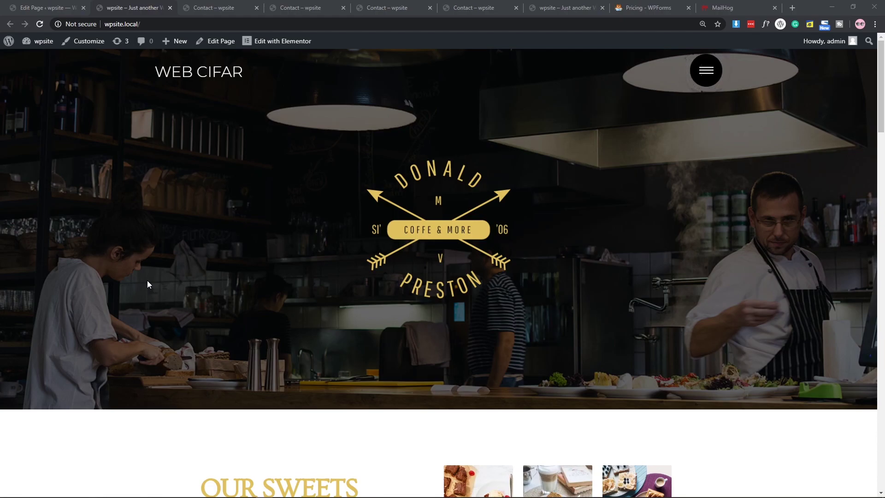
Open the Contact page from the site menu, then switch to the tab with the price-calculator form.
click(705, 71)
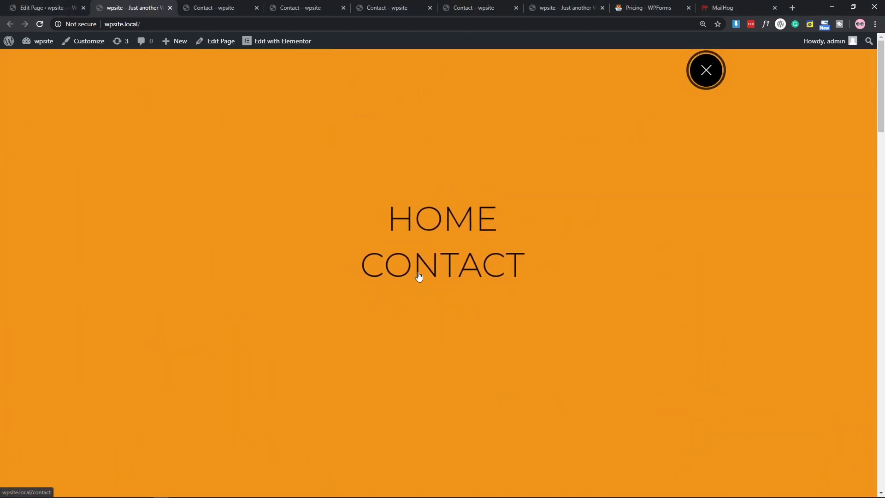
click(419, 274)
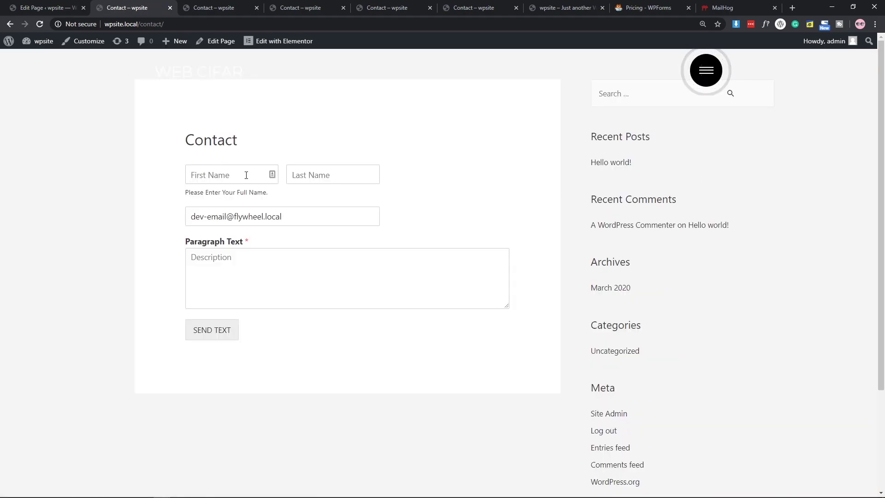
click(210, 174)
click(337, 177)
click(413, 198)
click(217, 7)
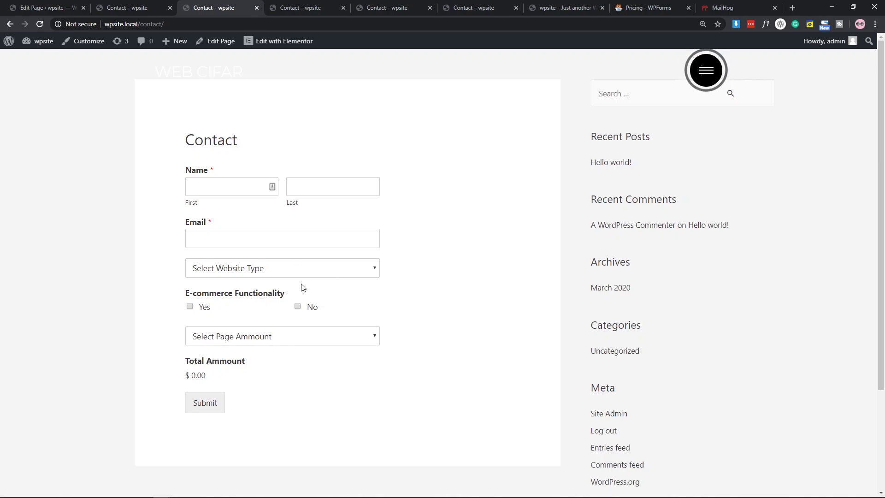
Autofill the name and email from saved details and choose Normal website as the website type.
click(231, 185)
click(212, 228)
click(233, 237)
click(225, 259)
click(254, 272)
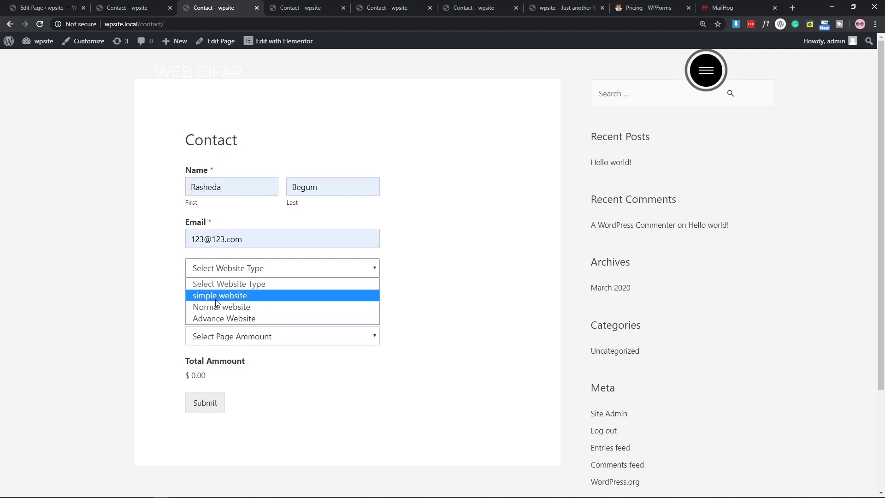
click(226, 307)
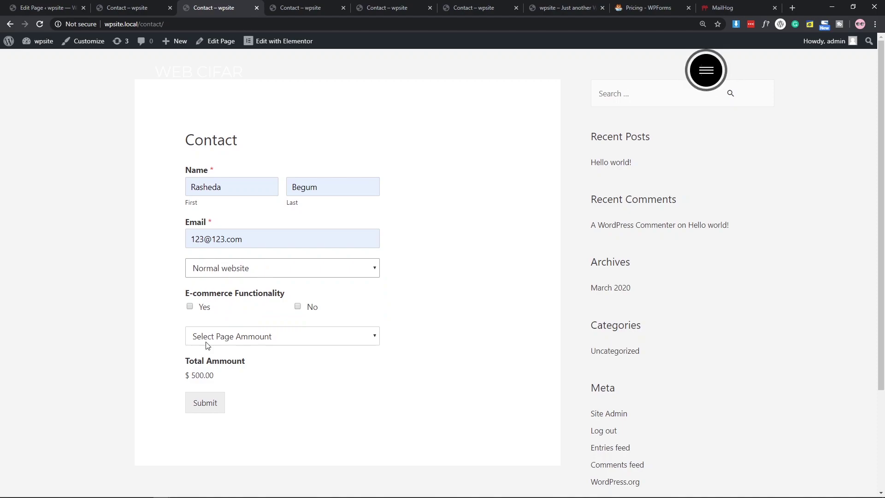
Add e-commerce, choose 10-15pages for a $1,400.00 total, and submit to PayPal.
drag(191, 375, 252, 381)
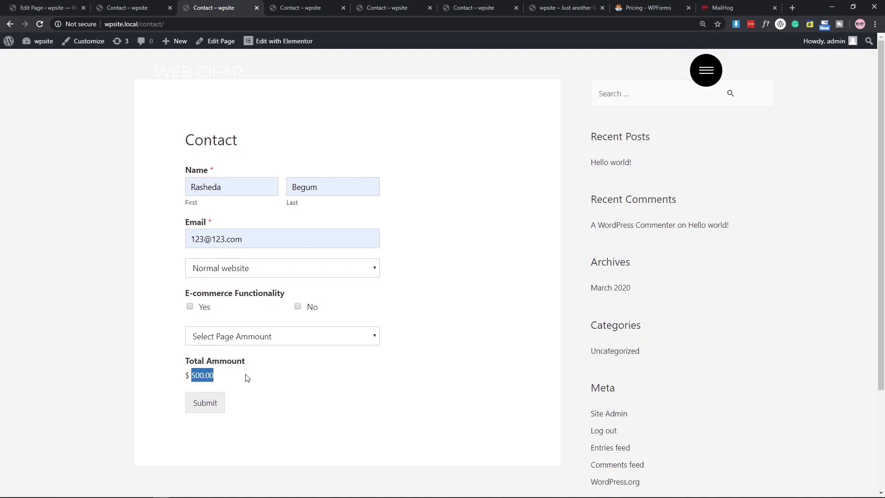
click(190, 306)
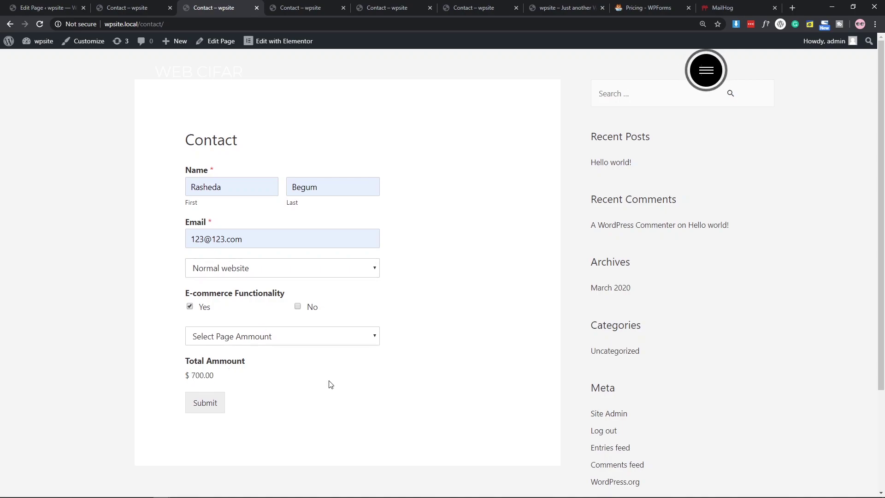
double_click(197, 375)
click(223, 339)
click(230, 375)
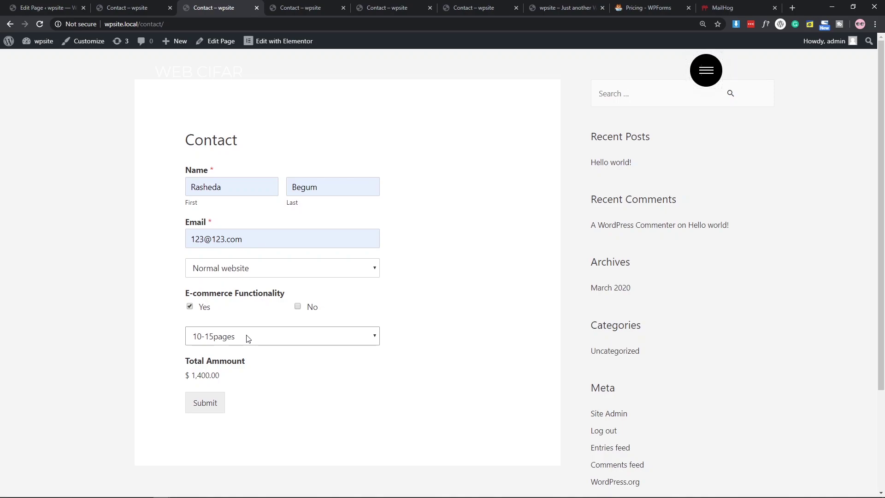
click(206, 405)
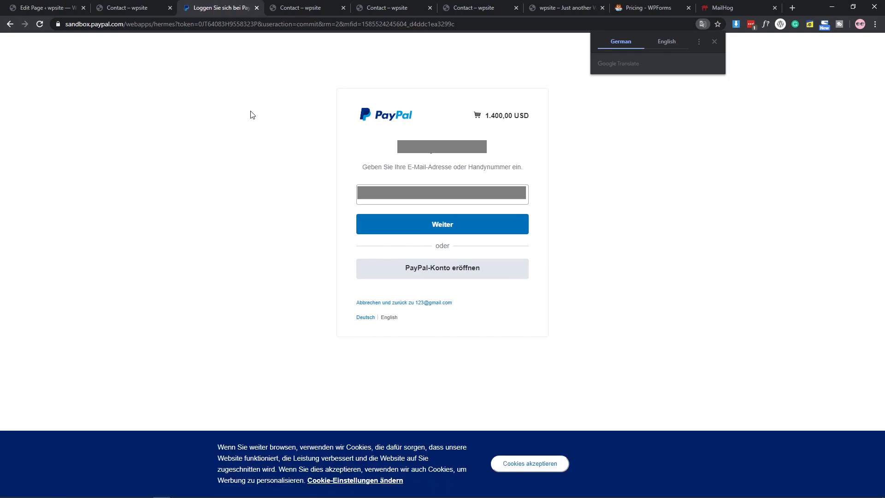
key(ctrl+Tab)
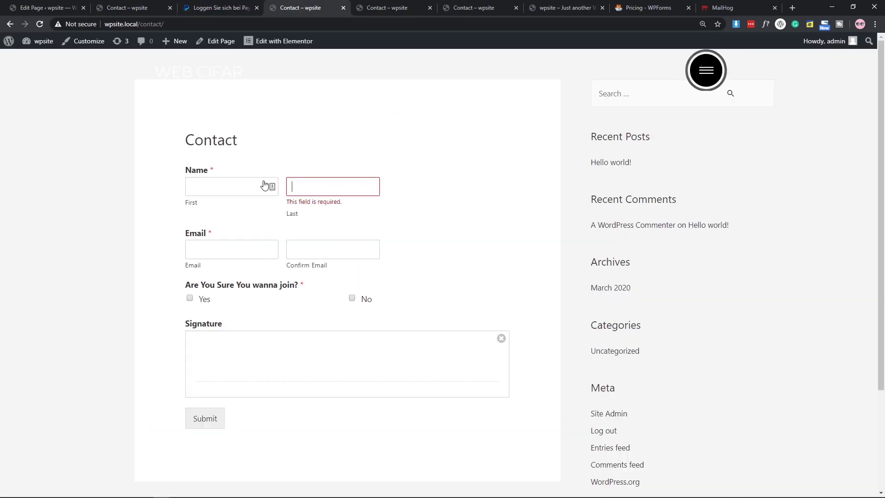
click(220, 186)
click(218, 211)
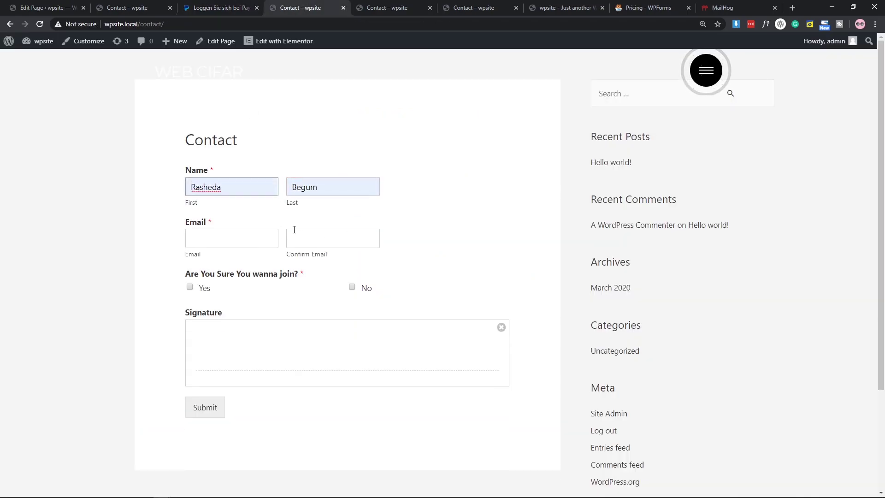
click(230, 242)
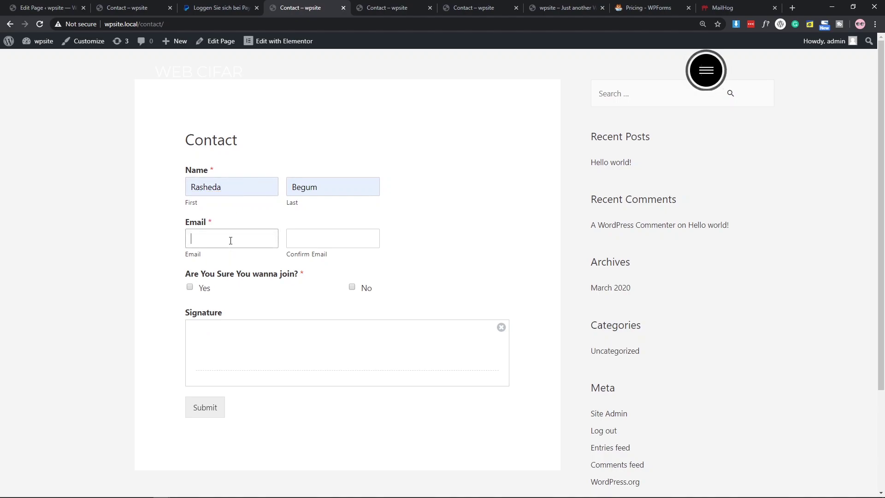
text(123@123.com)
key(ctrl+a)
key(ctrl+c)
click(324, 237)
key(ctrl+v)
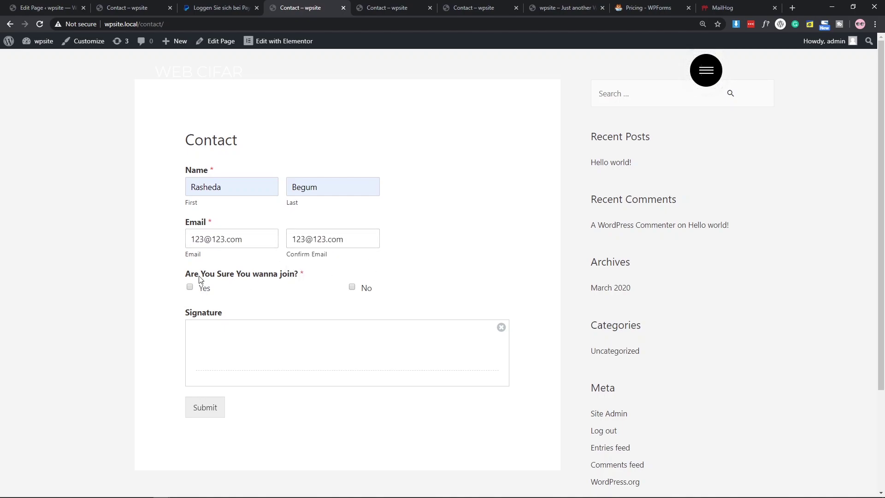
Answer Yes to joining and draw a handwritten signature in the Signature pad.
click(189, 287)
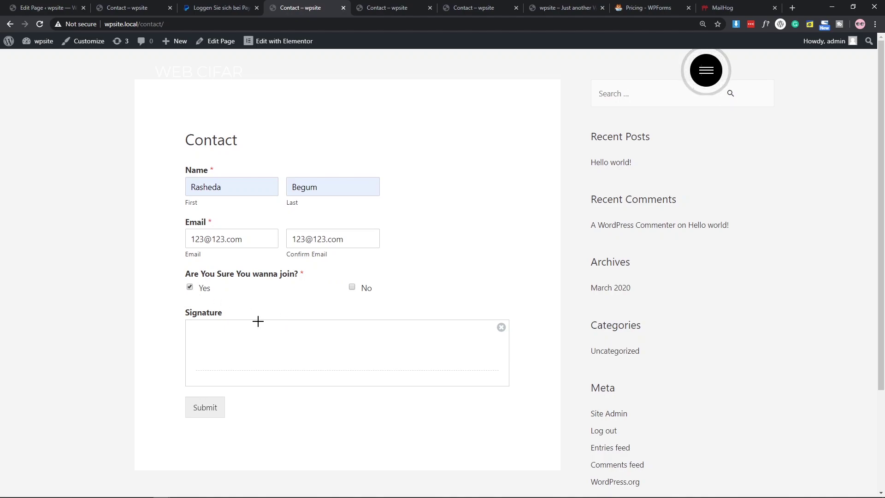
mouse_move(219, 371)
mouse_down()
mouse_move(240, 373)
mouse_move(241, 351)
mouse_move(256, 371)
mouse_up()
mouse_move(253, 340)
mouse_down()
mouse_move(282, 364)
mouse_move(310, 331)
mouse_move(361, 360)
mouse_move(353, 337)
mouse_up()
mouse_move(253, 383)
mouse_down()
mouse_move(544, 331)
mouse_move(412, 357)
mouse_move(360, 380)
mouse_up()
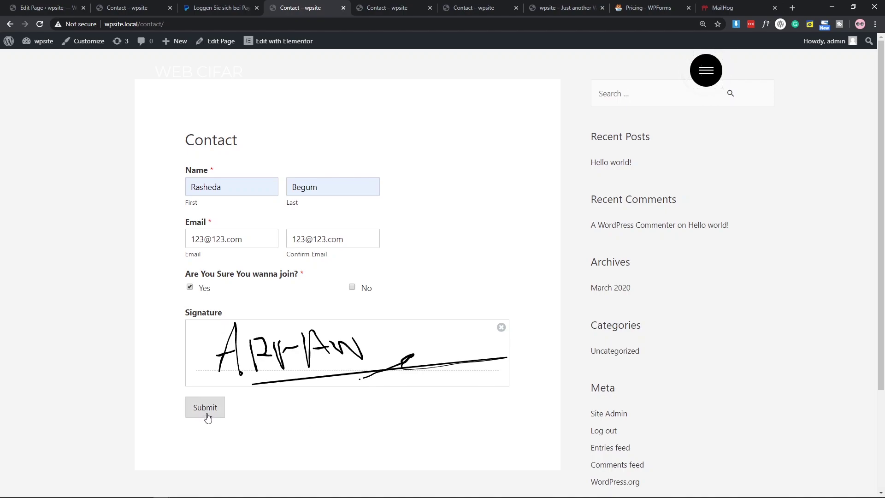
click(414, 8)
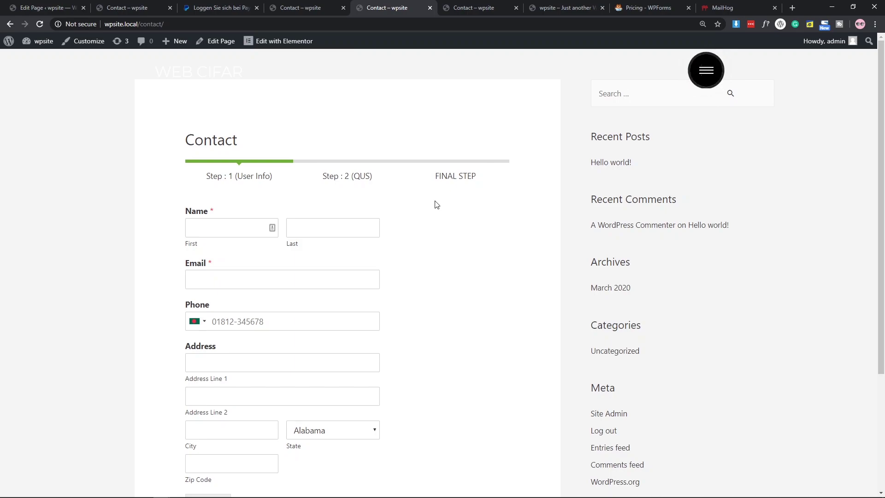
On the e-commerce question form, autofill both name fields and tick YES for e-commerce.
scroll(452, 264, down, 1)
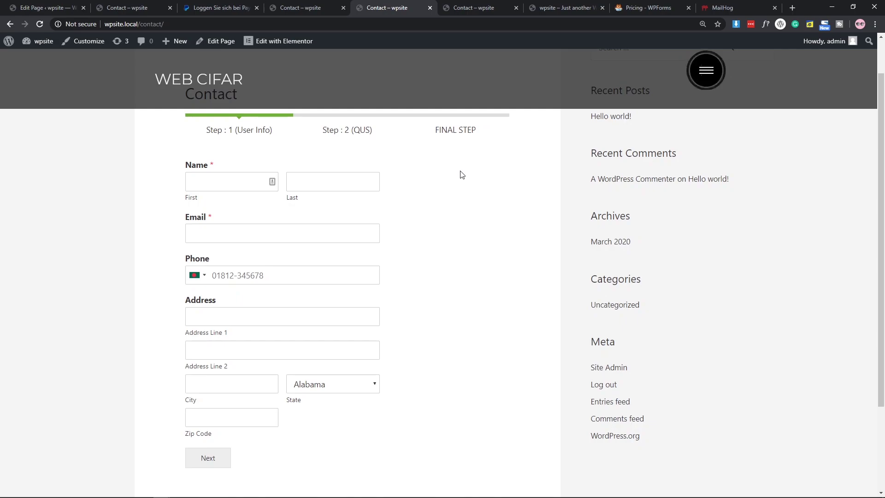
key(ctrl+Tab)
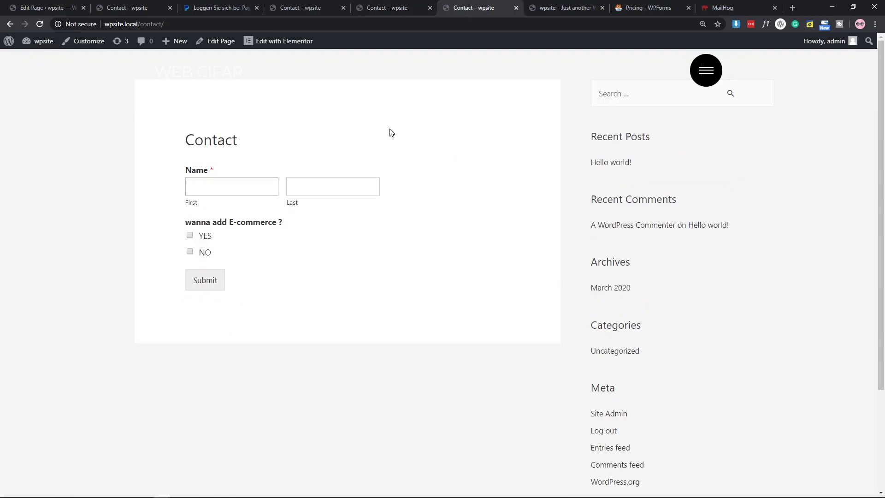
click(199, 189)
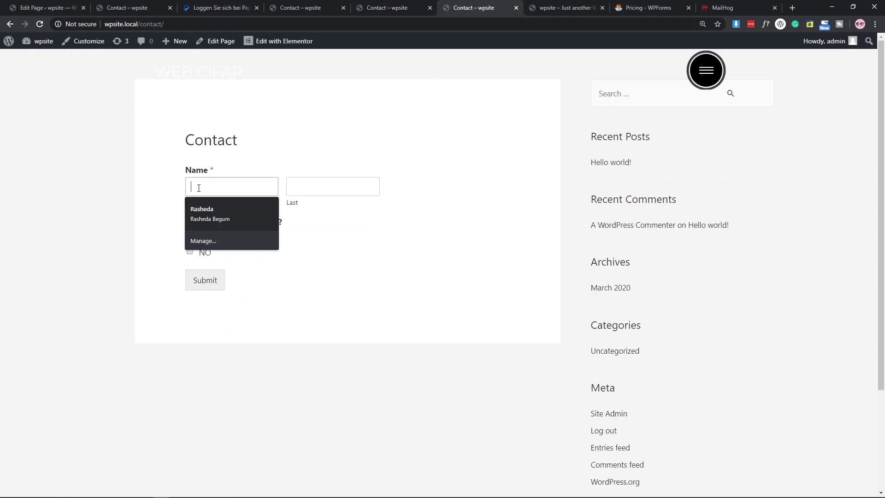
click(255, 205)
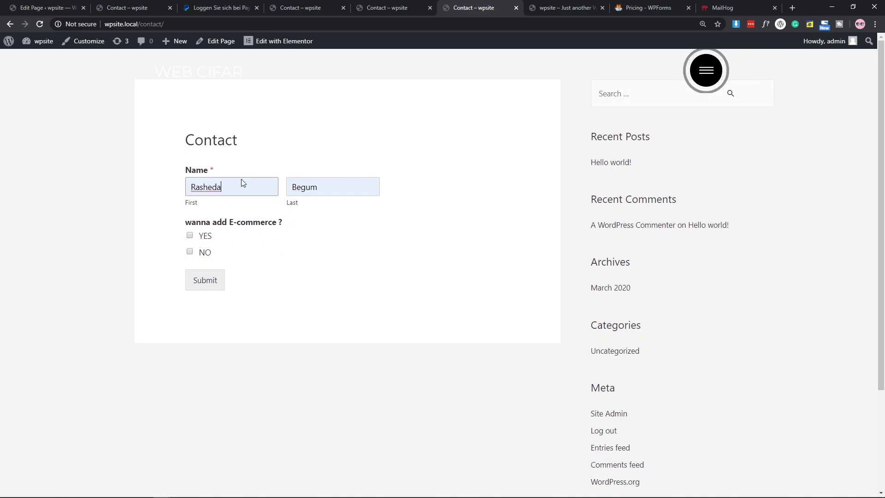
click(190, 236)
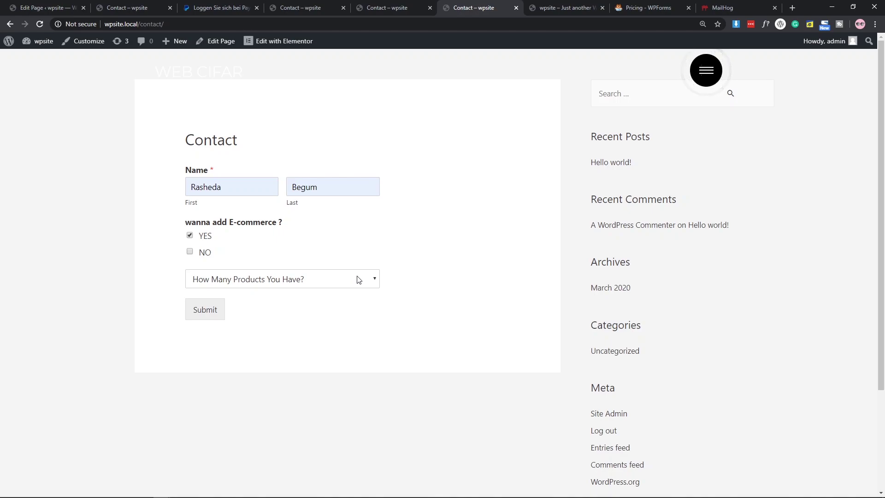
Look over the Simple Form in the Contact page editor and the WPForms pricing page.
click(70, 4)
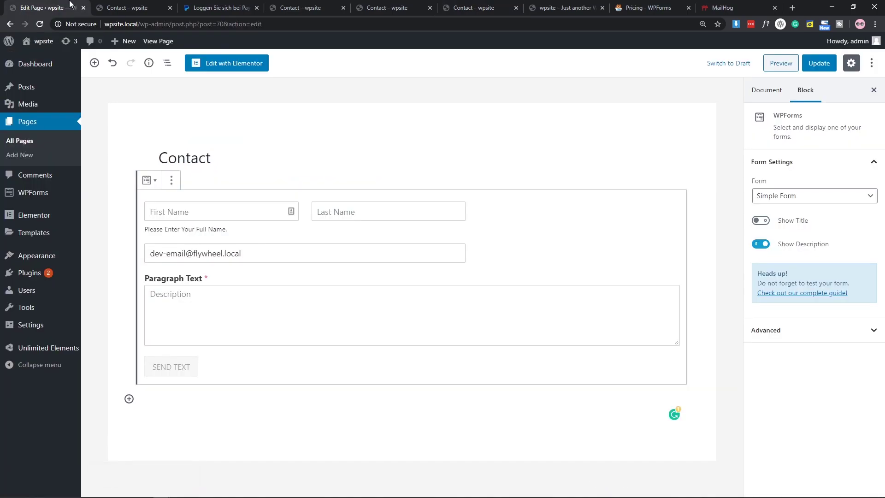
click(637, 6)
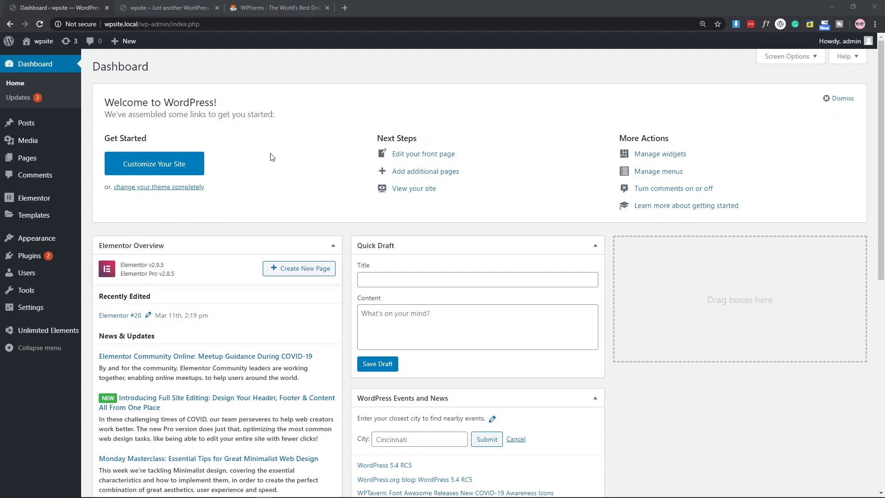
Search Add Plugins for 'wp- forms' and install Contact Form by WPForms.
mouse_move(61, 255)
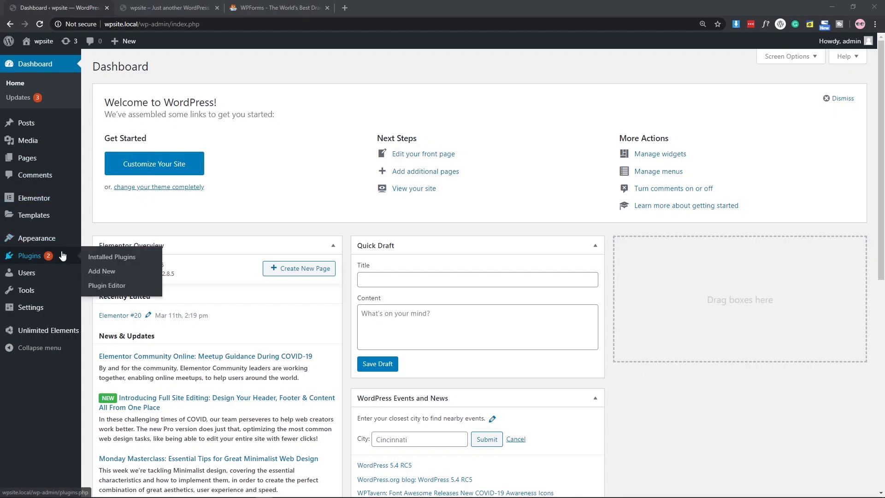
click(94, 271)
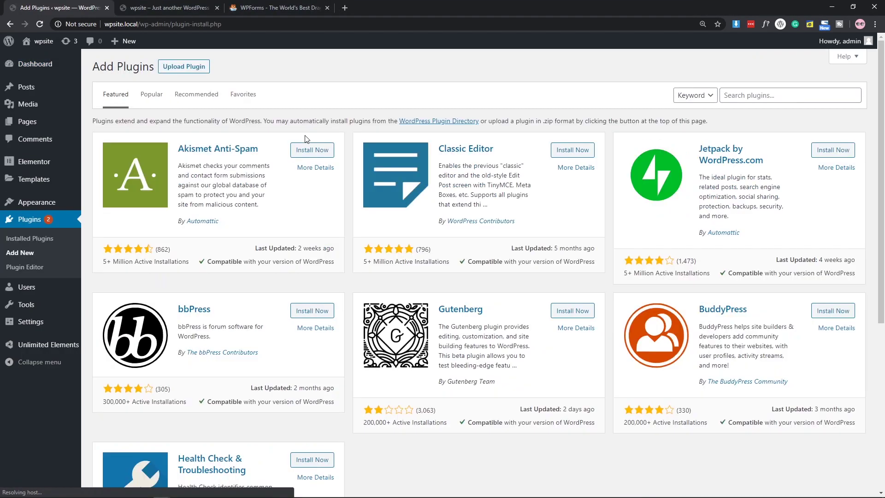
click(768, 95)
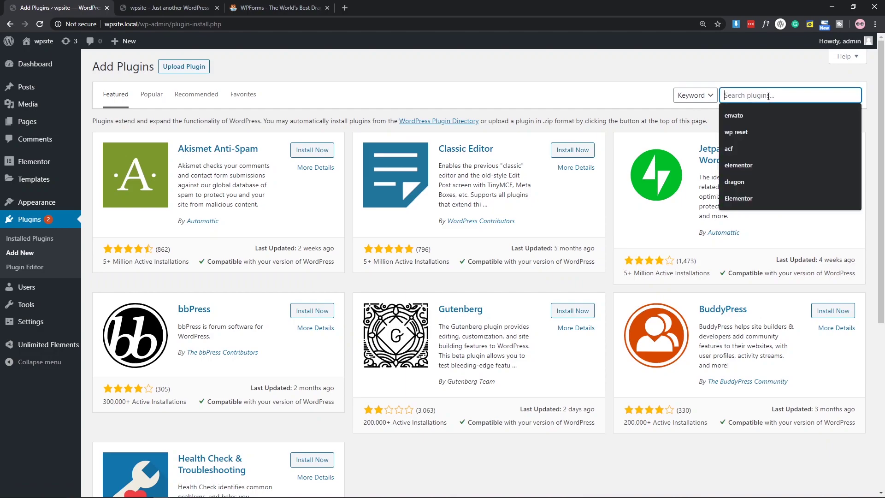
text(wp- forms)
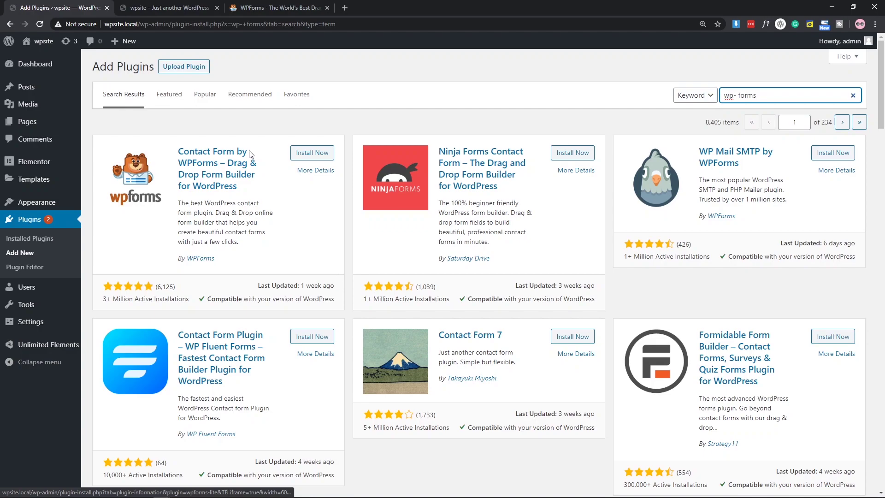
click(307, 156)
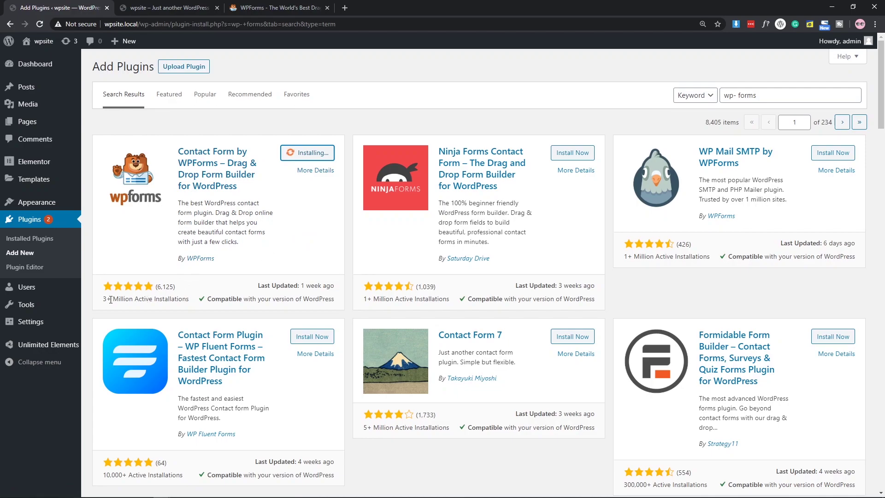
Activate the installed Contact Form by WPForms plugin.
drag(104, 301, 154, 300)
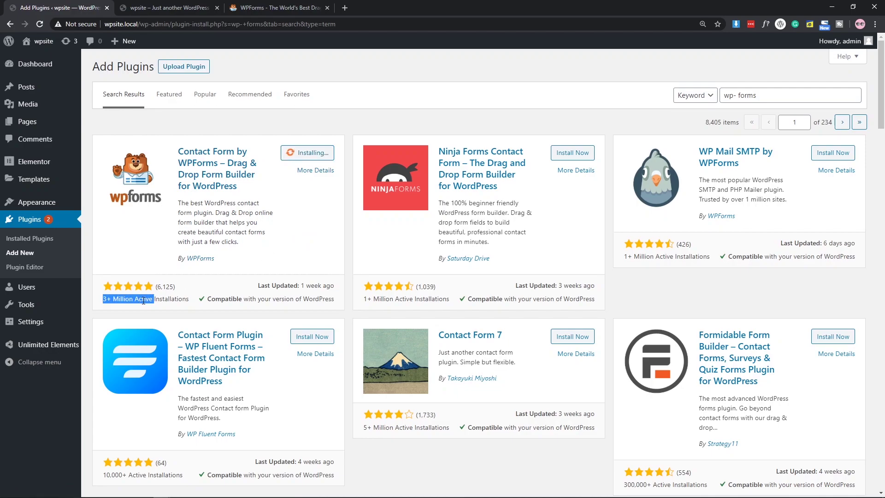
click(143, 301)
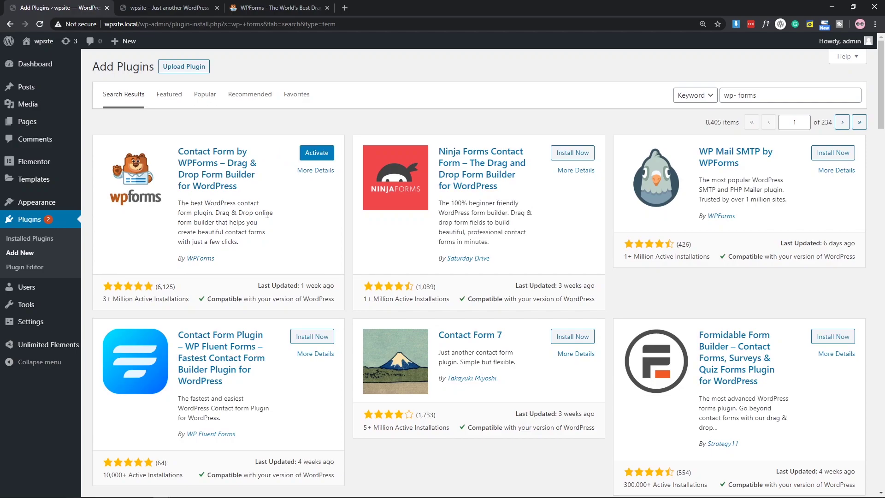
click(321, 154)
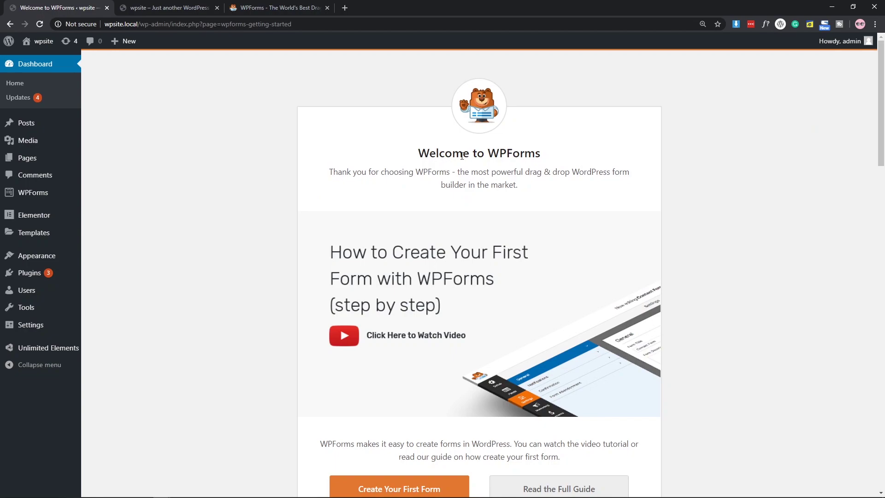
Scroll through the Welcome to WPForms page, then go to WPForms > All Forms.
drag(488, 153, 565, 158)
click(530, 174)
scroll(534, 175, down, 4)
scroll(534, 176, up, 3)
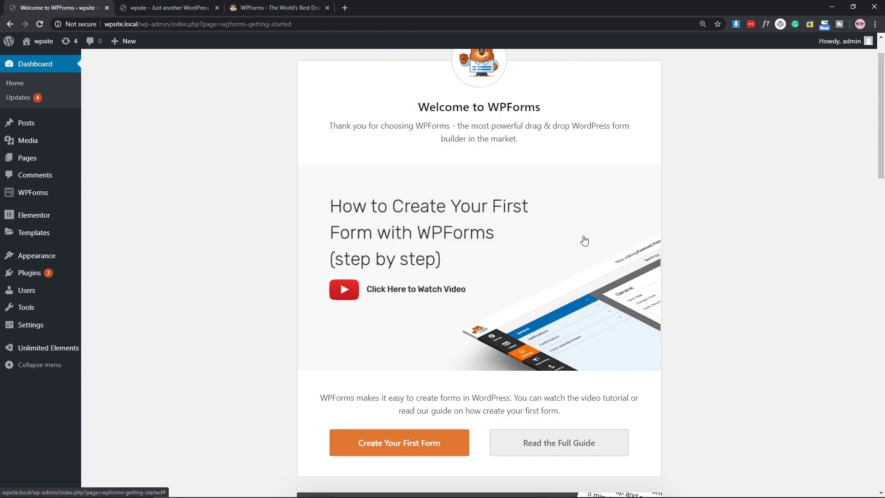
scroll(671, 225, down, 5)
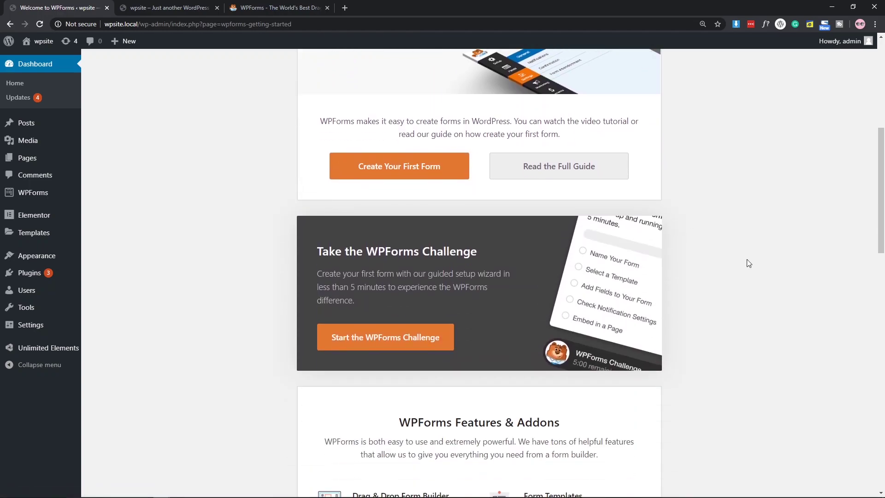
scroll(743, 251, down, 4)
scroll(668, 230, up, 3)
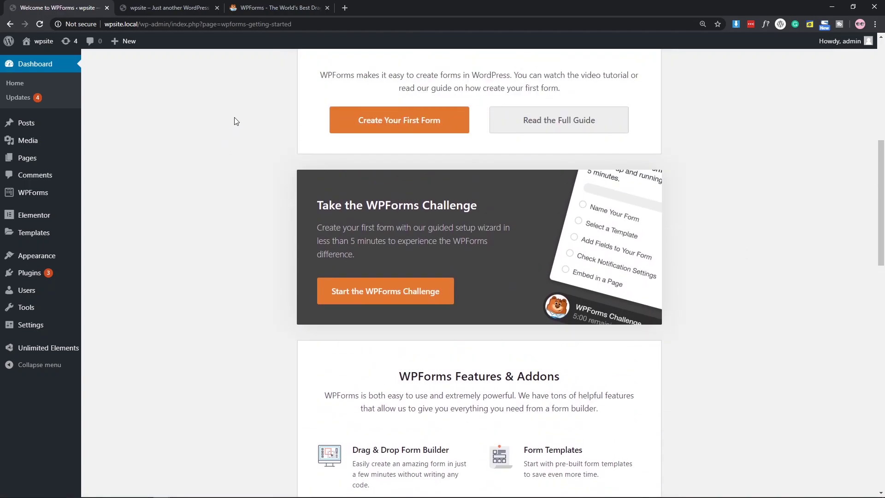
mouse_move(26, 201)
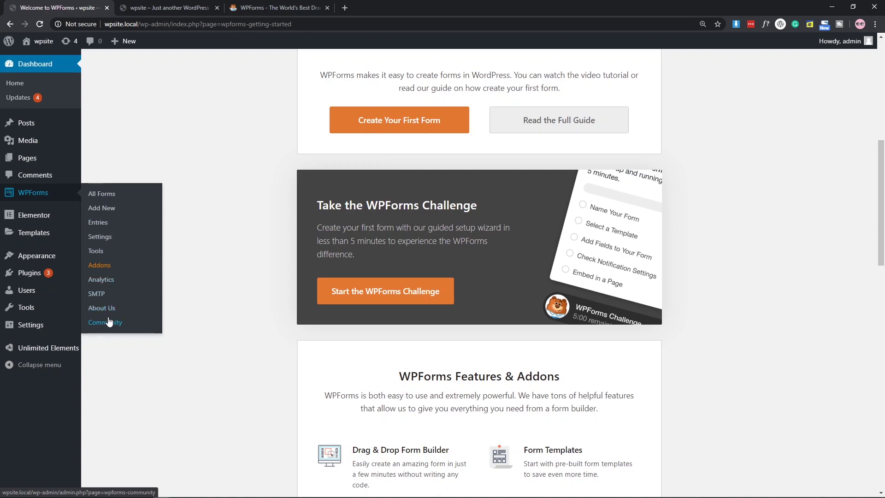
click(109, 197)
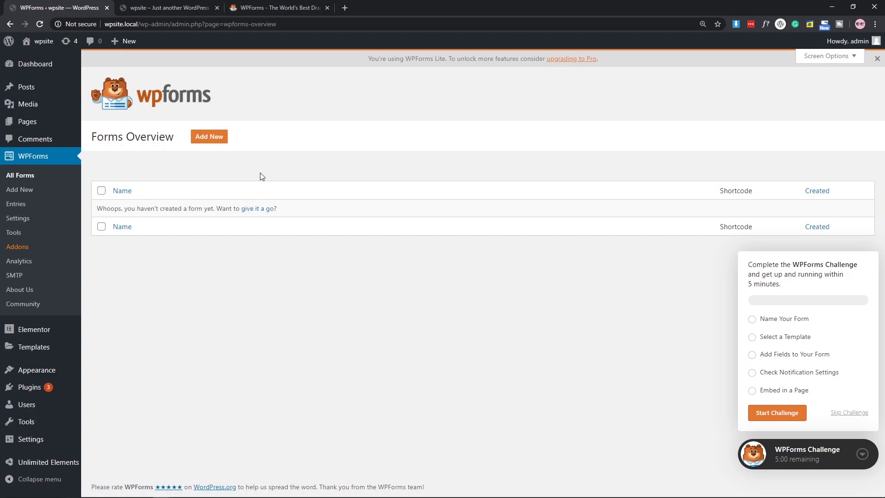
Add a new form named 'Simple Form' and look over the available template cards.
click(210, 137)
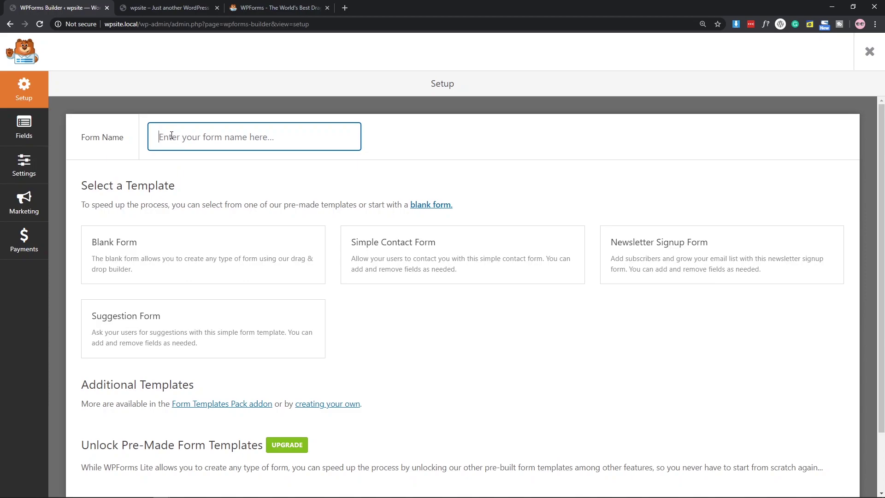
text(Simple Form)
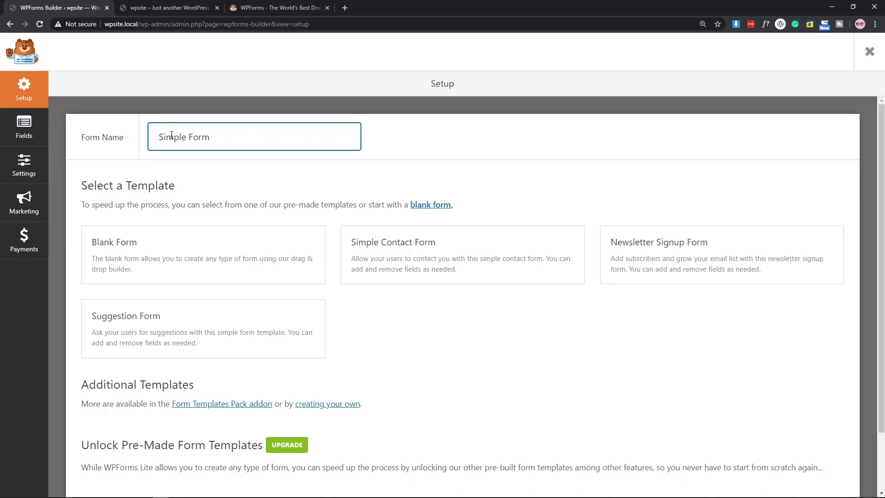
scroll(307, 158, down, 1)
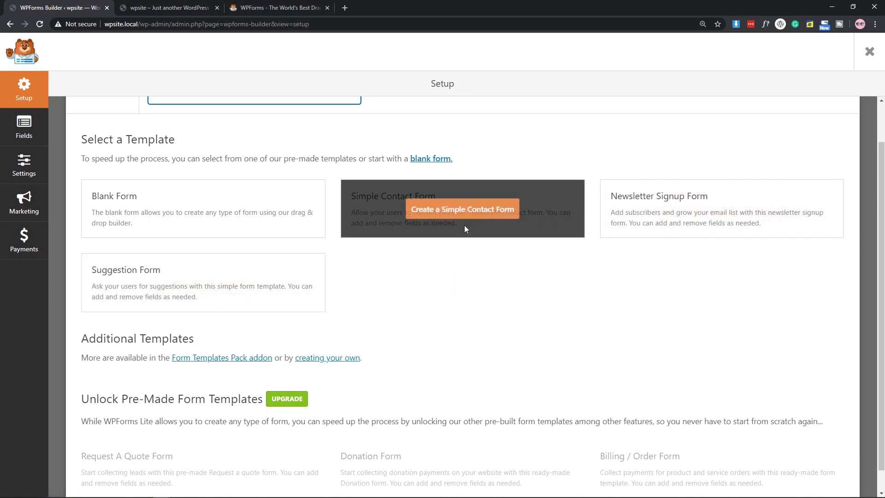
mouse_move(301, 217)
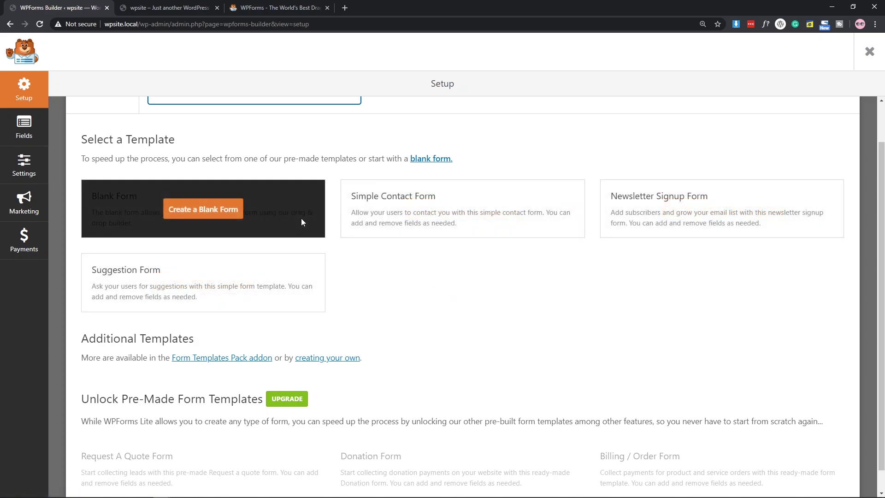
Build Simple Form from the Blank Form template and browse the Add Fields panel.
click(211, 210)
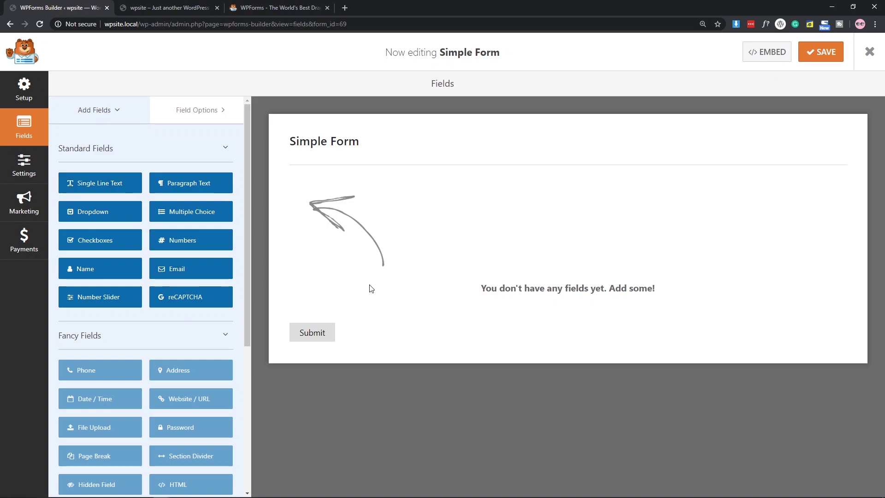
scroll(184, 300, down, 2)
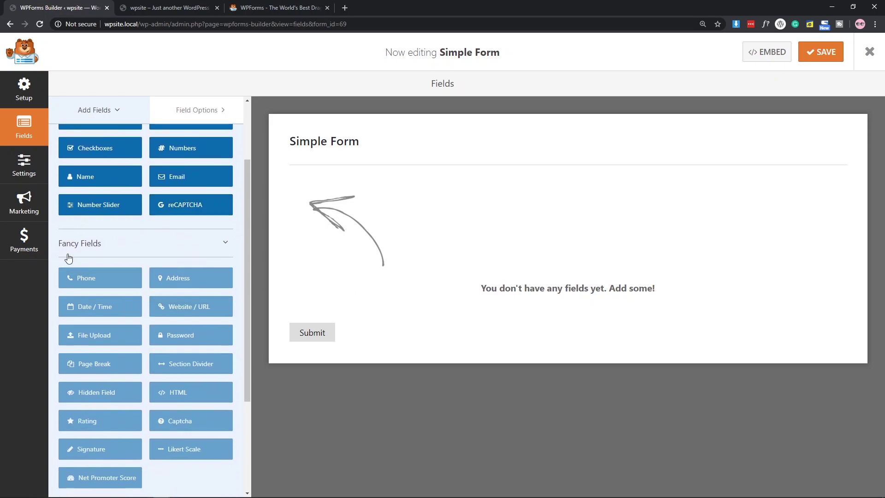
scroll(98, 250, down, 2)
scroll(98, 250, down, 2)
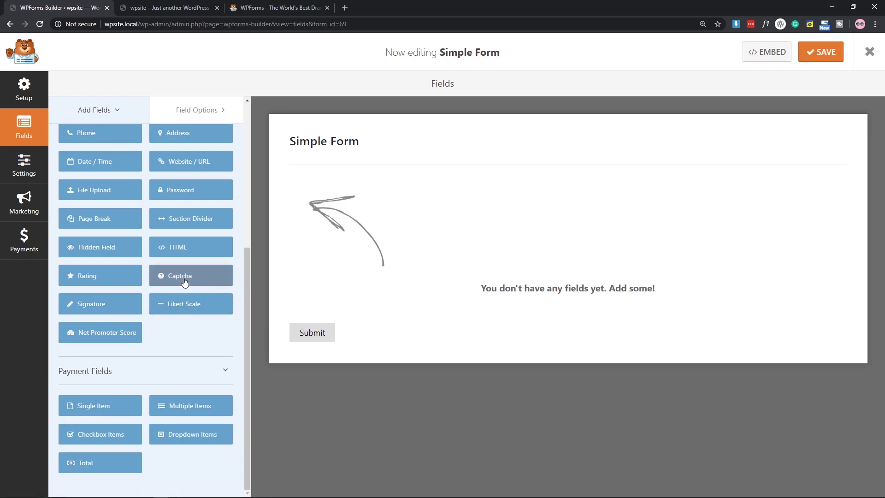
scroll(185, 282, up, 1)
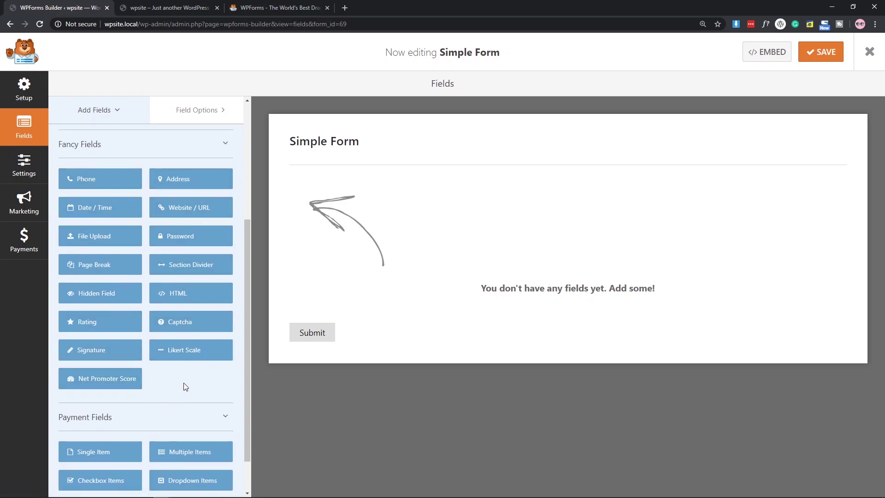
scroll(184, 385, up, 2)
scroll(184, 350, up, 1)
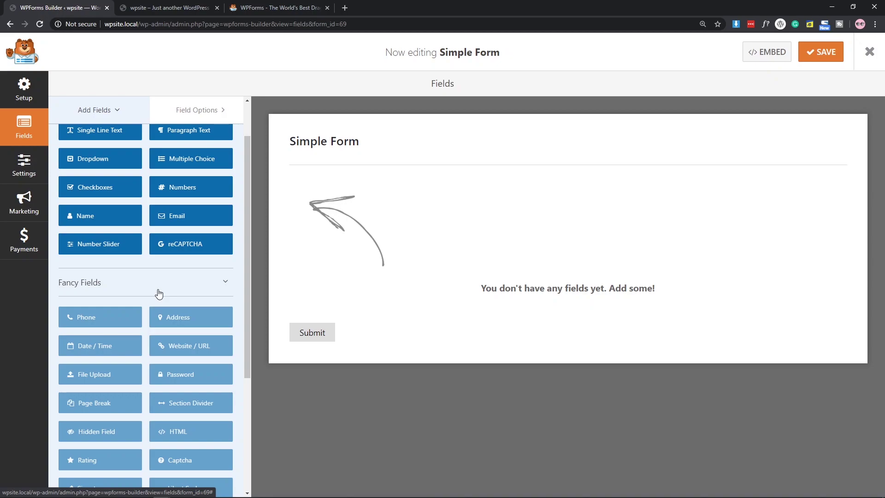
scroll(158, 293, up, 1)
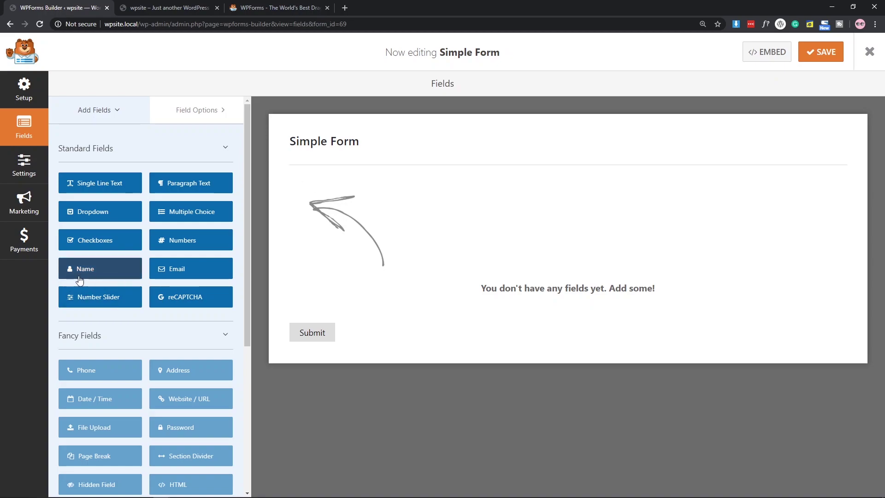
Drag a Name field onto Simple Form and relabel it 'Your Full Name'.
drag(95, 273, 593, 304)
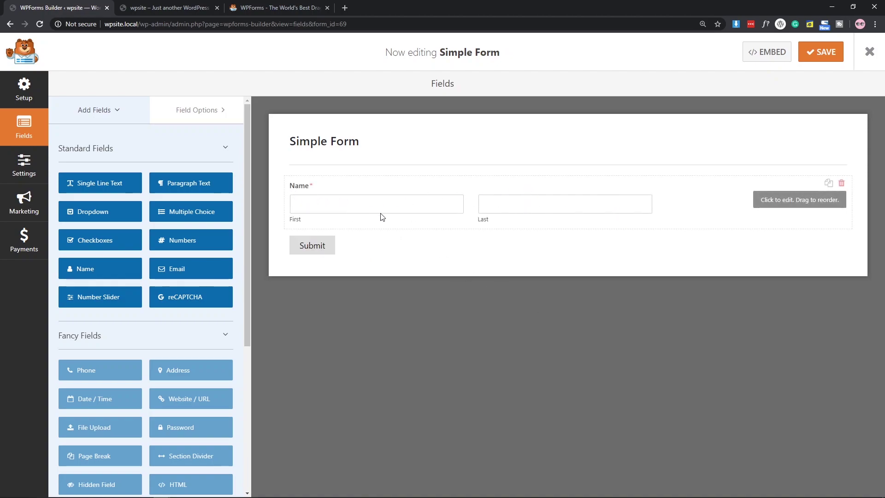
click(424, 205)
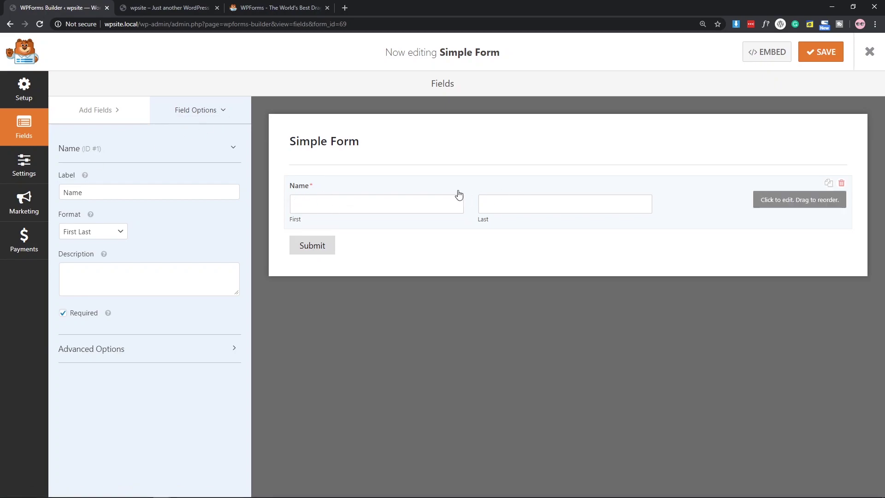
double_click(178, 192)
click(181, 222)
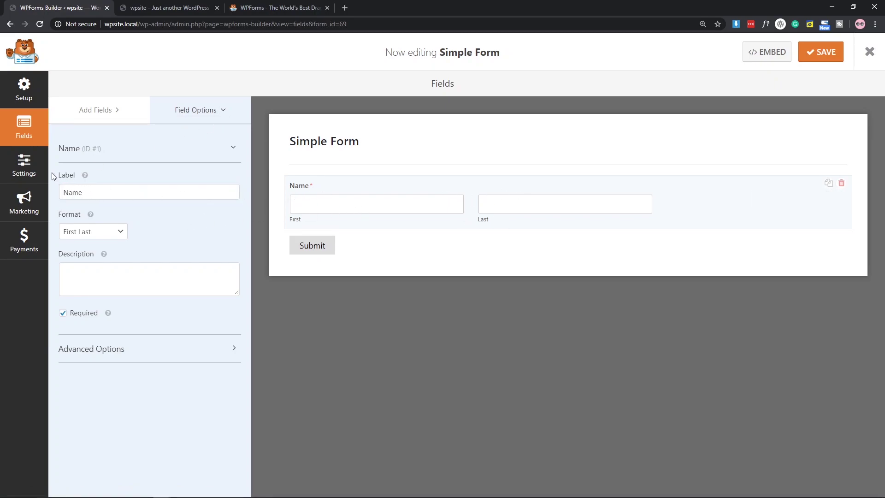
drag(99, 190, 52, 189)
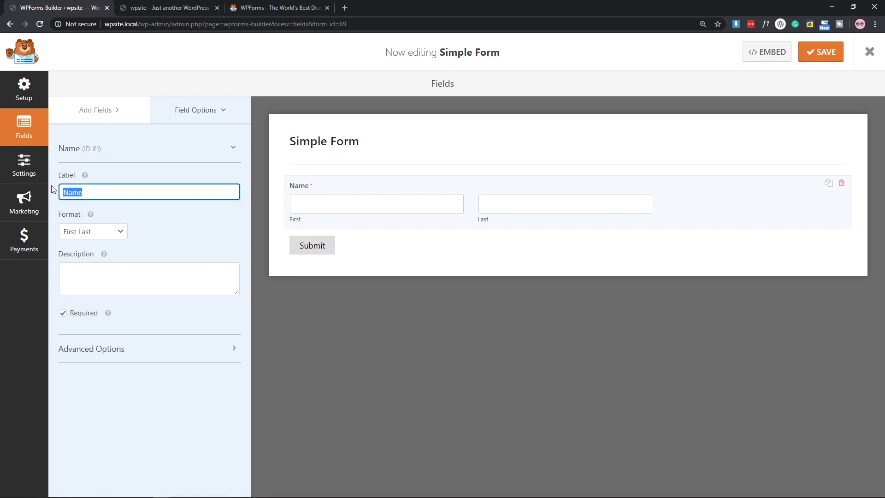
text(Your Full Namer)
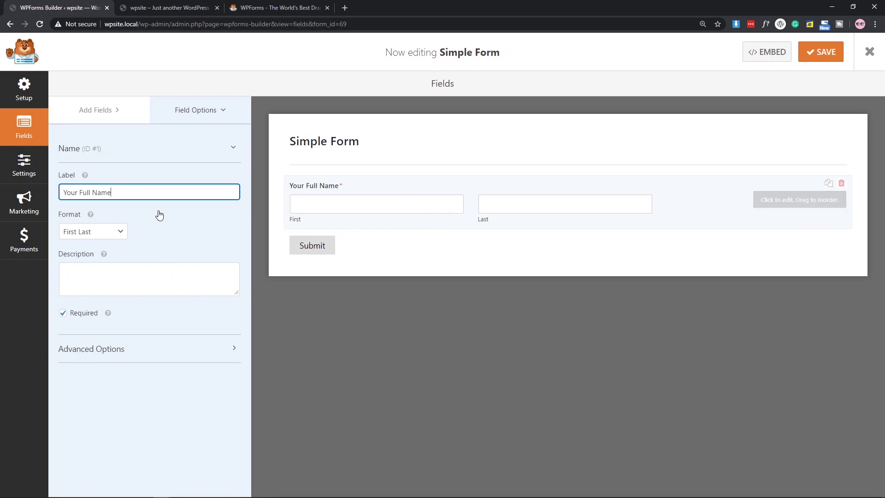
Try the Name field's format options, settling on the First Last format.
click(121, 232)
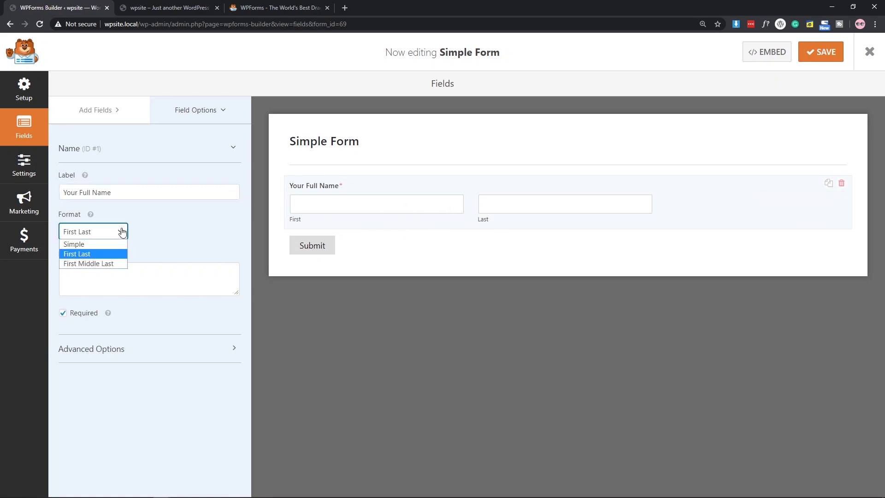
click(84, 264)
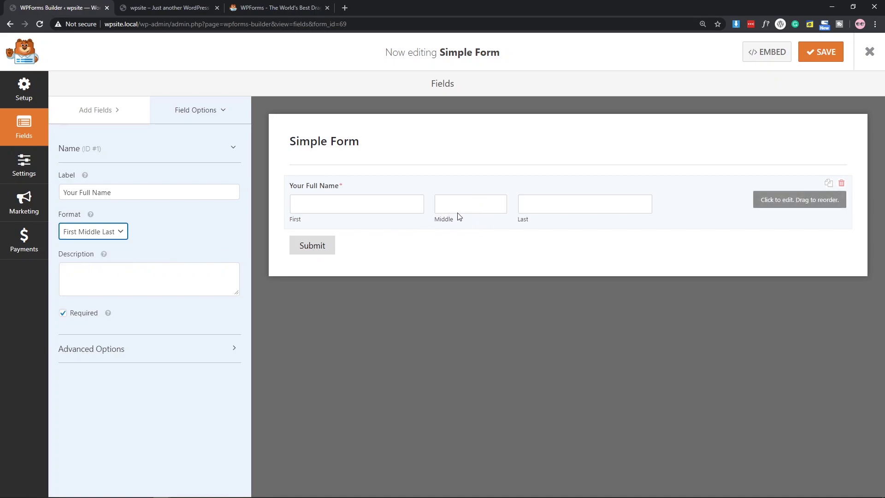
click(108, 235)
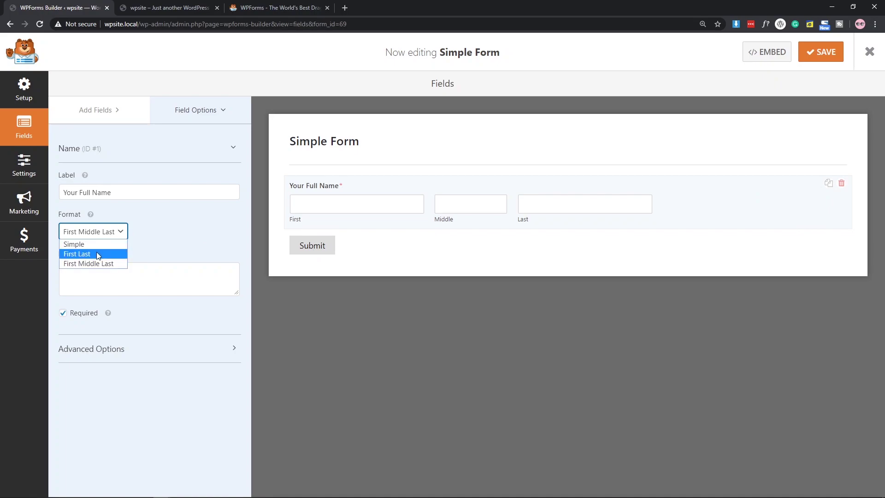
click(97, 253)
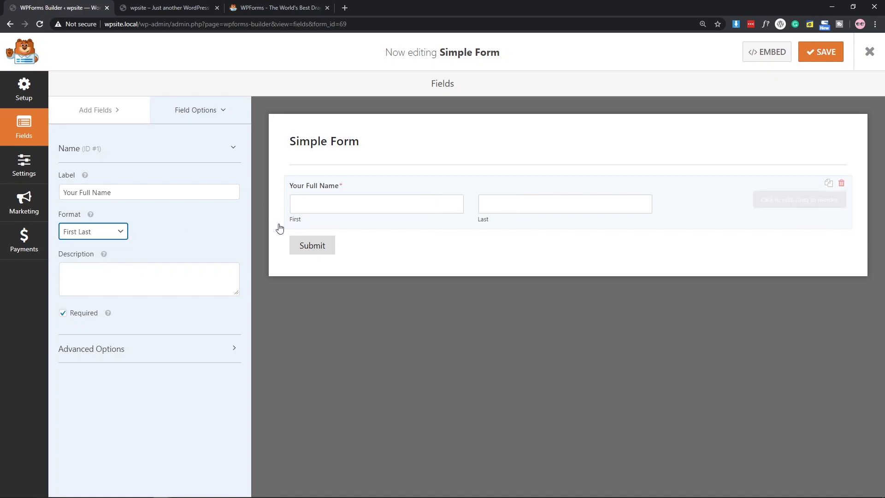
click(115, 235)
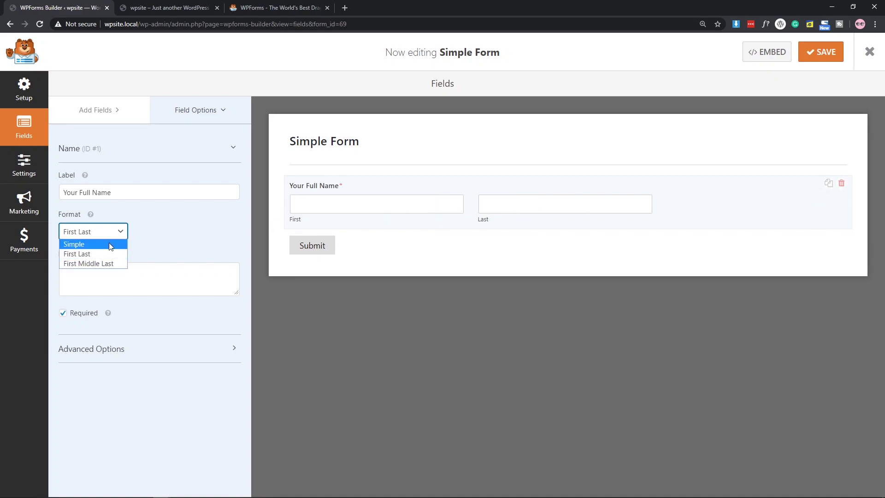
click(111, 244)
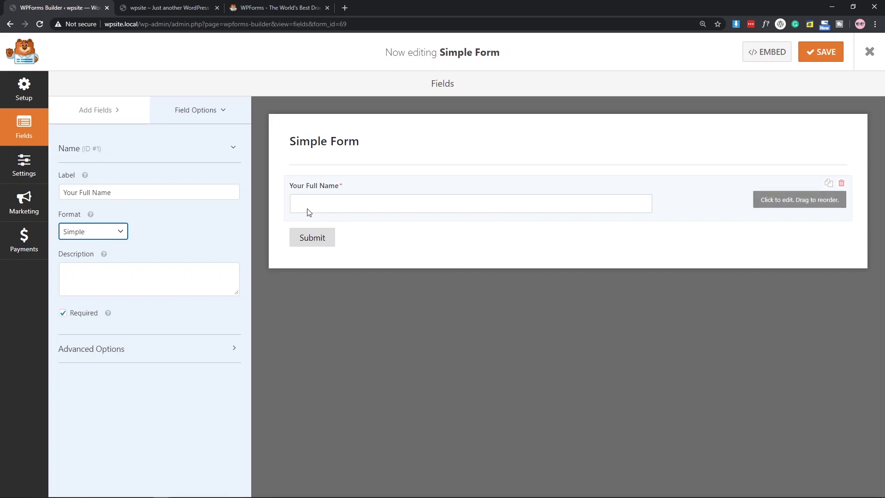
click(117, 232)
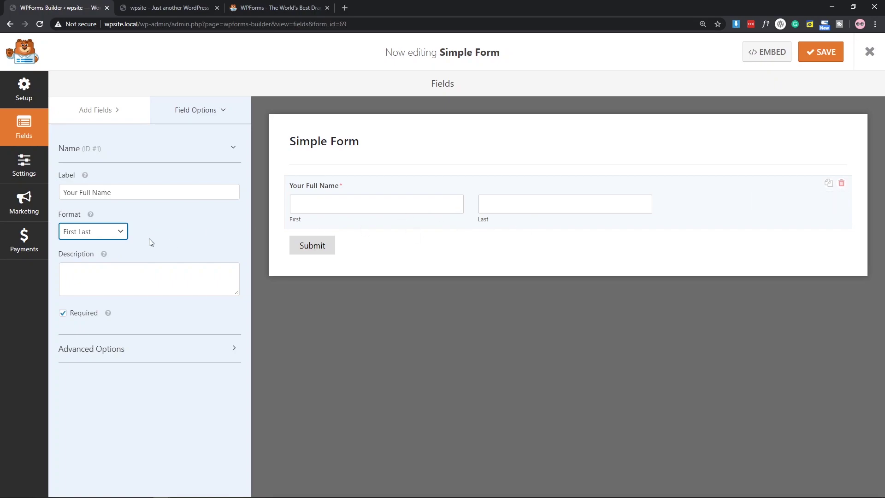
Give the Name field the description 'Please Enter Your Full Name.' and keep it required.
click(83, 275)
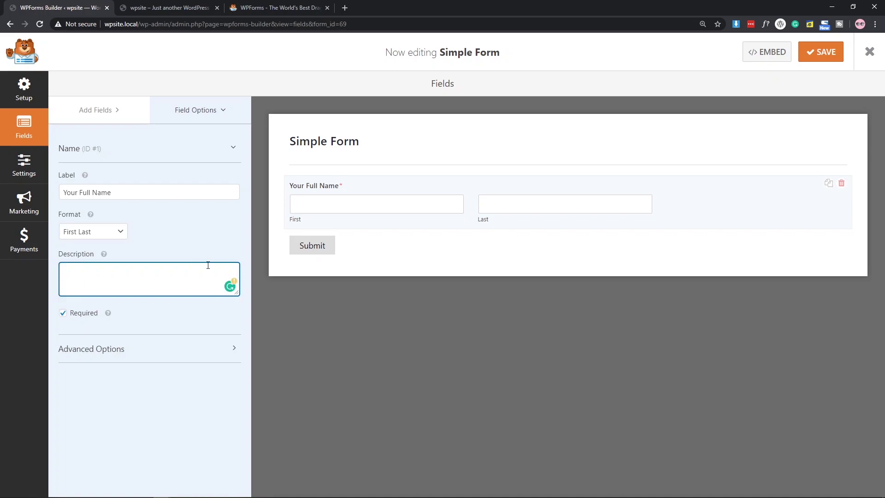
text(Please Enter Yout)
text( Full Name.)
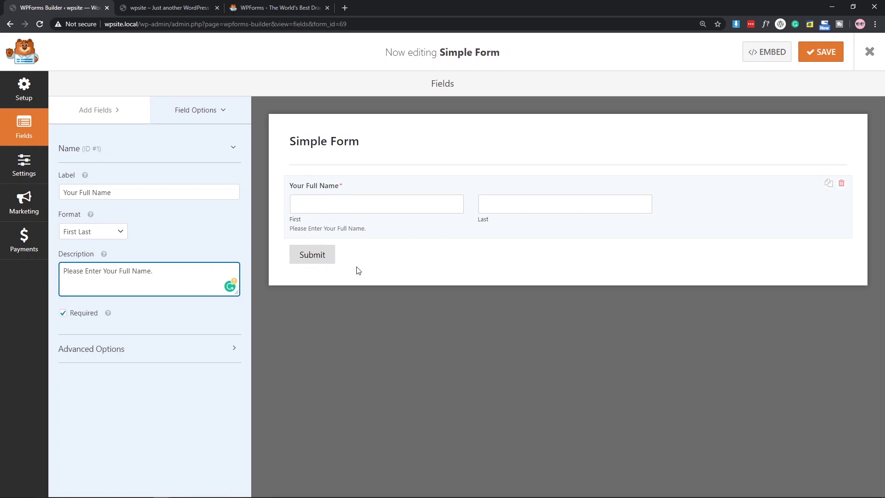
click(79, 314)
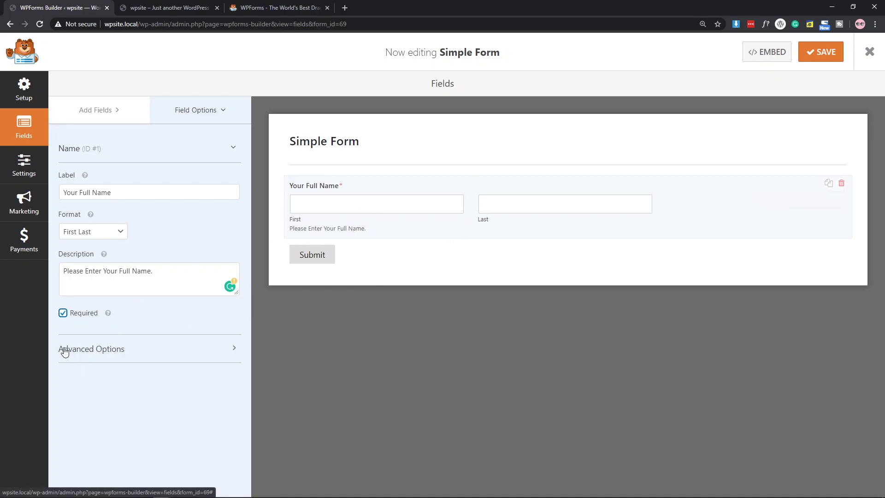
In the Name field's Advanced Options, set the Field Size to Medium.
click(98, 352)
scroll(159, 247, down, 2)
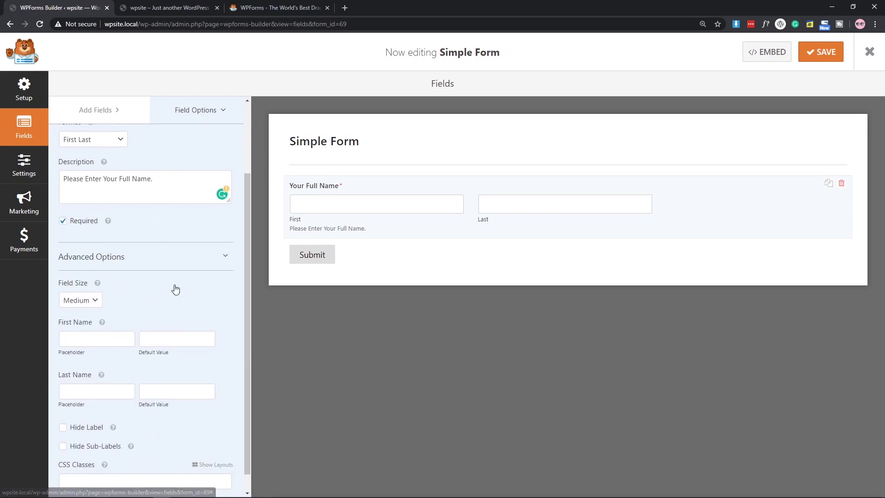
scroll(175, 288, down, 1)
click(83, 283)
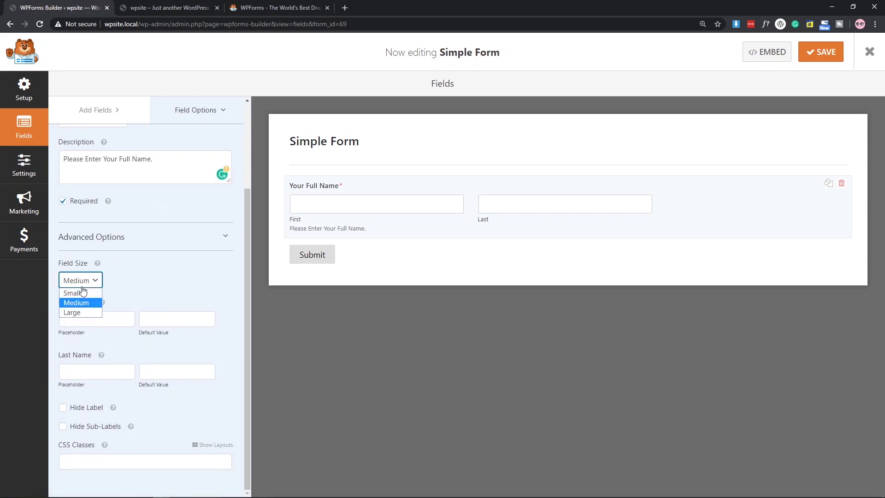
click(83, 301)
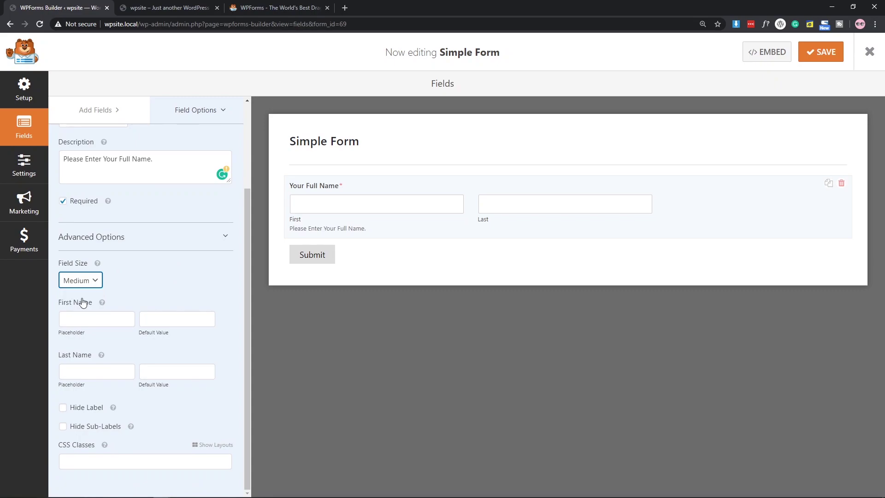
click(83, 282)
click(79, 294)
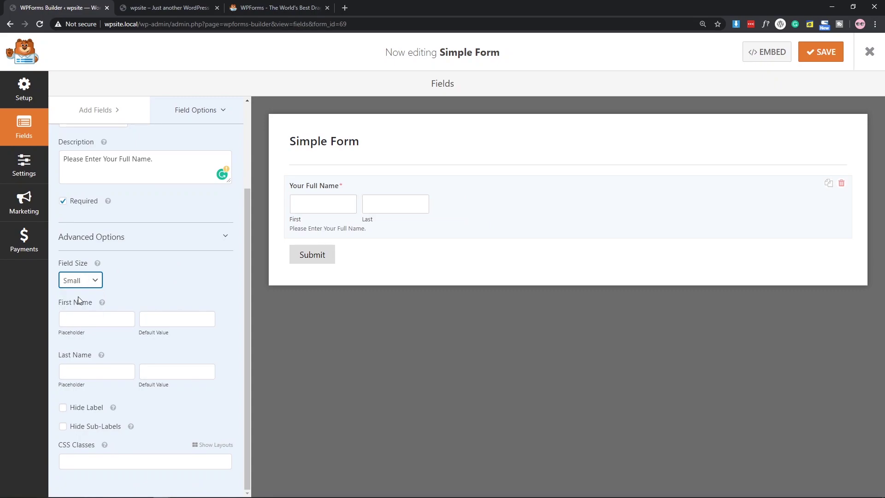
click(85, 286)
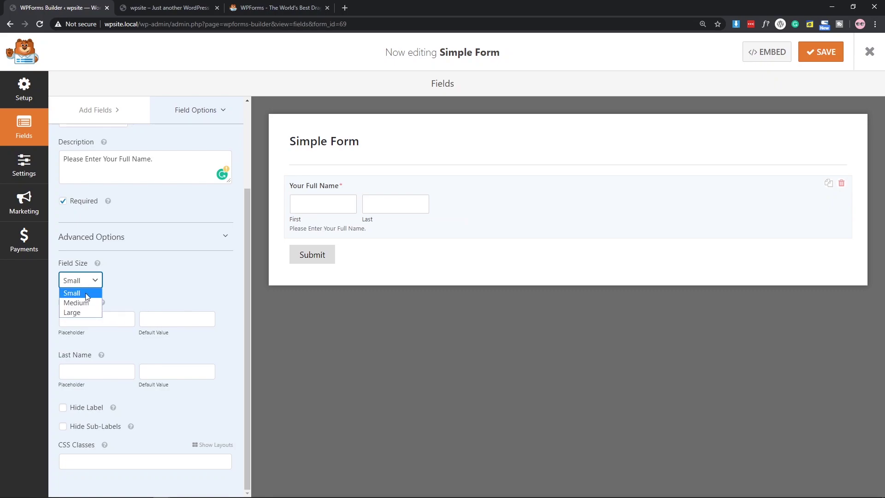
click(89, 307)
click(81, 281)
click(82, 312)
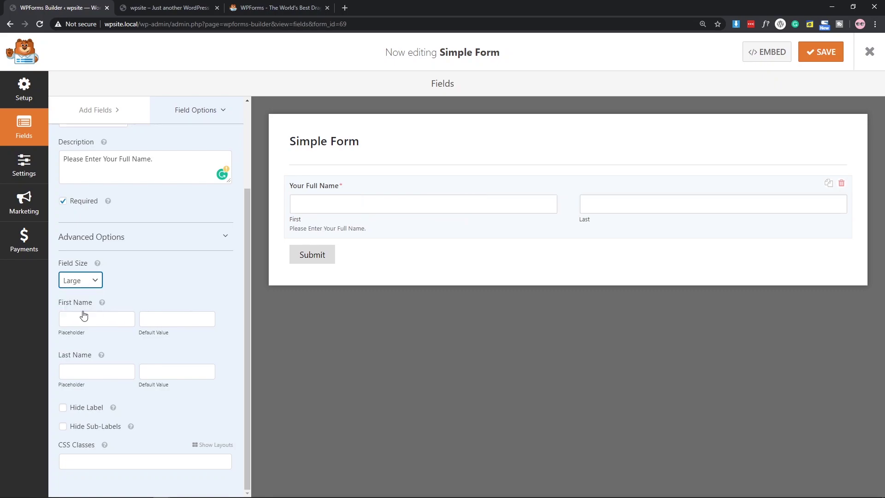
click(88, 281)
click(85, 303)
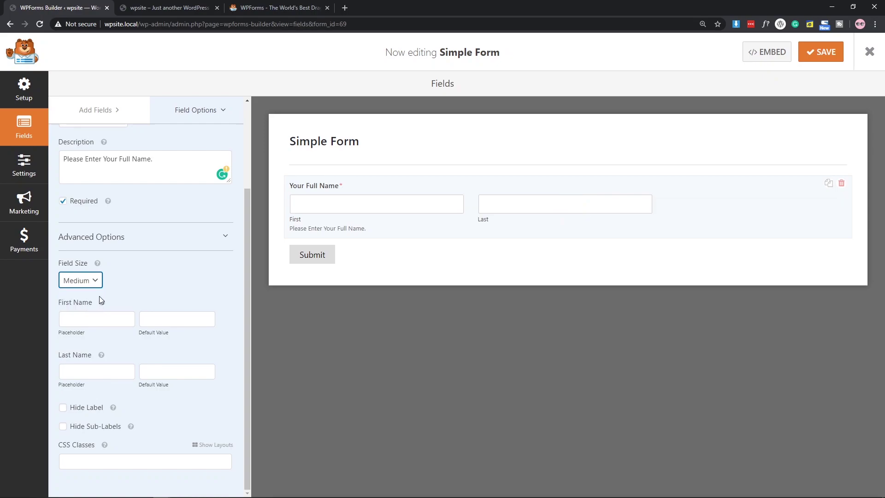
Enter 'First Name' and 'Last Name' as the placeholders for the name inputs.
click(71, 323)
click(158, 321)
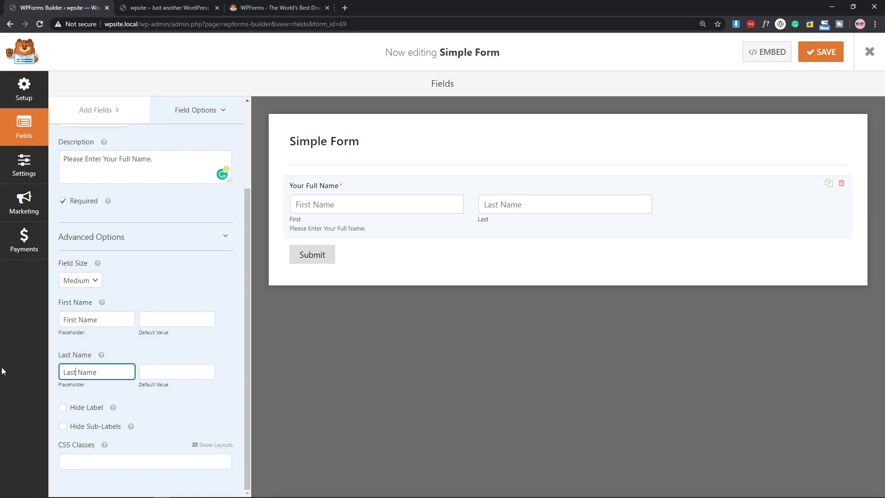
click(157, 318)
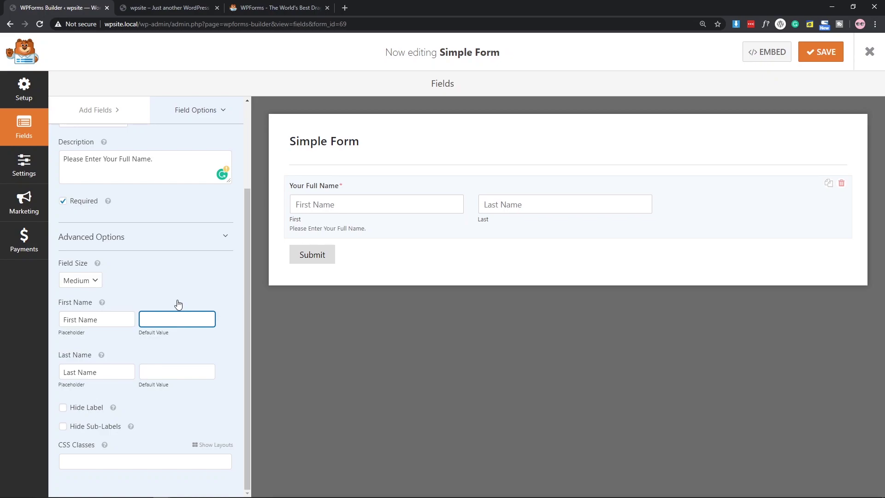
click(167, 356)
click(163, 300)
Hide the Name field's label and its First/Last sub-labels.
click(63, 409)
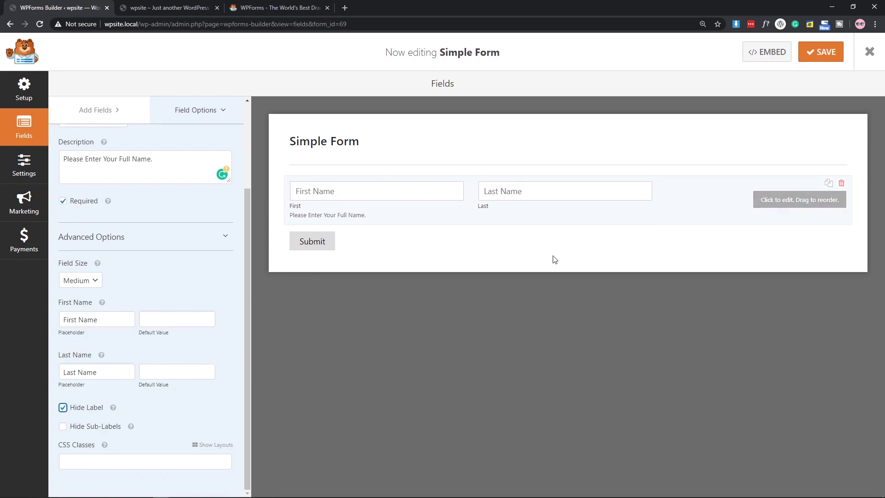
click(63, 427)
click(63, 427)
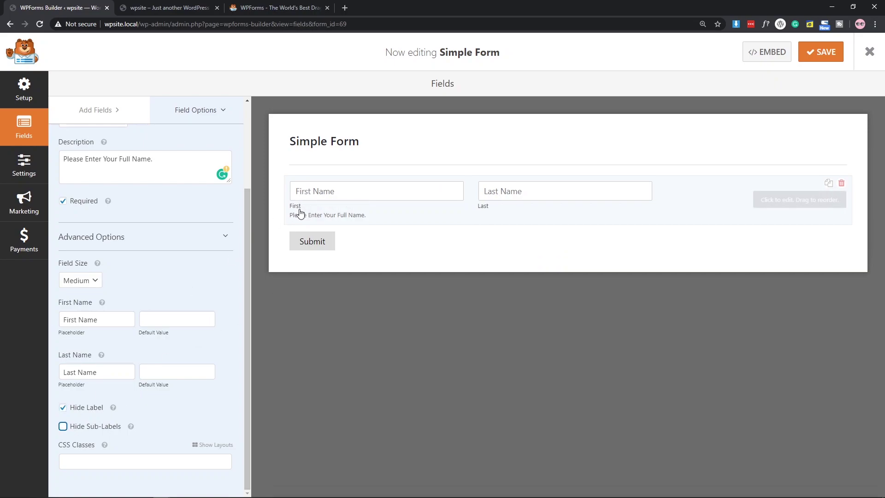
click(60, 429)
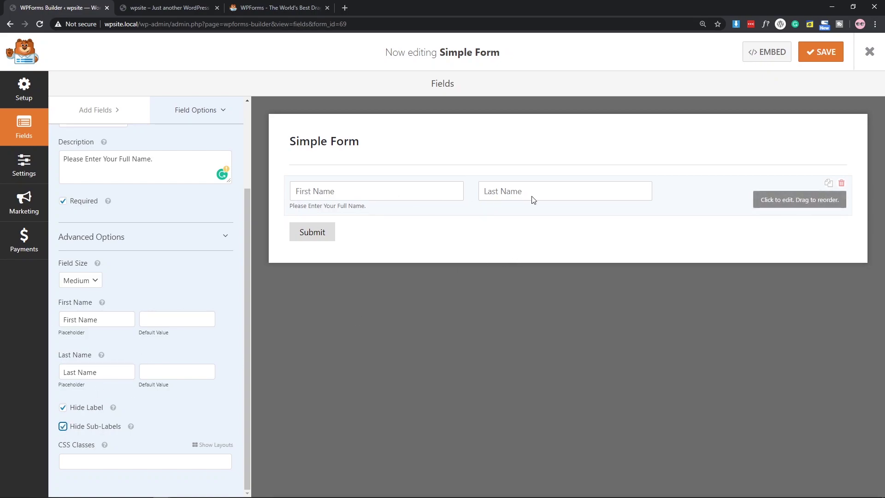
scroll(188, 309, up, 2)
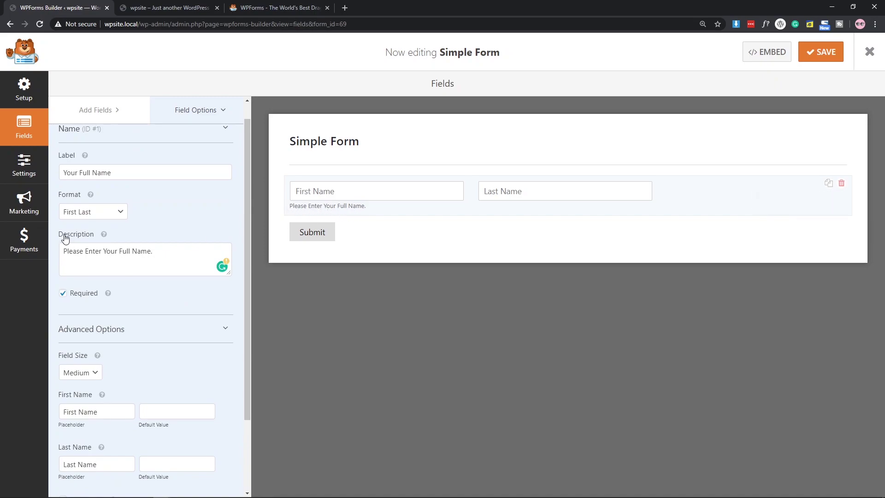
drag(169, 252, 68, 249)
key(ctrl+c)
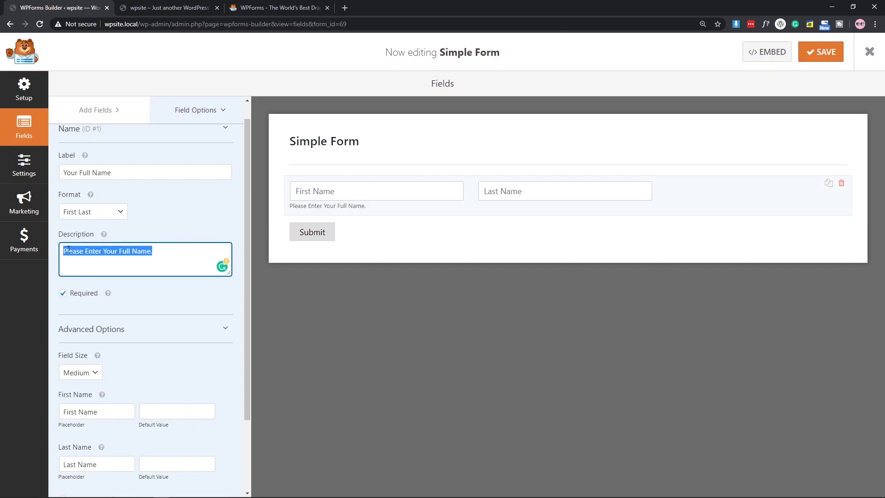
key(BackSpace)
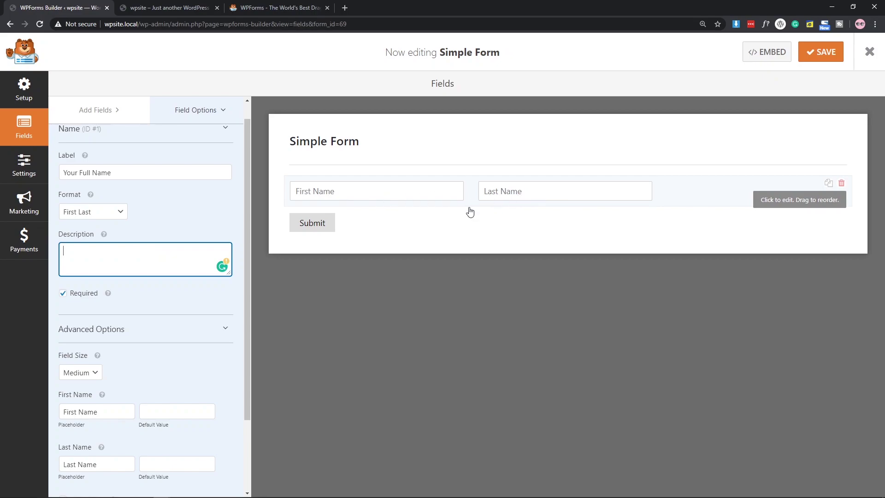
key(ctrl+v)
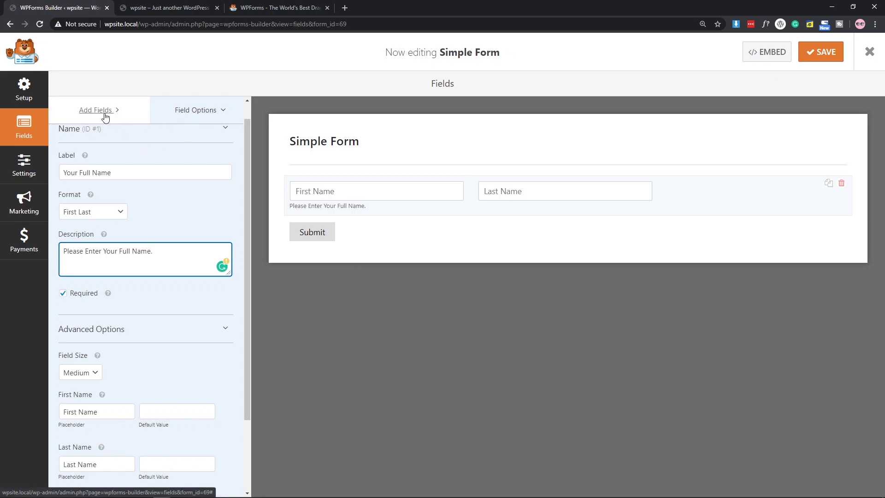
Drag an Email field into the form and open its field options.
click(103, 115)
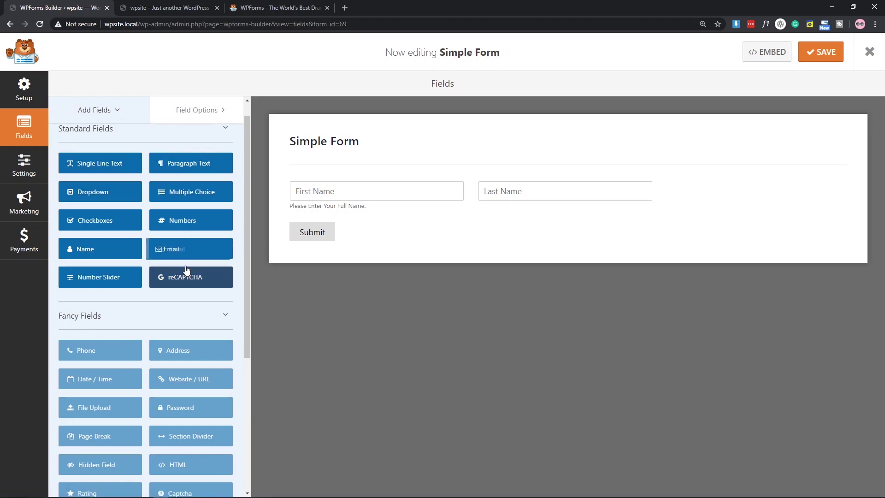
drag(183, 250, 340, 211)
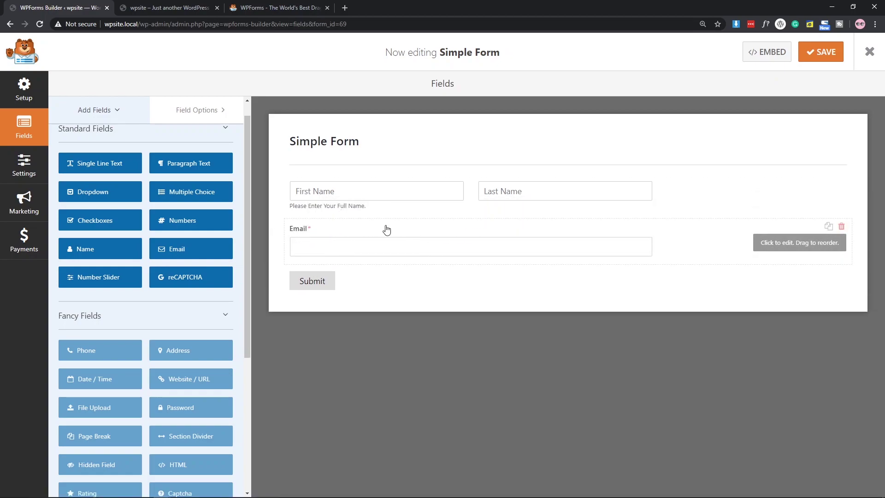
click(368, 233)
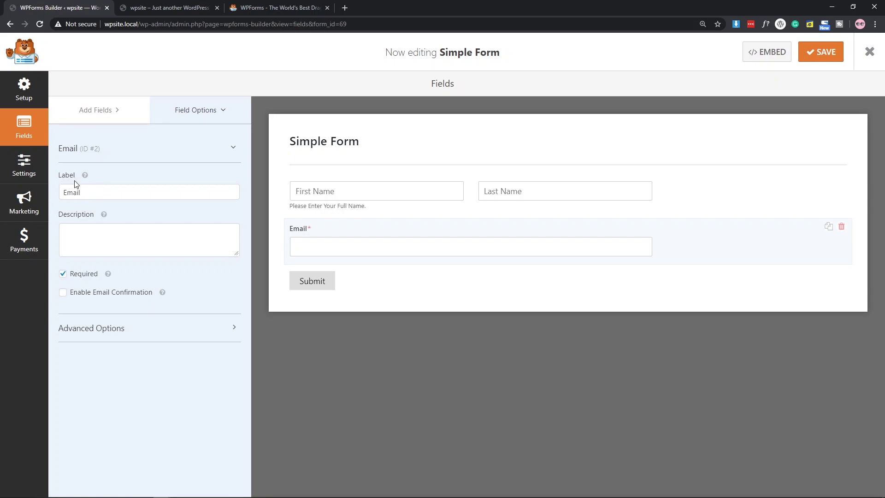
click(91, 192)
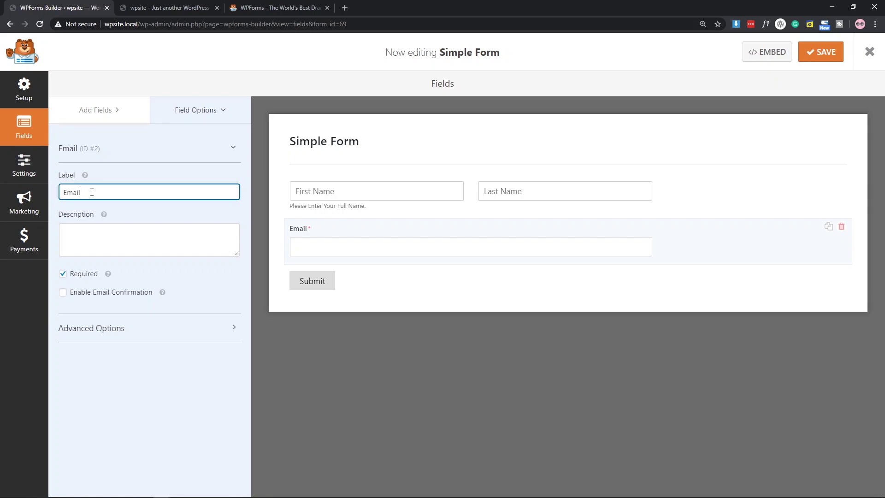
click(102, 240)
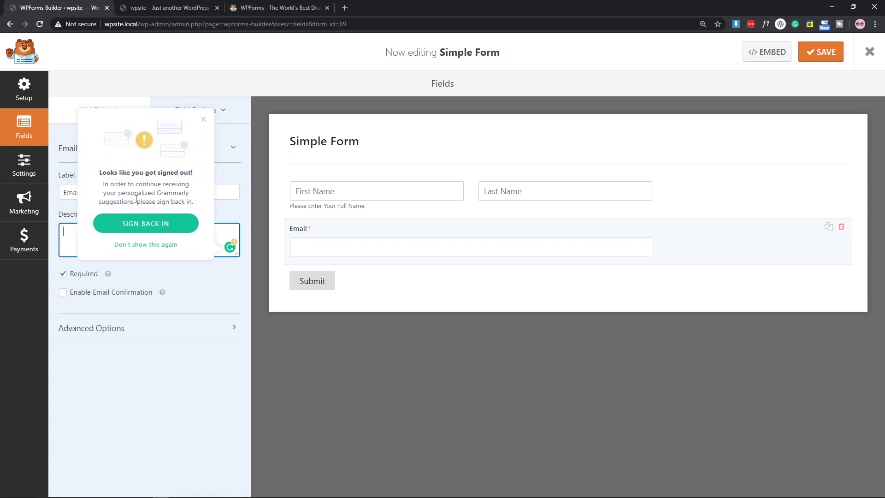
click(204, 120)
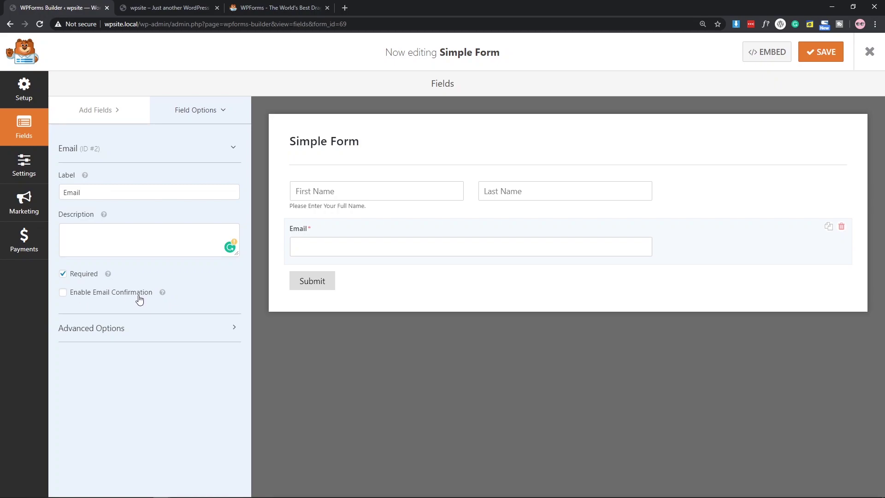
Try the Confirm Email option on the Email field, leaving it turned off.
click(63, 293)
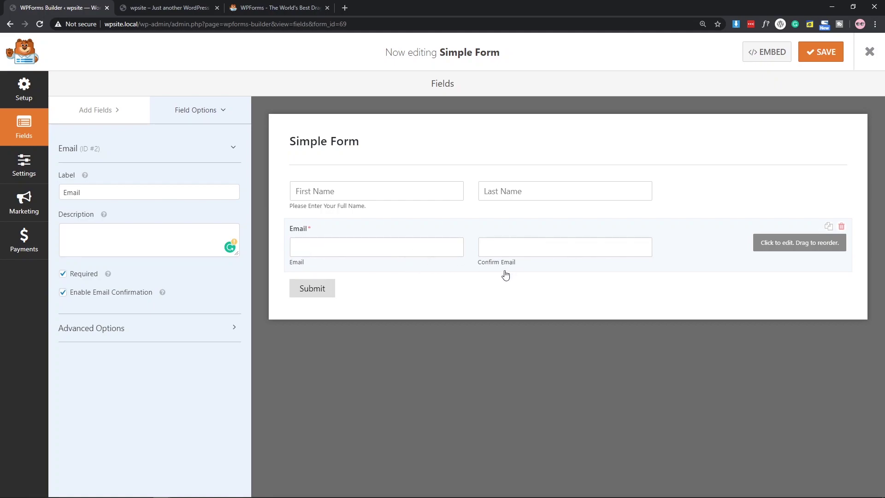
click(72, 295)
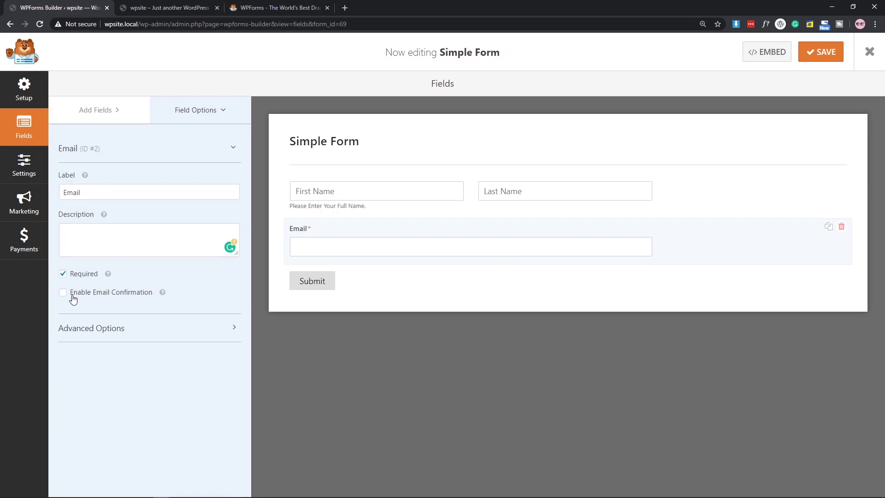
click(73, 299)
click(72, 299)
click(84, 295)
click(84, 296)
Set the Email field to Medium size with the placeholder 'Your E-mail'.
click(99, 335)
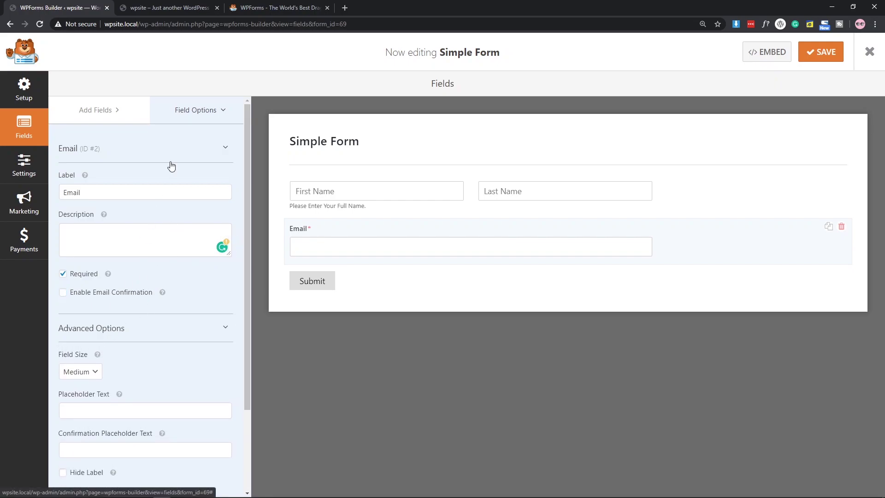
scroll(184, 184, down, 2)
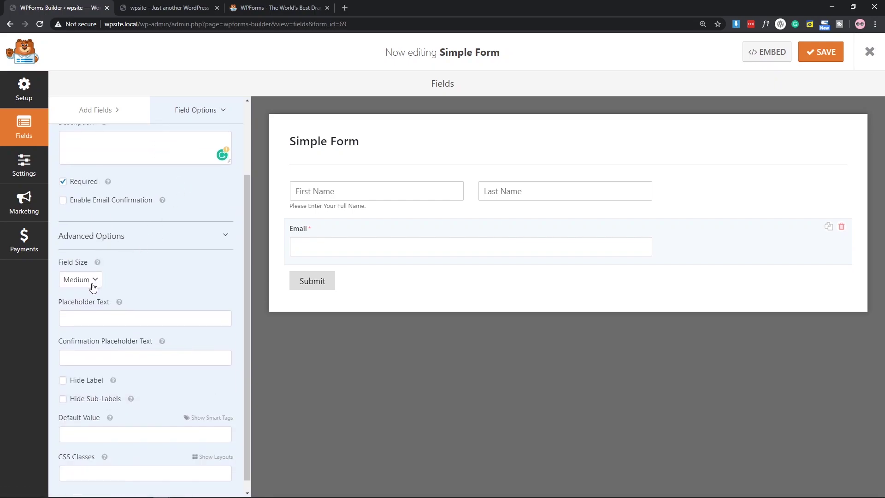
click(93, 287)
click(87, 304)
scroll(178, 272, down, 1)
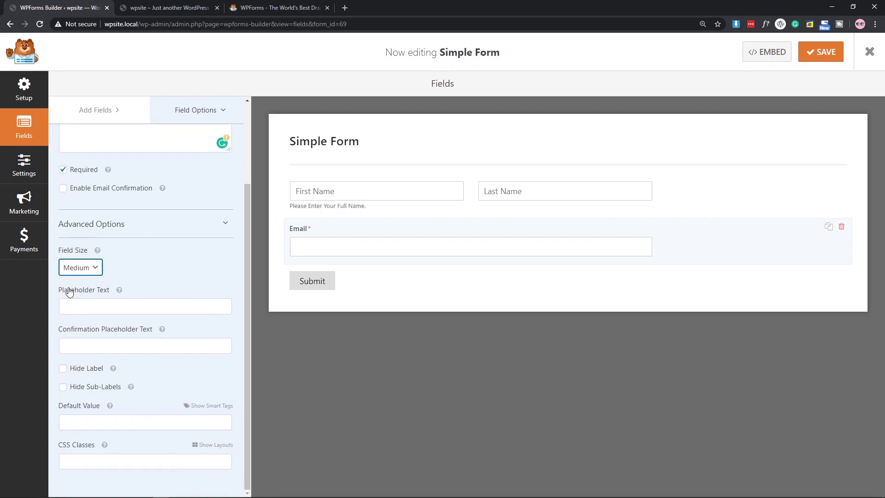
click(126, 307)
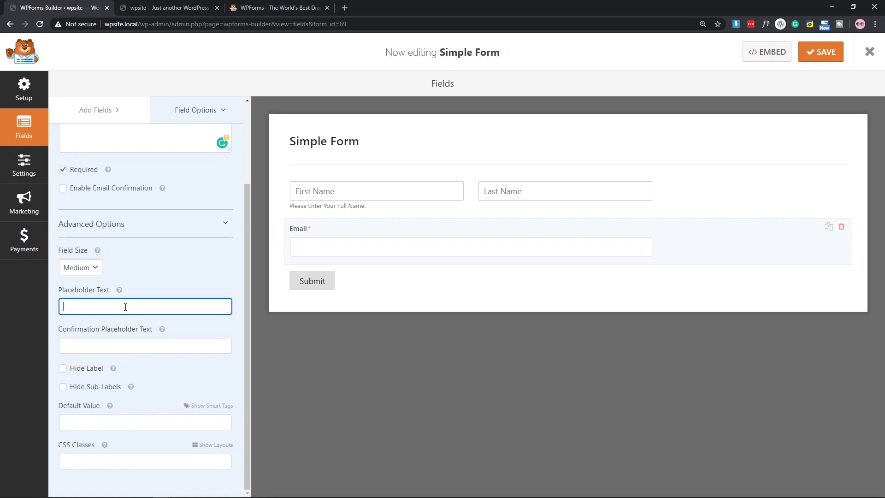
text(Your E-mail)
Hide the Email field's label and sub-labels.
click(150, 369)
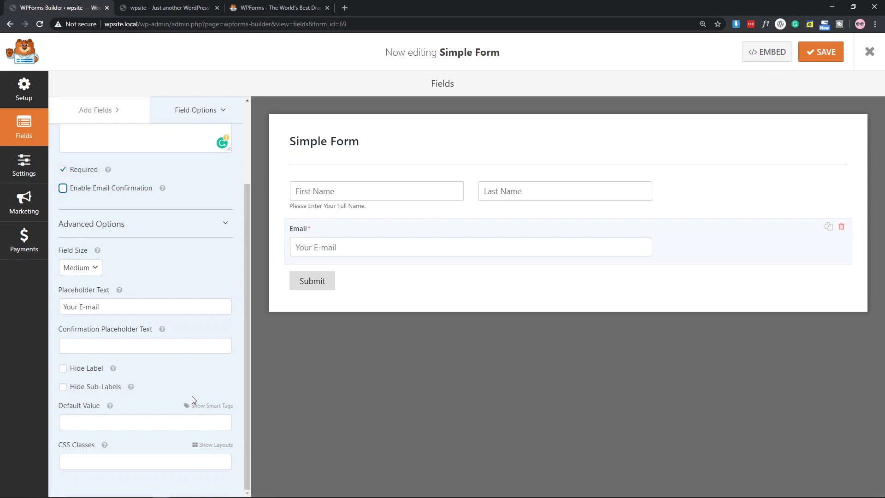
click(71, 372)
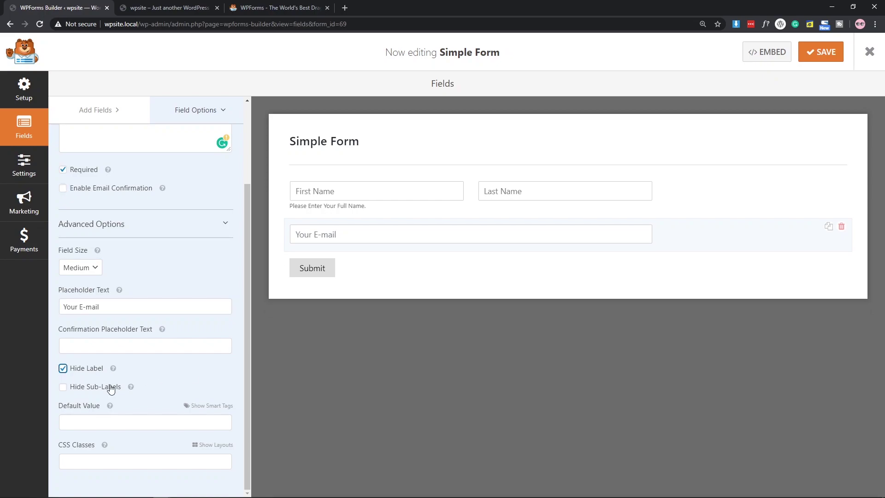
click(78, 392)
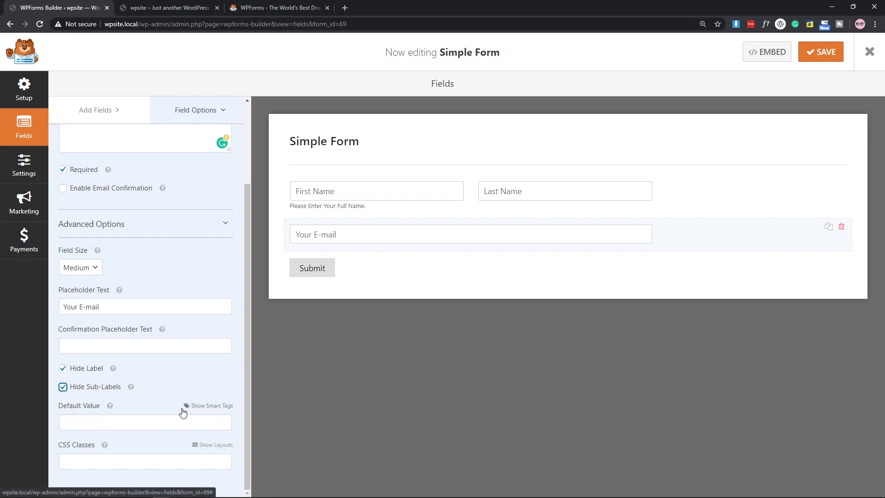
Set the Email field's default value to the {user_email} smart tag.
click(202, 406)
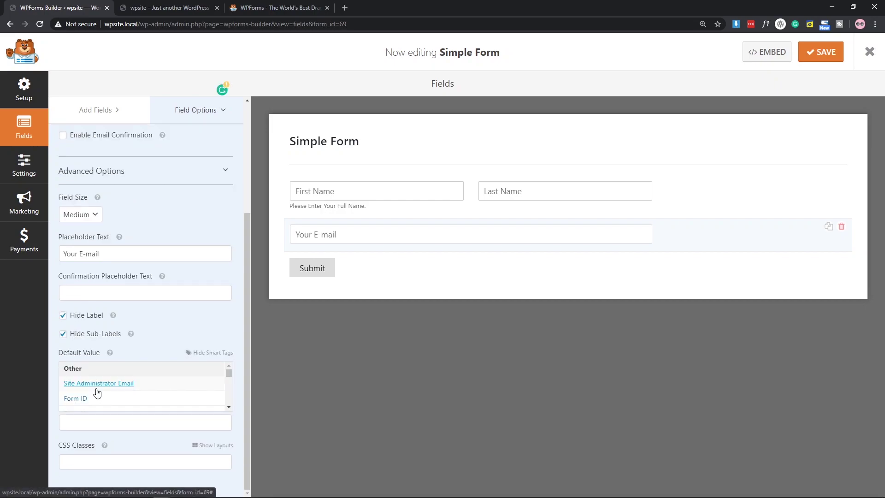
scroll(97, 392, down, 1)
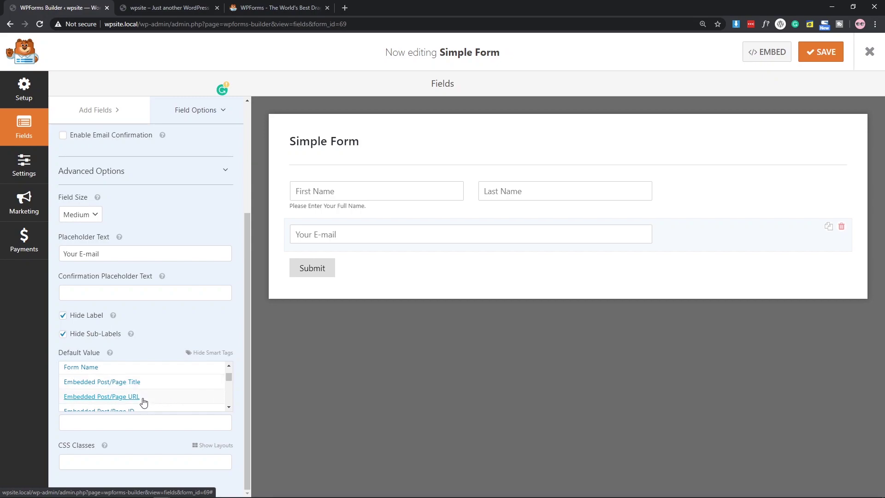
scroll(142, 399, down, 2)
scroll(143, 398, up, 1)
scroll(146, 399, down, 2)
scroll(146, 399, down, 5)
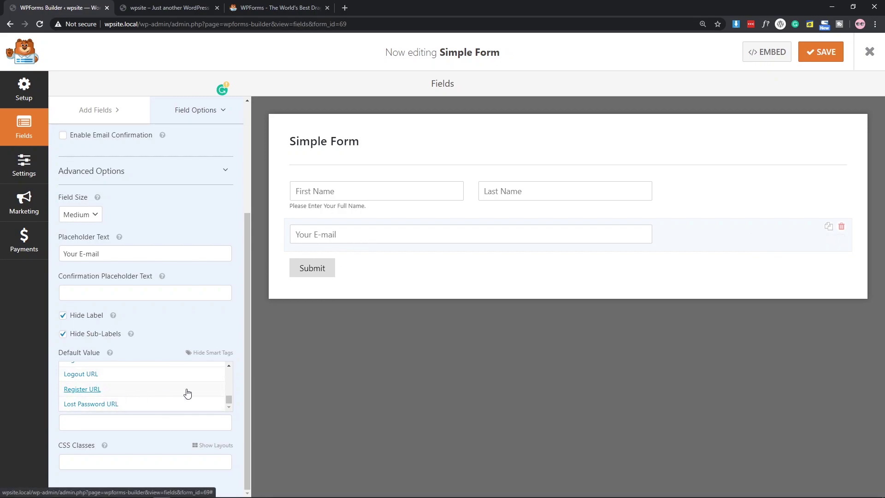
drag(228, 398, 228, 397)
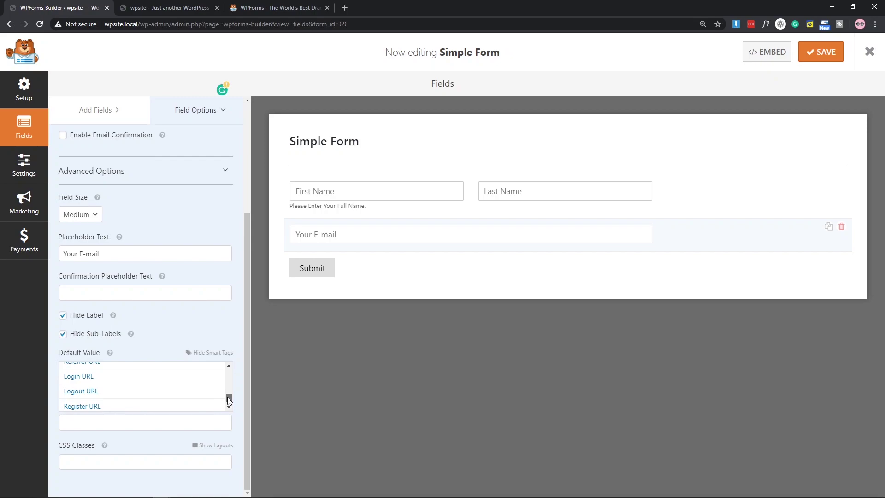
scroll(159, 397, up, 1)
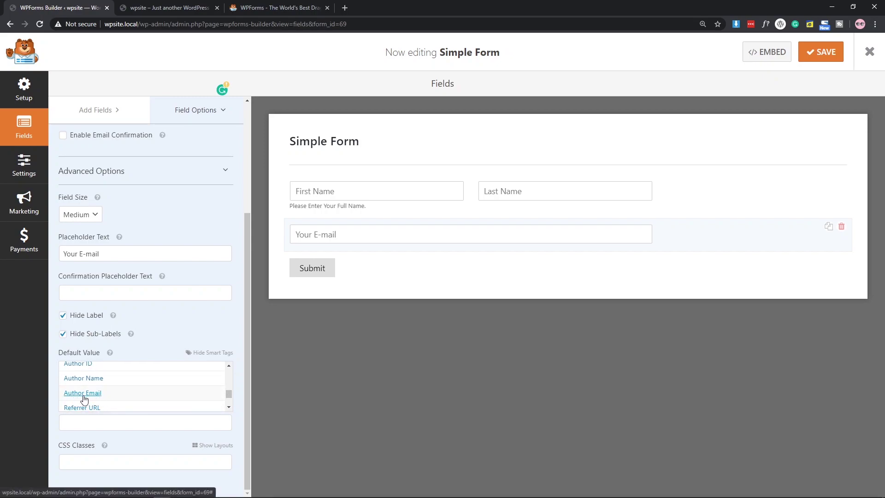
scroll(130, 399, up, 1)
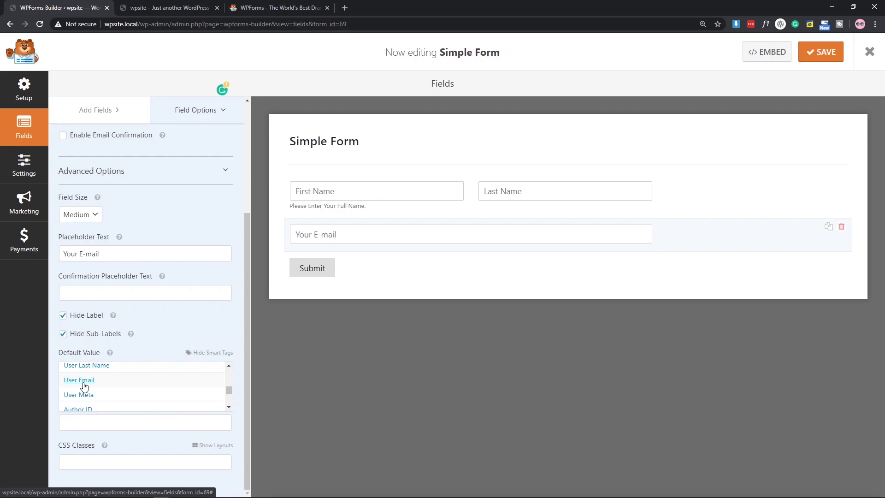
click(83, 381)
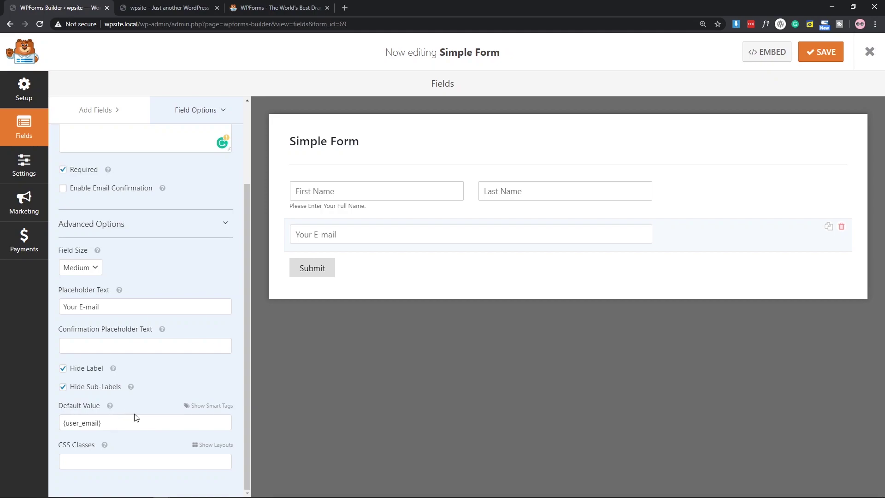
click(83, 462)
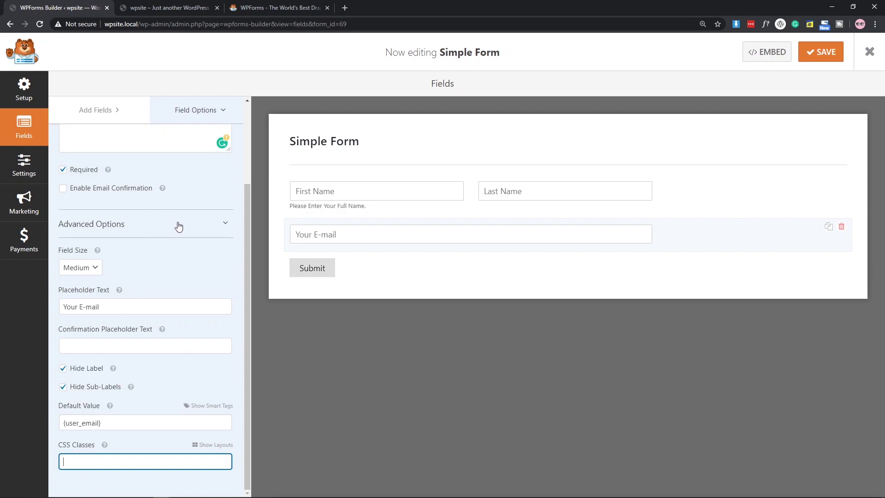
scroll(142, 304, up, 5)
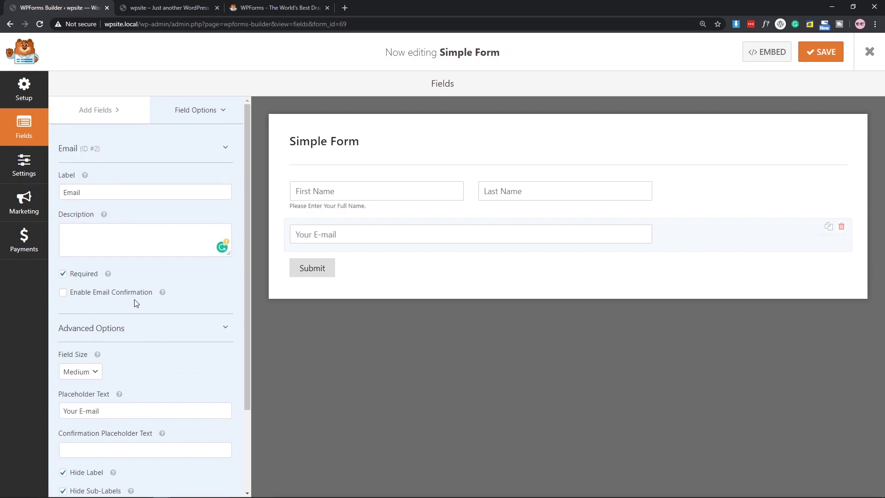
Add a Paragraph Text field below the Email field and open its options.
click(106, 110)
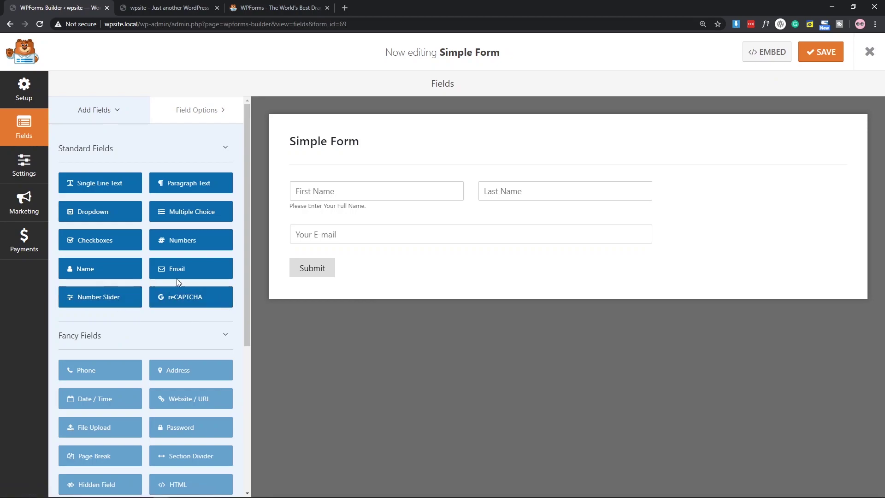
drag(217, 183, 324, 300)
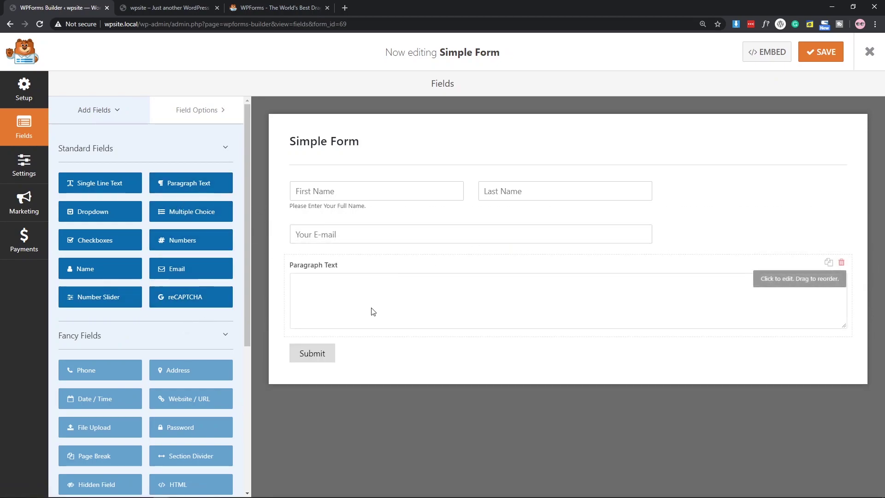
click(358, 283)
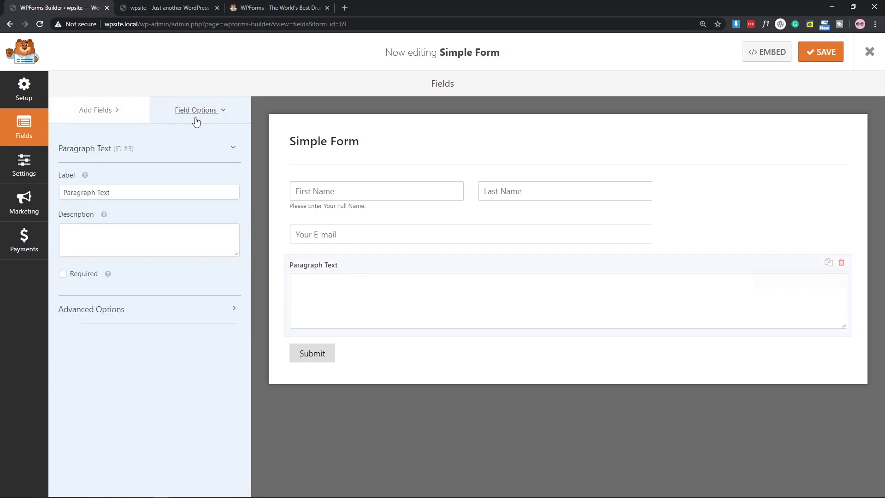
triple_click(134, 192)
click(146, 222)
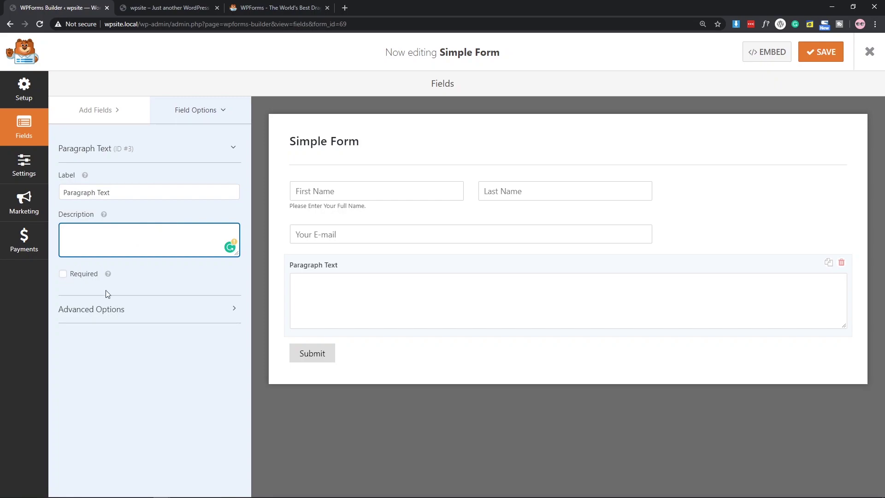
Make the Paragraph Text field required with the placeholder 'Description'.
click(82, 275)
click(105, 309)
scroll(162, 310, down, 1)
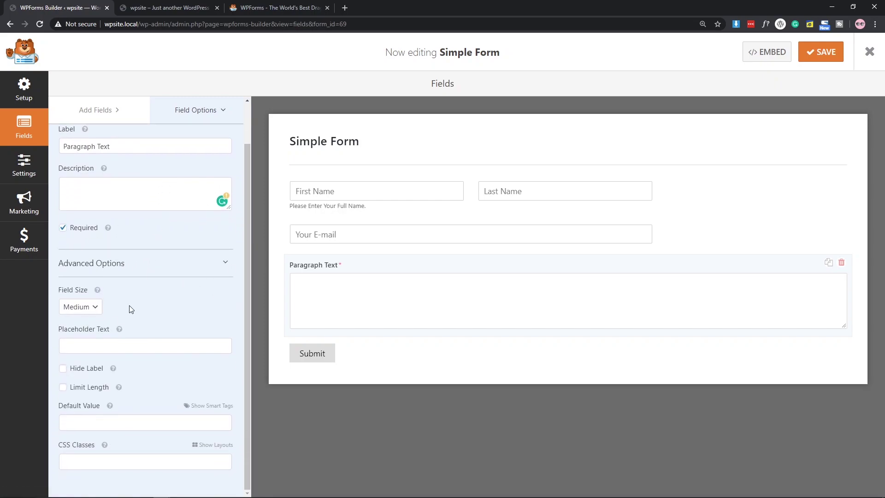
click(94, 345)
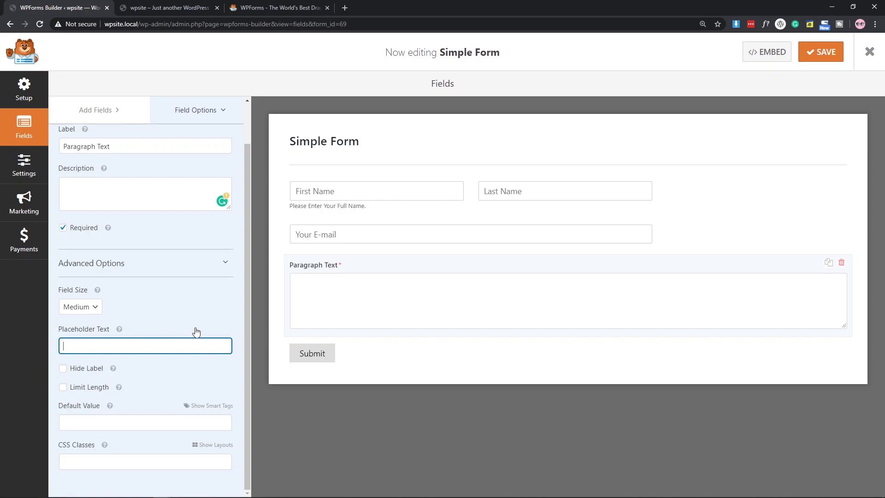
text(Description)
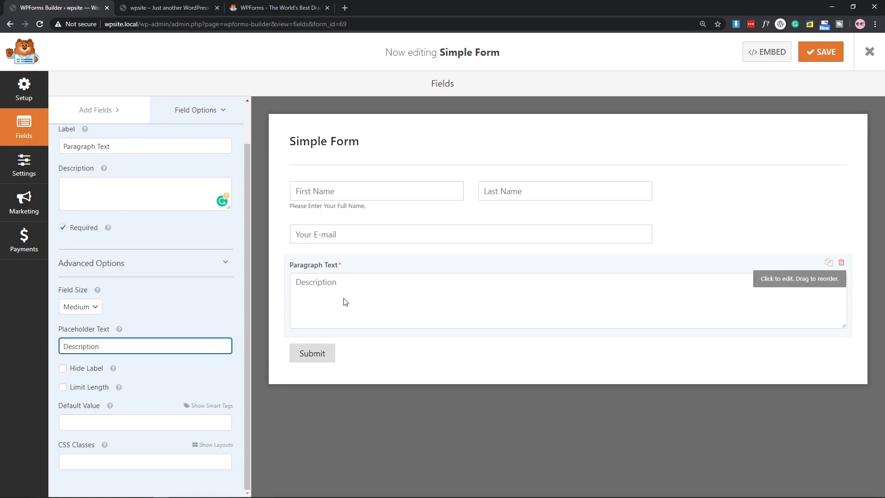
click(74, 389)
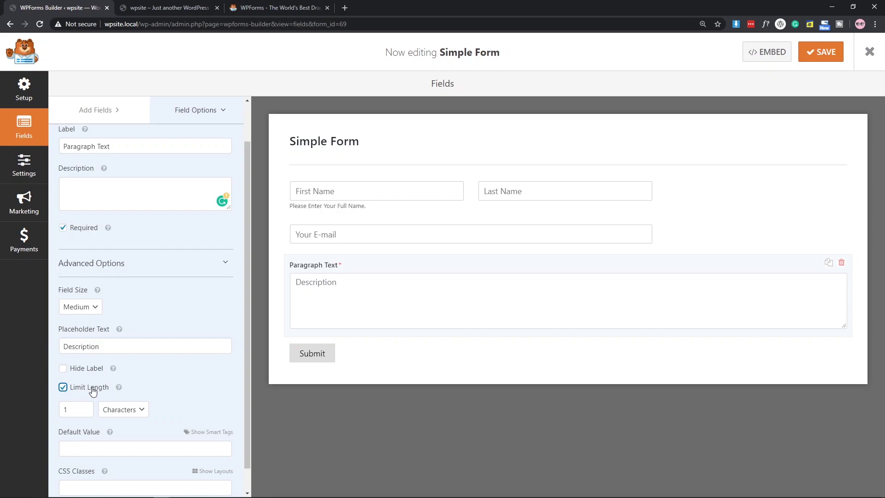
scroll(87, 389, down, 1)
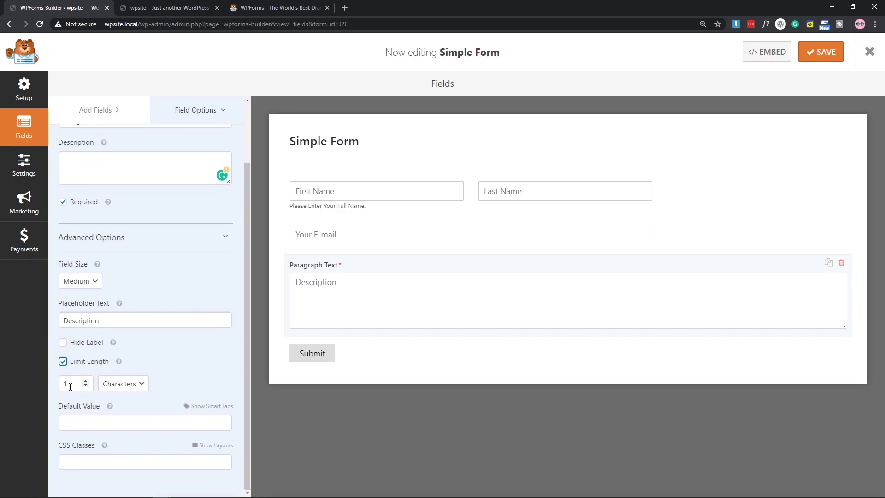
click(128, 384)
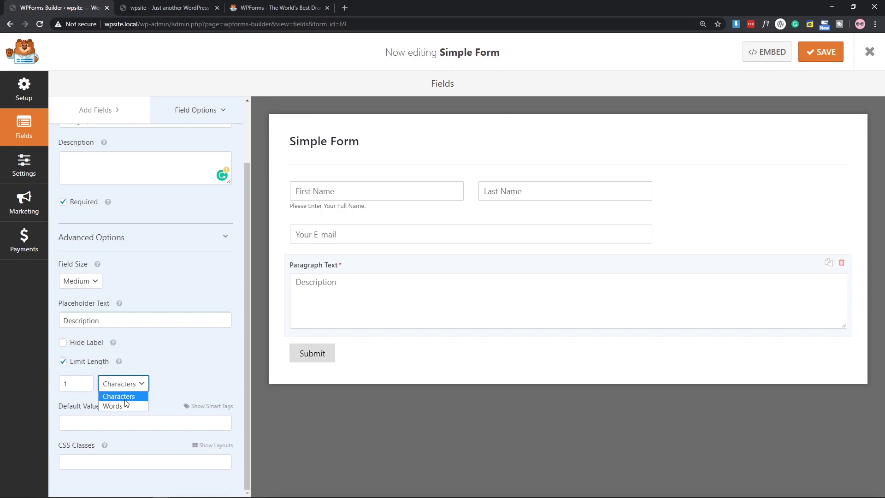
click(126, 404)
click(70, 384)
text(50)
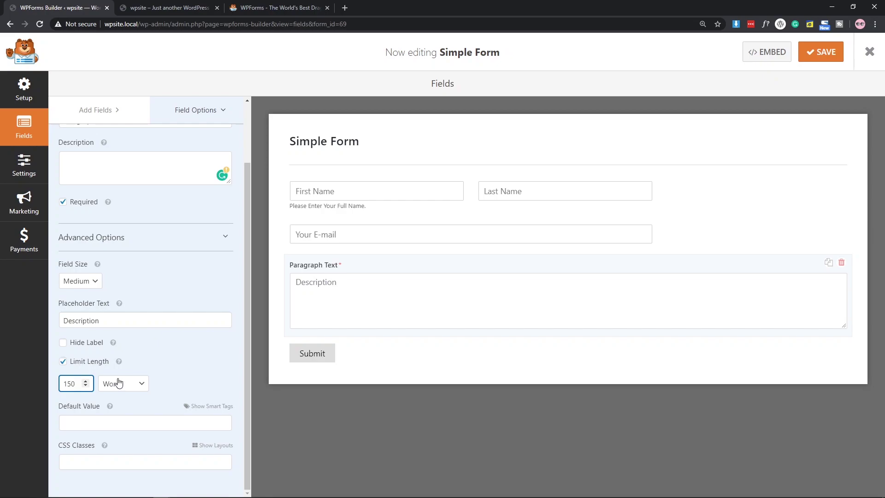
click(63, 361)
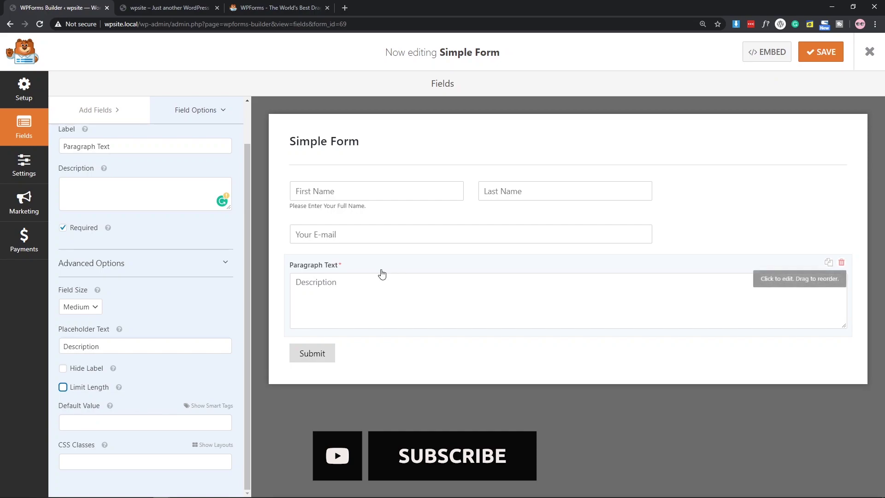
click(204, 404)
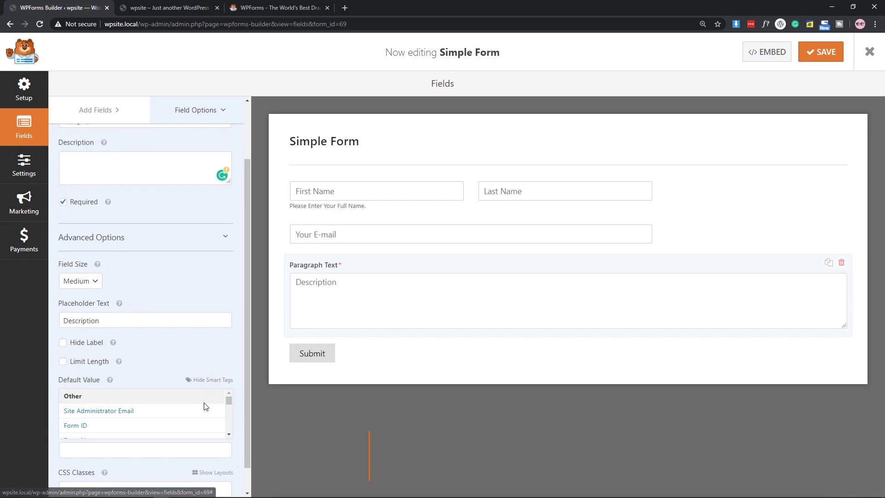
scroll(123, 421, down, 5)
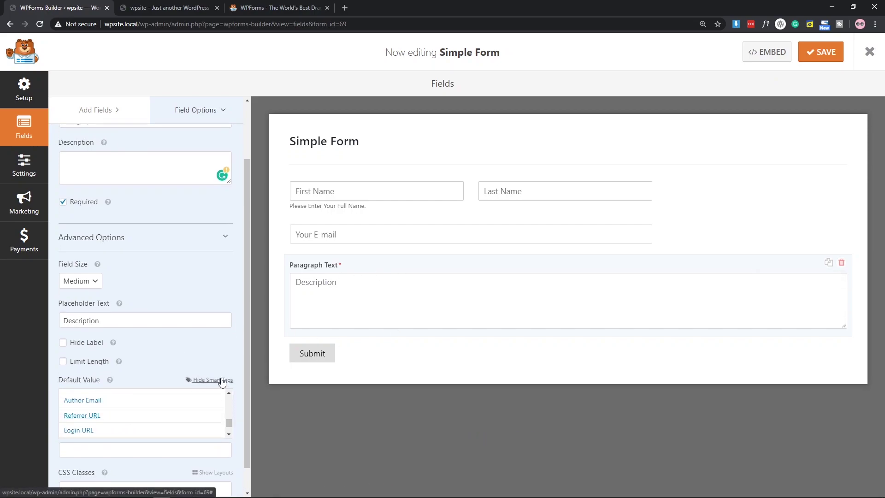
click(221, 380)
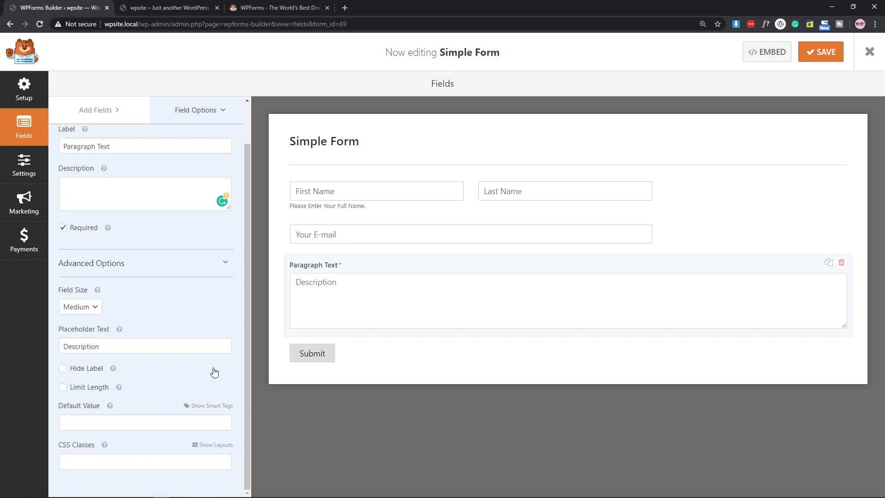
scroll(148, 313, up, 2)
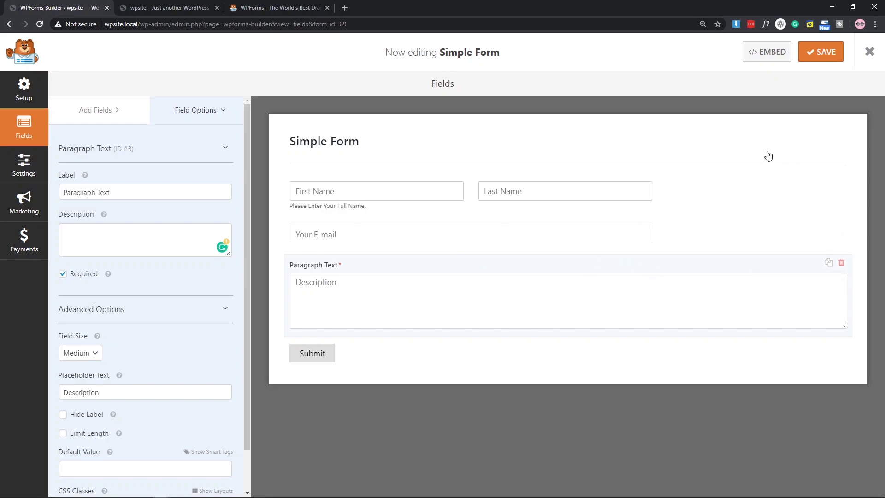
Save the Simple Form and return to Setup, showing Blank Form as the selected template.
click(821, 53)
click(26, 94)
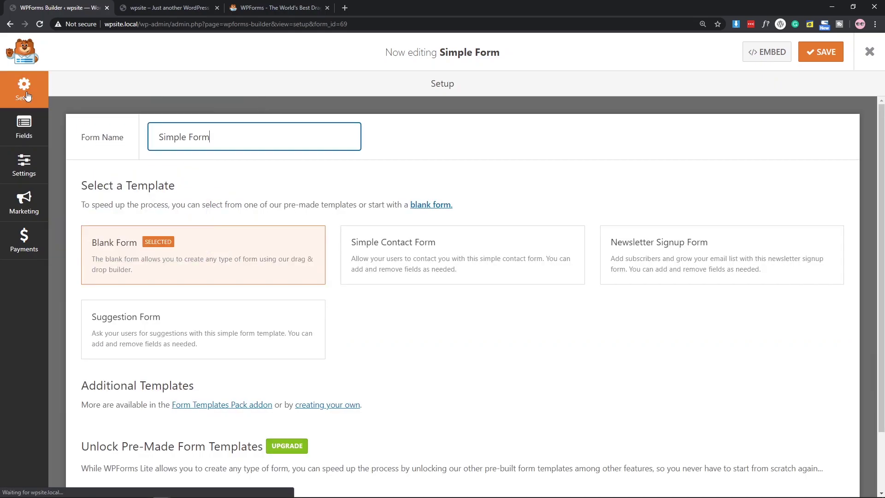
scroll(295, 327, down, 2)
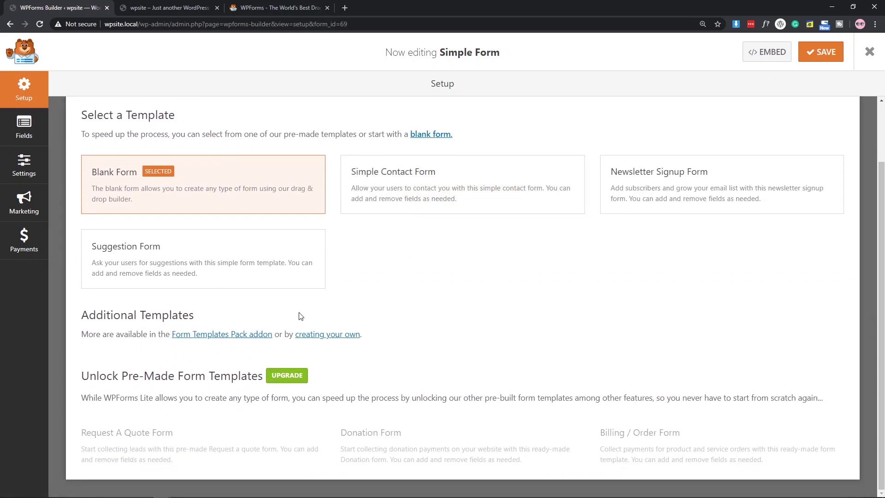
In General settings, set the submit button text to SEND TEXT and processing text to 'Sending Text...'.
click(23, 173)
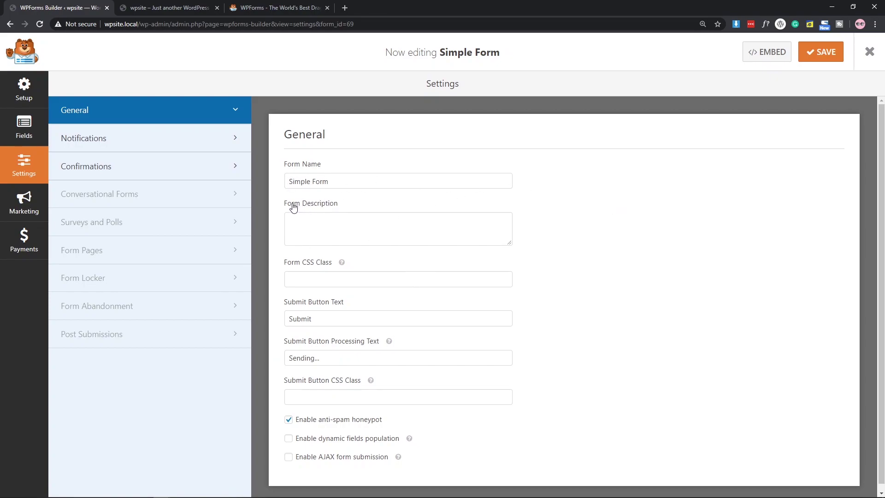
scroll(305, 222, down, 1)
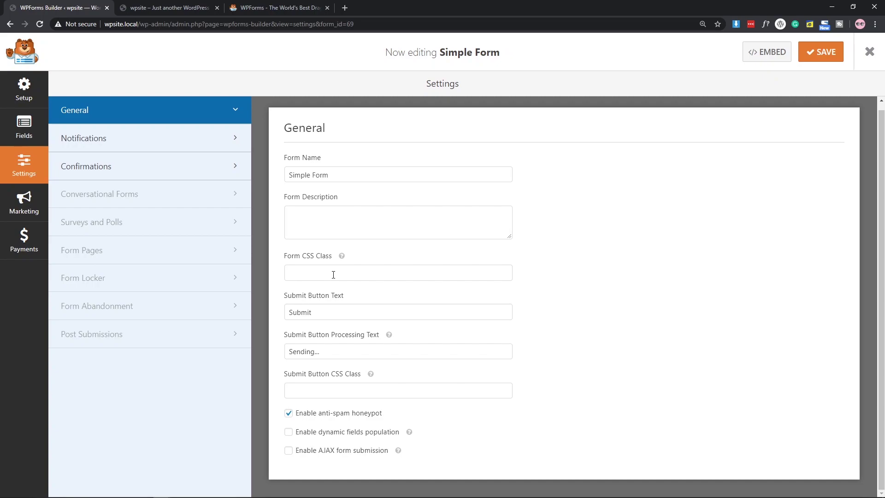
double_click(318, 318)
key(BackSpace)
text(SEND TEXT)
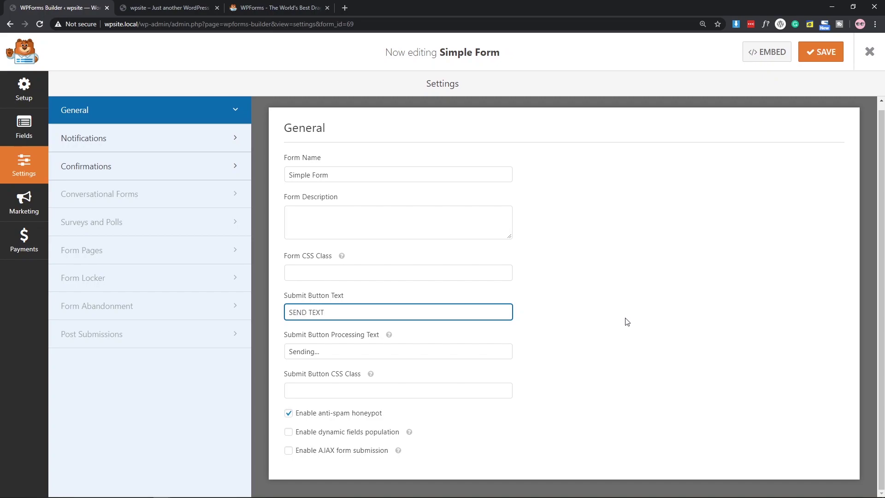
click(627, 321)
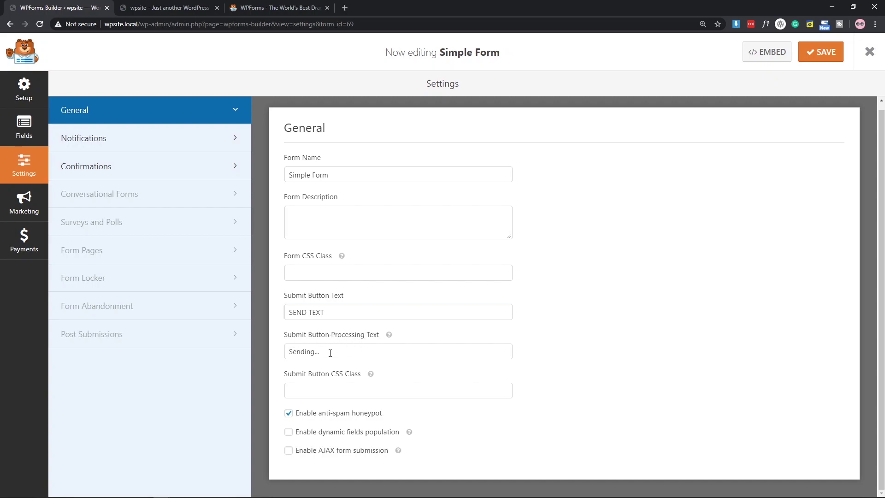
click(318, 352)
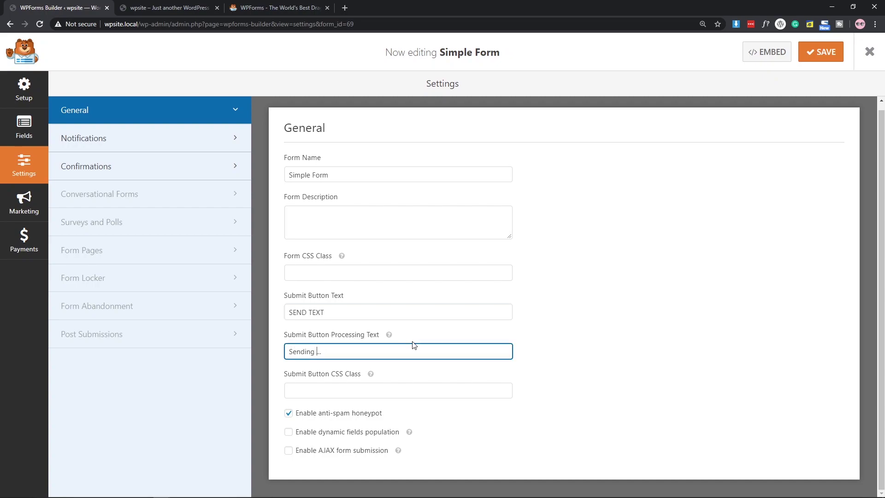
text(ext)
Open the Default Notification and review its recipient, subject and From Name (wpsite).
click(126, 140)
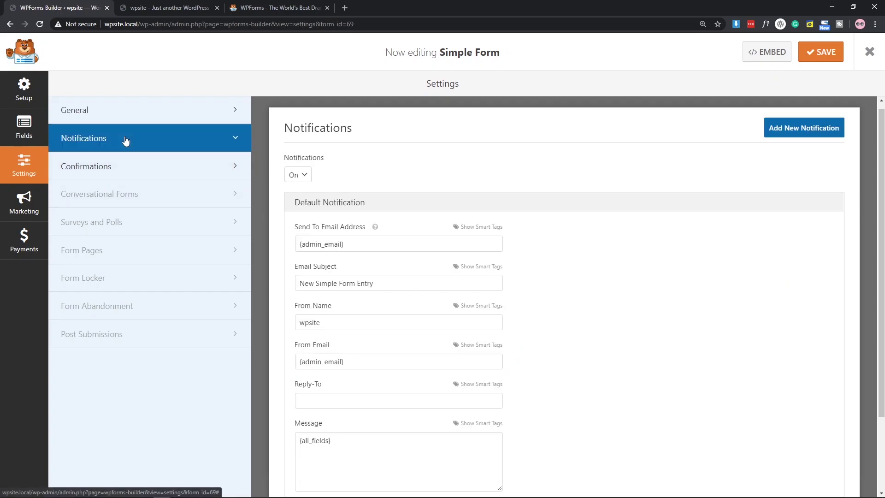
scroll(453, 171, down, 1)
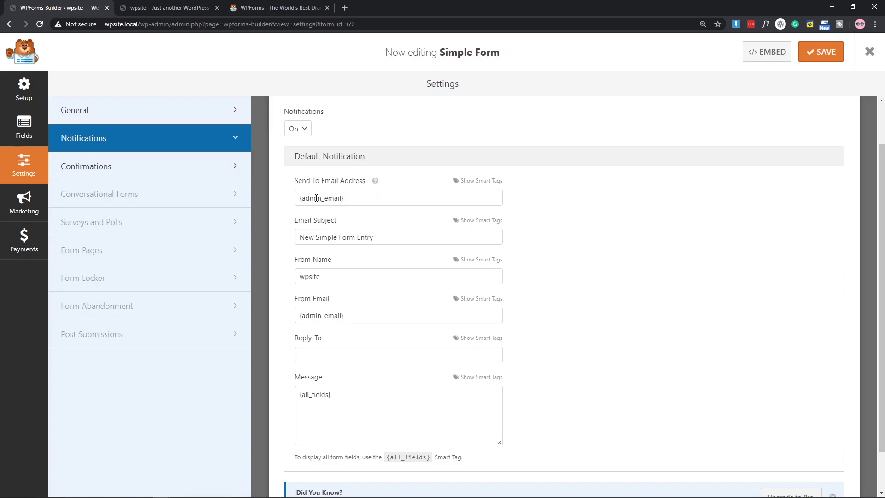
click(353, 200)
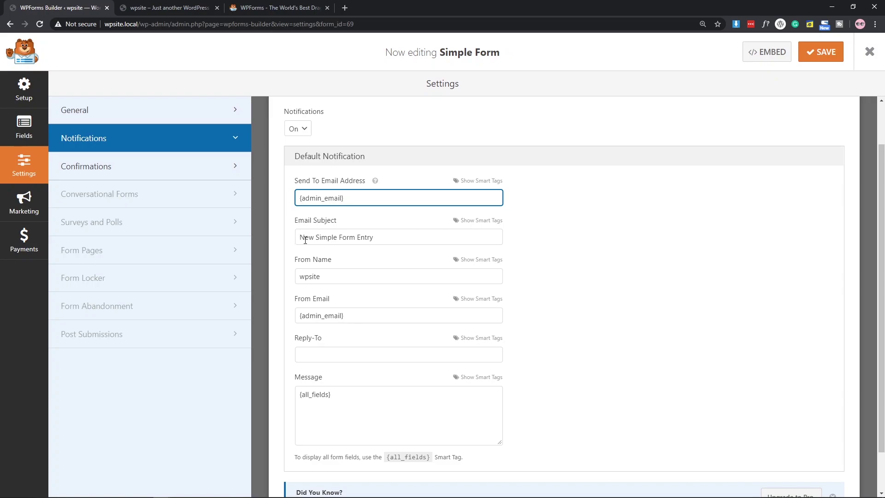
click(393, 234)
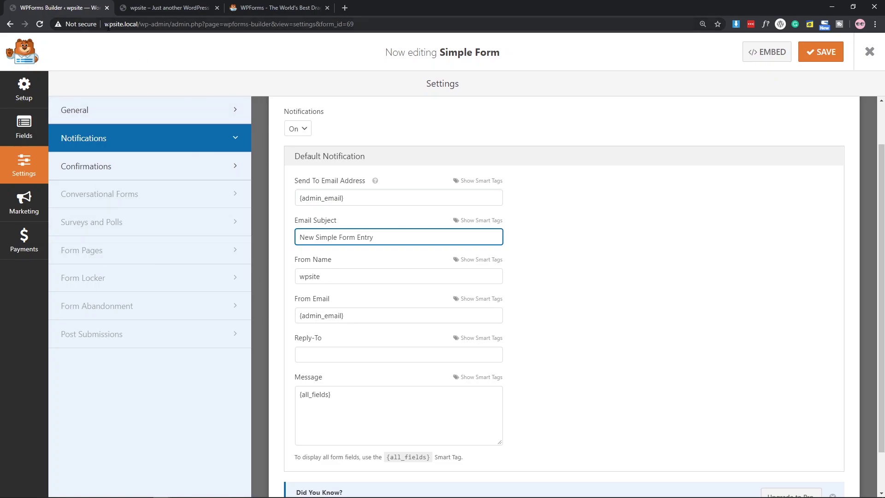
click(330, 276)
click(362, 316)
click(336, 276)
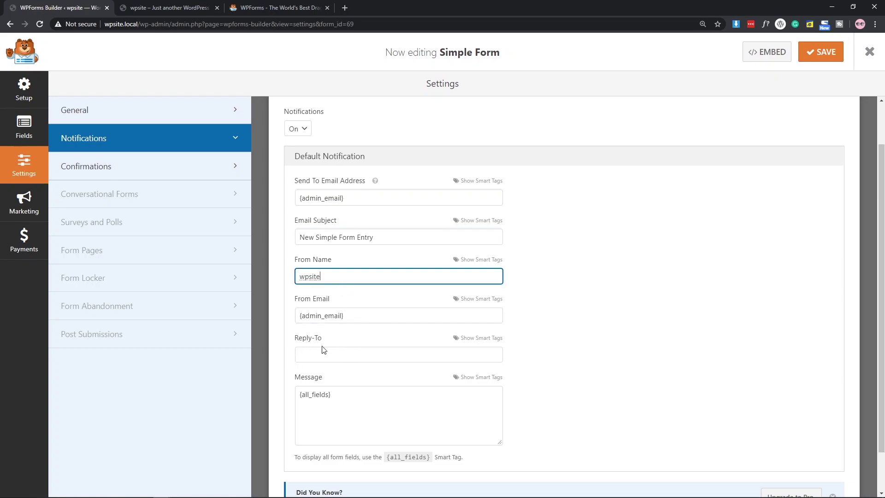
Set the notification's Reply-To to the Email field's {field_id="2"} smart tag.
click(331, 355)
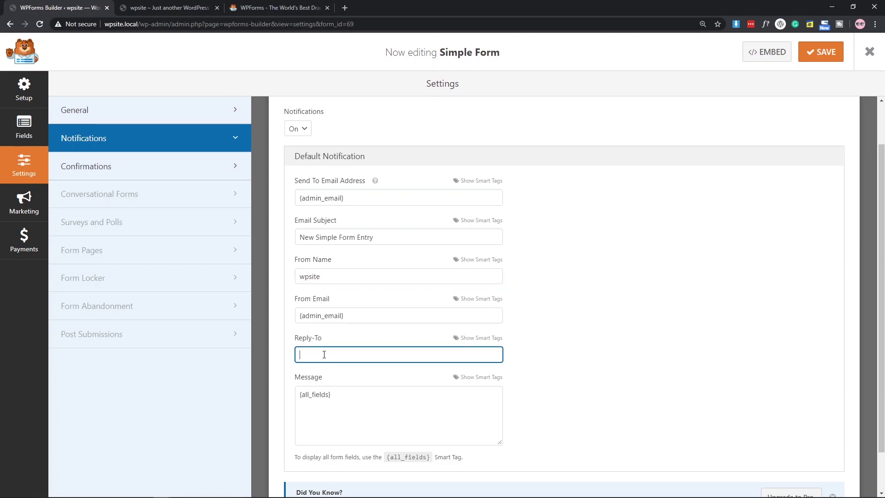
click(461, 343)
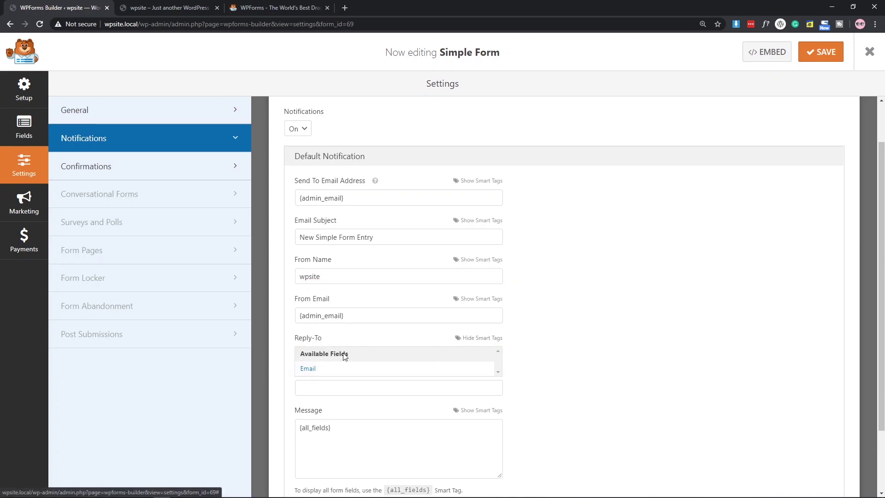
click(332, 368)
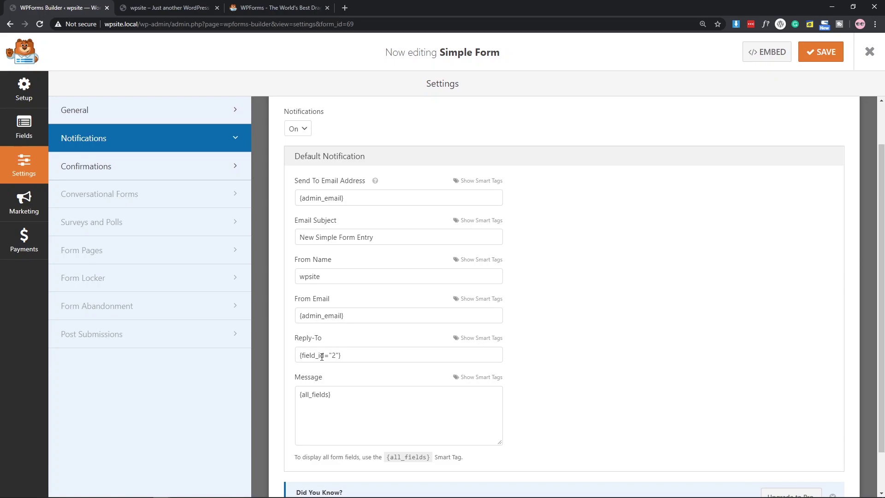
scroll(391, 347, down, 2)
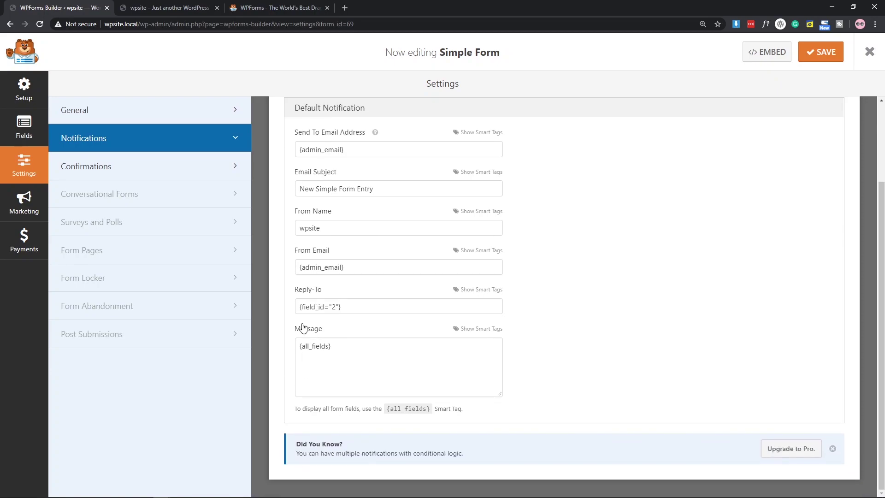
Add the line 'This is a friendly replay from wpsite.local' after {all_fields} and save the form.
click(348, 350)
key(Return)
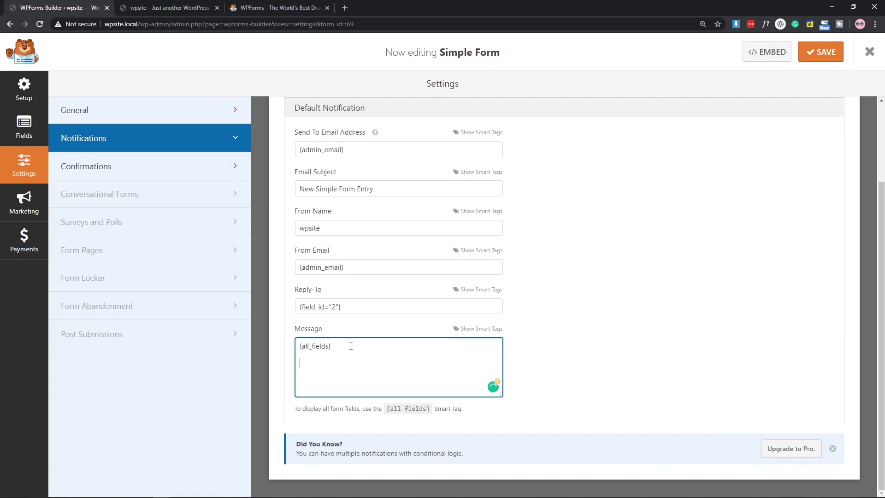
text(This is a friendly replay from wpsite.local)
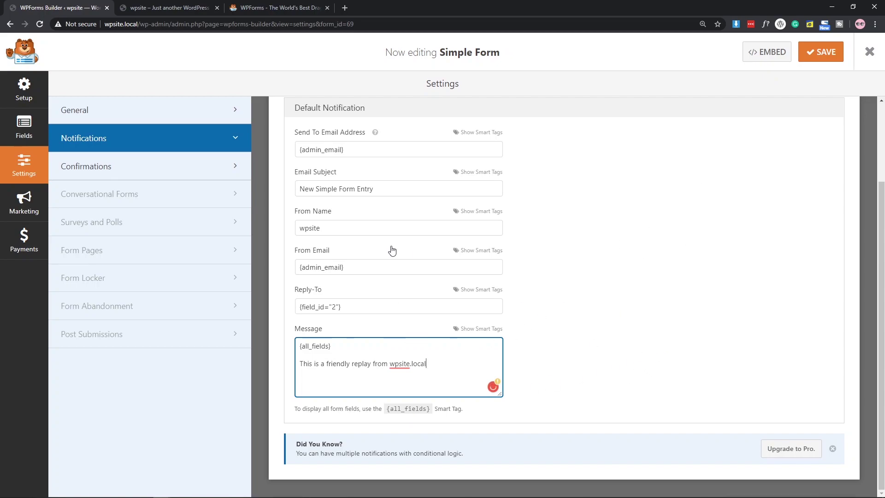
scroll(652, 201, up, 3)
click(823, 62)
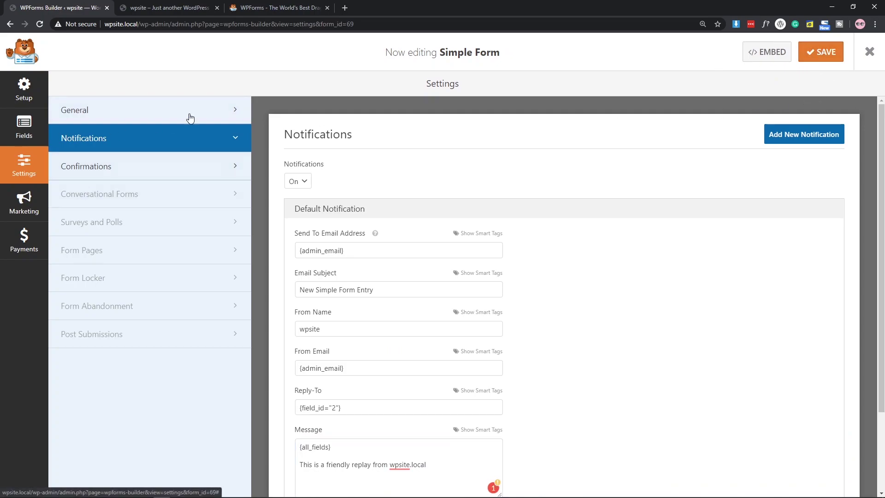
Exit the form builder, then create and publish a new page titled 'Contact'.
click(880, 65)
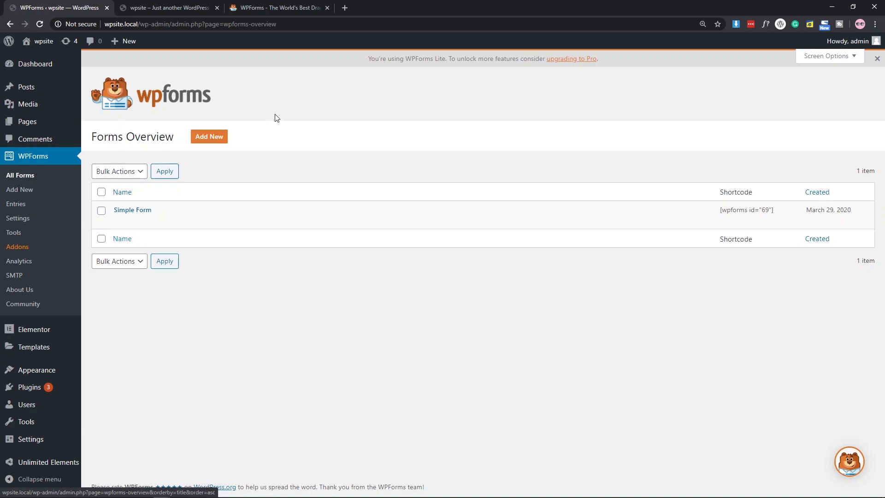
mouse_move(35, 122)
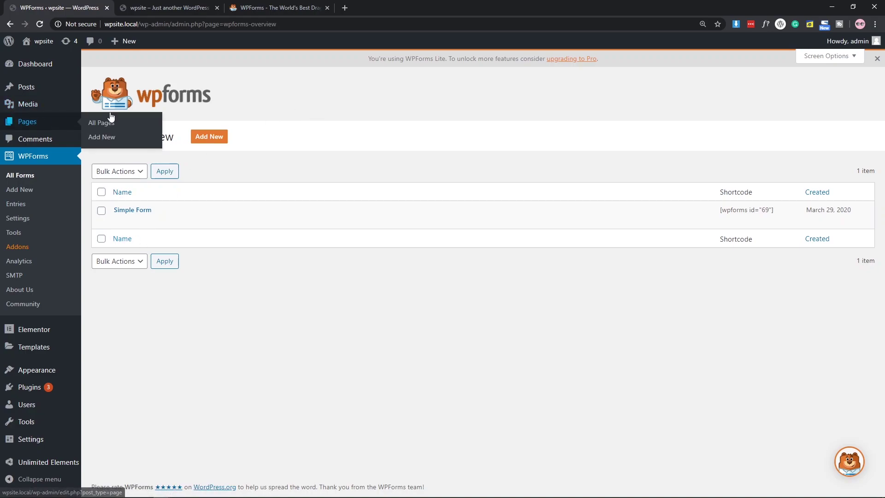
click(104, 137)
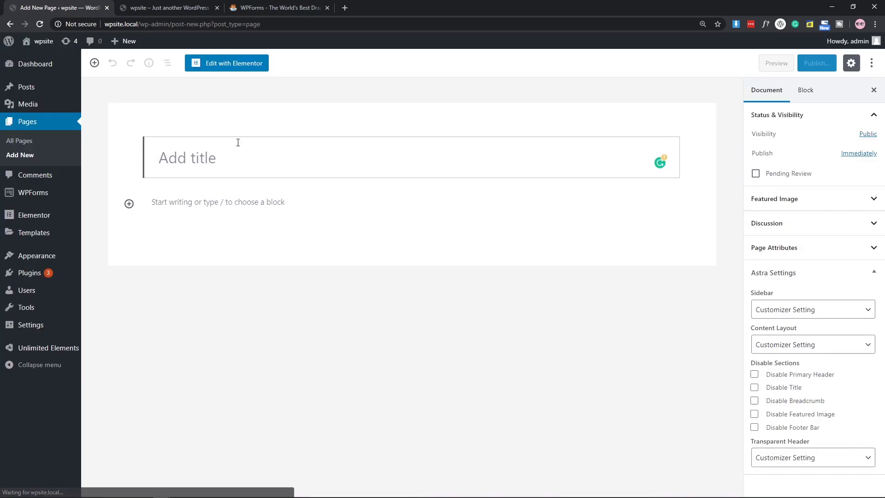
text(Contact)
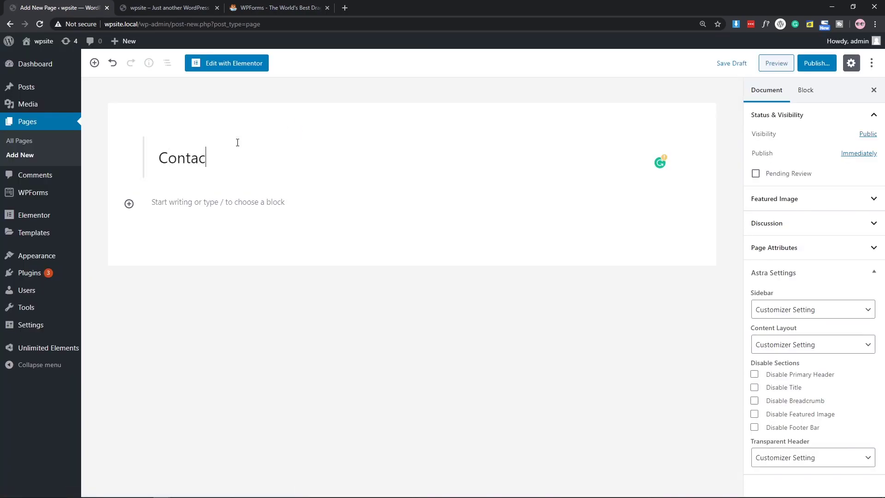
click(813, 64)
click(813, 65)
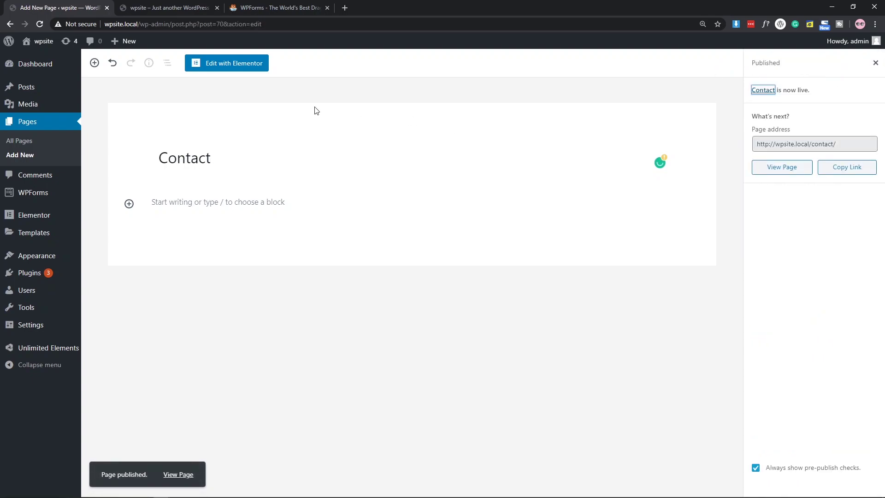
click(875, 63)
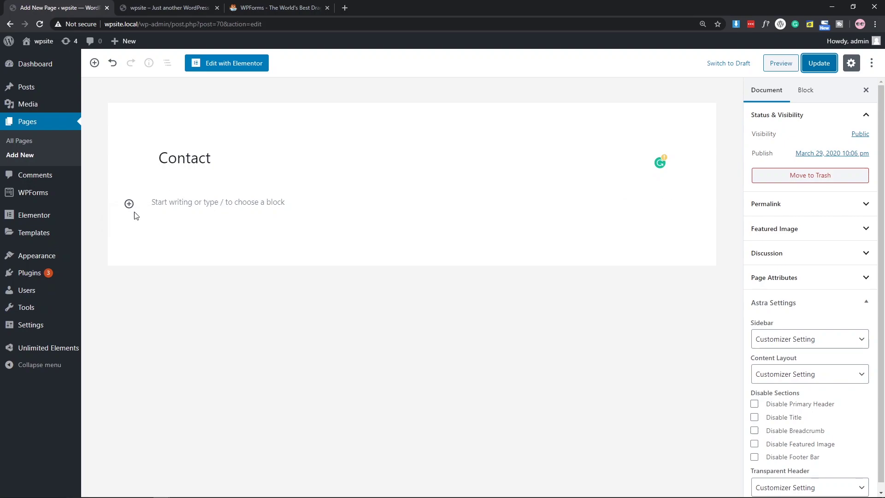
Add a WPForms block set to Simple Form on the Contact page and update the page.
click(130, 206)
text(w)
key(BackSpace)
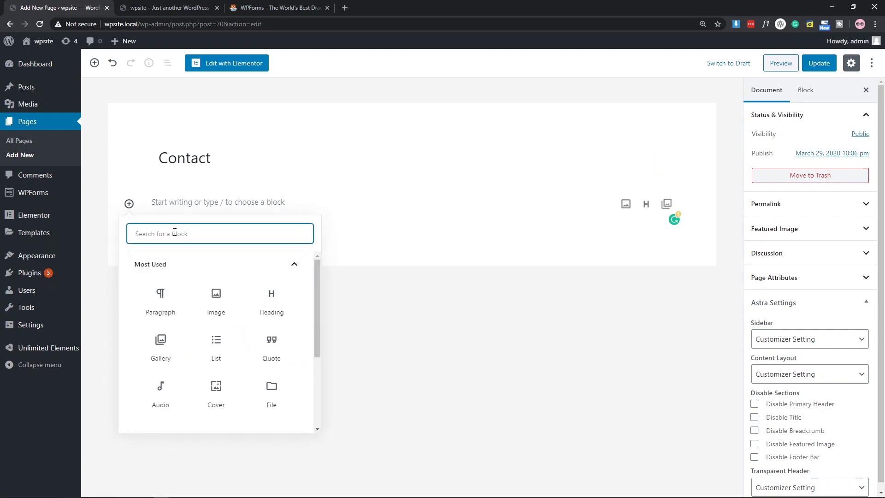
text(wp)
click(159, 309)
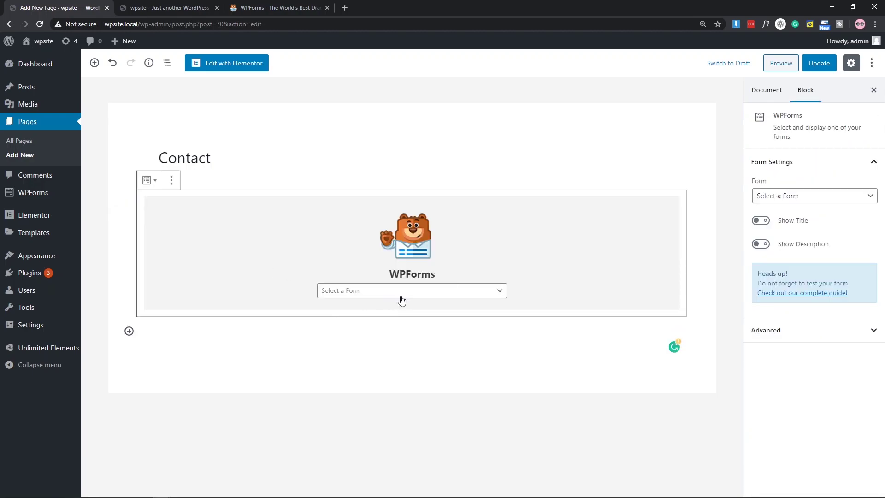
click(351, 296)
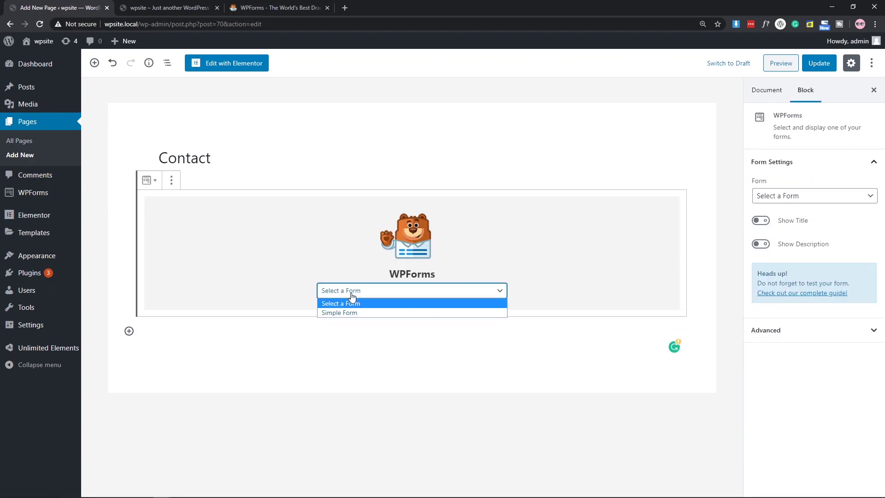
click(347, 313)
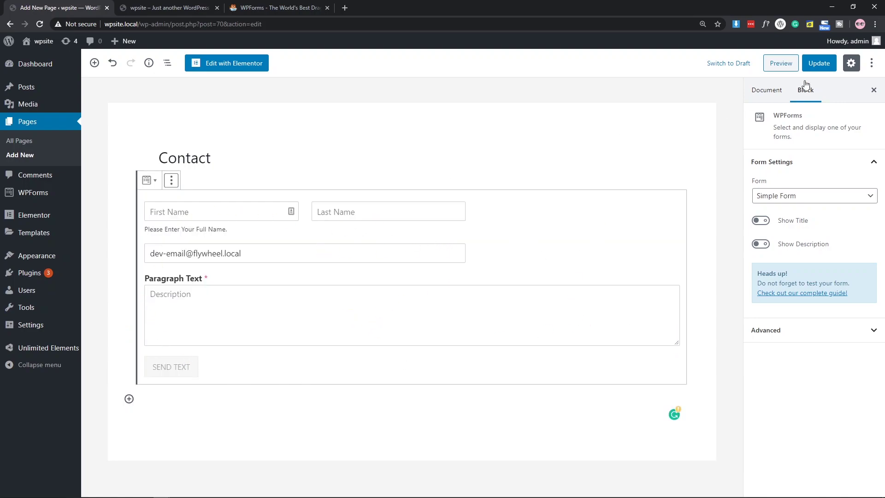
click(818, 64)
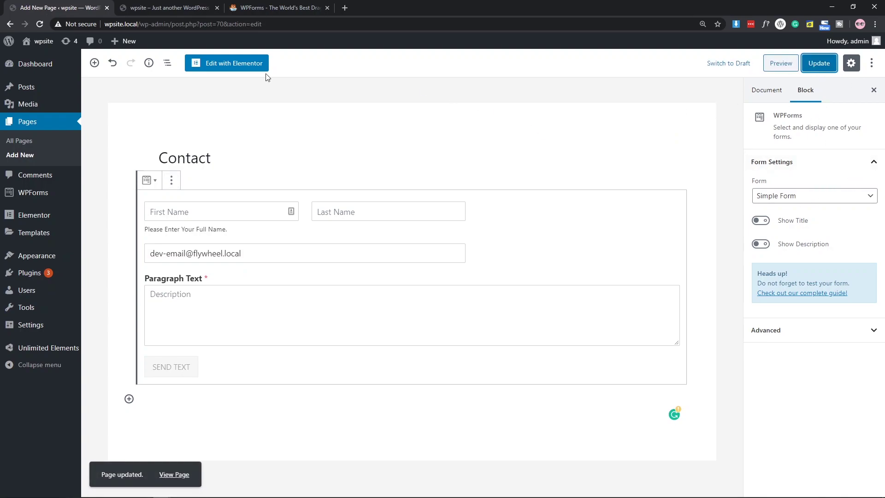
click(774, 93)
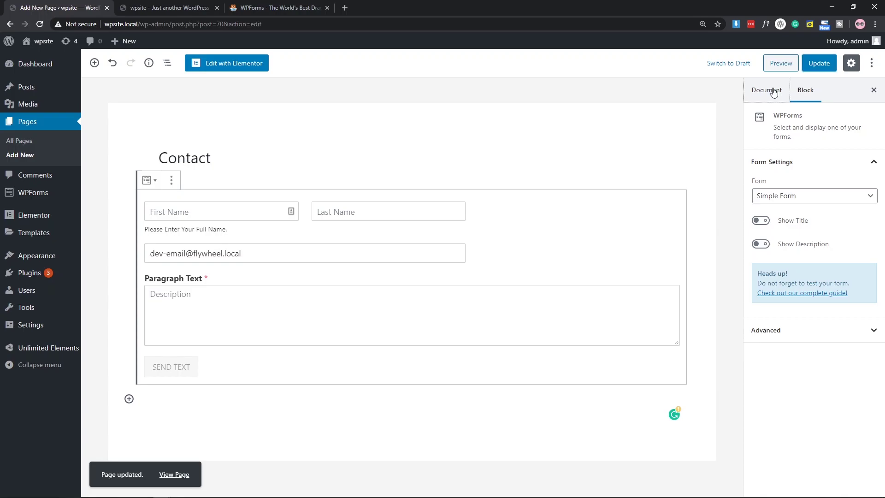
Preview the Contact page and click through its name and e-mail fields.
click(777, 64)
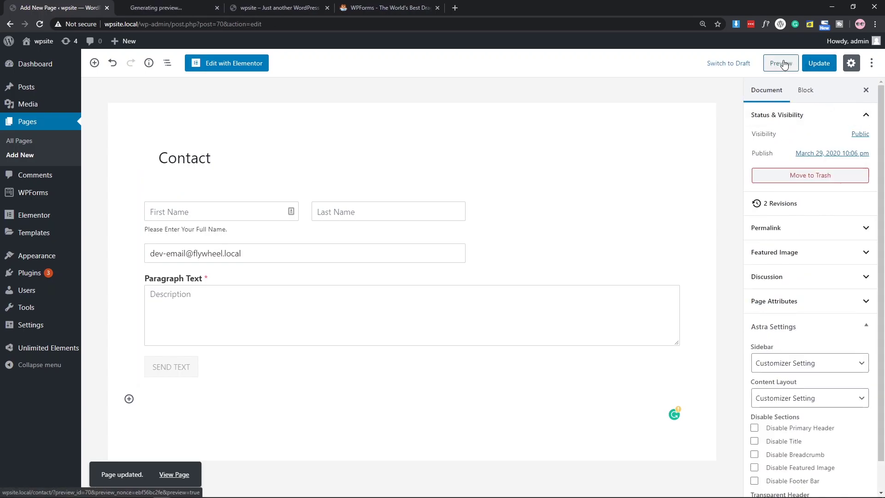
click(171, 6)
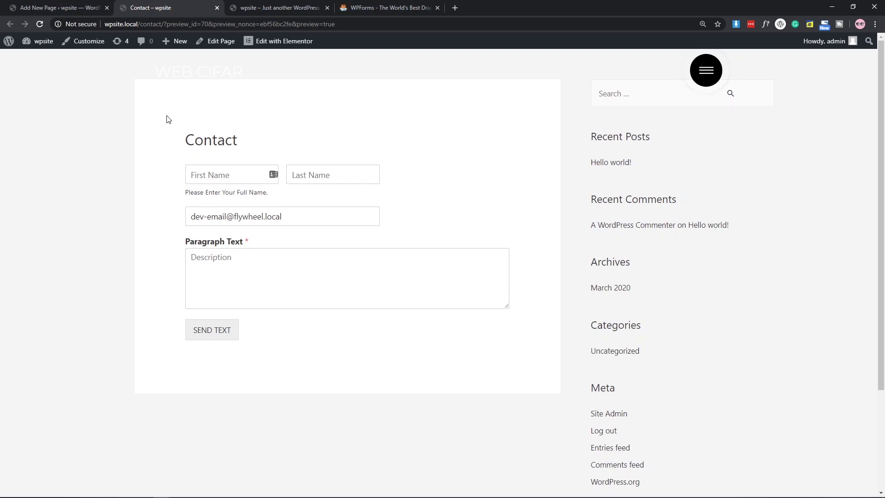
double_click(186, 138)
click(353, 123)
click(221, 178)
click(326, 176)
click(415, 172)
triple_click(300, 218)
click(339, 237)
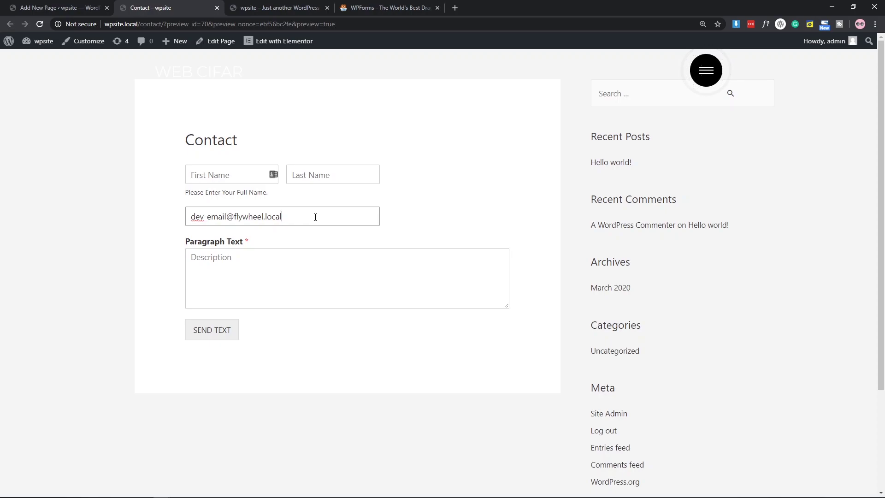
Empty the e-mail field to trigger its required error, then enter a test e-mail address.
mouse_move(840, 42)
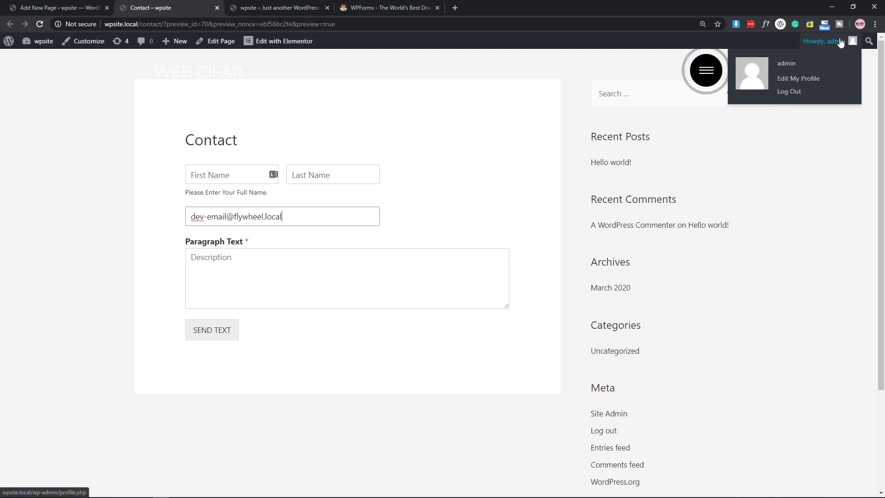
triple_click(199, 216)
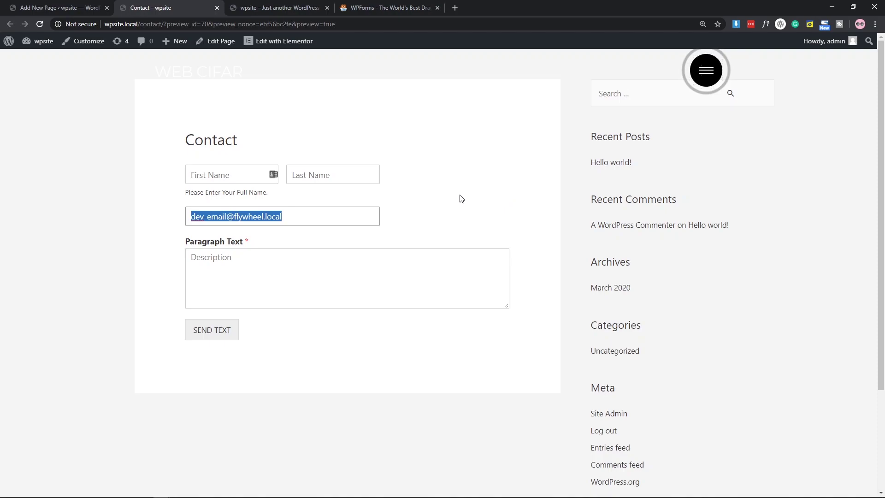
text(s)
key(BackSpace)
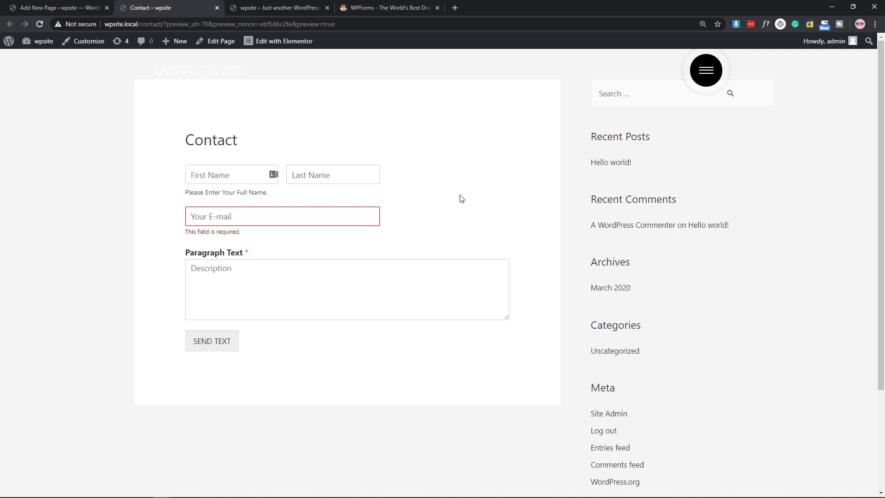
text(tex)
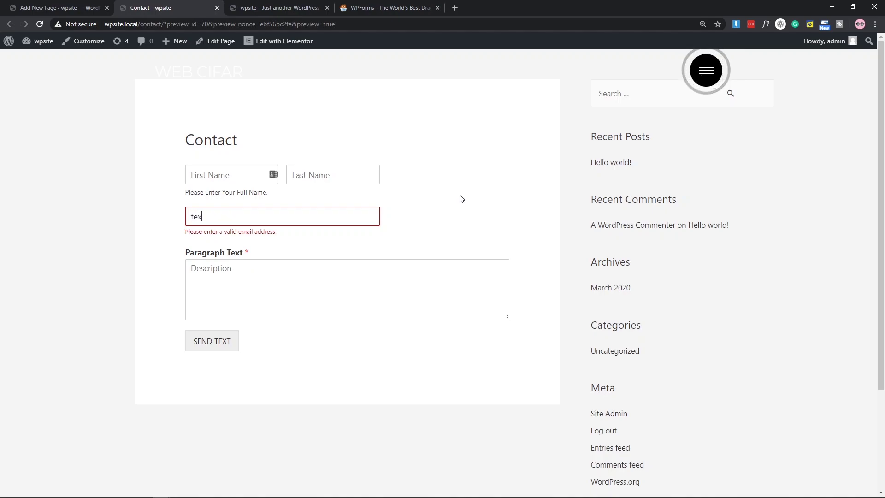
text(st)
text(mail)
text(@123/.)
text(.com)
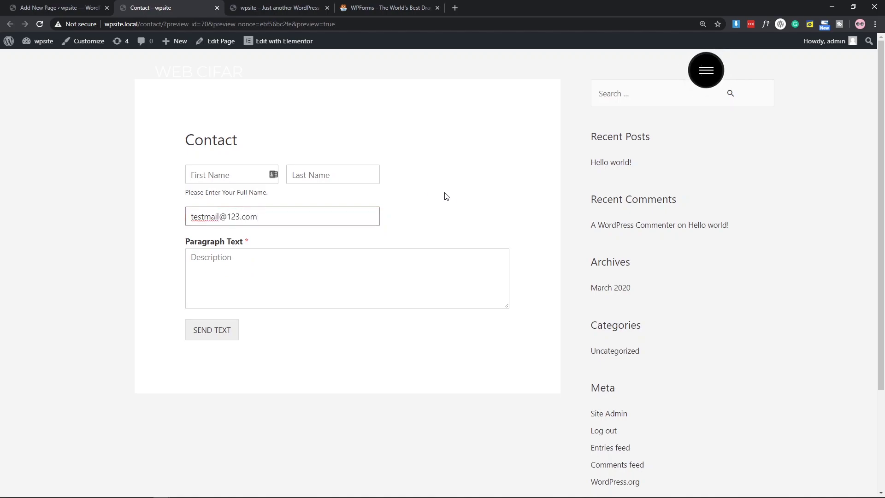
Enter First Name 'Test', Last Name 'test' and the message 'This is a test'.
click(212, 174)
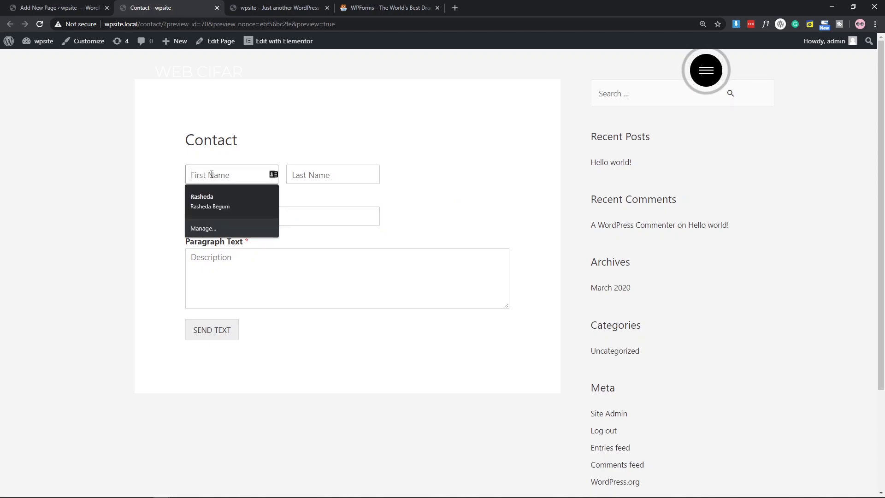
text(Text)
key(BackSpace)
key(BackSpace)
text(st)
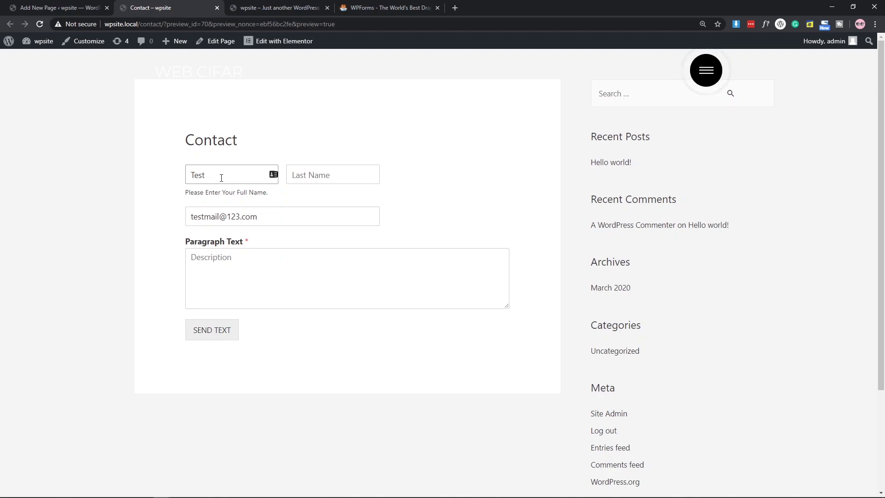
click(321, 177)
text(test)
click(279, 256)
text(This is )
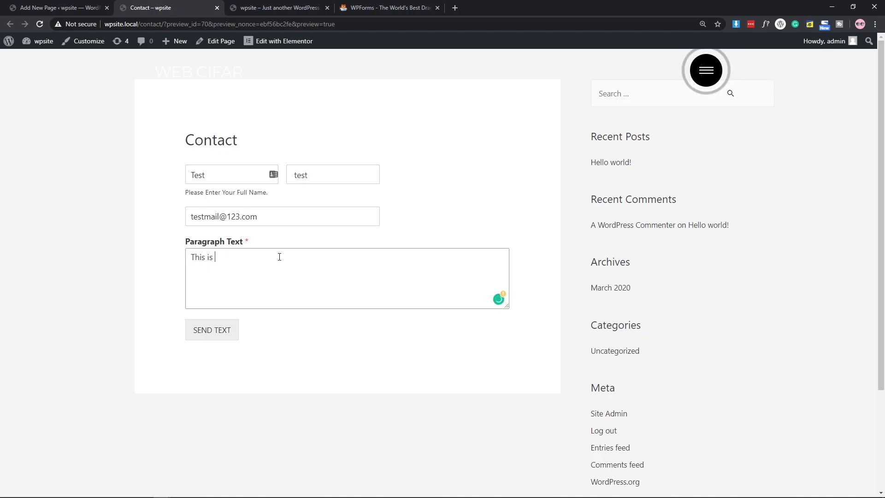
text(a test.)
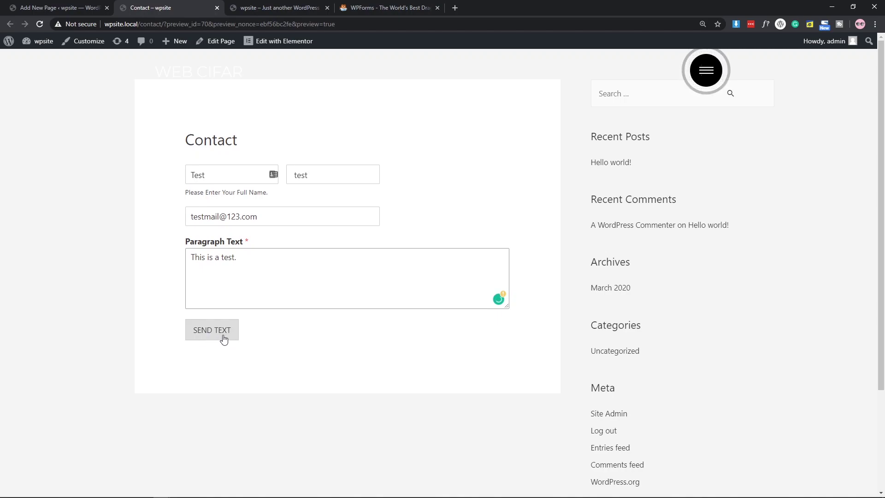
Send the form and check the 'Thanks for contacting us!' confirmation that replaces it.
click(223, 339)
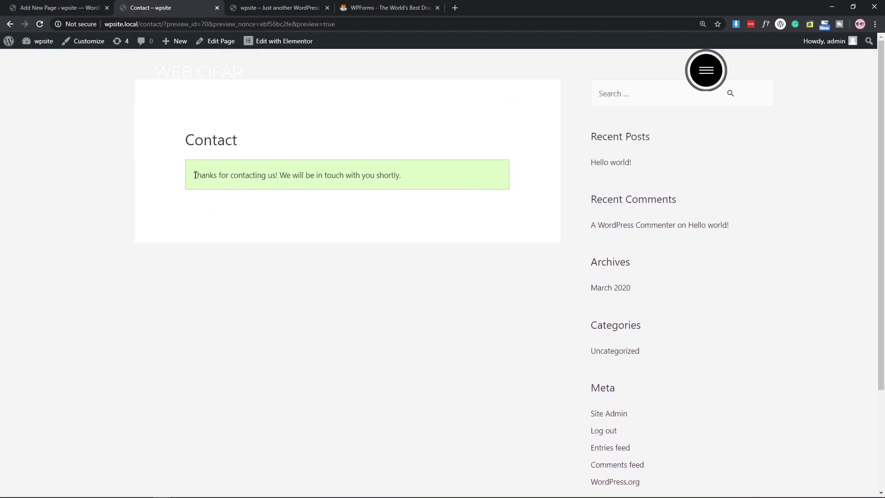
drag(195, 175, 401, 177)
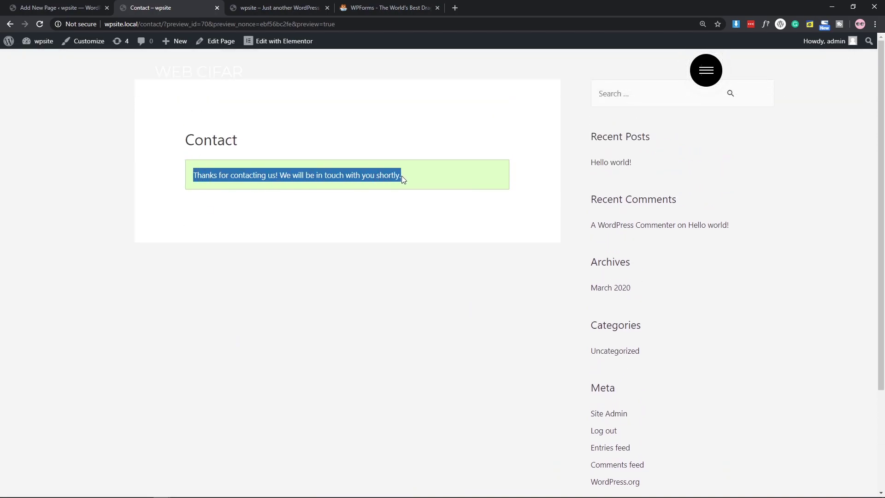
click(211, 177)
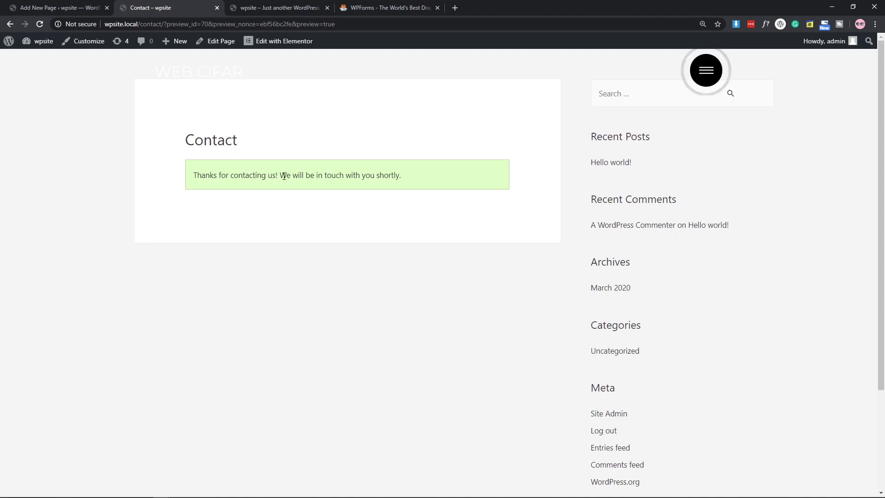
Back in the editor, open Simple Form from All Forms and show its Settings.
click(75, 4)
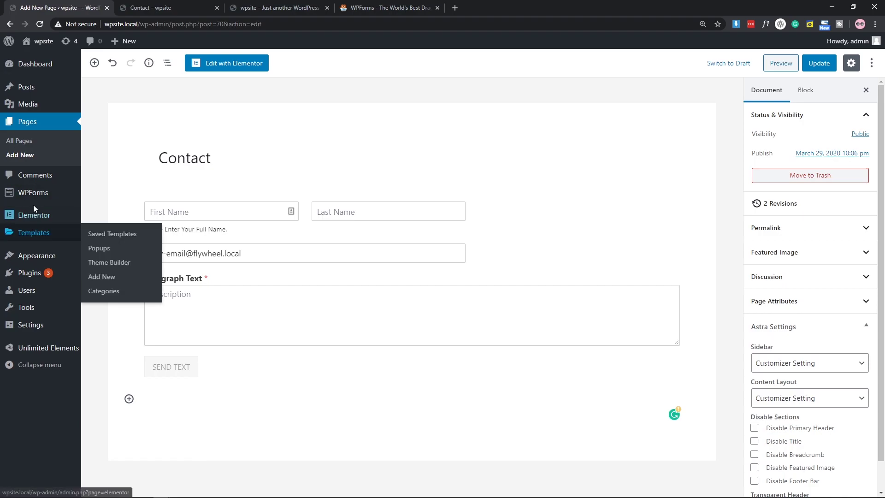
click(116, 197)
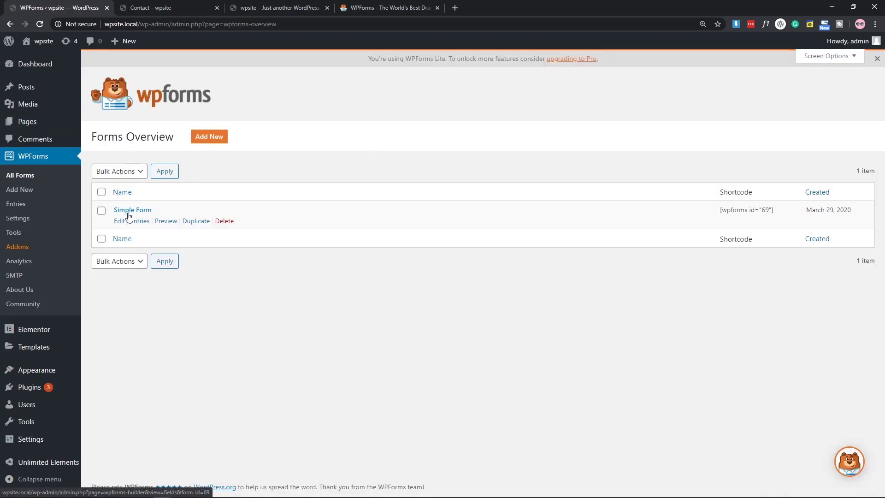
click(119, 221)
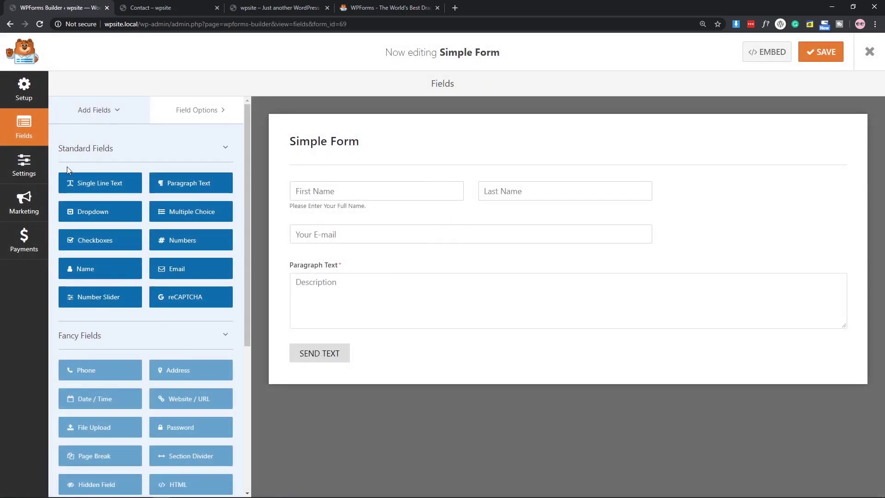
click(24, 177)
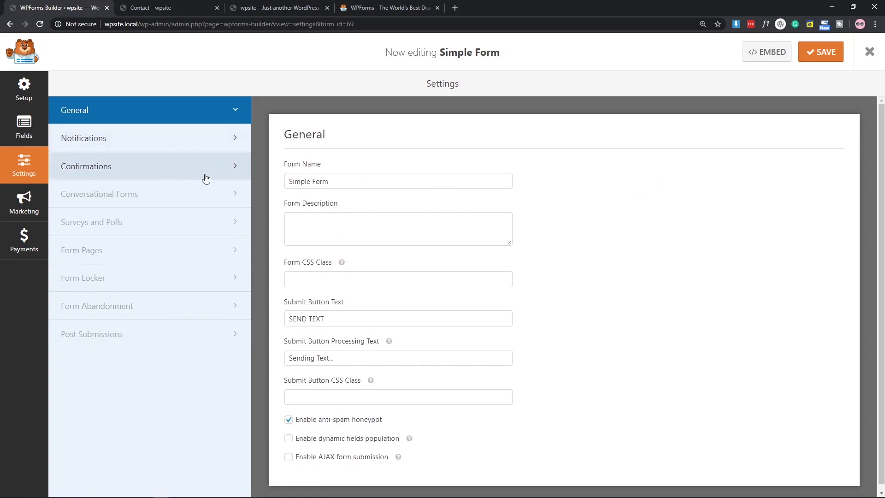
In Confirmations, try the Show Page and Go to URL types, with Elementor #20 as the page.
scroll(664, 229, down, 1)
scroll(667, 206, up, 1)
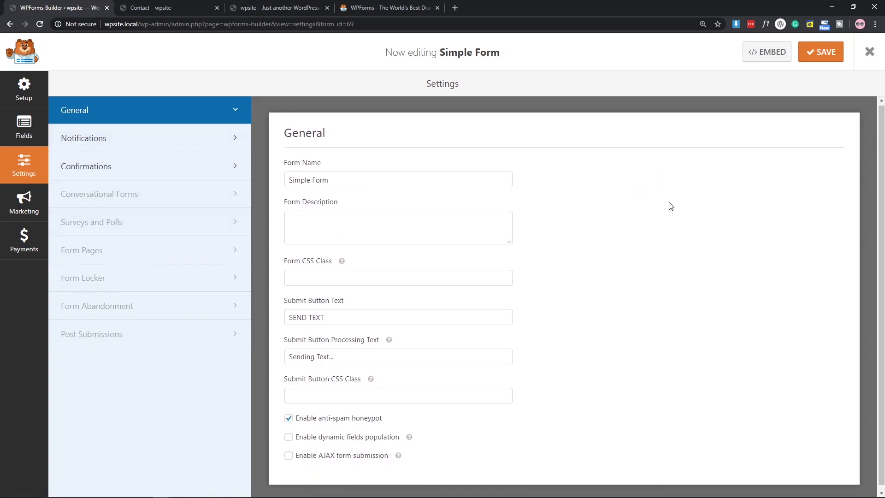
click(102, 174)
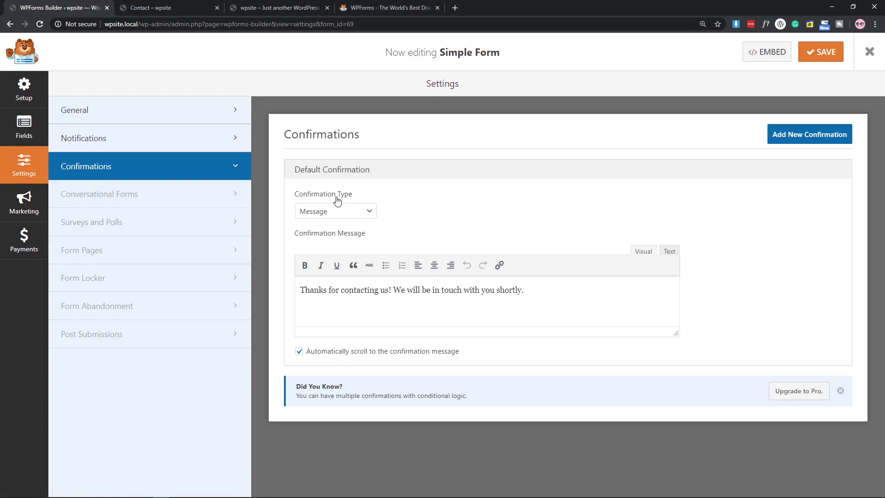
click(357, 216)
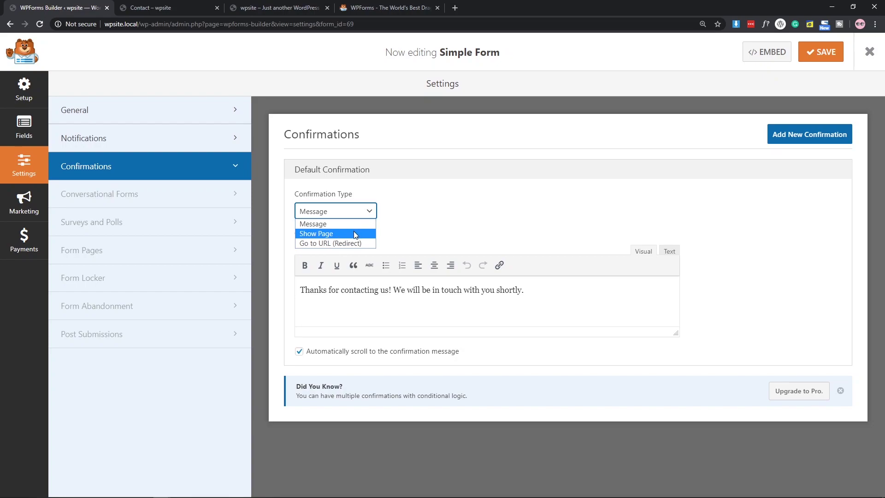
click(353, 233)
click(346, 213)
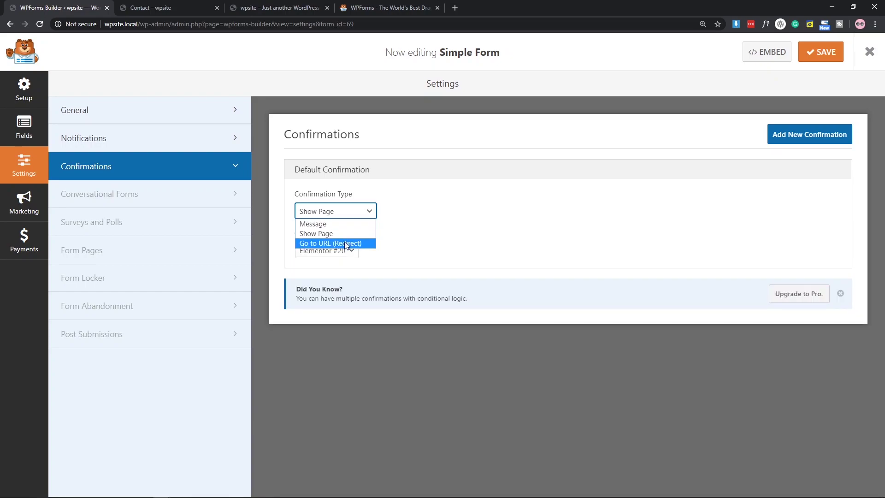
click(344, 243)
click(332, 213)
click(332, 234)
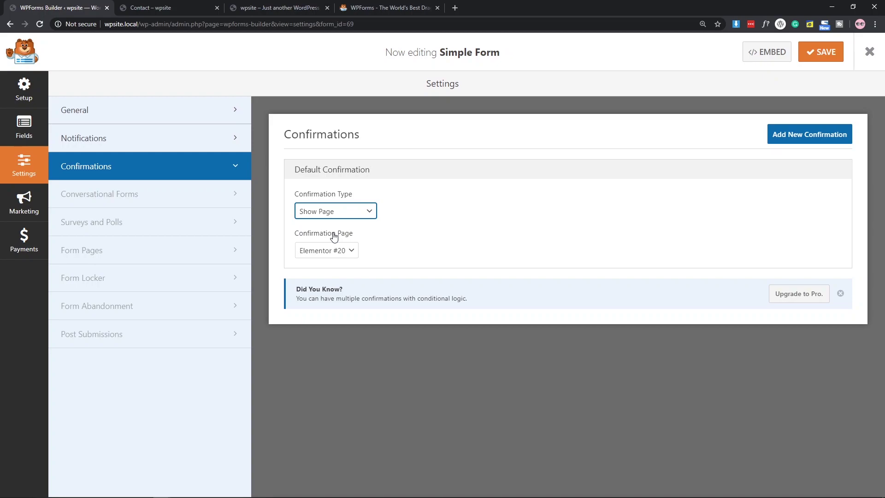
click(341, 255)
click(388, 233)
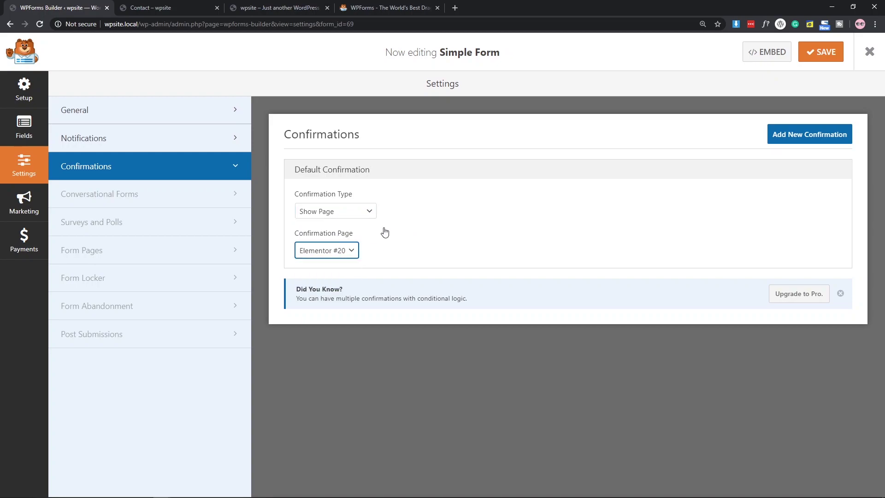
Briefly try the URL redirect again, then set the confirmation type back to Message.
click(351, 214)
click(348, 242)
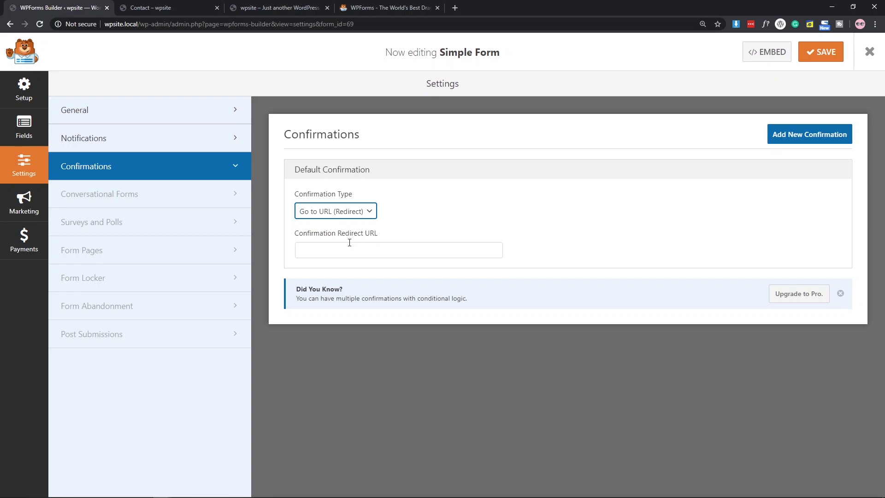
click(353, 250)
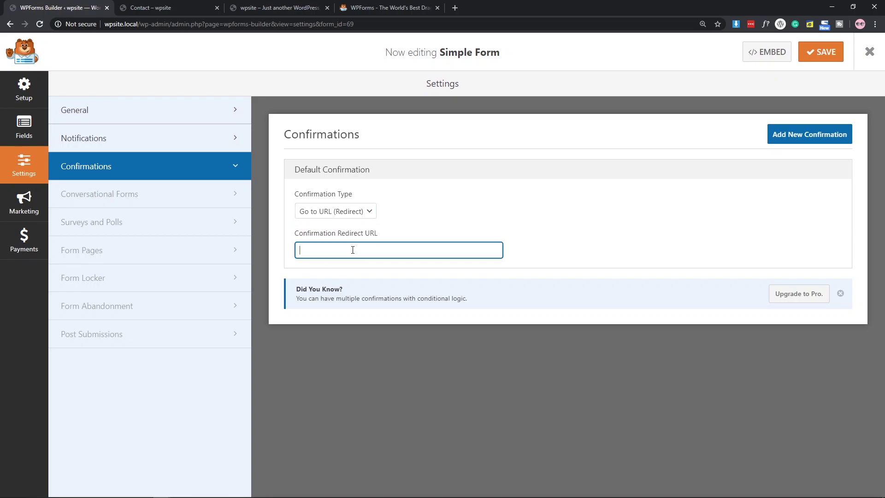
click(362, 211)
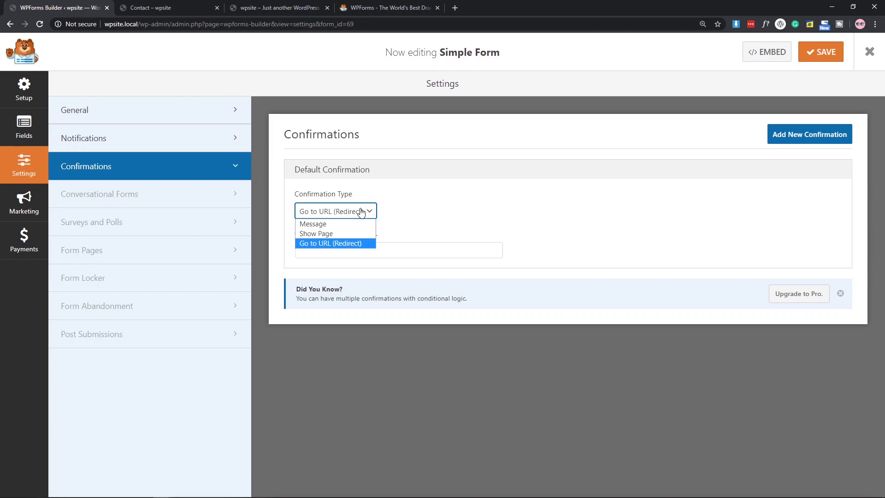
click(318, 224)
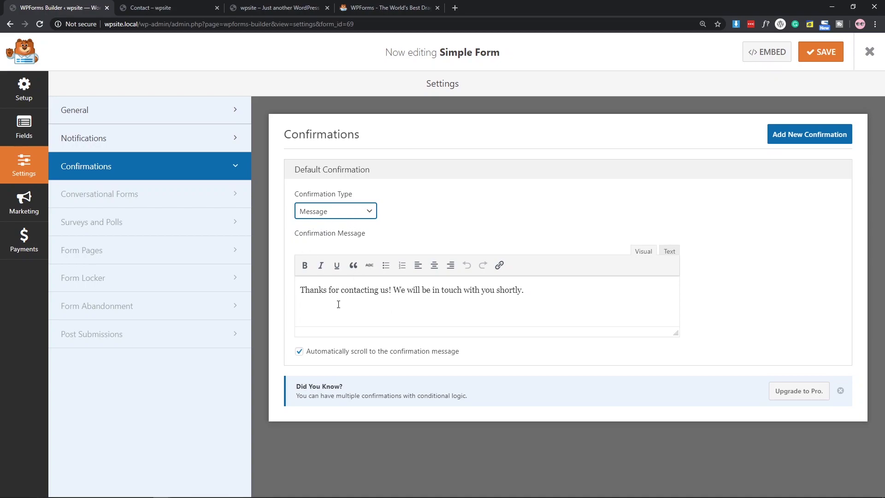
Review the 'Thanks for contacting us!' message, including its HTML view, and save the form.
drag(300, 290, 583, 292)
click(576, 293)
double_click(506, 291)
click(566, 283)
click(668, 251)
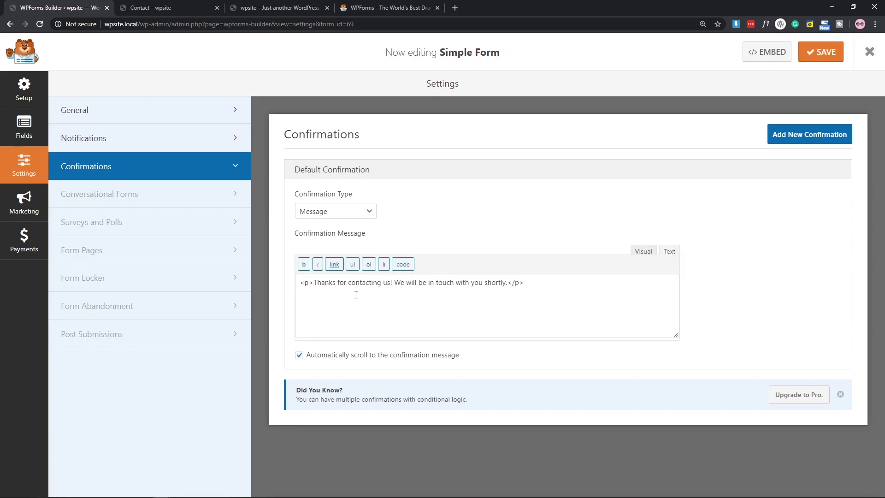
click(640, 253)
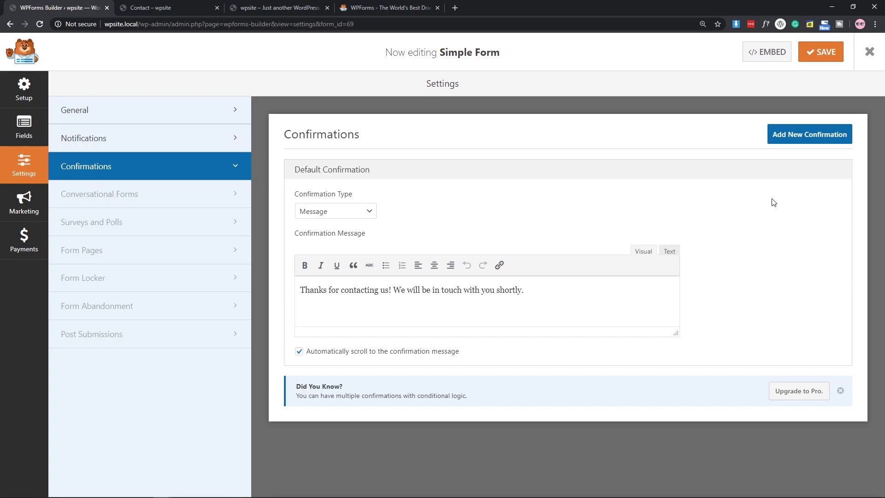
click(829, 56)
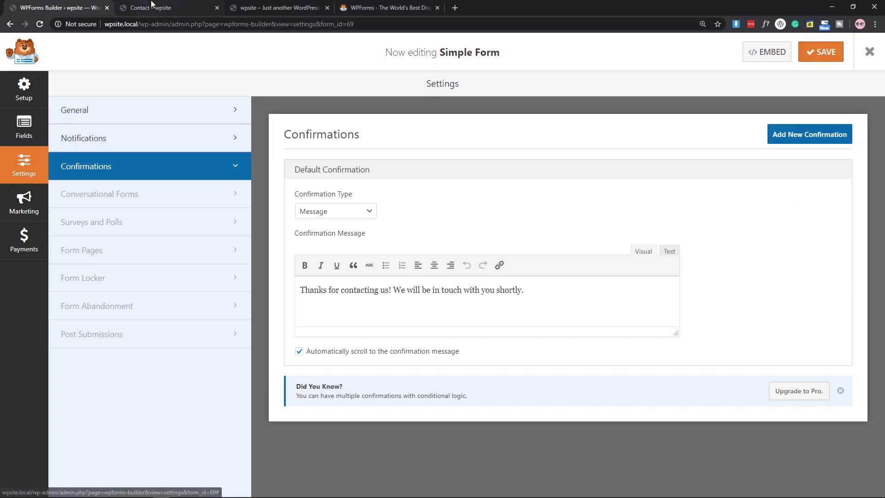
click(152, 7)
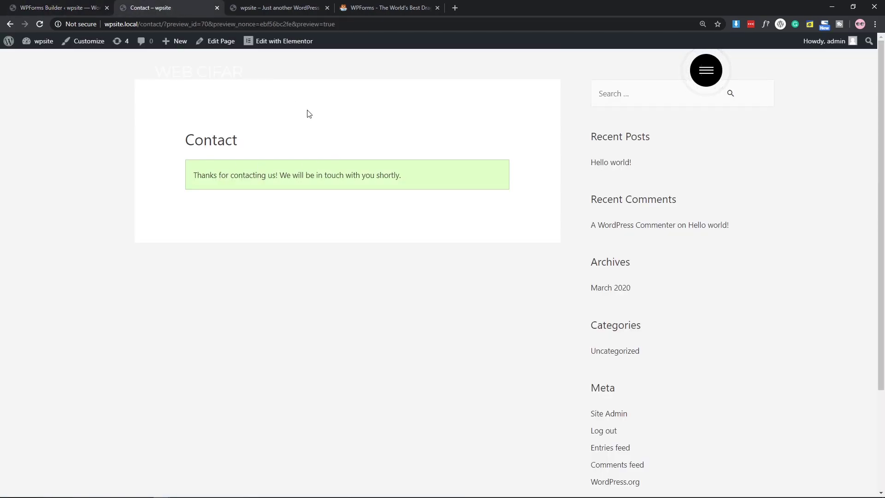
Check the Contact confirmation, then review the Notifications Send To address {admin_email}.
drag(193, 175, 403, 215)
click(400, 215)
click(69, 7)
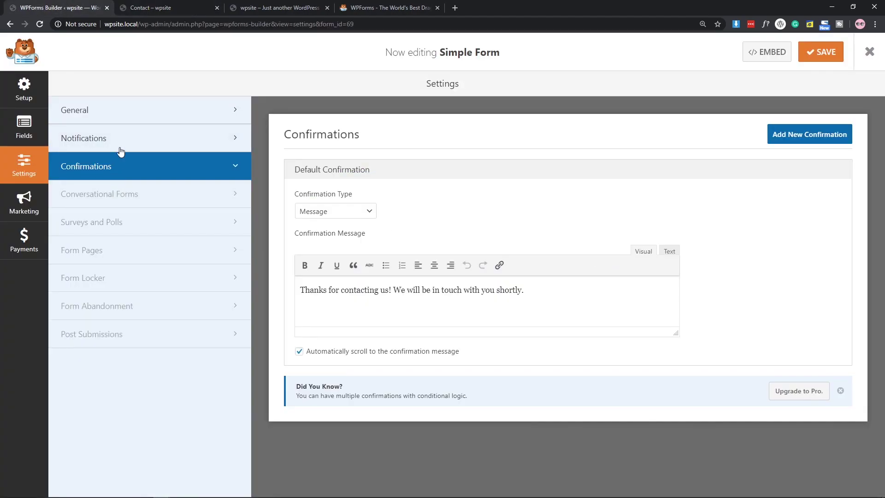
click(215, 144)
scroll(348, 176, down, 2)
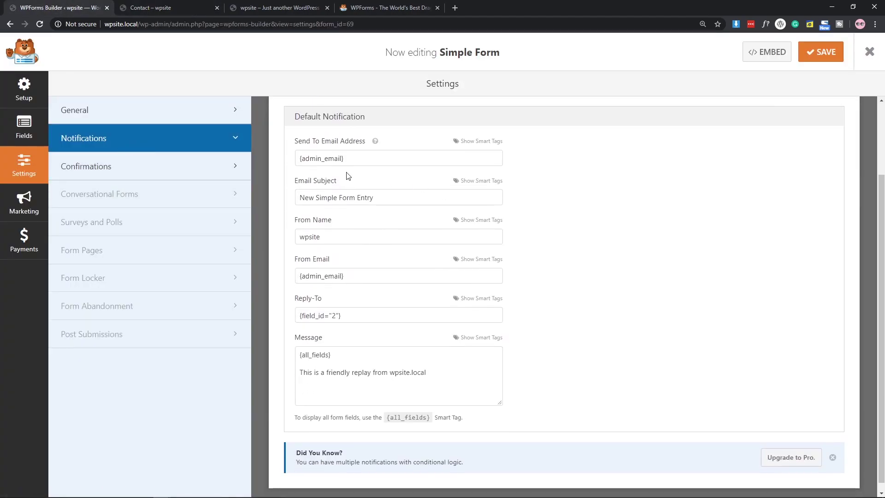
triple_click(300, 157)
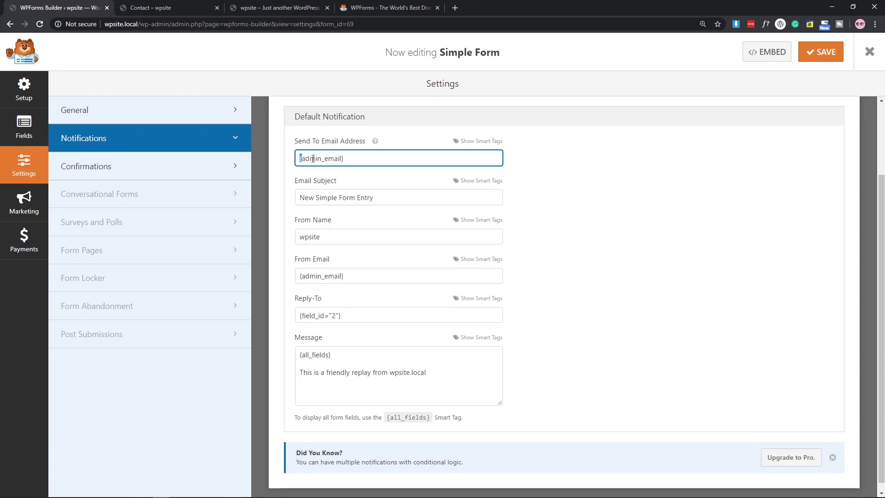
click(593, 180)
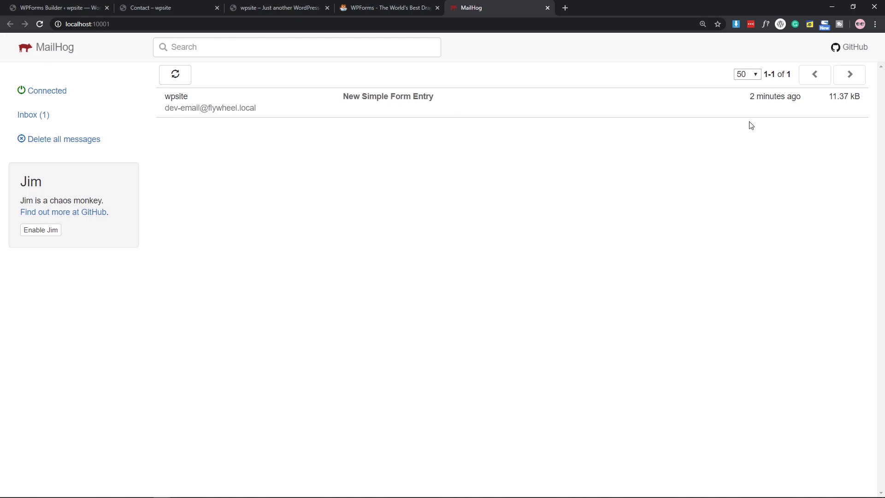
Read the New Simple Form Entry email's name, paragraph text and friendly reply line.
click(461, 101)
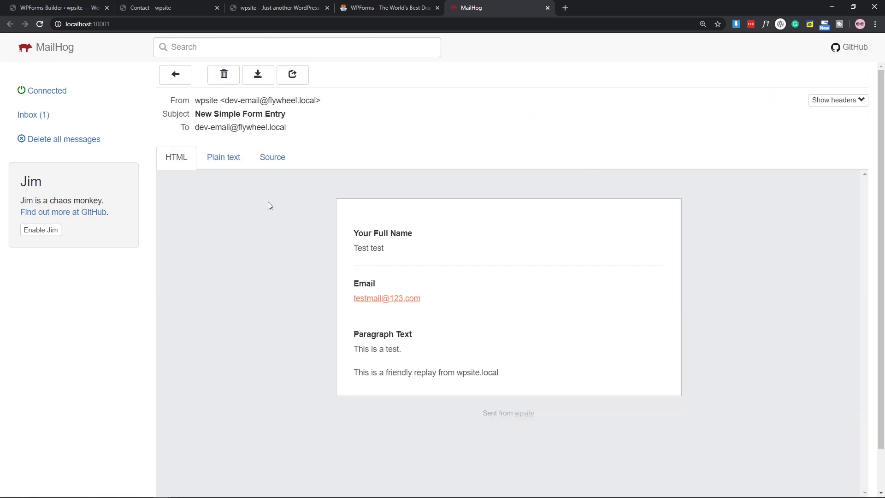
scroll(433, 184, down, 1)
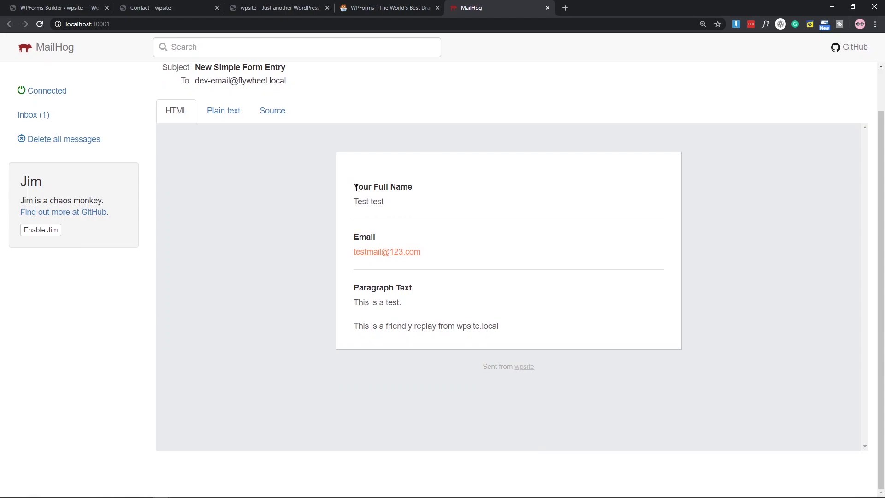
drag(355, 185, 399, 206)
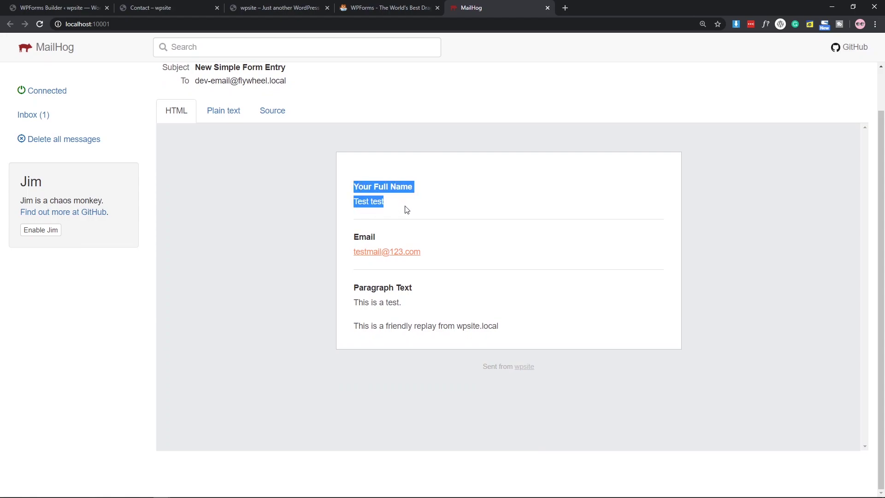
click(405, 207)
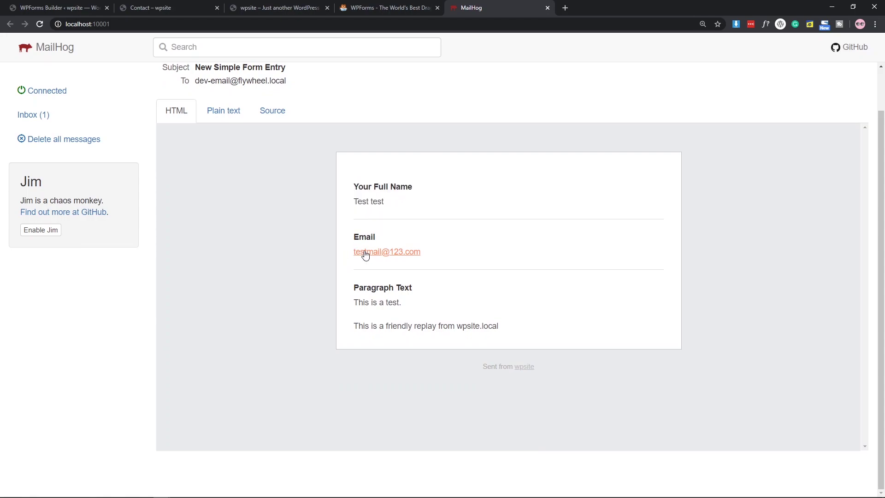
drag(407, 305, 359, 287)
click(353, 282)
triple_click(375, 327)
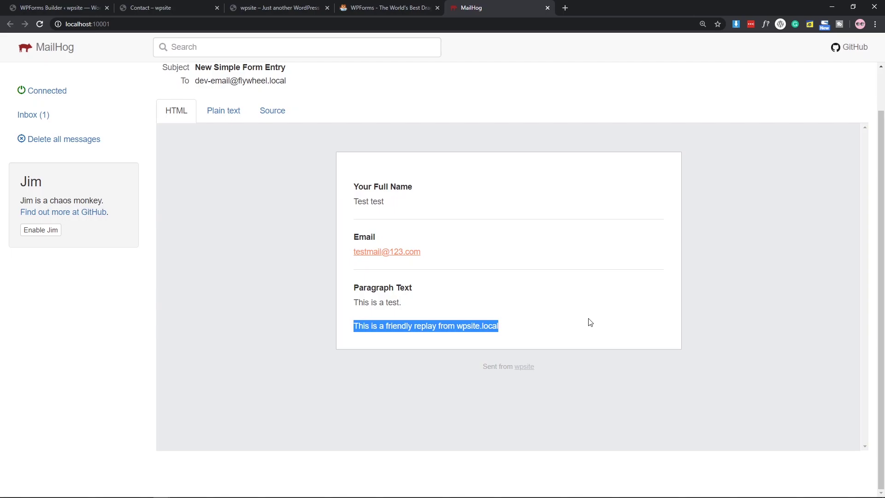
click(481, 362)
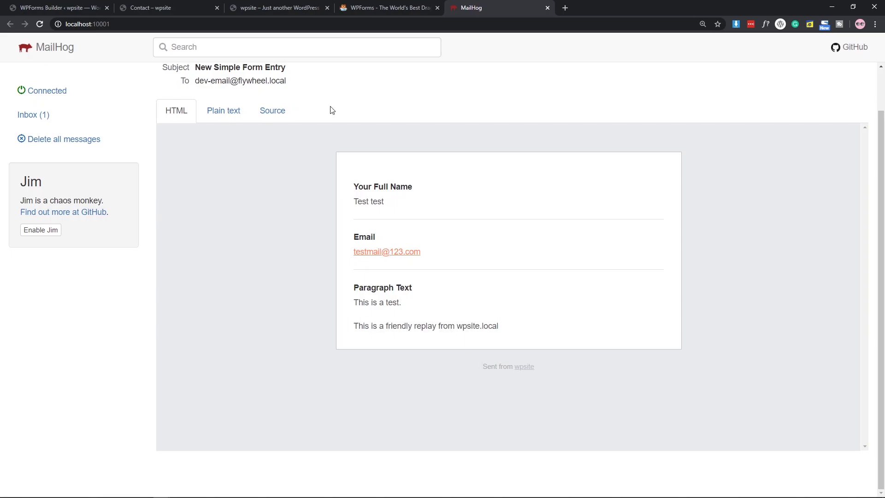
Glance at the notification message in the builder, then return to the Forms Overview.
click(60, 8)
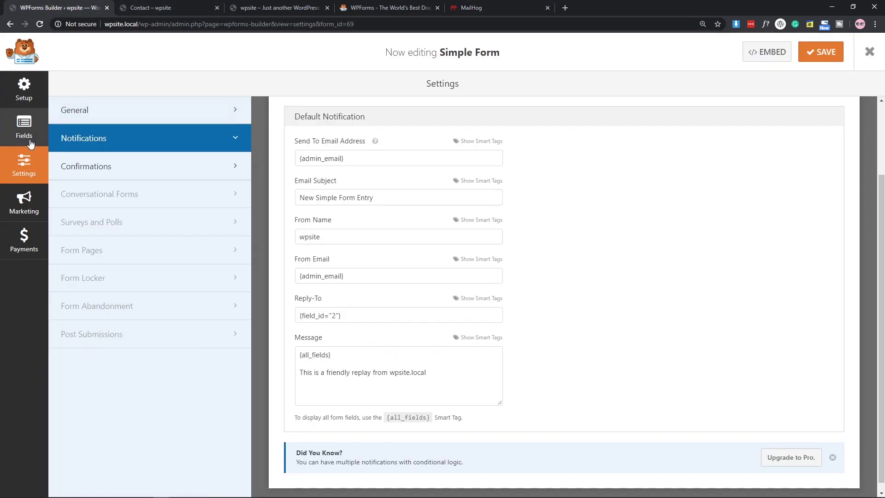
click(306, 375)
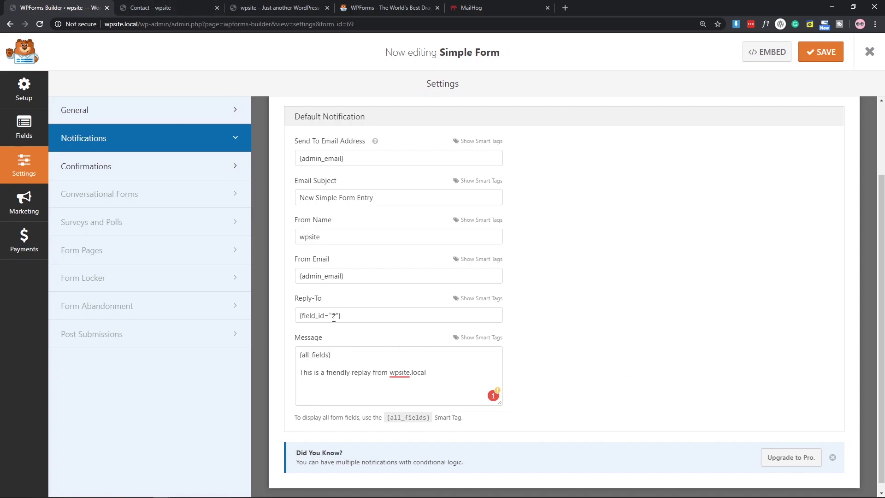
key(ctrl+Tab)
key(ctrl+Tab)
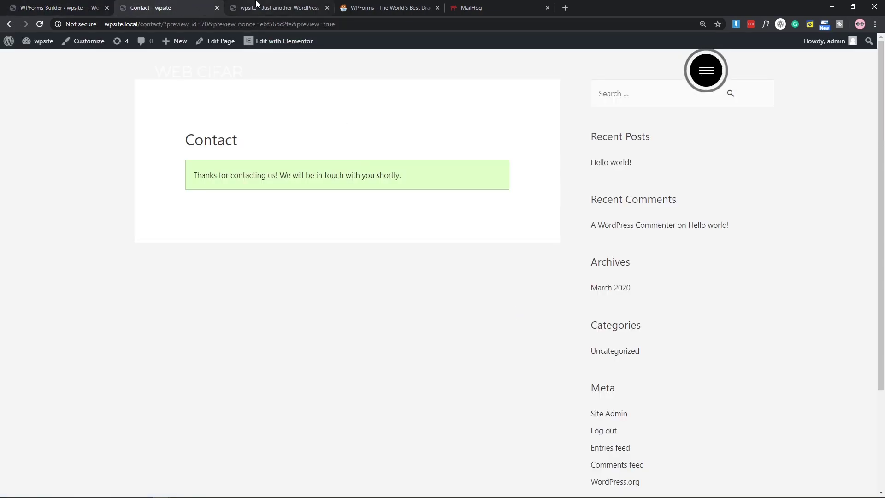
key(ctrl+Tab)
key(ctrl+Tab)
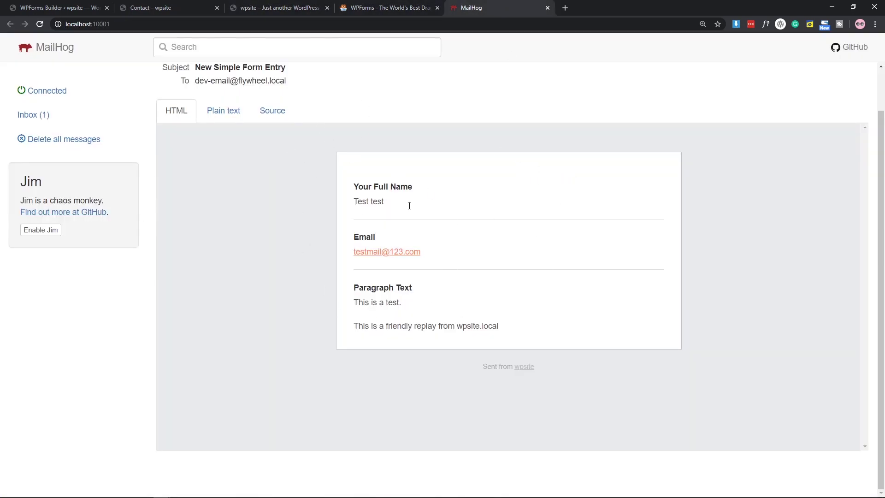
key(ctrl+Tab)
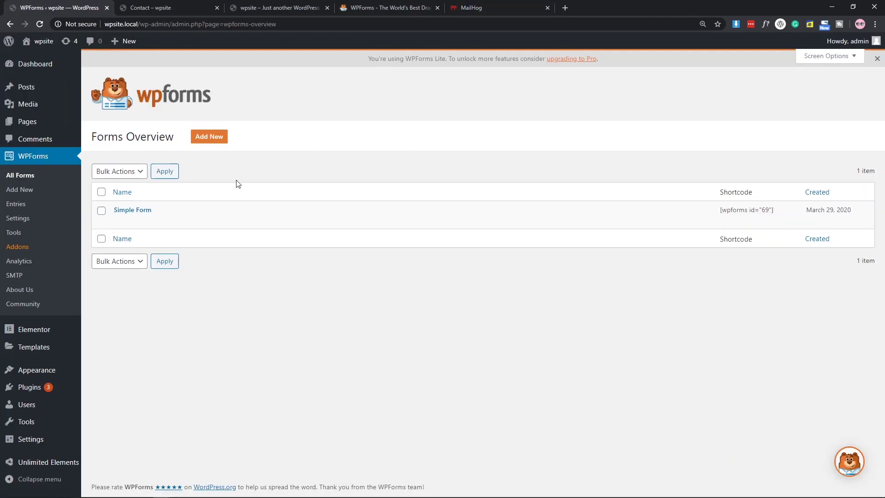
Add a new form named 'Order Form' using the Blank Form template.
click(207, 141)
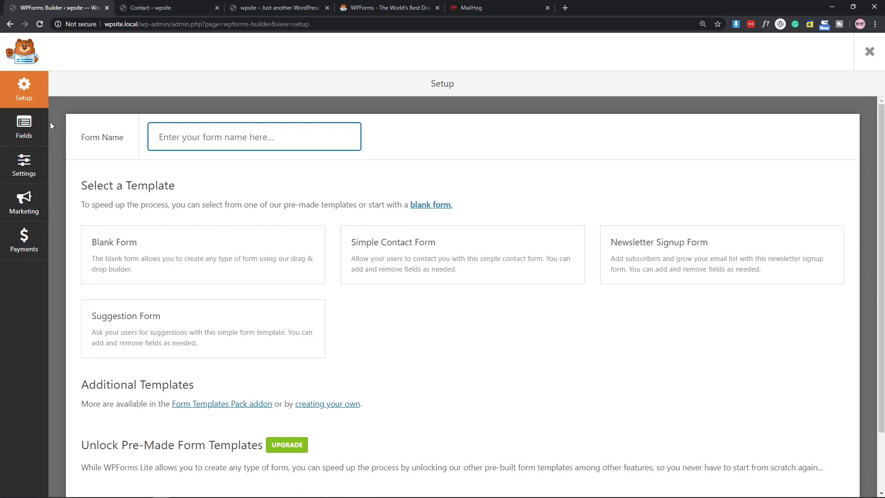
text(Order Form)
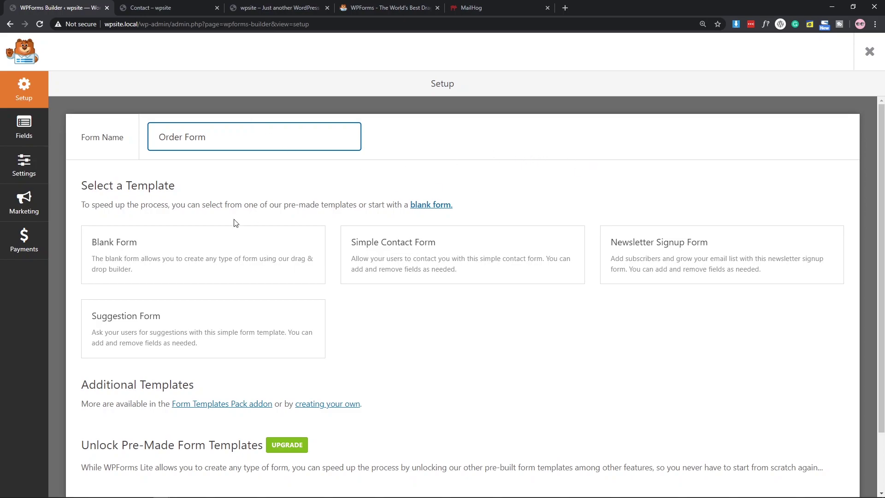
click(181, 260)
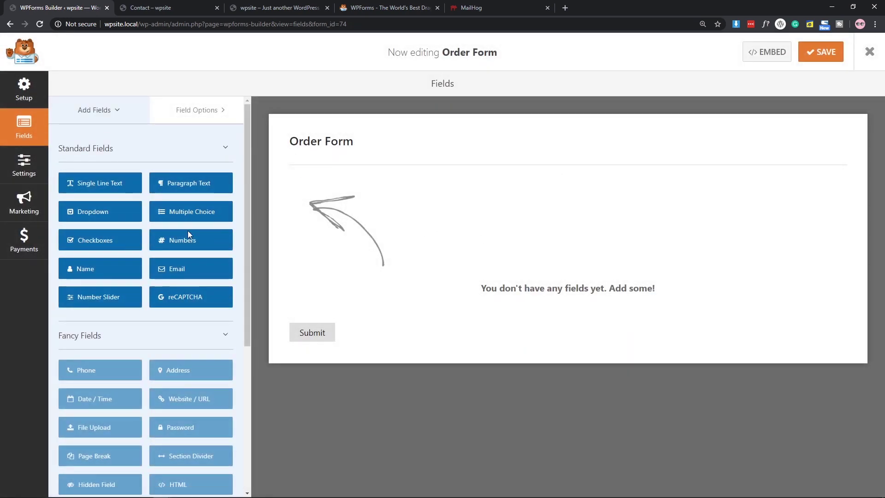
scroll(191, 228, down, 4)
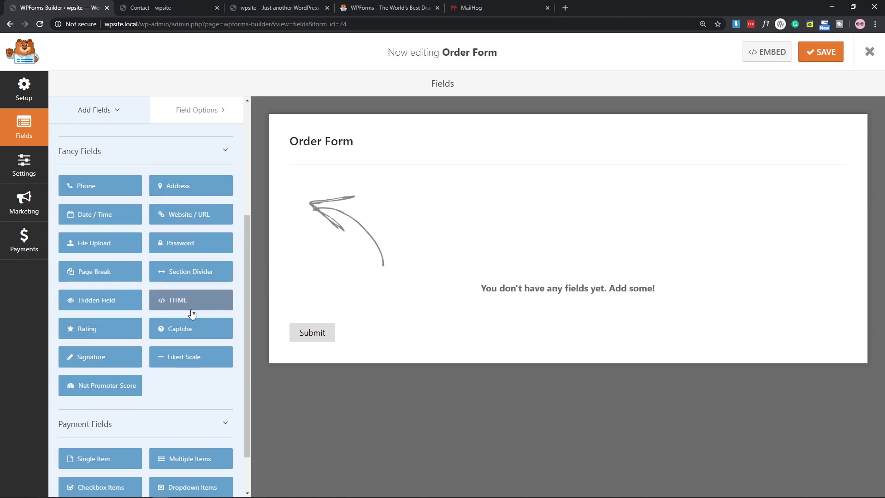
scroll(191, 313, up, 4)
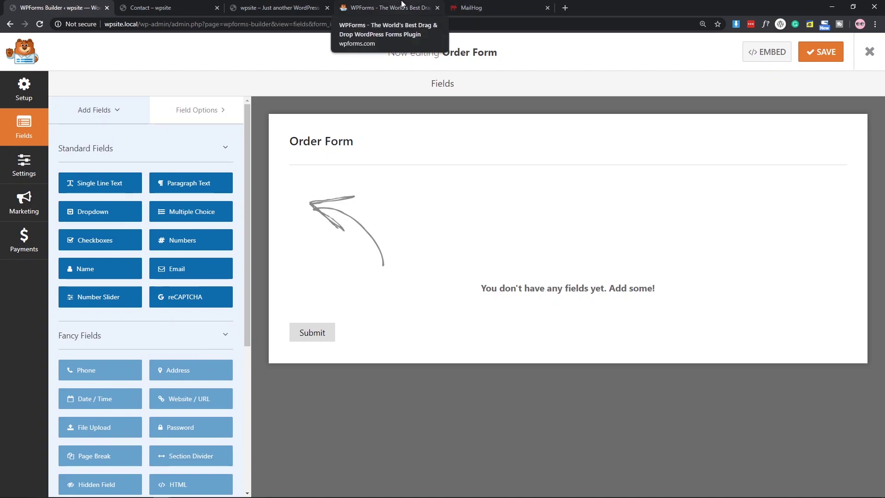
On wpforms.com, go through Pricing and Login to the account's downloads and licence details.
click(401, 4)
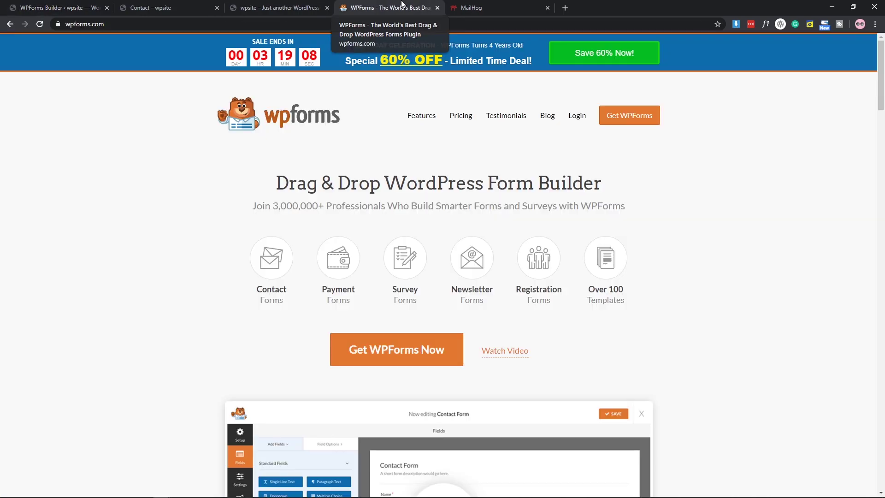
scroll(321, 158, down, 1)
scroll(323, 159, up, 1)
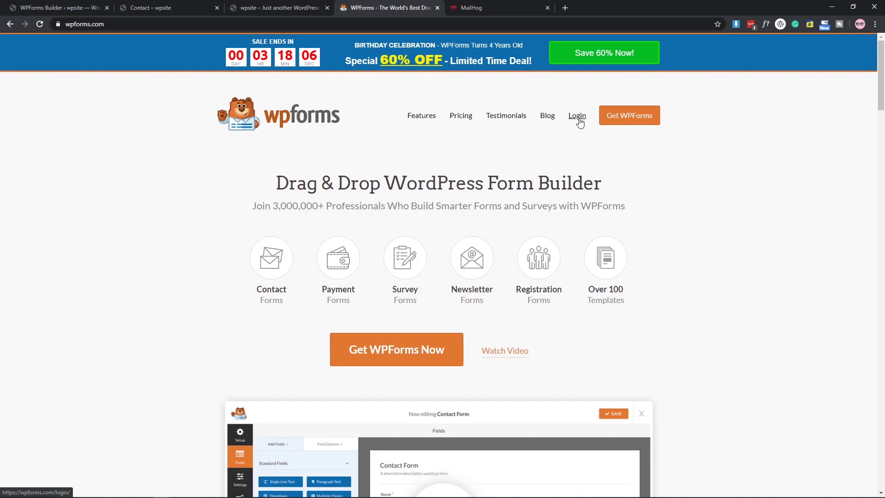
click(458, 117)
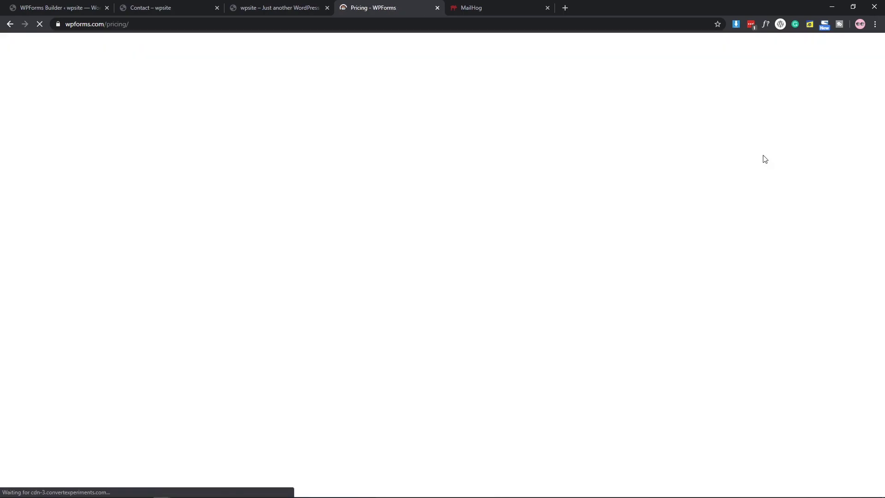
scroll(173, 169, down, 2)
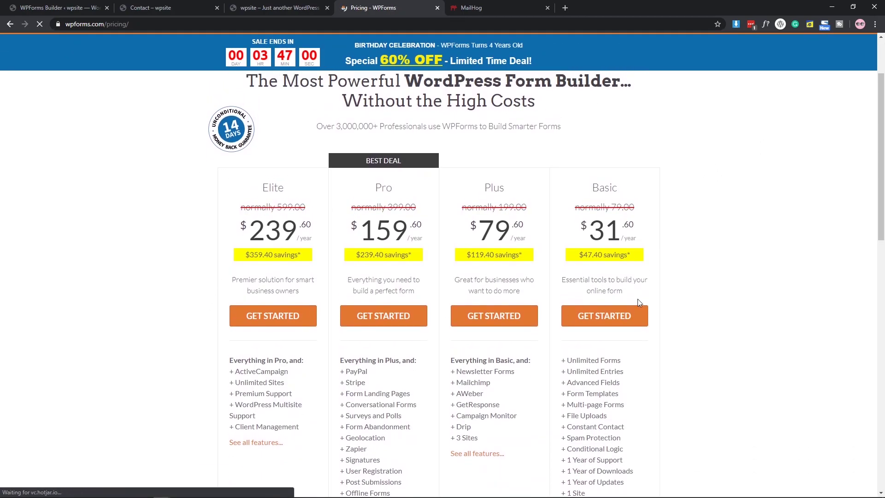
scroll(728, 235, up, 2)
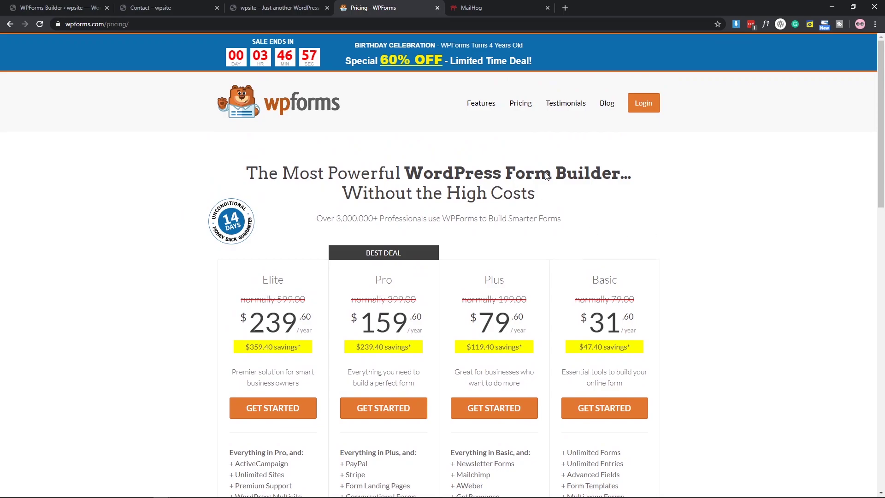
click(659, 107)
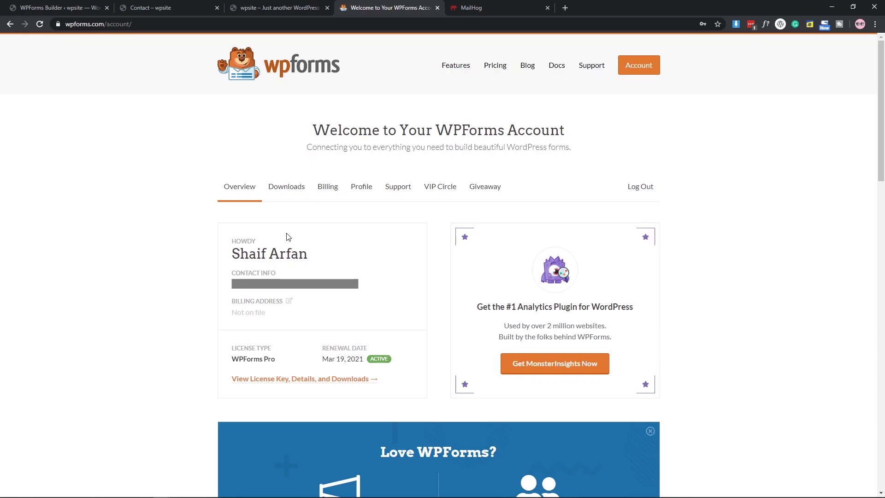
click(289, 191)
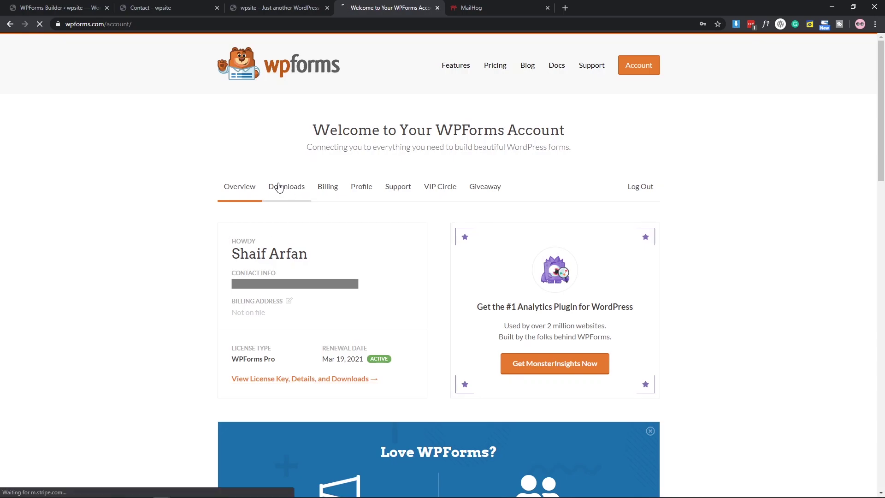
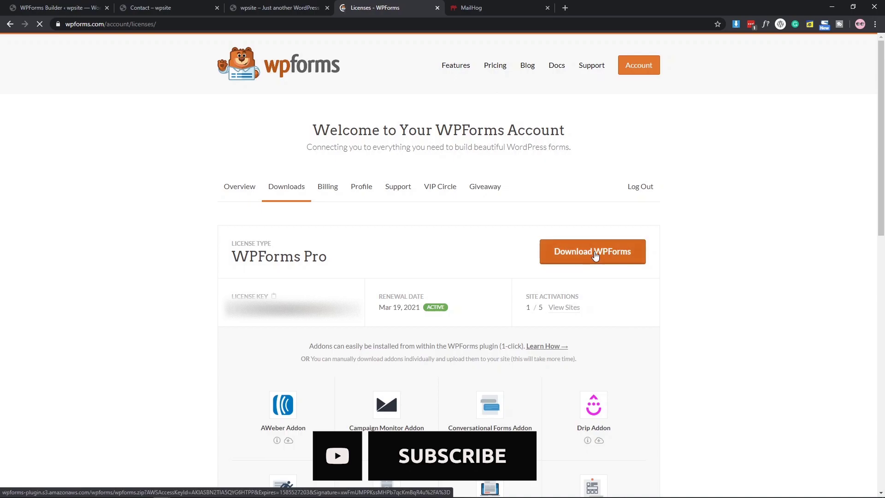
Close the Order Form builder to return to the WPForms Forms Overview.
click(89, 6)
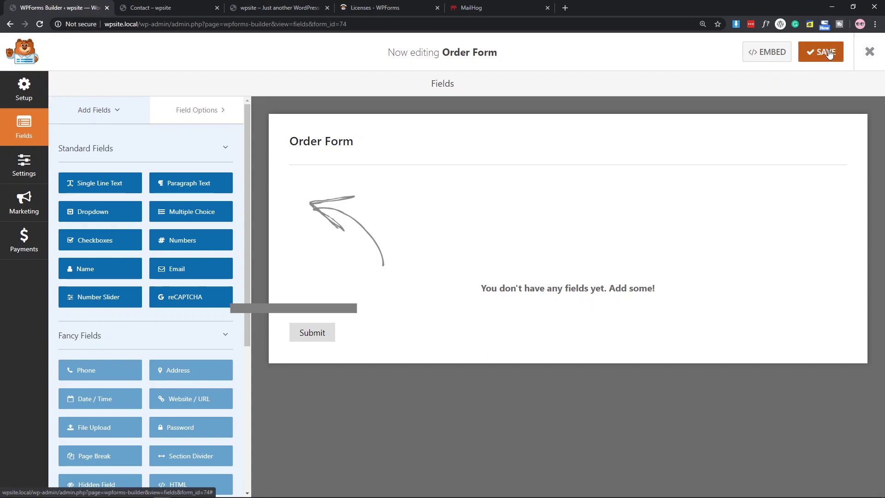
click(869, 51)
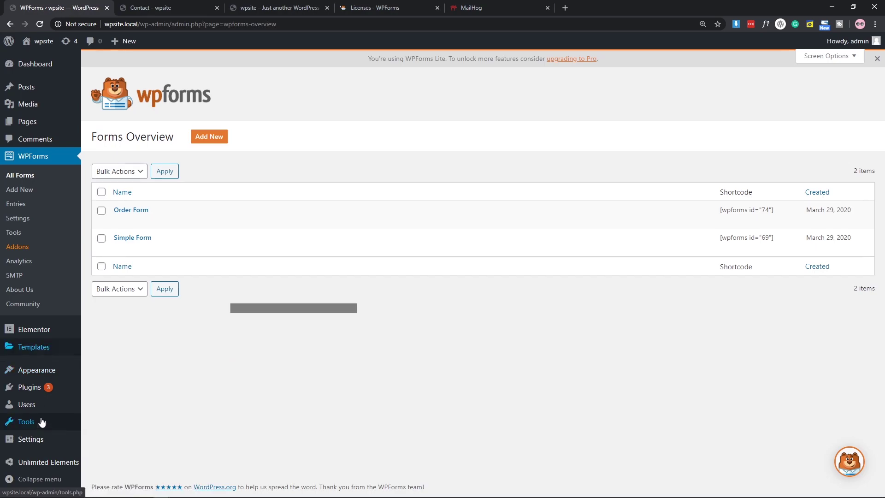
Upload wpforms.zip as a new plugin, install it, and activate WPForms 1.5.9.4.
mouse_move(37, 388)
click(102, 407)
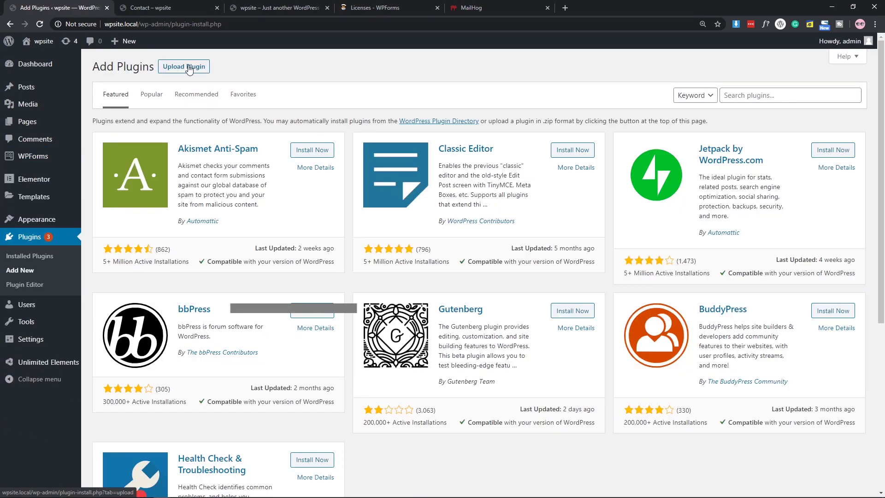
click(192, 69)
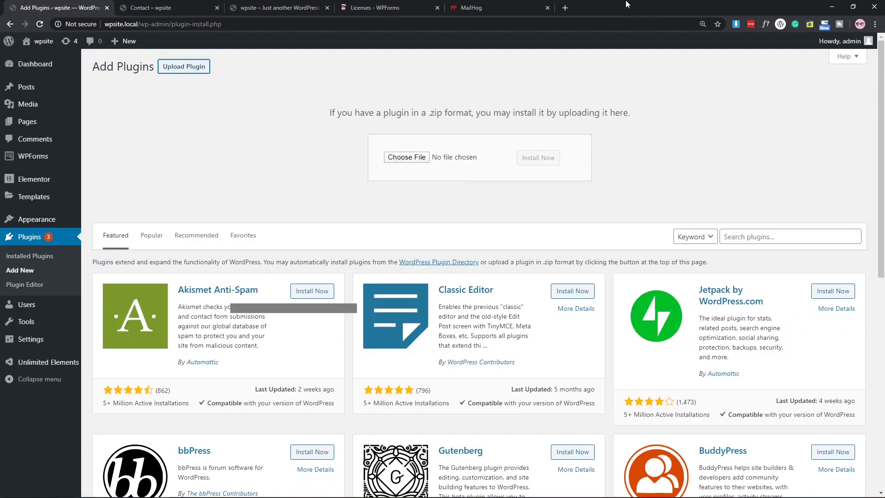
drag(629, 8, 538, 17)
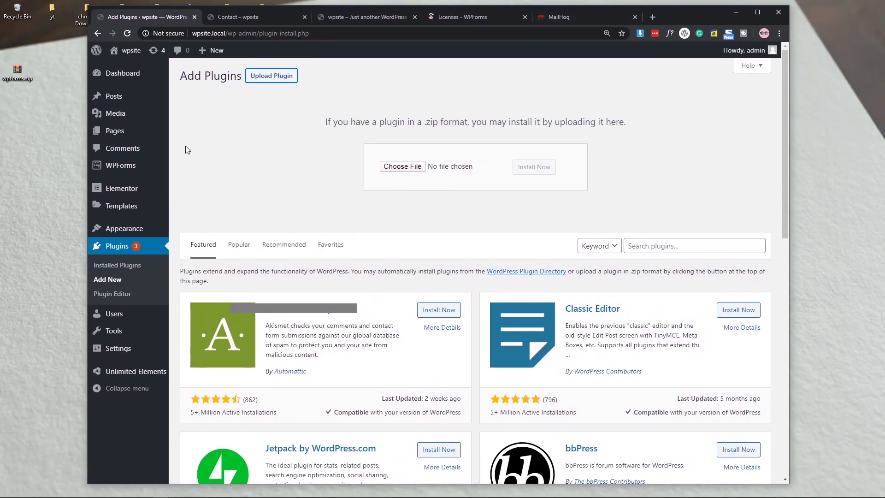
drag(14, 69, 399, 167)
click(756, 12)
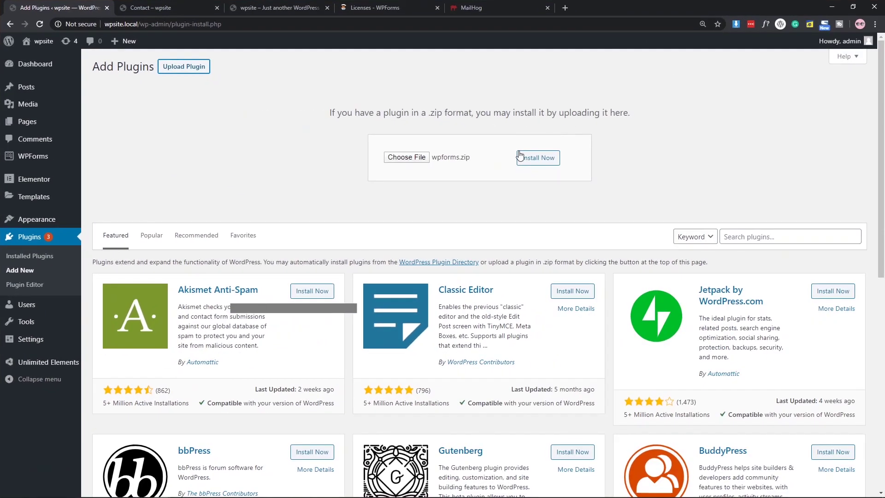
click(537, 158)
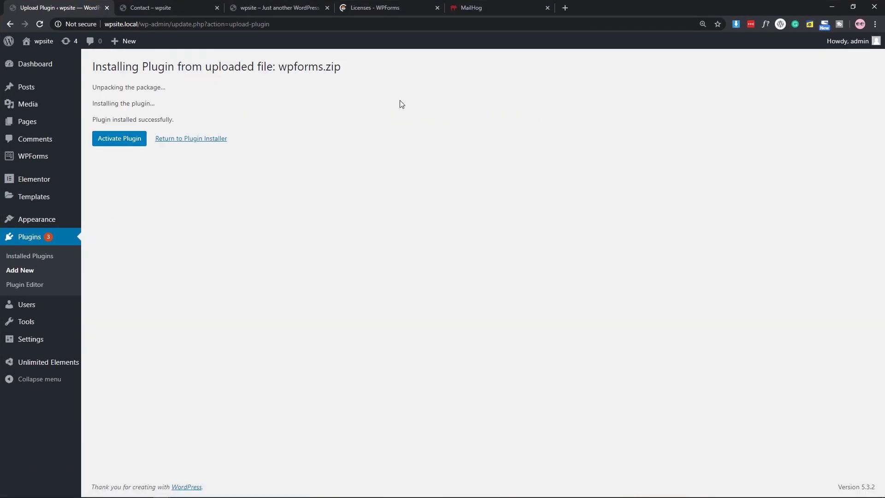
click(118, 136)
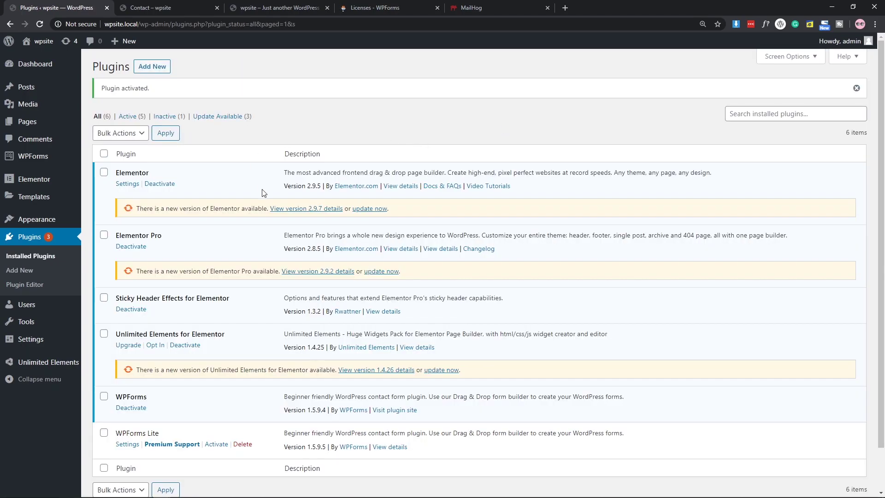
Open the WPForms licence settings and copy the licence key from the wpforms.com account page.
mouse_move(50, 157)
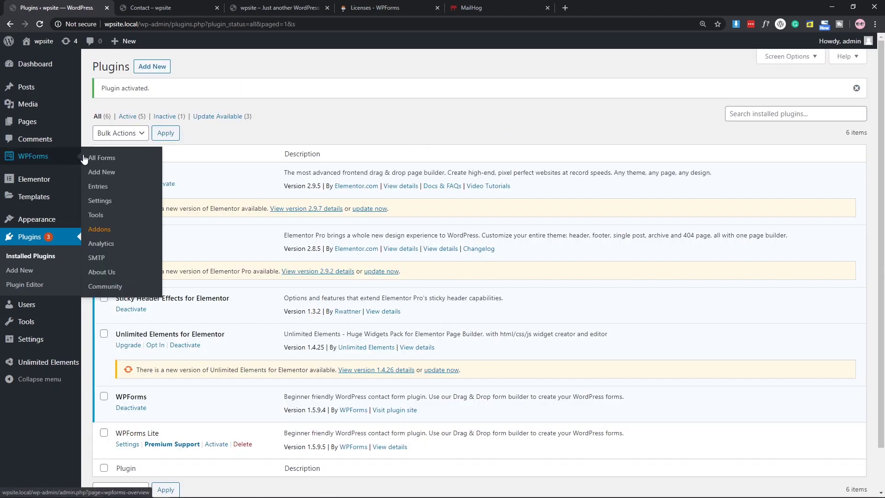
click(106, 159)
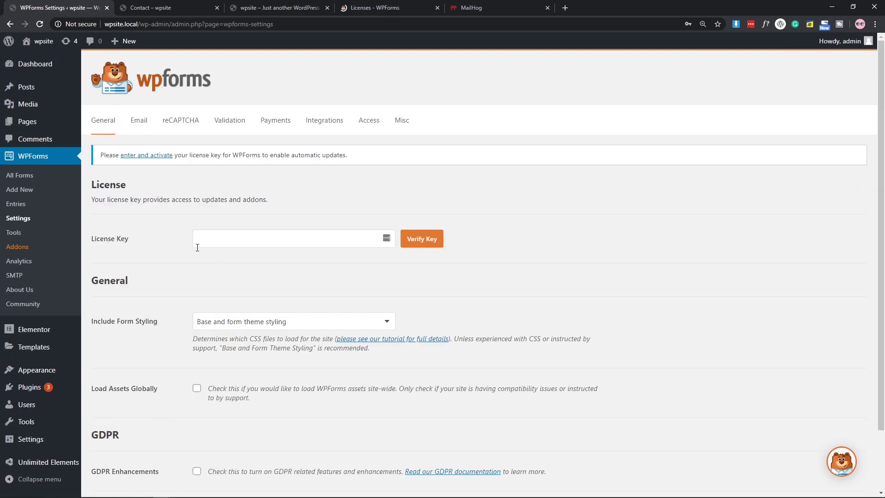
click(122, 241)
click(330, 196)
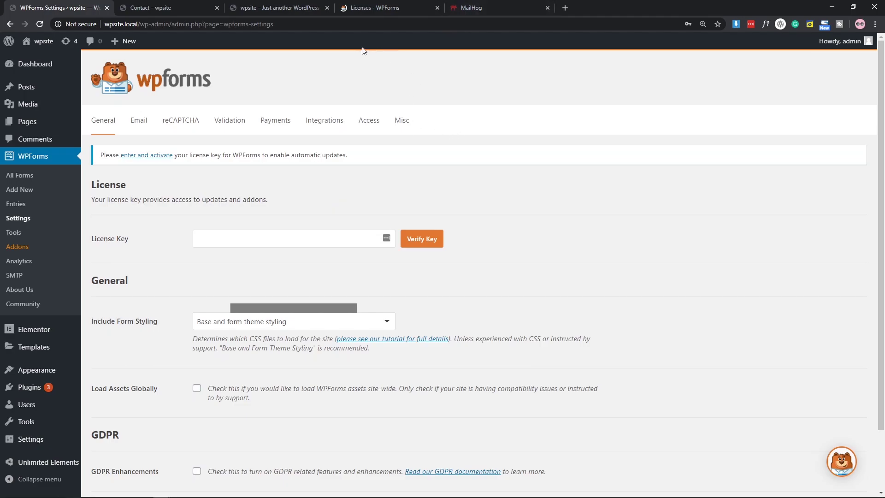
click(381, 6)
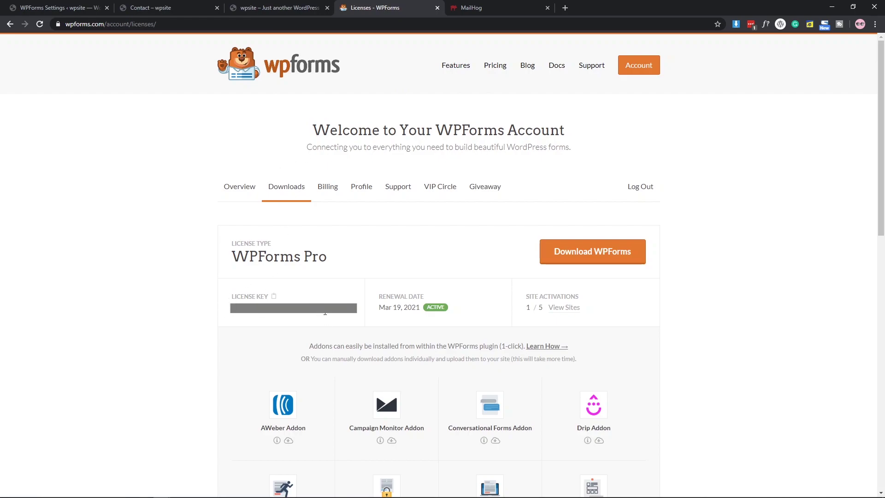
click(274, 297)
click(62, 6)
Paste the licence key, verify it as a Pro key, and return to All Forms.
click(209, 242)
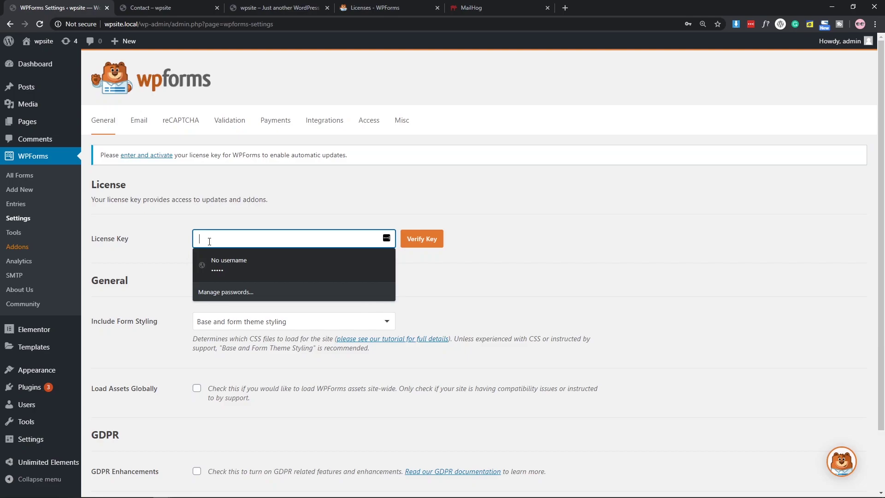
key(ctrl+v)
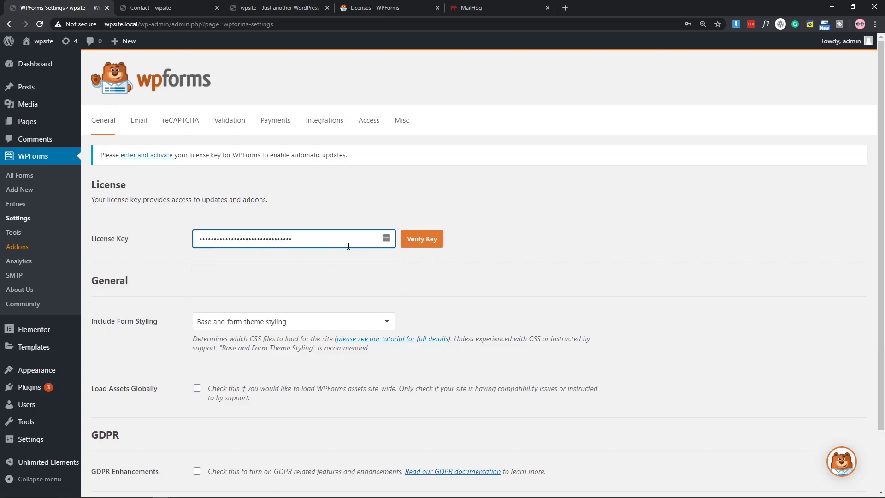
click(426, 244)
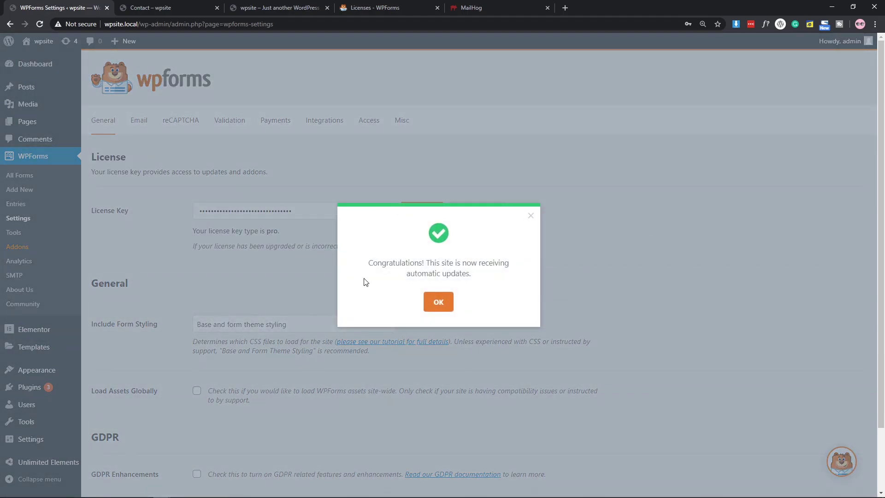
click(438, 302)
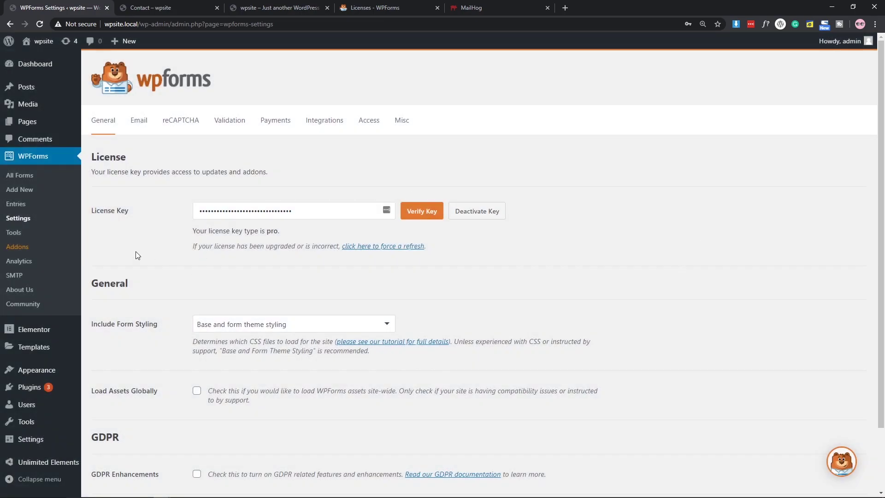
click(56, 177)
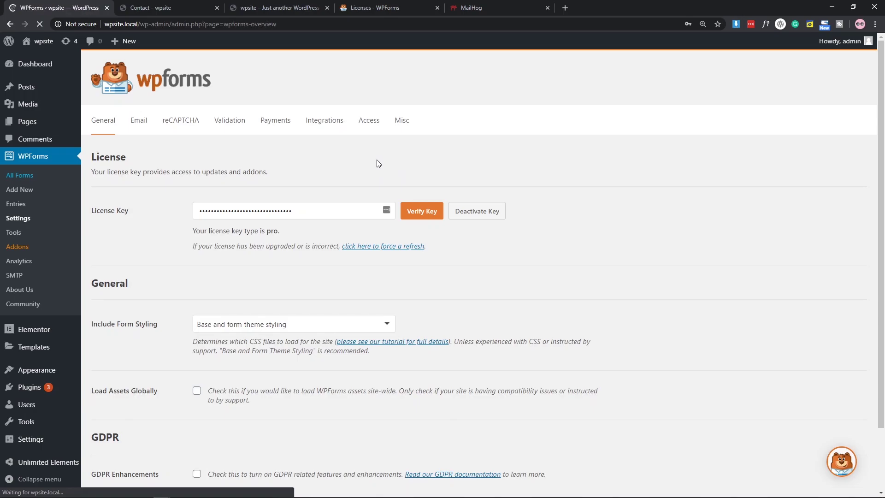
Edit the Order Form and add Name, Email and Dropdown fields.
mouse_move(165, 191)
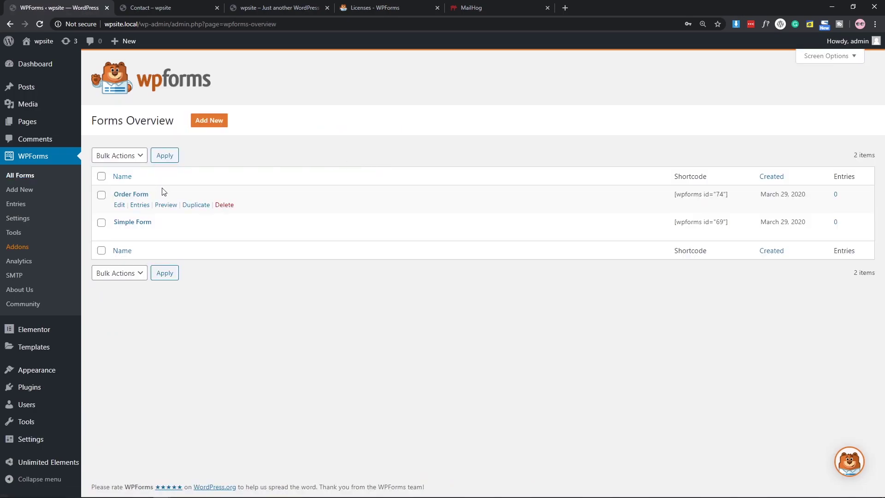
click(118, 204)
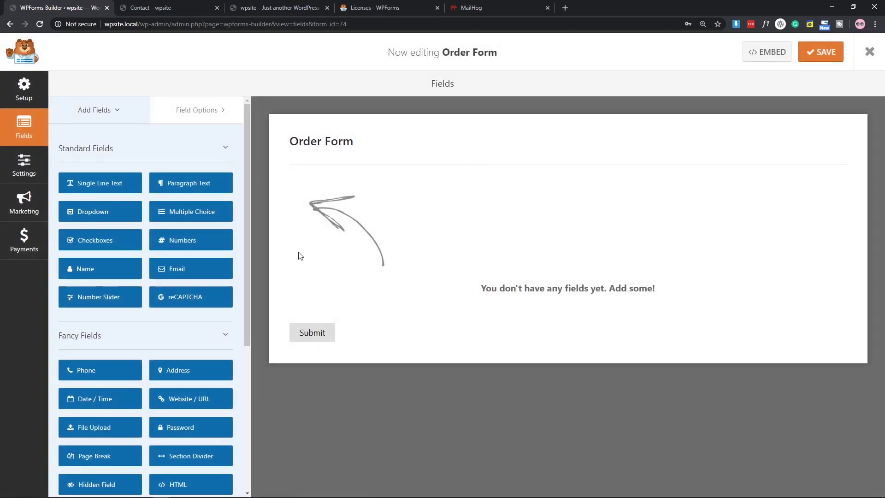
scroll(226, 244, down, 3)
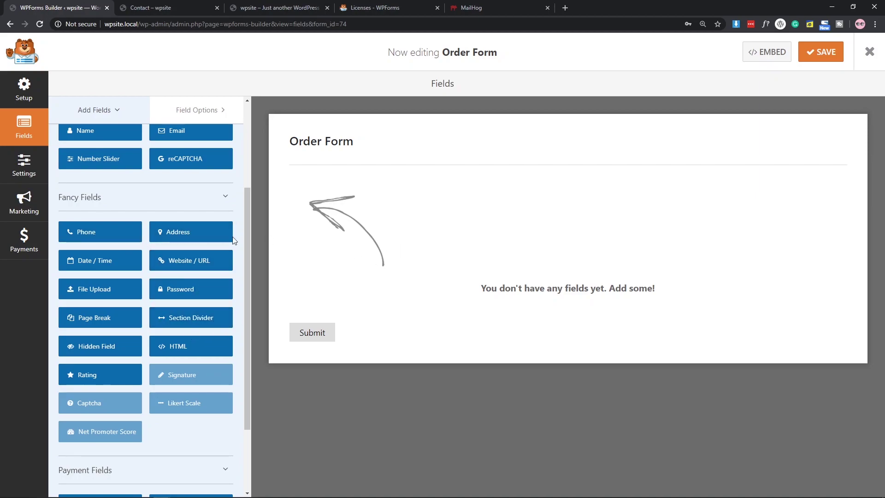
scroll(156, 265, up, 3)
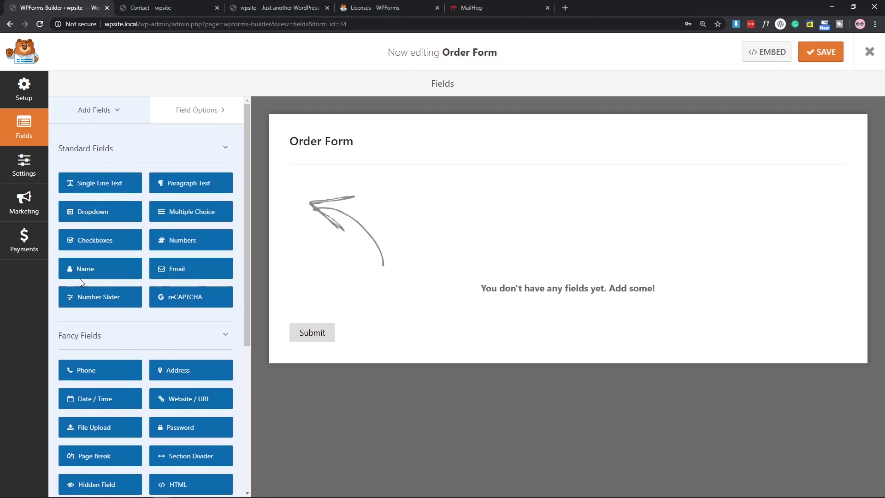
drag(78, 272, 370, 230)
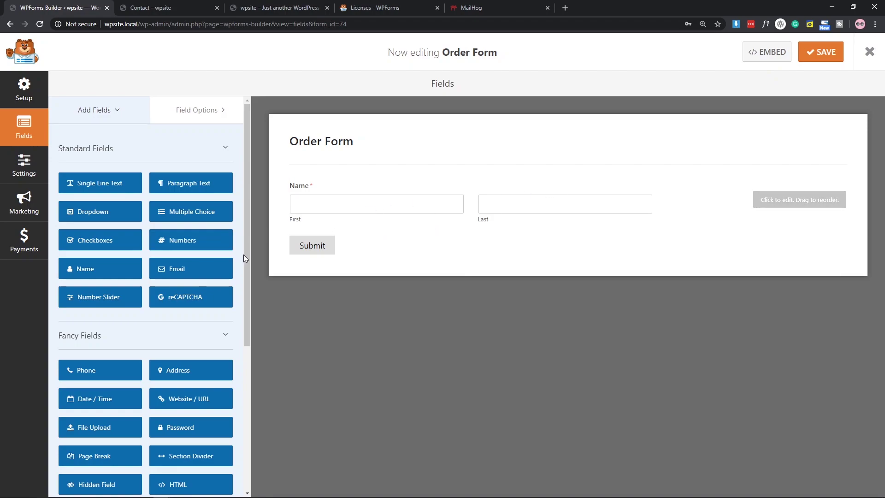
drag(171, 274, 336, 230)
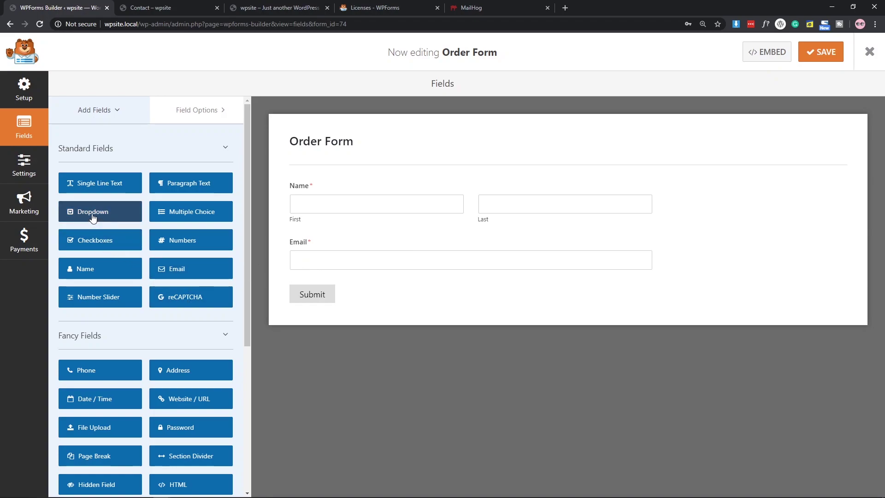
drag(166, 224, 328, 288)
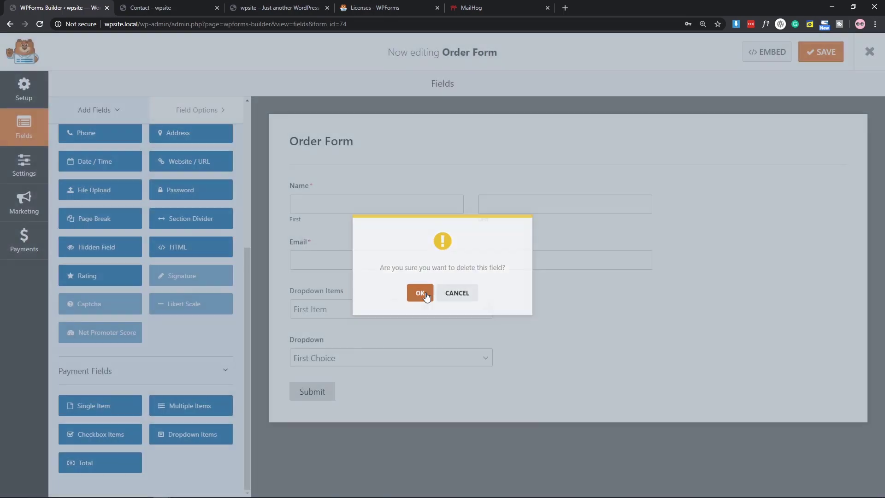
Delete the generic Dropdown and add a Dropdown Items payment field below Email.
click(418, 292)
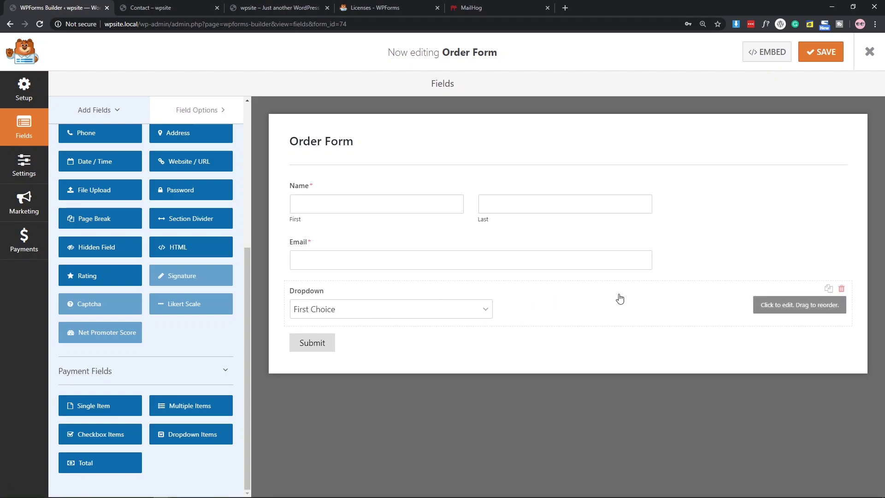
click(841, 289)
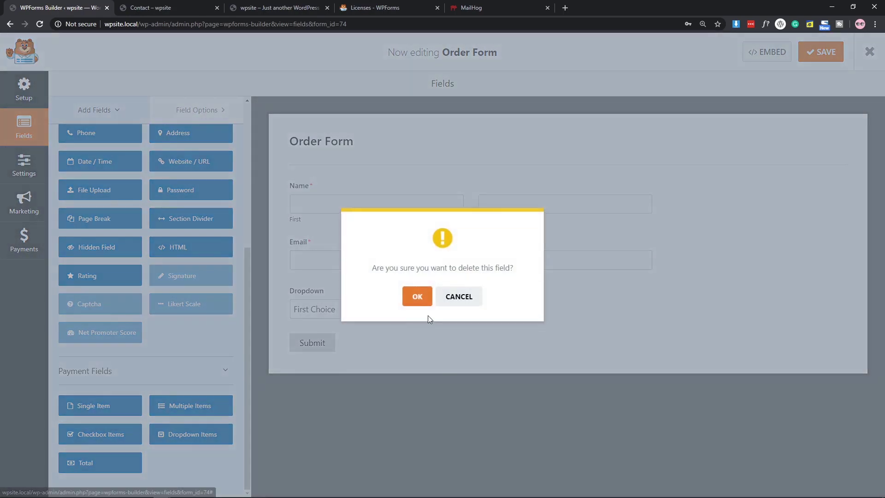
click(416, 297)
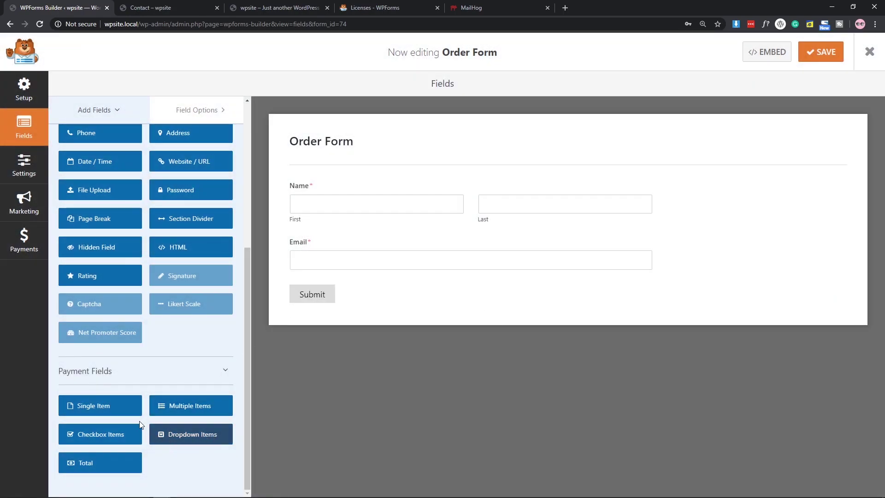
drag(180, 437, 341, 299)
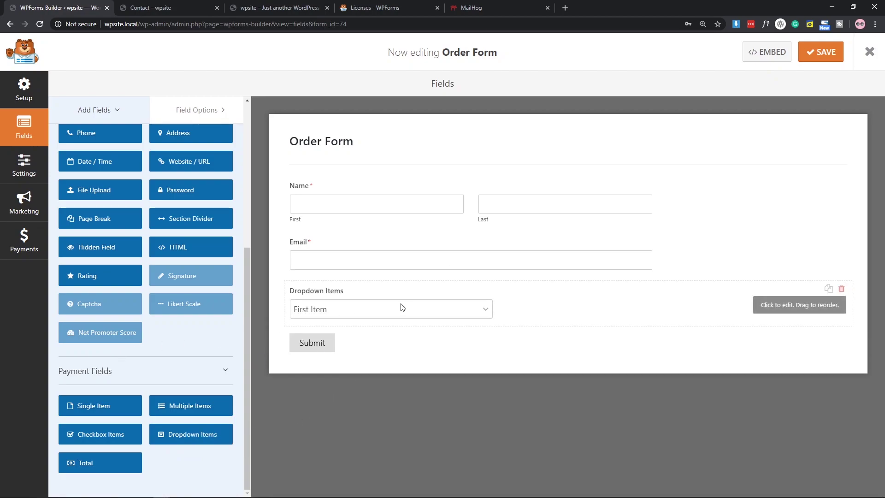
Label the Dropdown Items field 'Select The website' and make the first choice simple website at 250.
click(586, 307)
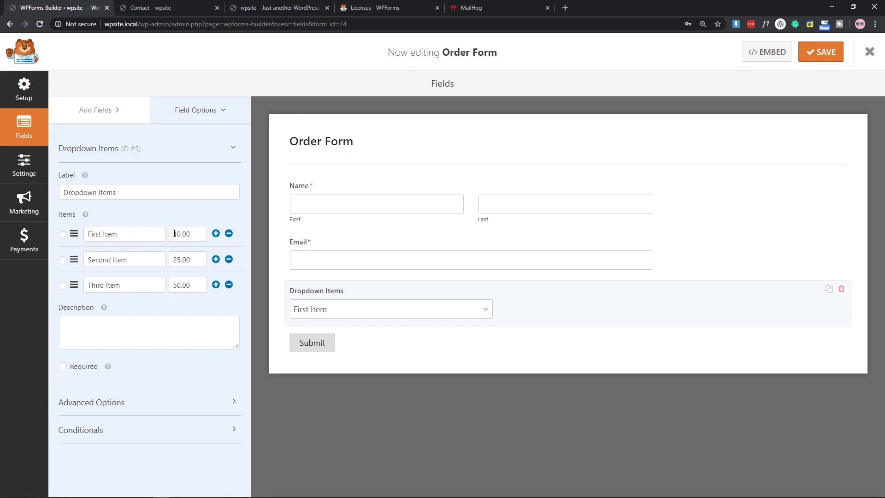
drag(174, 234, 195, 234)
drag(143, 195, 56, 197)
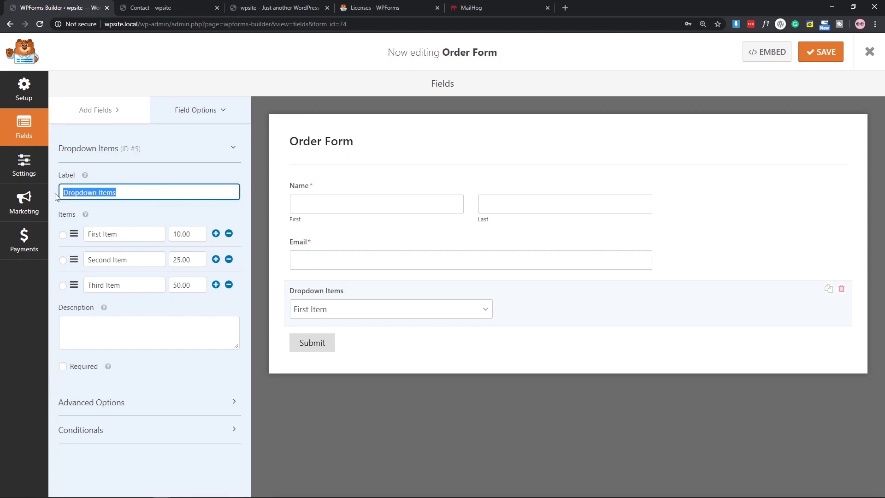
key(BackSpace)
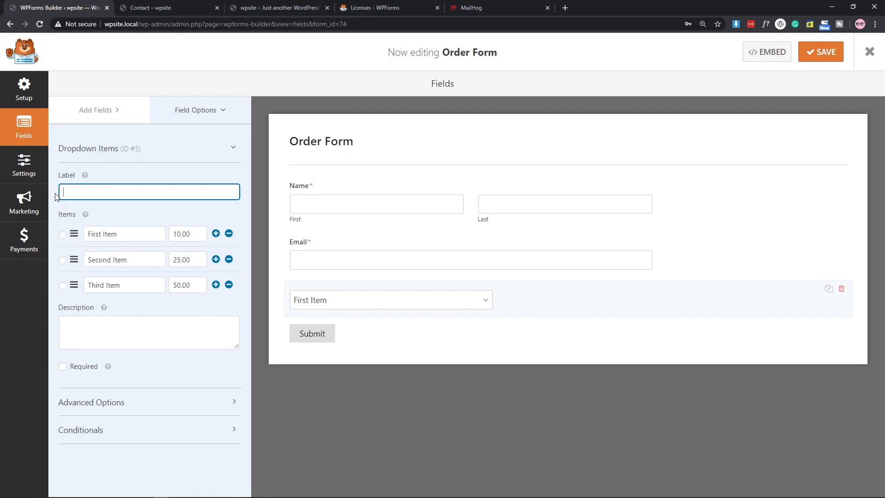
text(Sele)
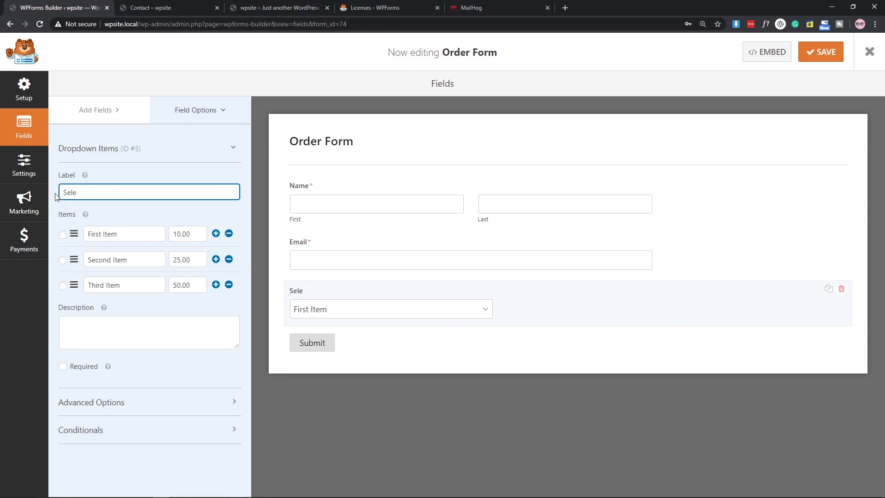
text(ct The website)
key(Tab)
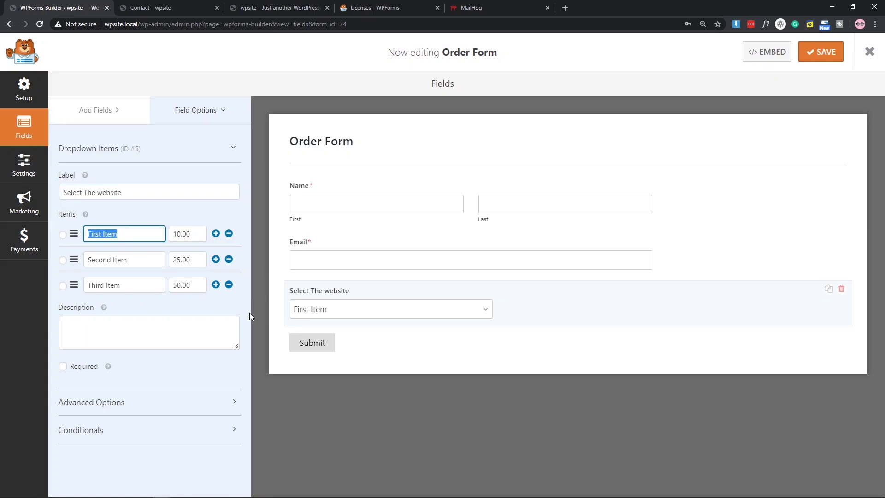
key(BackSpace)
text(simple website)
drag(191, 234, 170, 235)
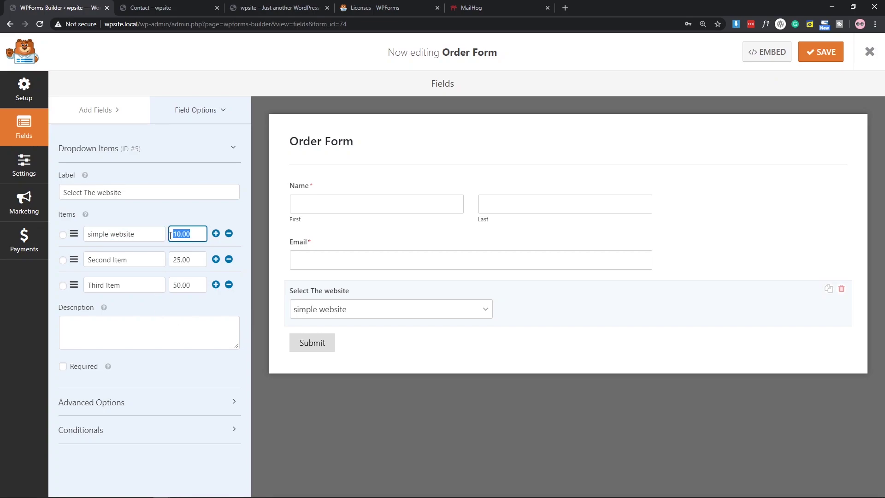
text(250)
Set the other choices to Normal website at 500 and Advance Website at 1000.
key(Tab)
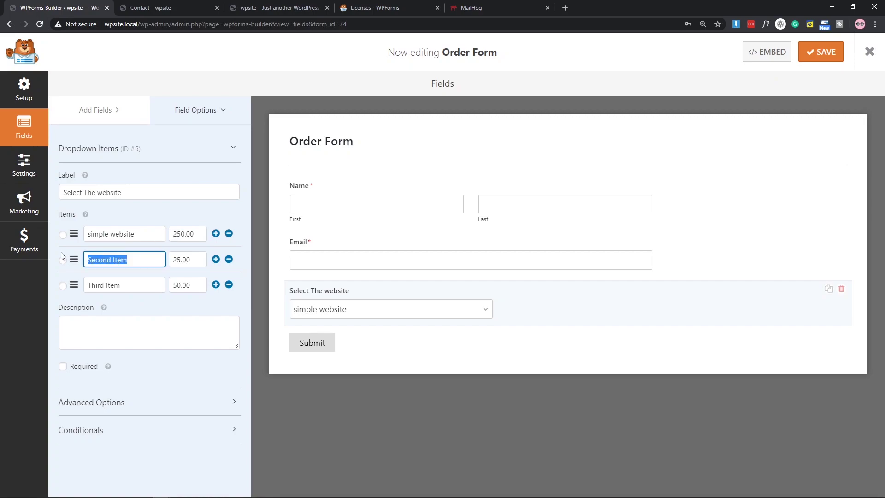
text(Normal website)
key(Tab)
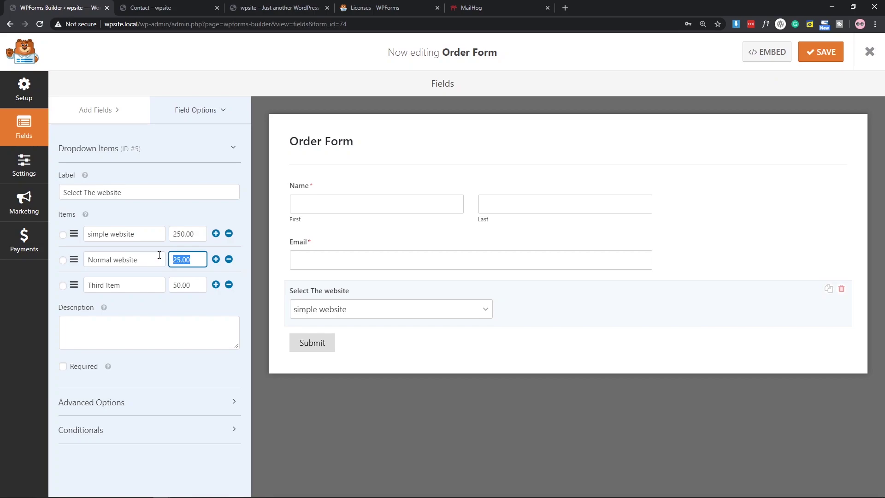
text(500)
key(Tab)
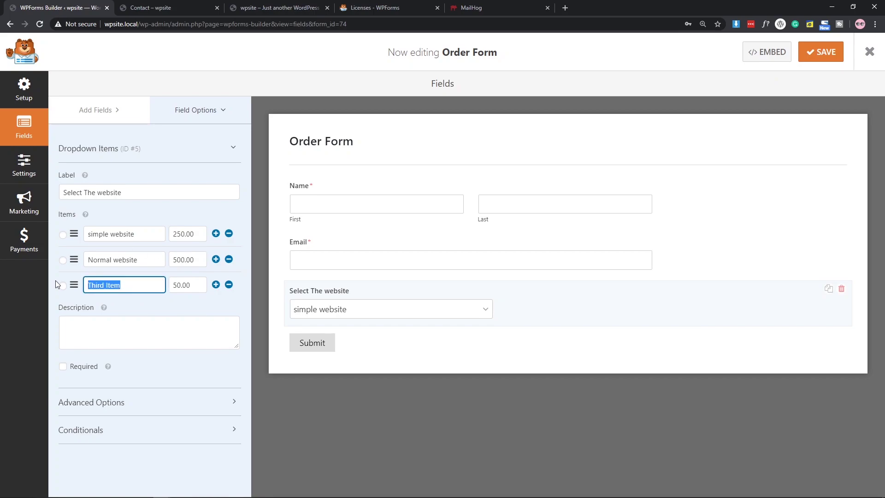
key(BackSpace)
text(Advance Website)
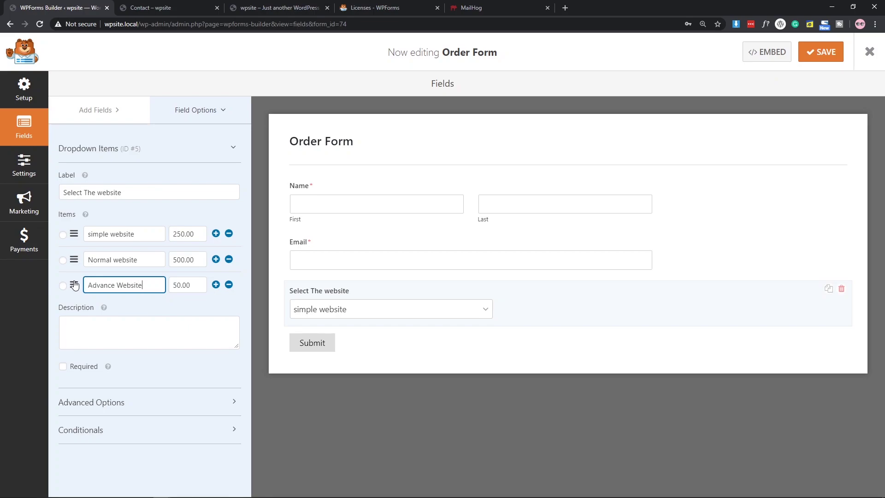
key(Tab)
text(1000)
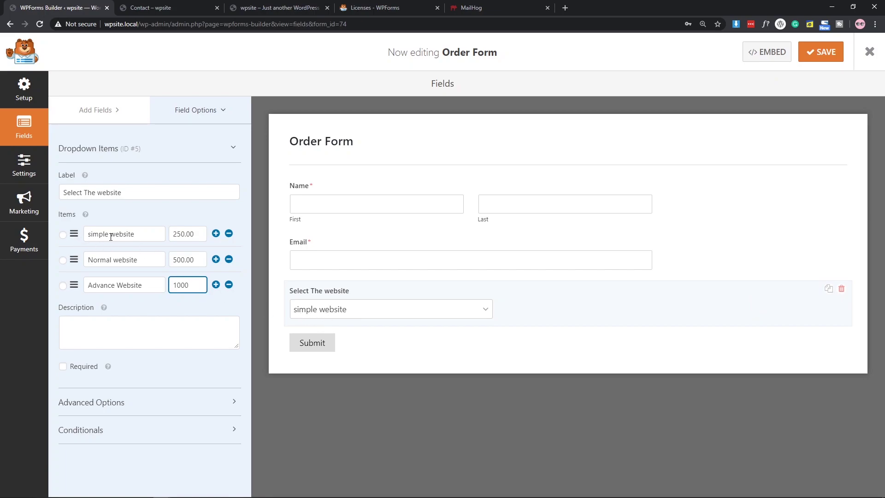
Give the website dropdown placeholder text 'Select Website Type' and hide its label.
click(114, 402)
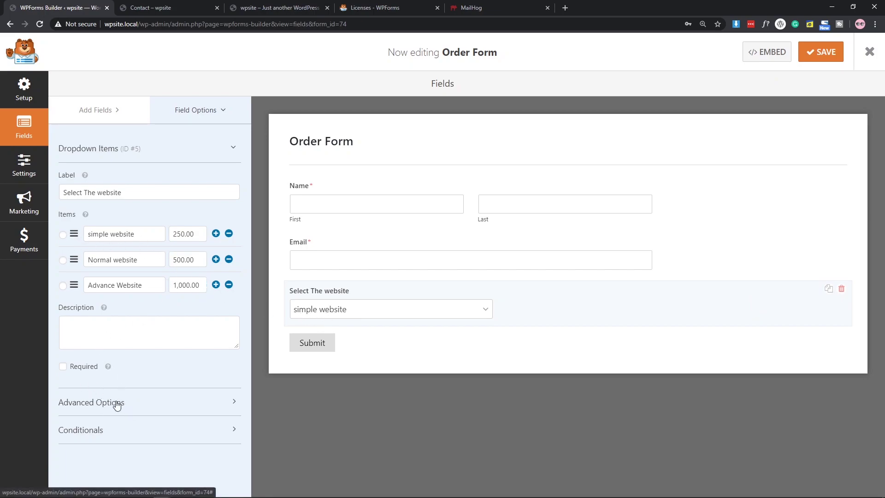
scroll(152, 278, down, 3)
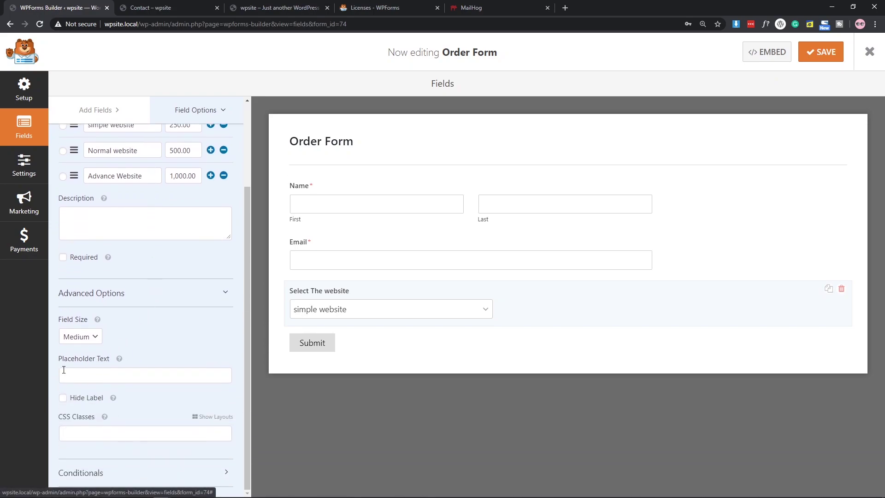
click(101, 380)
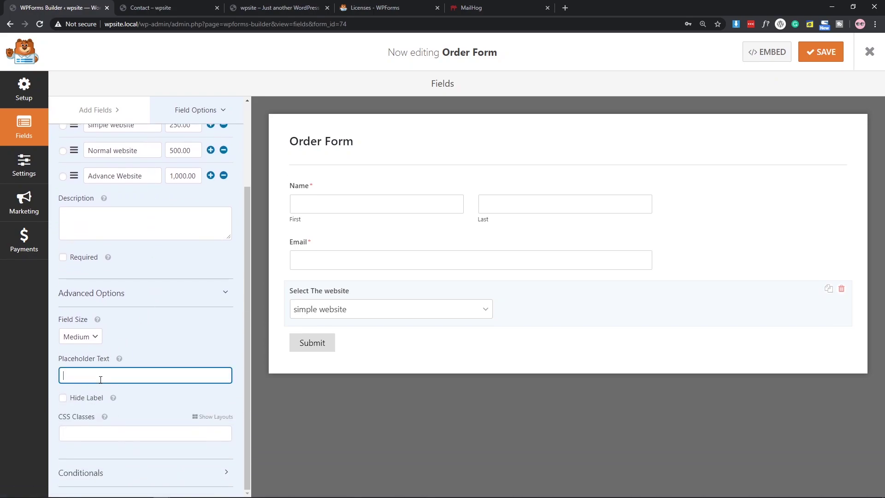
text(Select Website Type)
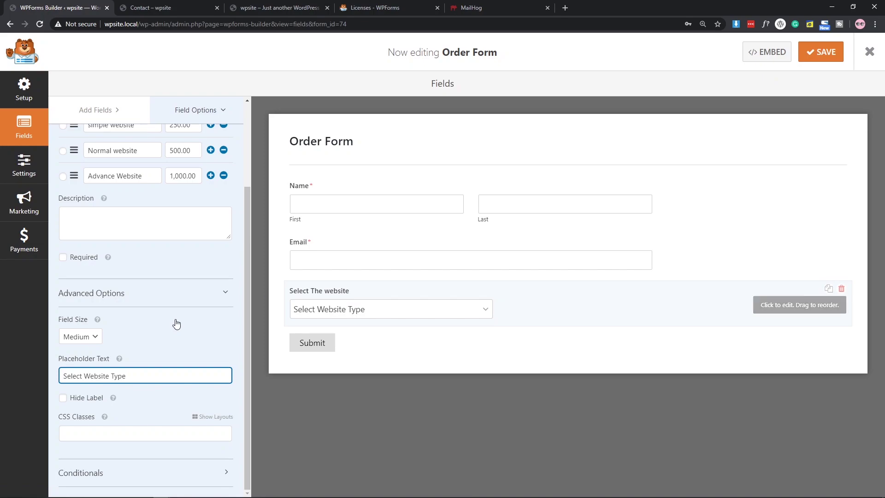
click(63, 397)
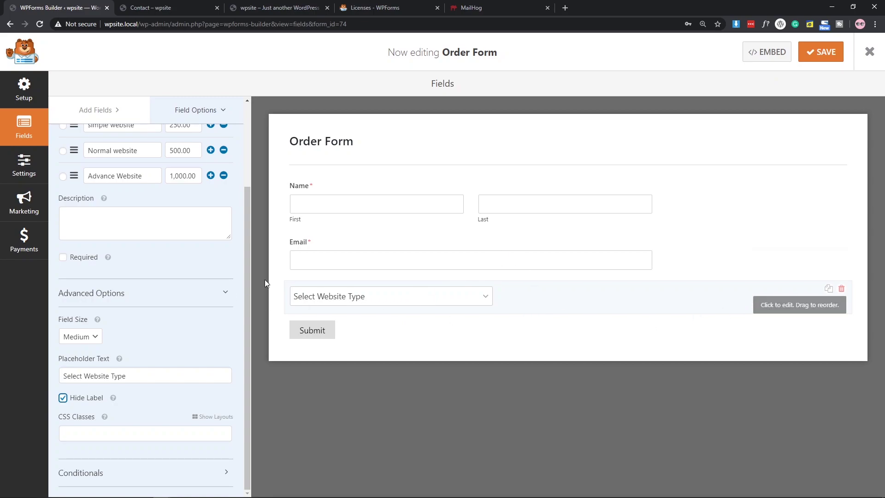
scroll(213, 249, up, 3)
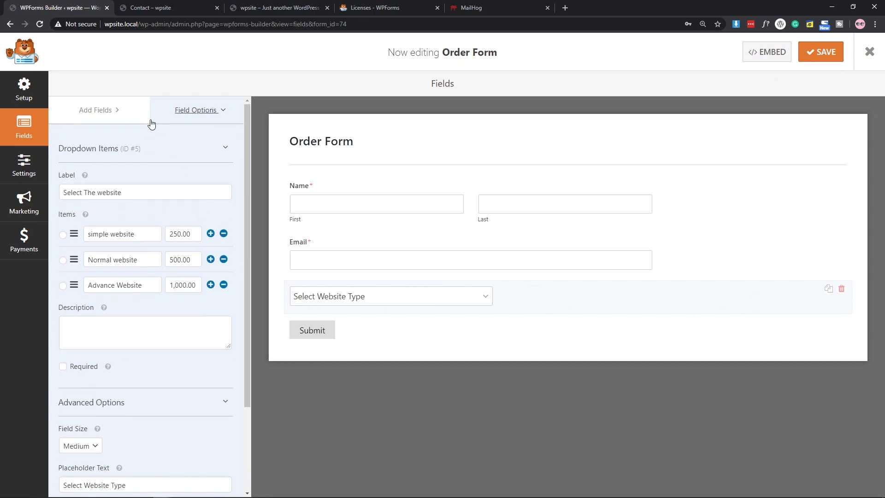
click(94, 112)
scroll(139, 294, down, 5)
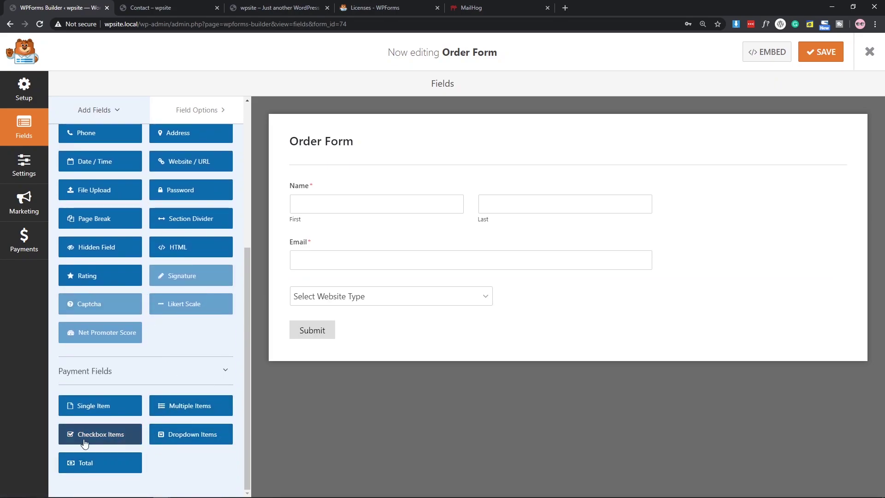
Add a Checkbox Items field below the website dropdown with choices Yes and No.
drag(85, 441, 328, 354)
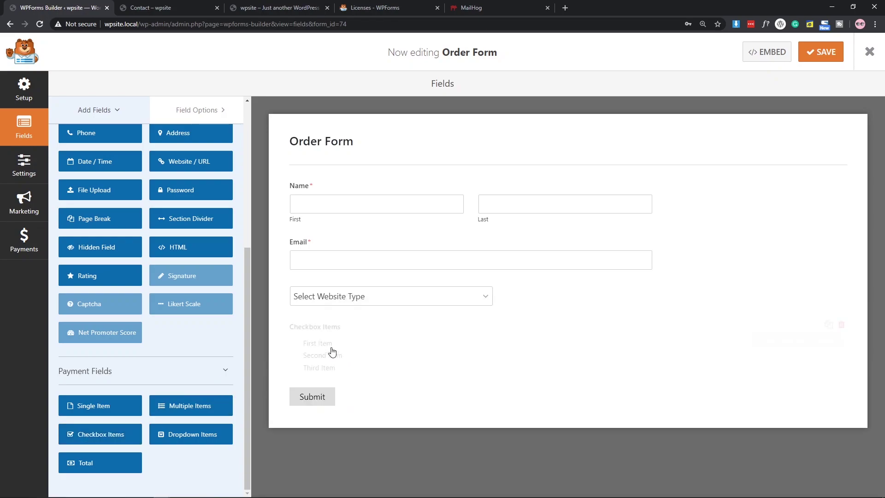
click(413, 340)
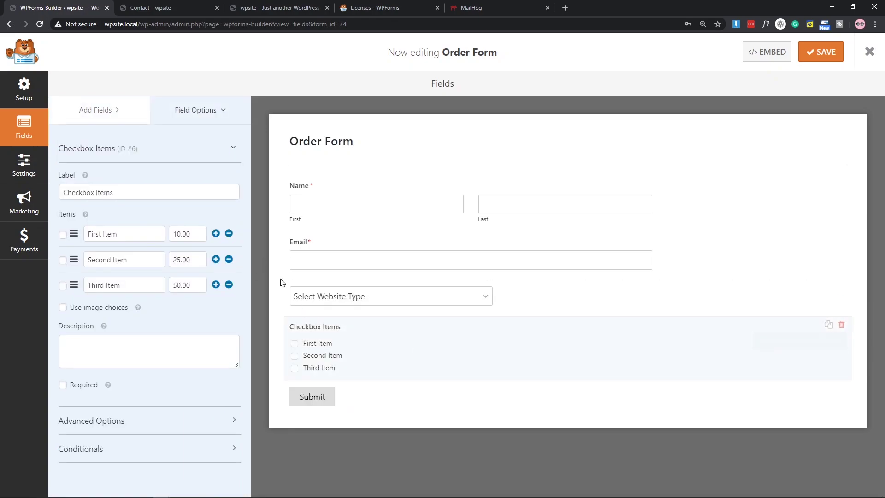
triple_click(144, 233)
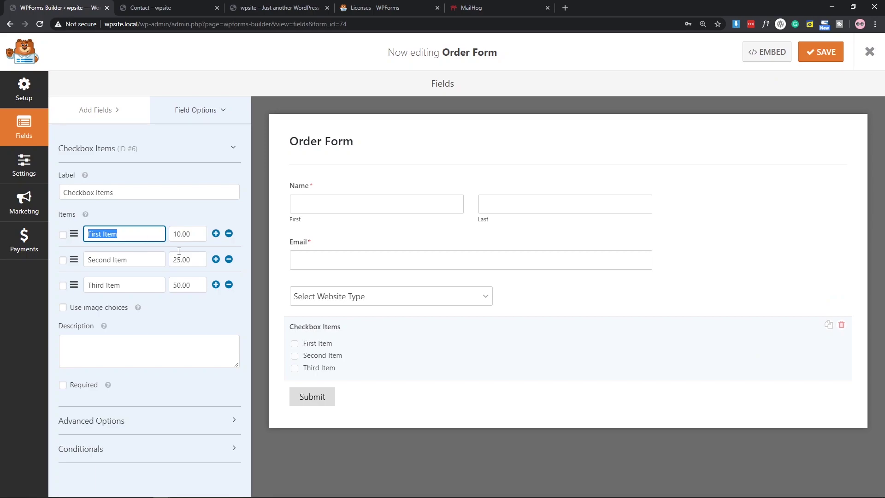
text(w)
triple_click(147, 266)
text(No)
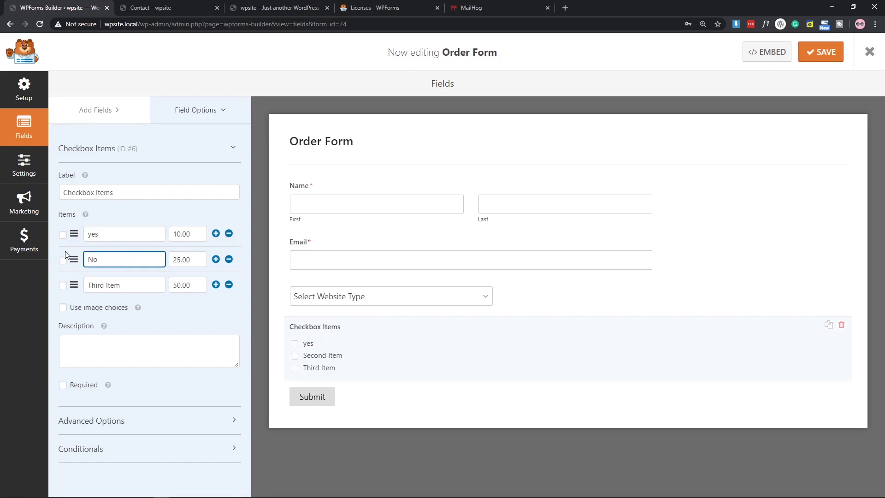
click(89, 233)
key(BackSpace)
text(Y)
Label the checkbox field 'E-commerce Functionality' and remove the Third Item choice.
triple_click(115, 192)
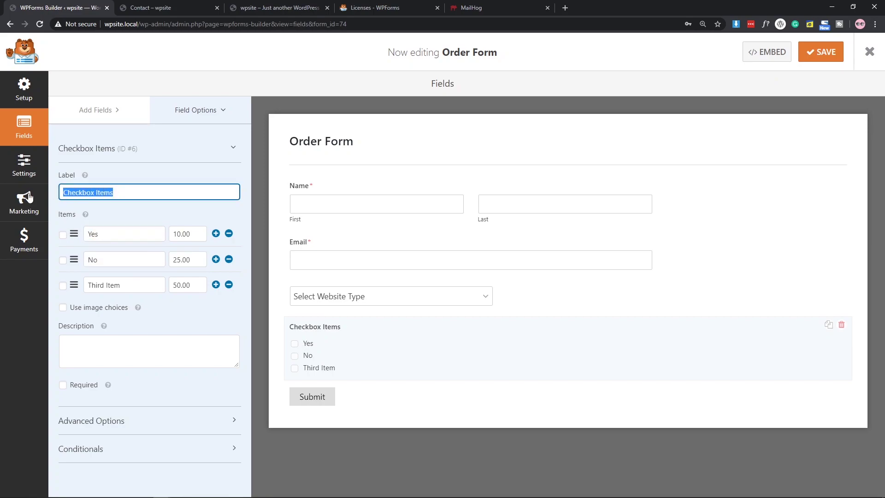
text(W)
key(BackSpace)
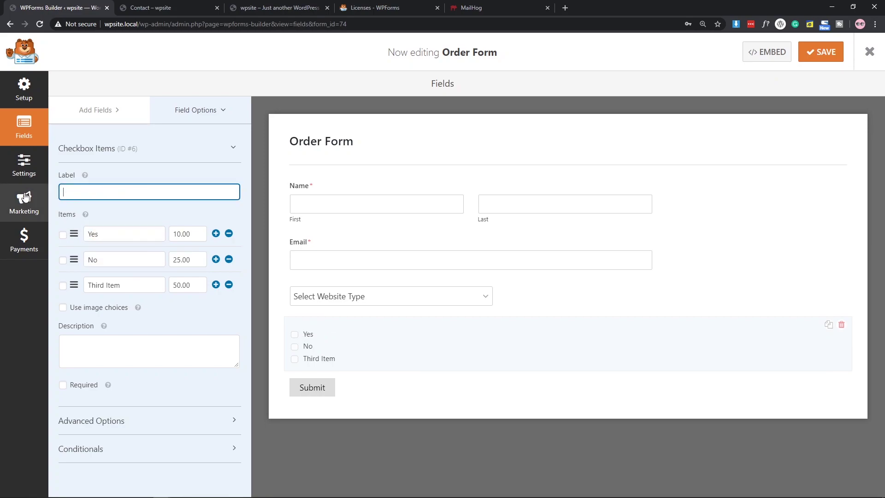
text(E-commerce Functionality)
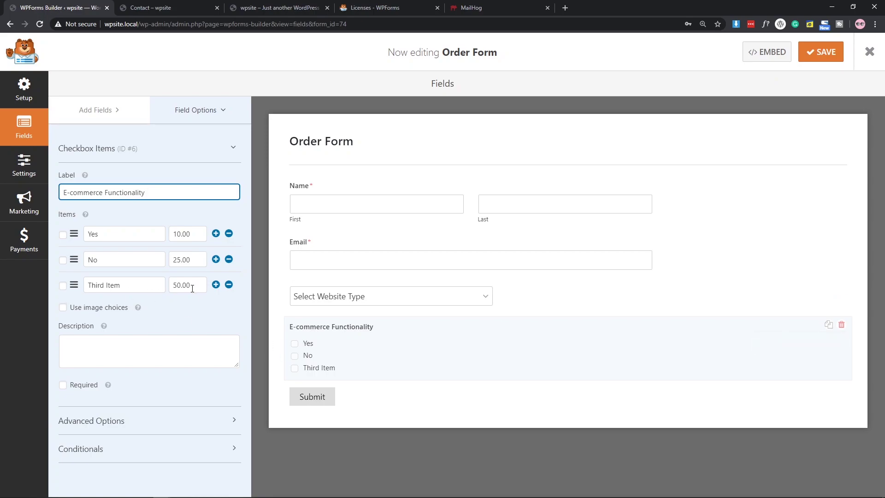
click(228, 284)
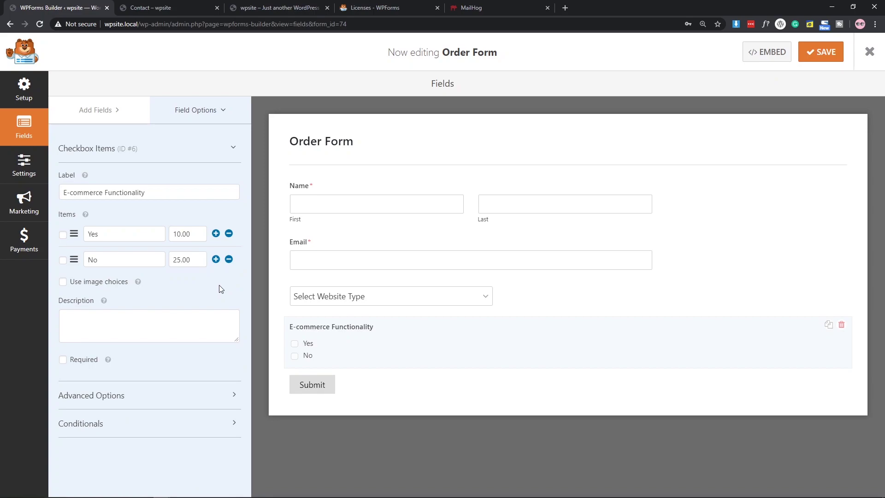
Keep plain checkbox choices and price Yes at 200.00 and No at 0.00.
click(109, 285)
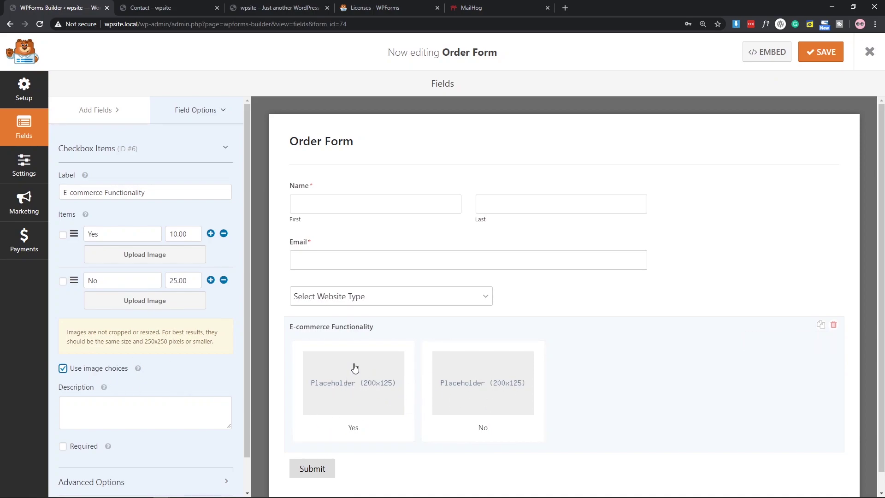
scroll(107, 352, down, 2)
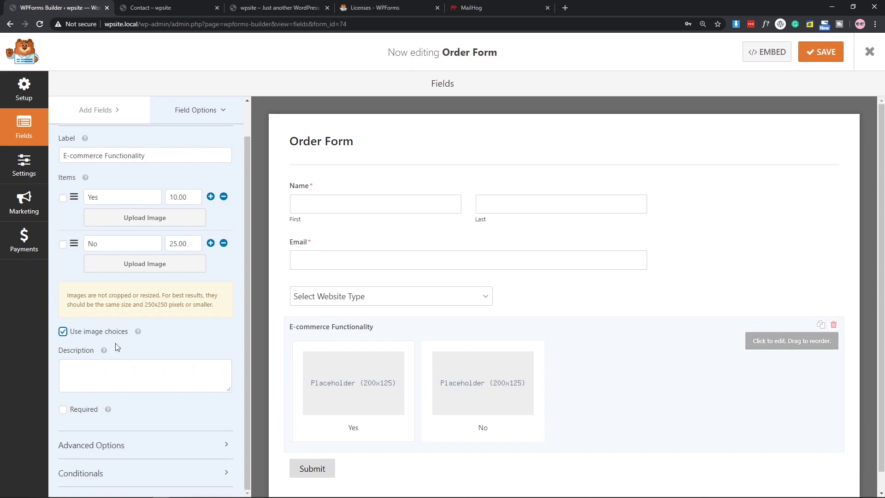
click(74, 332)
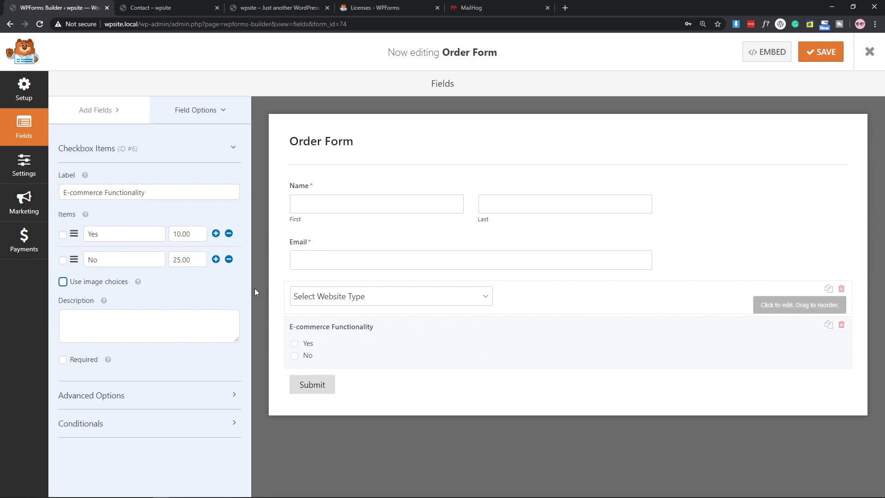
double_click(194, 234)
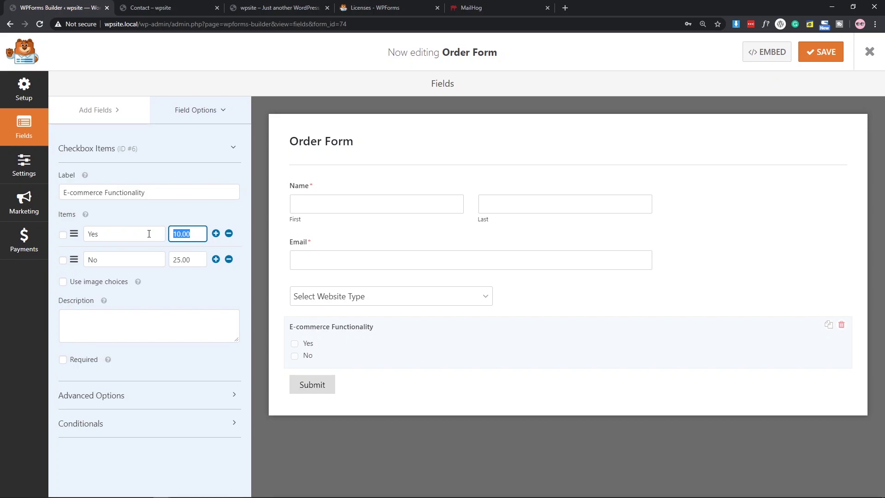
text(200)
double_click(195, 260)
text(0)
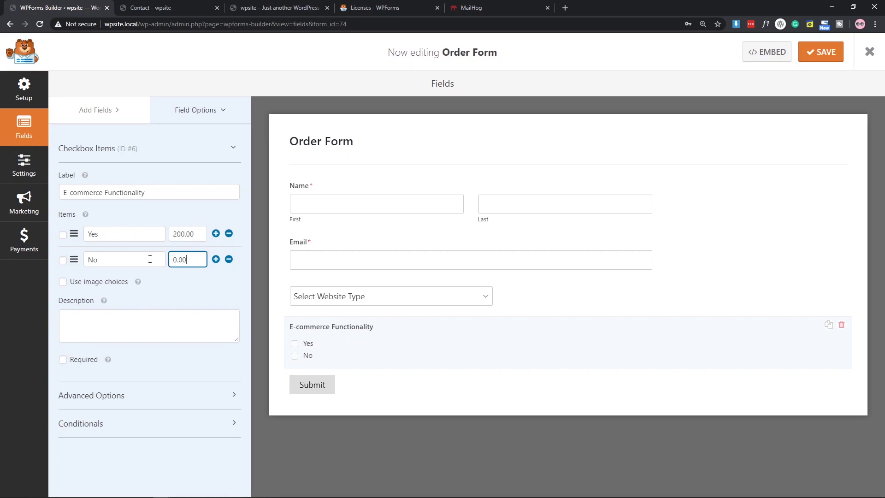
Set the E-commerce Functionality choice layout to Three Columns, leaving its label visible.
click(119, 397)
scroll(118, 253, down, 2)
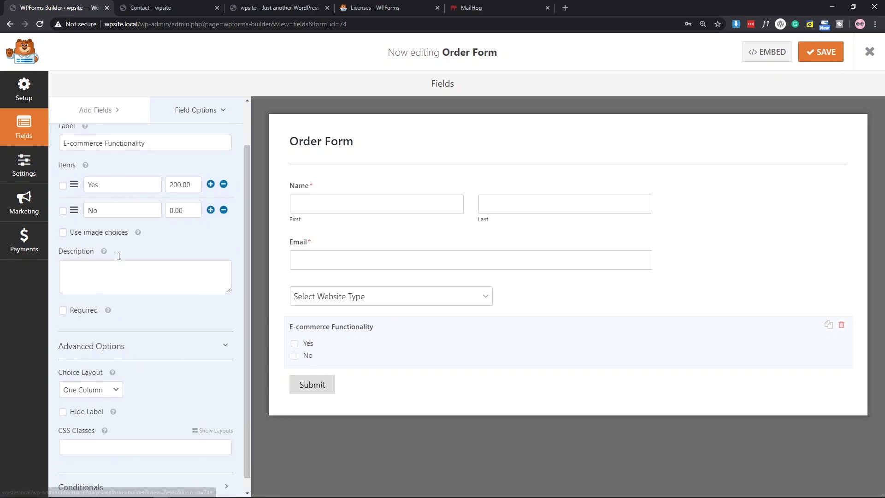
click(93, 381)
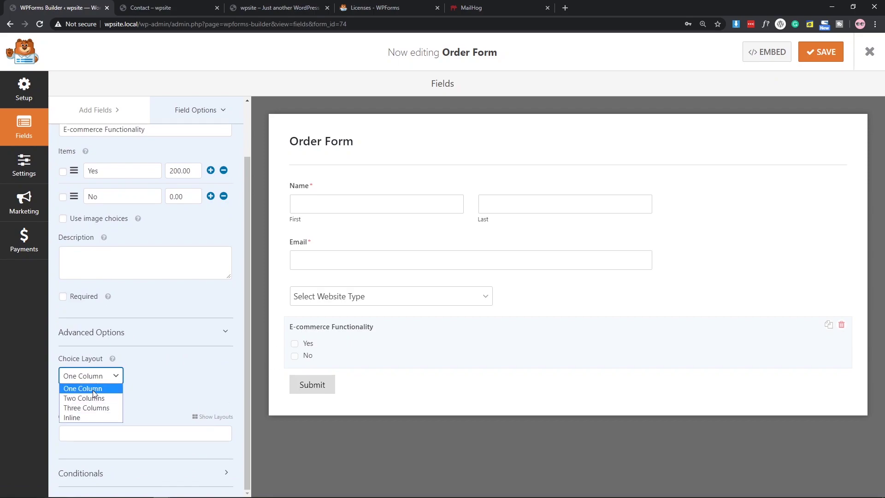
click(90, 398)
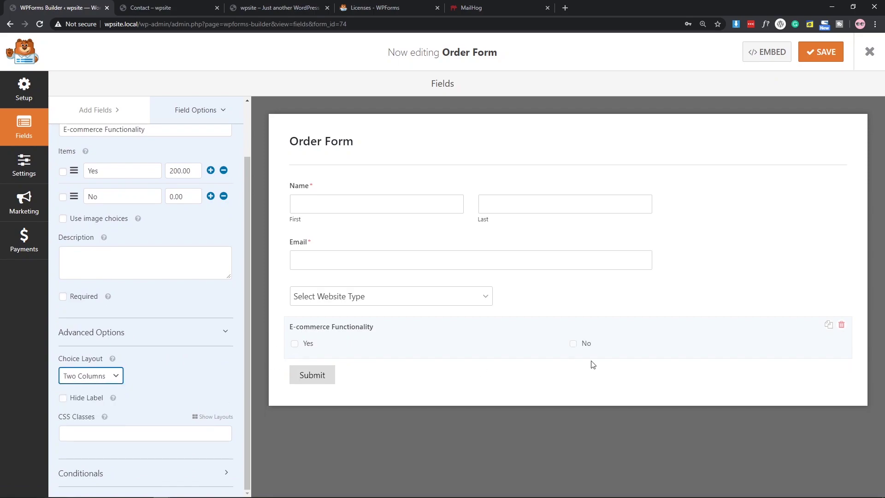
click(92, 375)
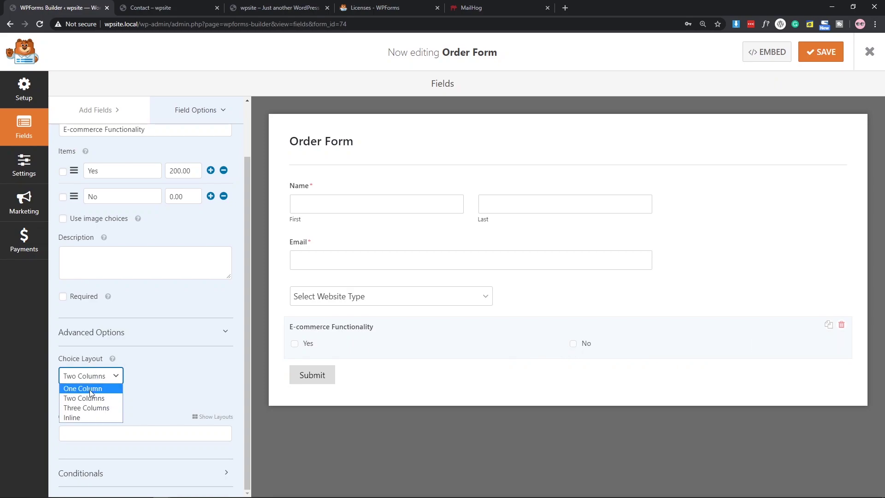
click(87, 387)
click(78, 379)
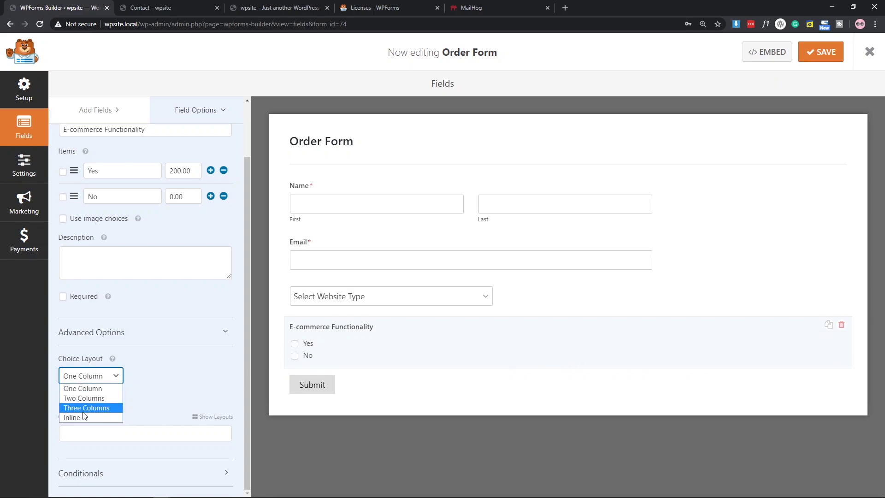
click(80, 409)
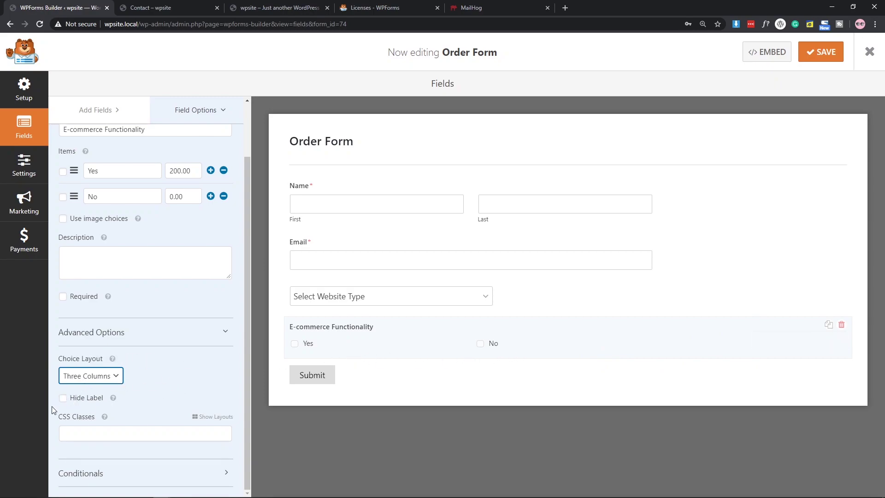
click(63, 398)
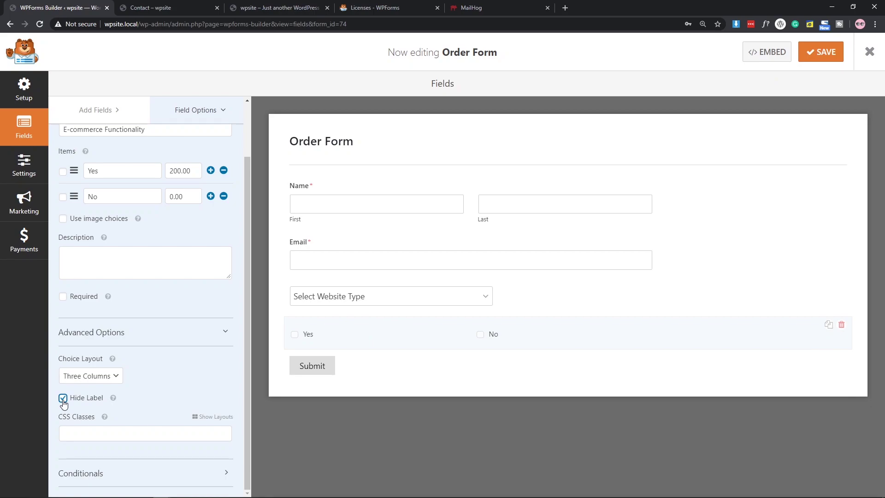
click(63, 399)
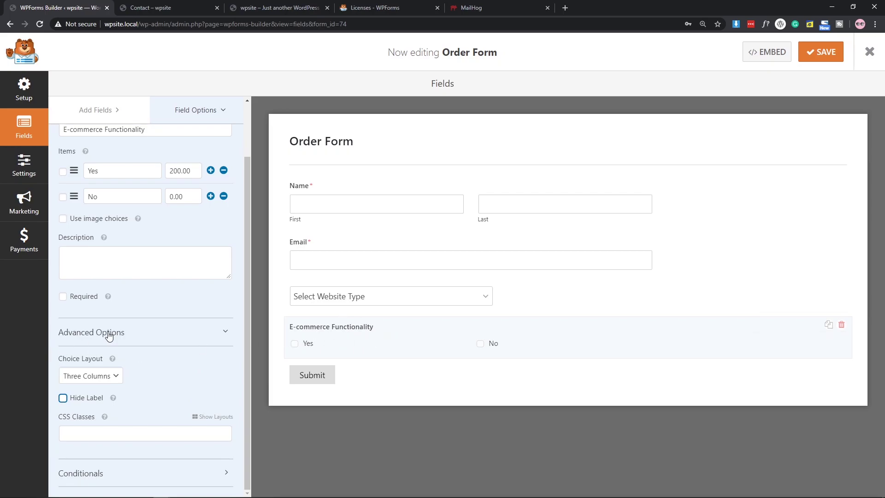
scroll(109, 350, up, 2)
Add a Dropdown Items field below E-commerce Functionality and label it Pages.
click(111, 113)
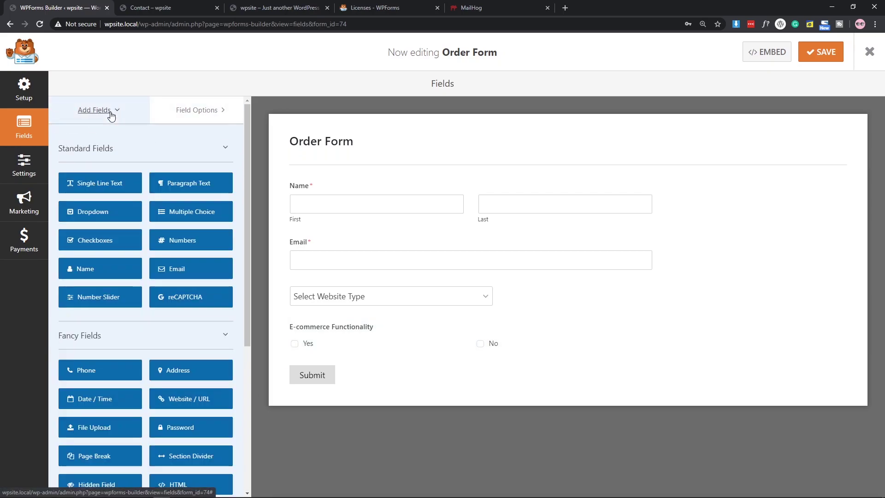
scroll(240, 336, down, 2)
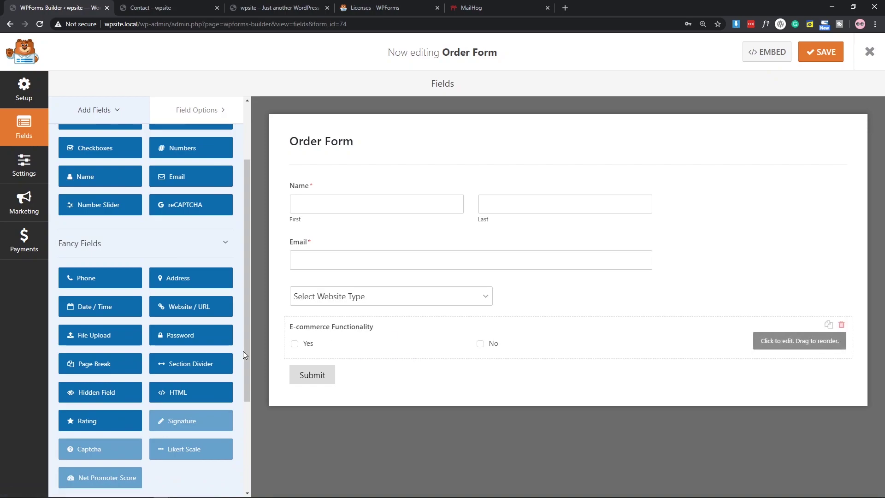
scroll(167, 347, down, 3)
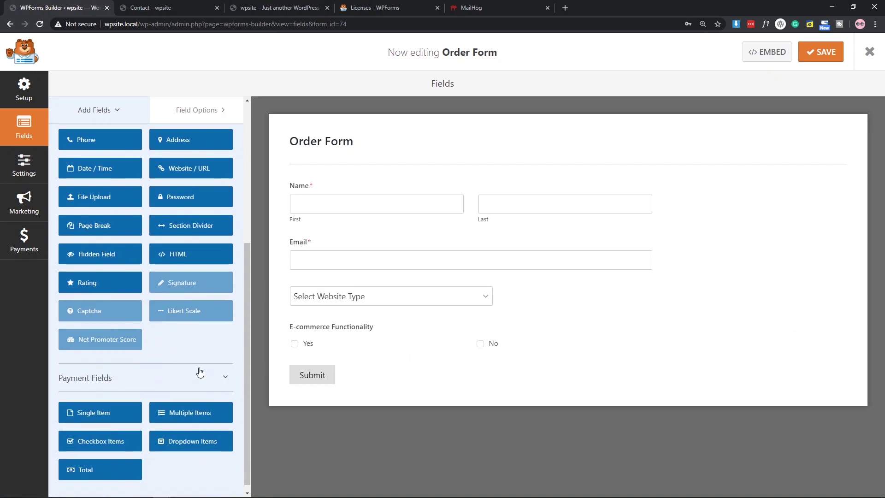
scroll(158, 348, down, 1)
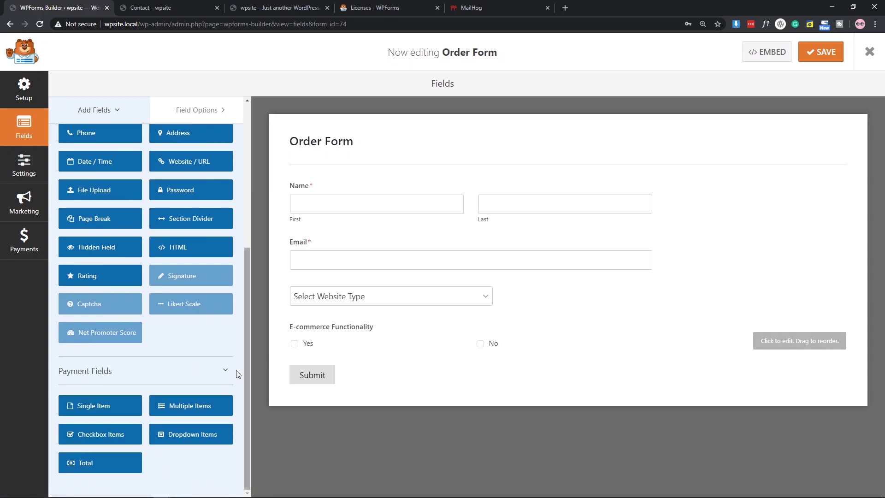
scroll(243, 372, up, 5)
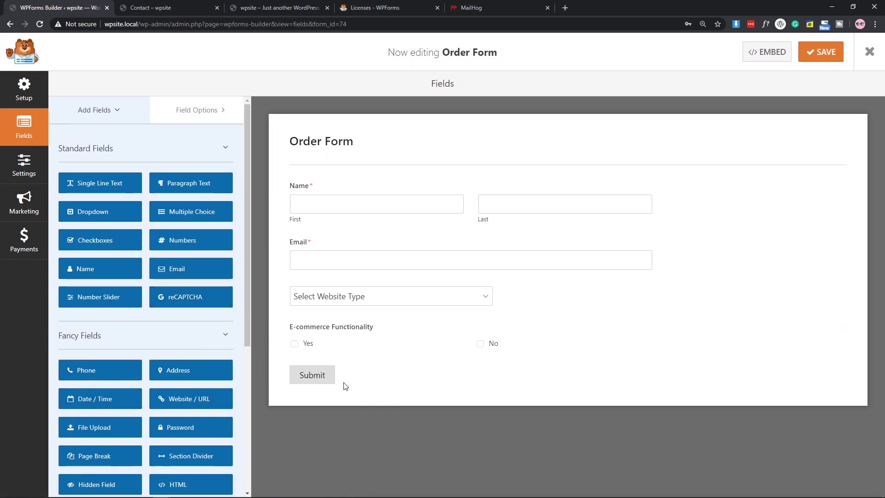
scroll(173, 352, down, 5)
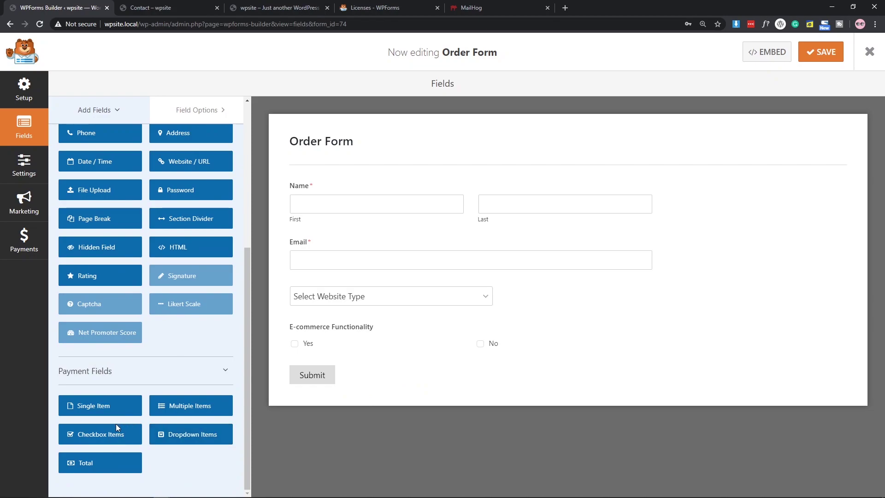
drag(194, 437, 354, 375)
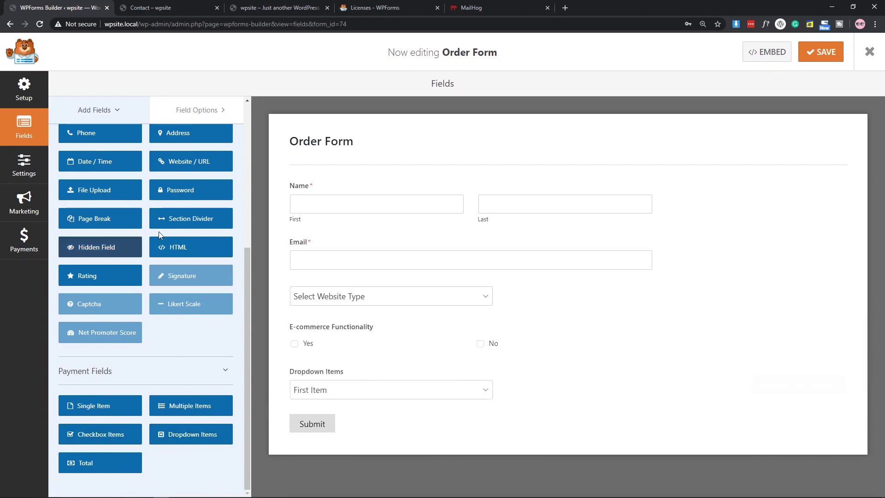
click(389, 368)
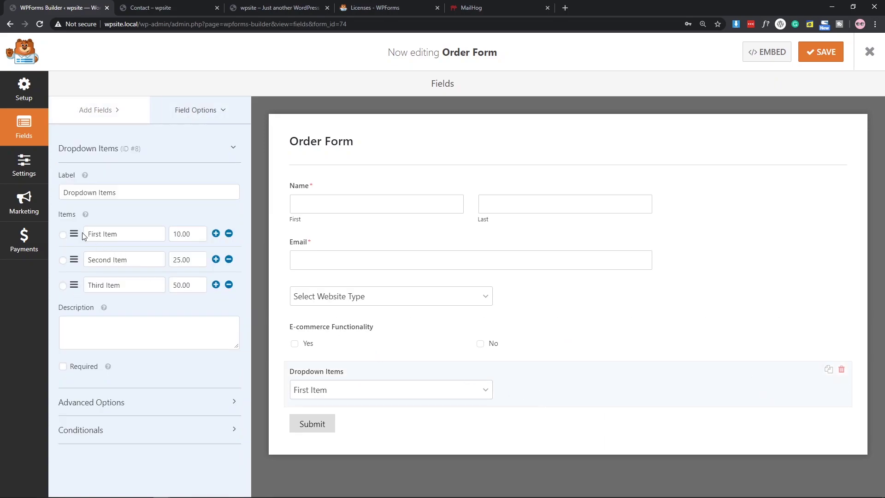
drag(127, 193, 77, 189)
key(ctrl+a)
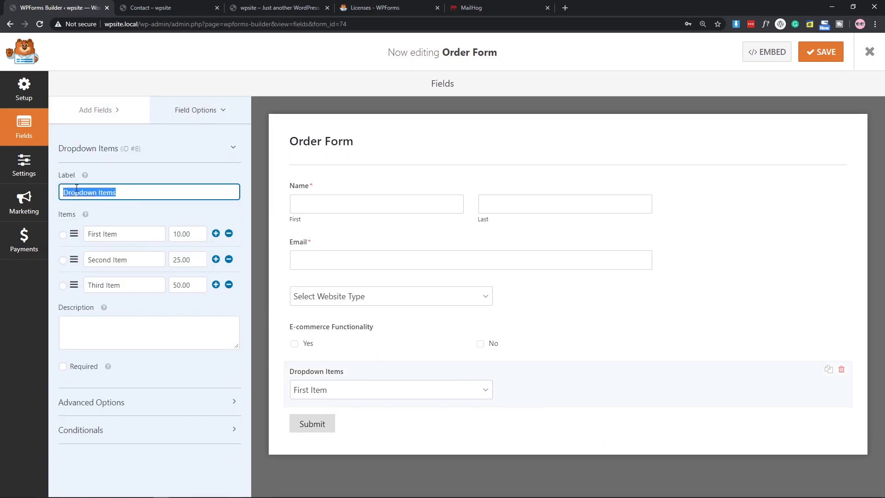
key(BackSpace)
text(Pages)
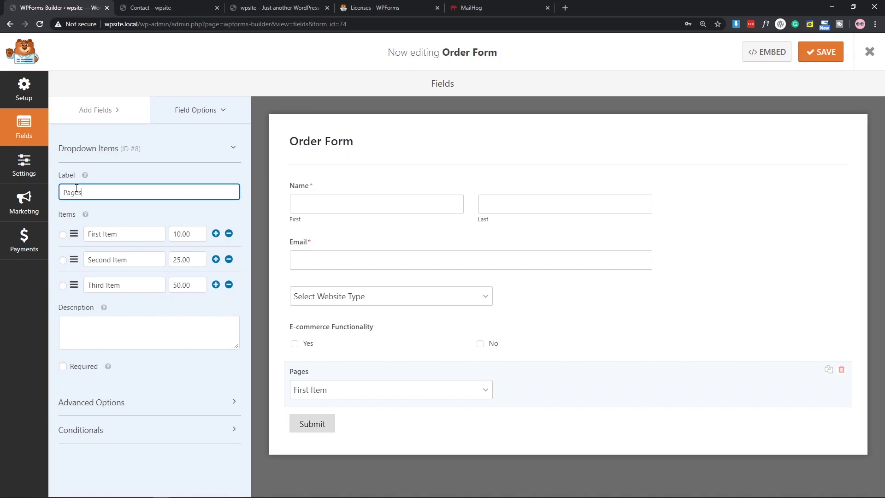
Set the Pages choices to 5-8pages at 100, 10-15pages at 700 and 20+ at 1000.
drag(131, 238, 65, 240)
text(1)
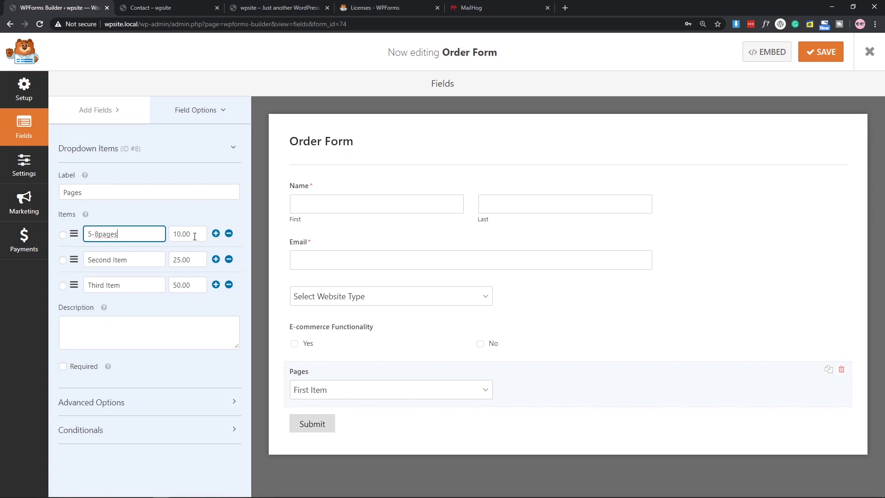
key(Tab)
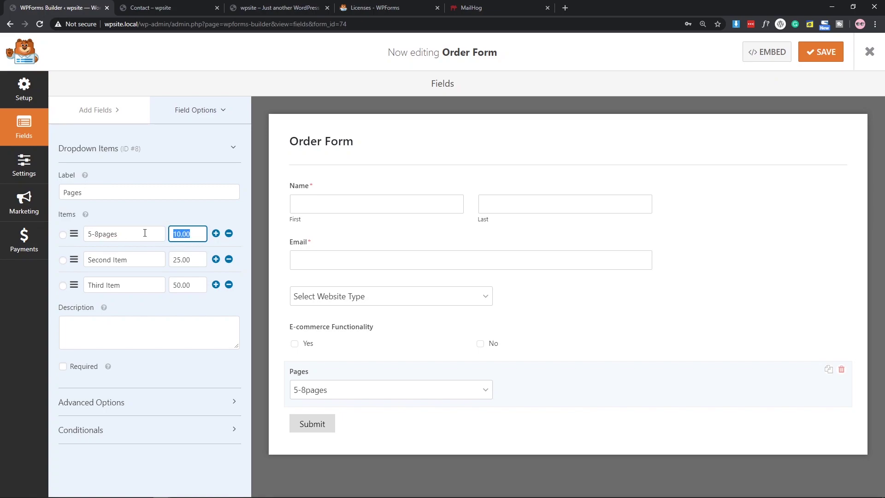
text(10)
drag(138, 257, 84, 262)
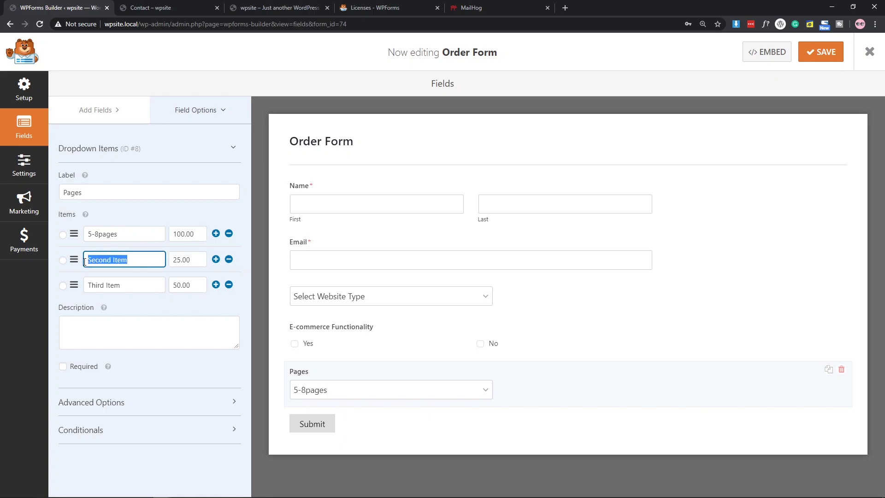
key(BackSpace)
key(Tab)
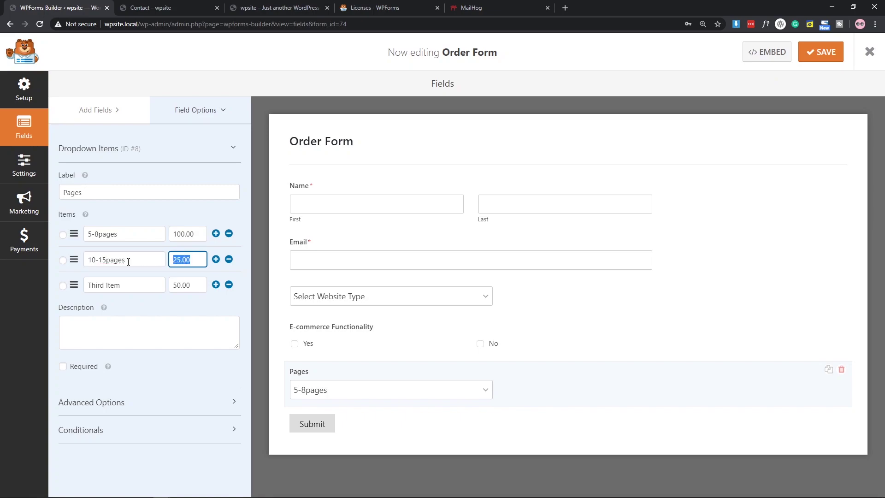
text(600)
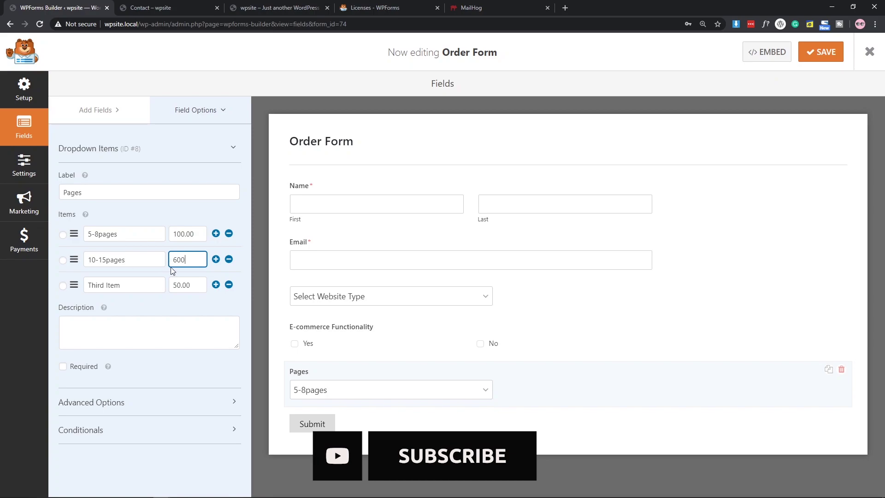
text(7)
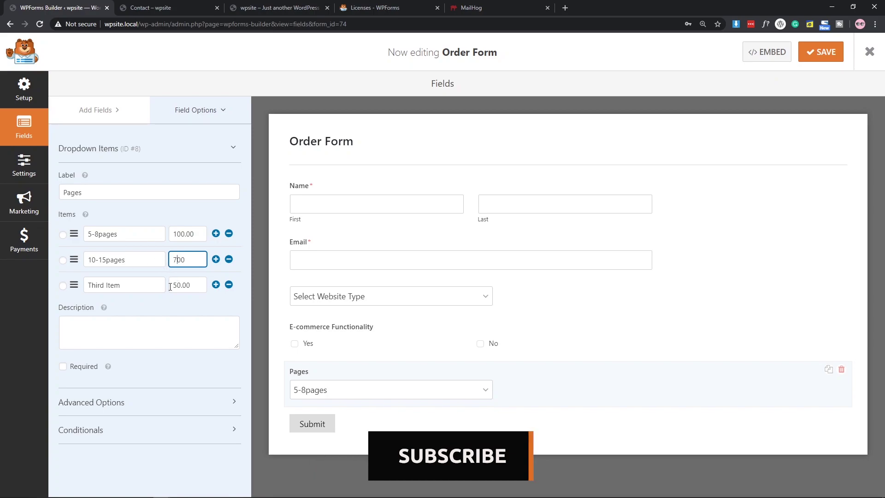
key(Tab)
text(20)
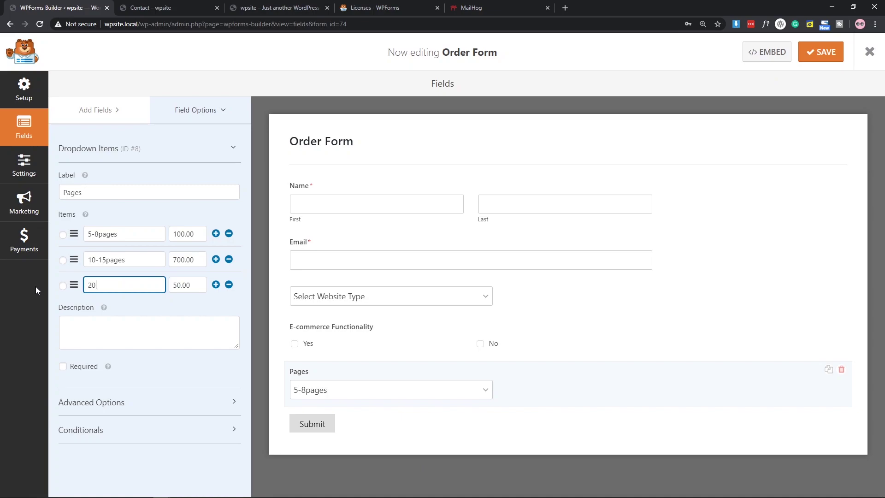
text(+)
key(Tab)
text(10)
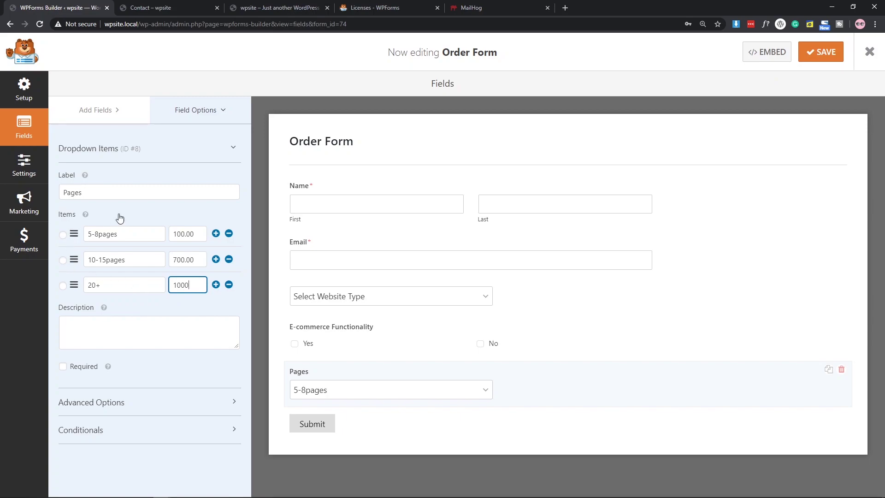
Set the Pages dropdown's placeholder text to 'Select Page Ammount'.
click(118, 401)
scroll(137, 290, down, 2)
scroll(137, 290, down, 1)
click(107, 380)
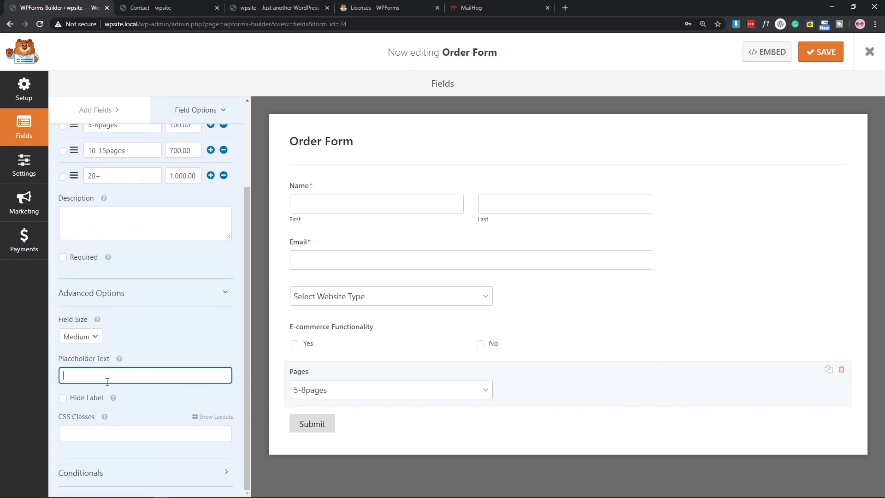
text(Select Page Ammount)
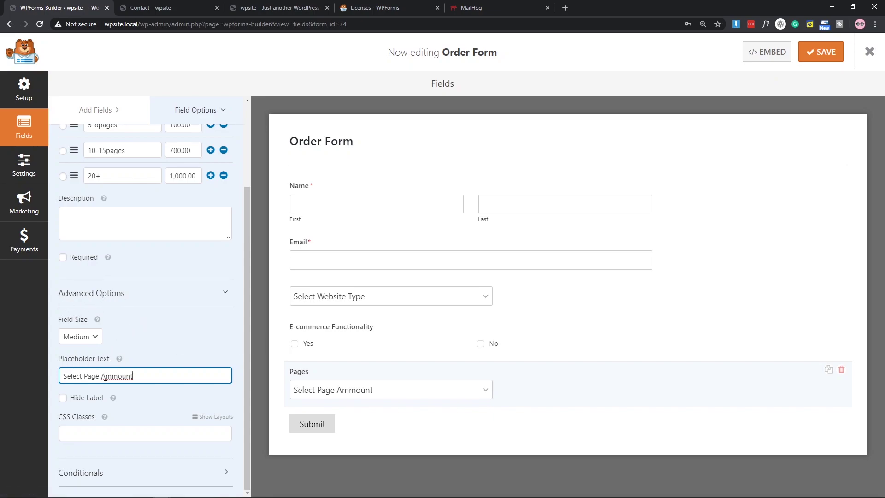
Hide the Pages dropdown's label and return to the Add Fields list.
click(84, 399)
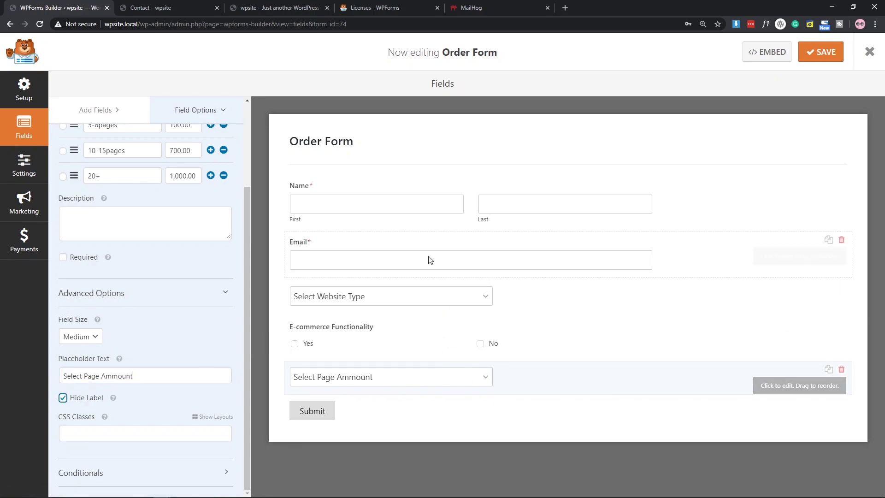
scroll(180, 286, up, 1)
scroll(180, 286, up, 3)
scroll(175, 281, down, 3)
scroll(169, 276, up, 3)
click(82, 113)
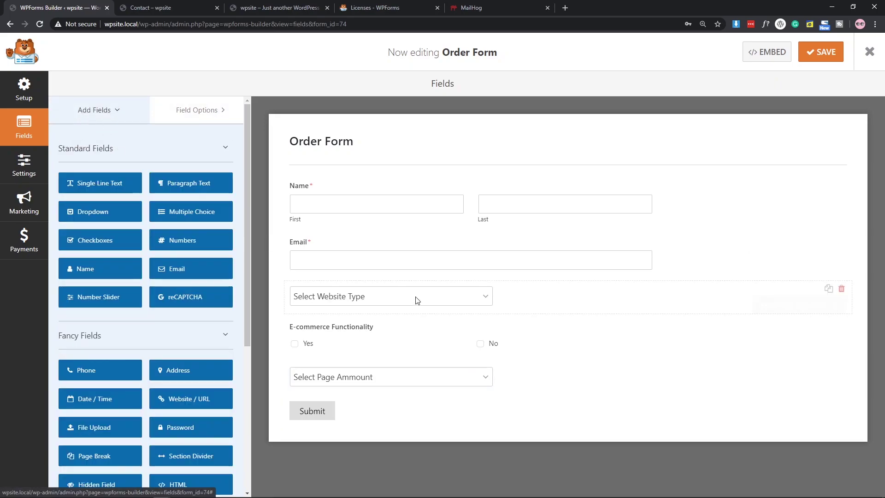
Drag a Total payment field into the form just below the Select Page Ammount dropdown.
scroll(135, 336, down, 5)
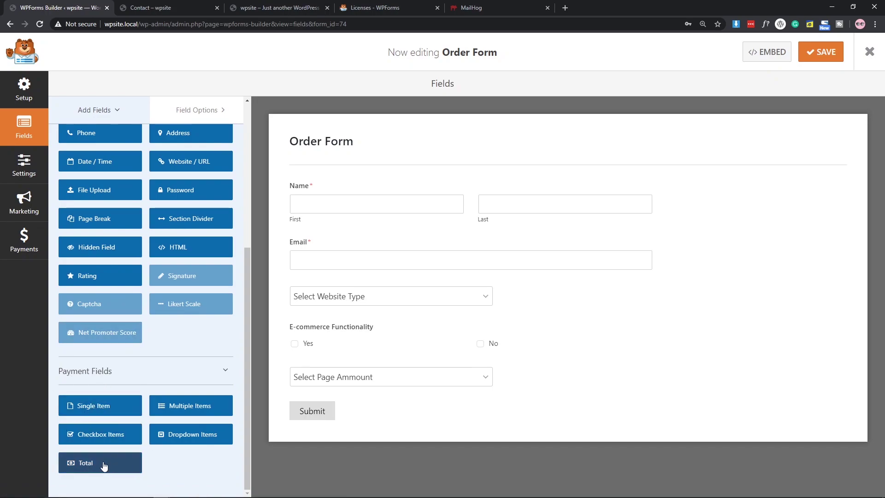
drag(84, 469, 347, 419)
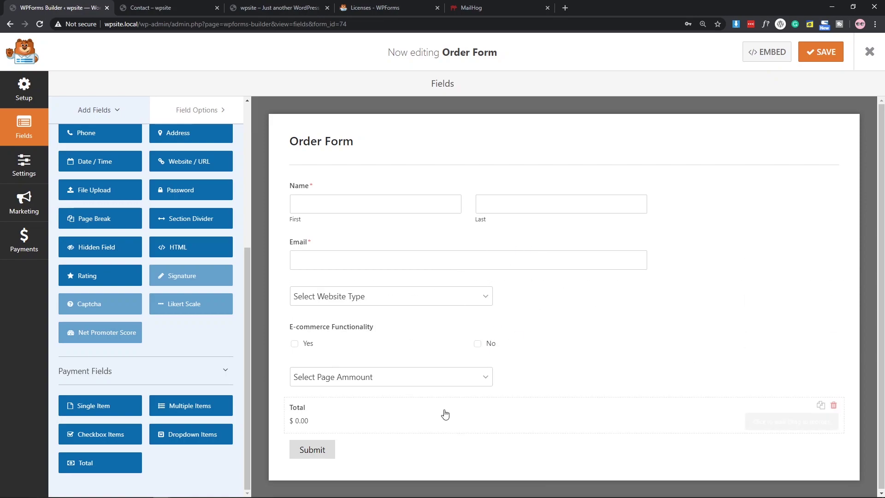
Append 'Ammount' to the Total field's label to make it 'Total Ammount', then save the form.
click(319, 423)
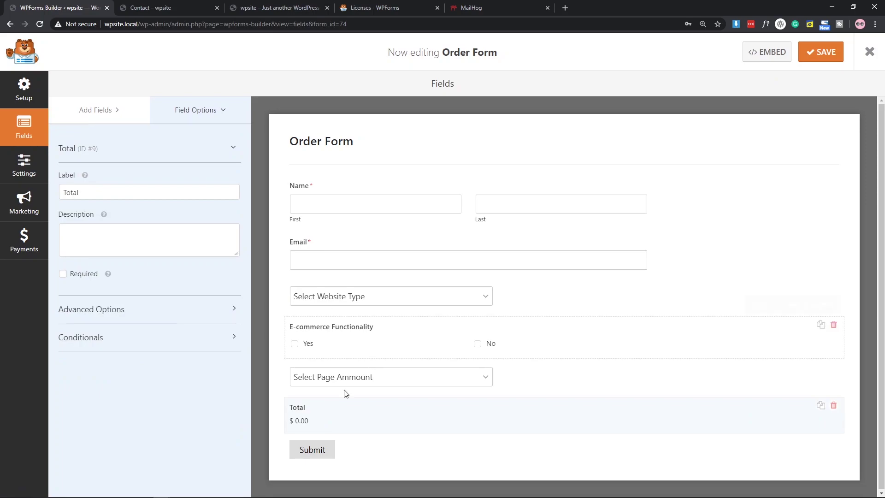
click(98, 318)
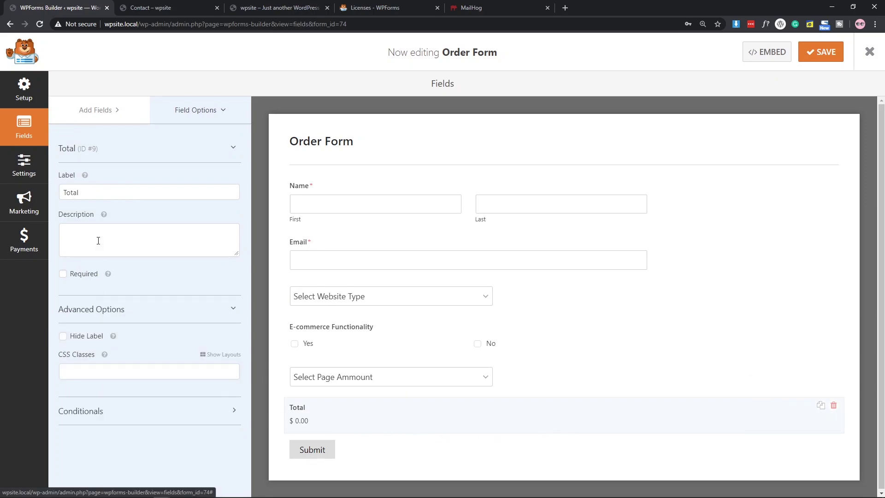
click(98, 192)
text(Ammount)
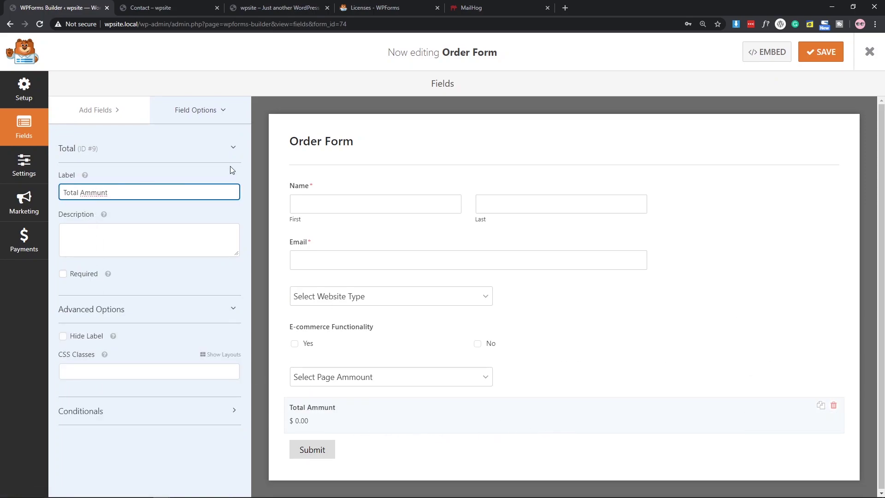
key(Left)
key(Left)
key(Left)
click(825, 53)
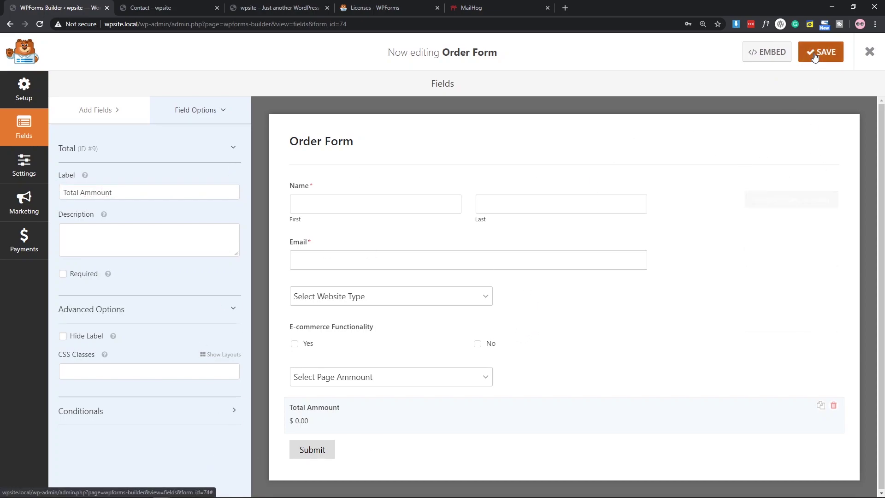
Check the Contact page preview, then exit the form builder.
click(148, 8)
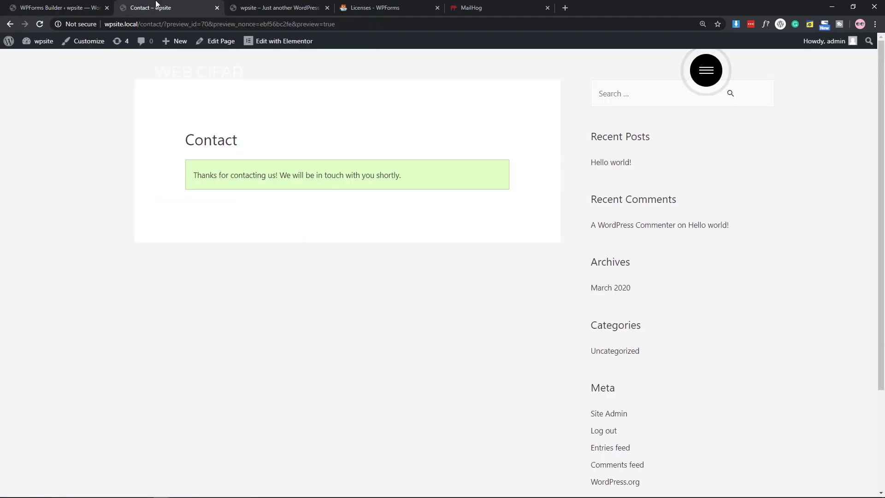
click(59, 8)
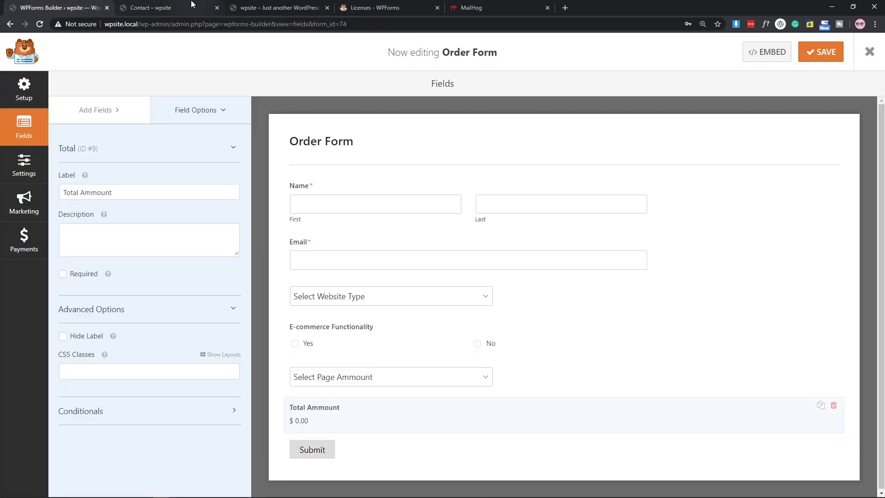
click(869, 52)
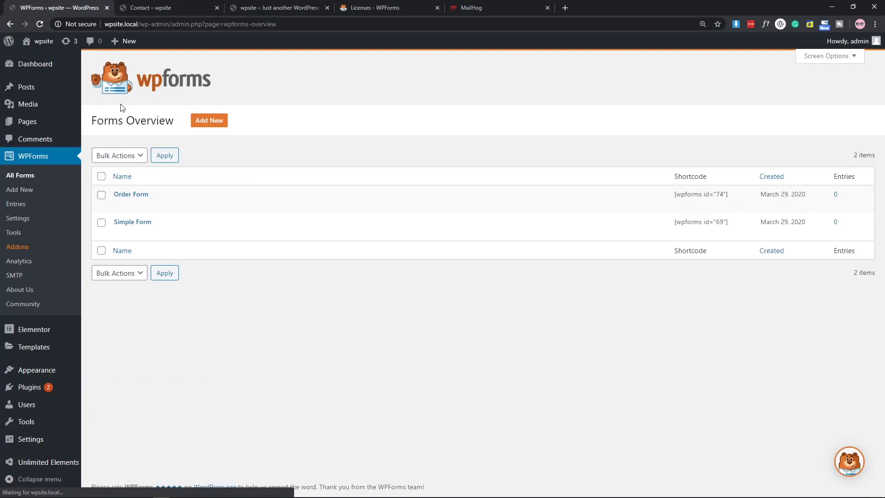
In the Contact page editor, switch the WPForms block to Order Form and update the page.
click(101, 123)
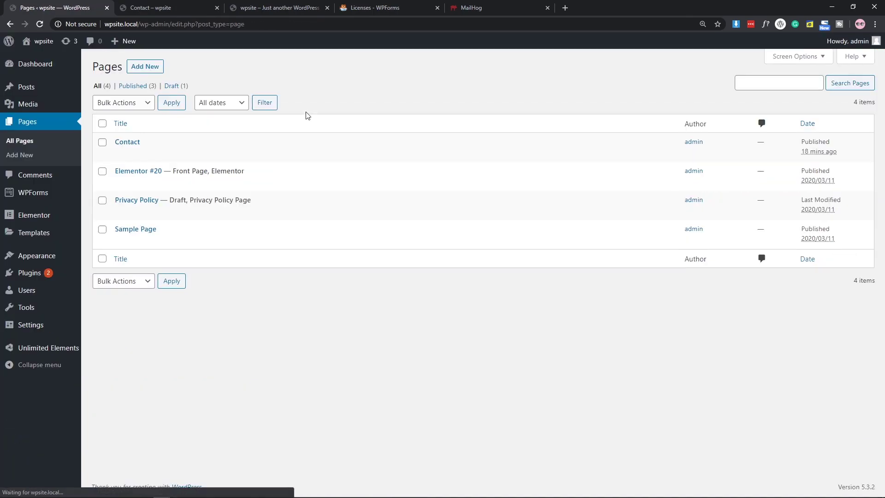
click(119, 153)
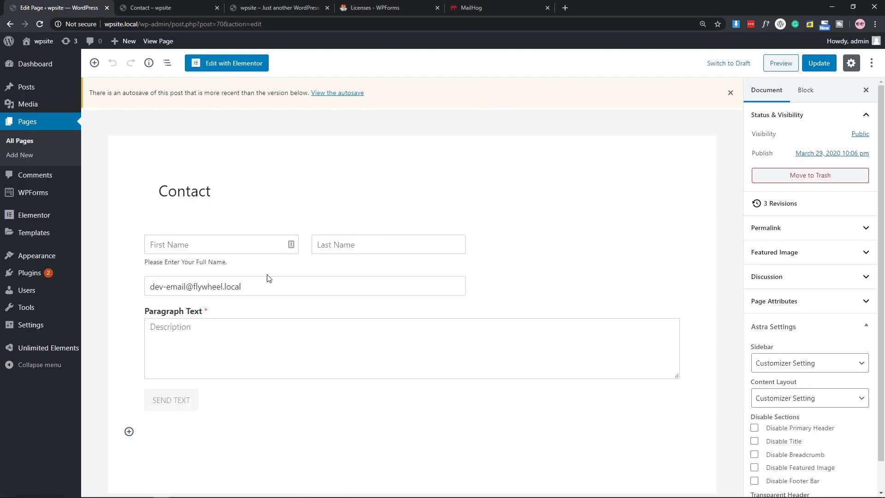
click(341, 307)
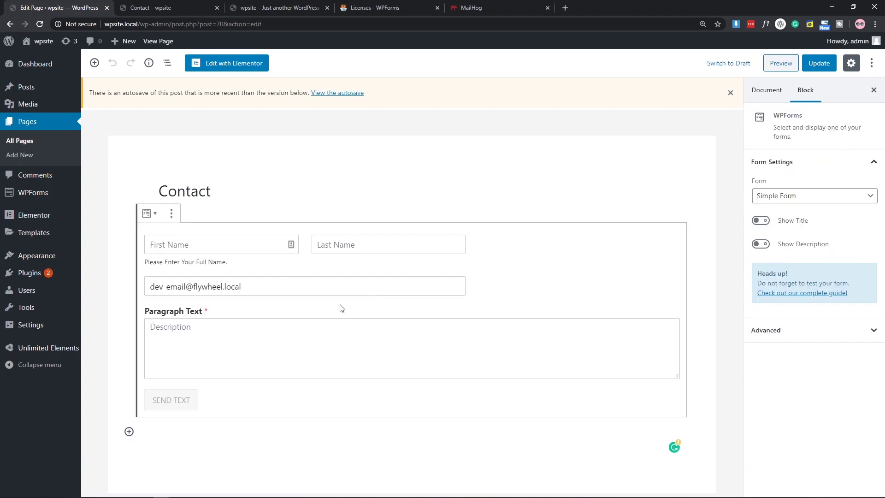
click(779, 195)
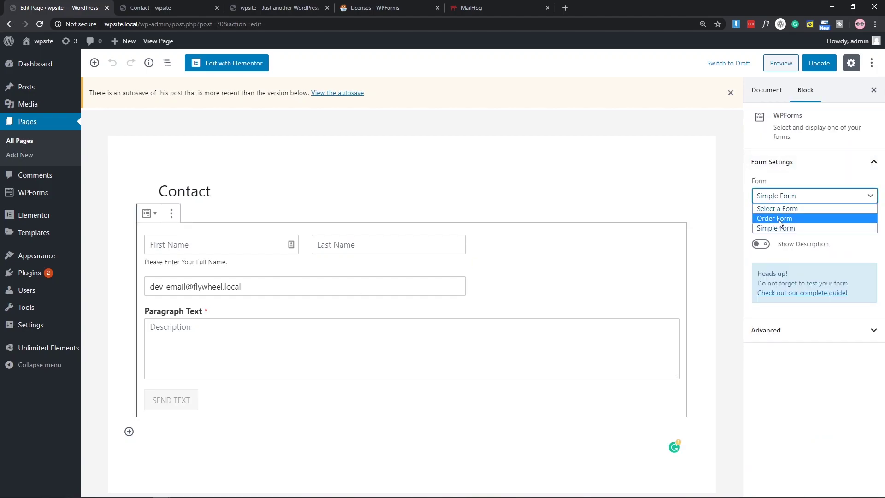
click(779, 219)
click(816, 67)
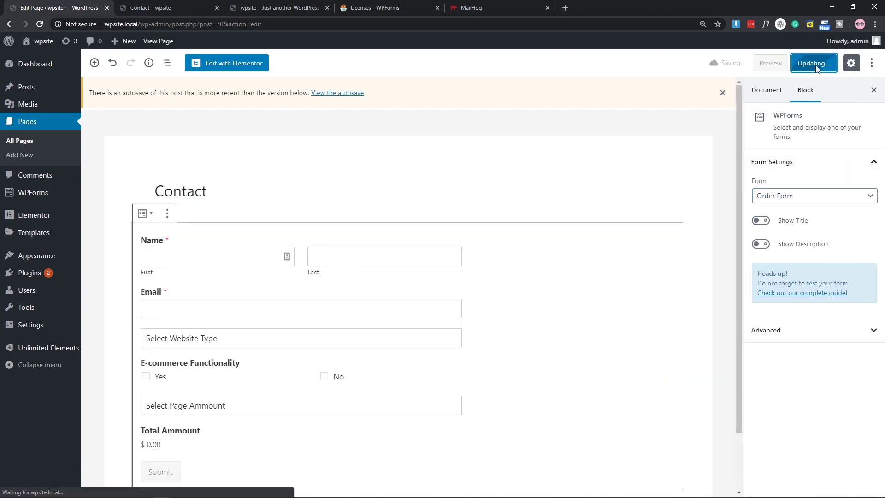
click(152, 8)
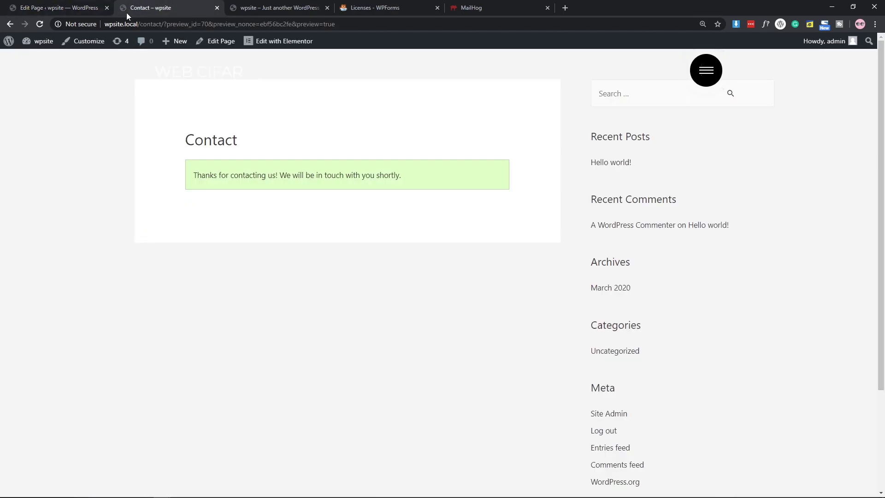
Reload the Contact preview, accept the resubmission prompt, and return to the Contact page editor.
click(44, 24)
click(483, 96)
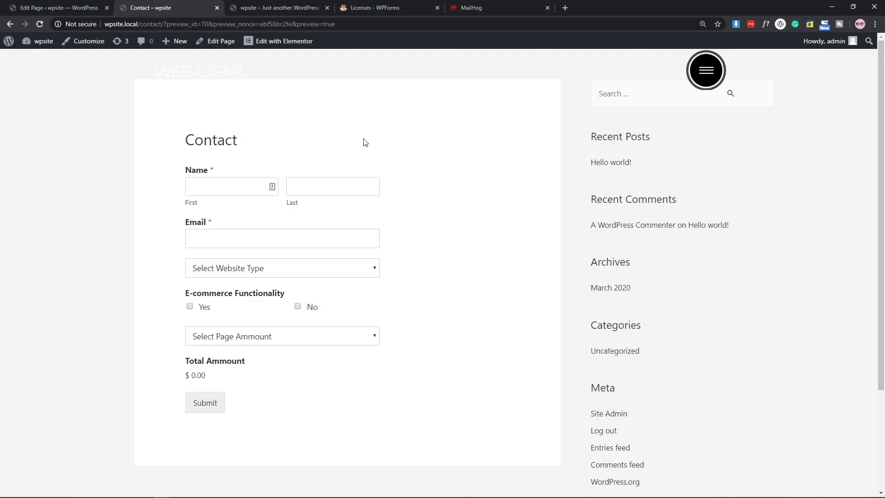
click(68, 5)
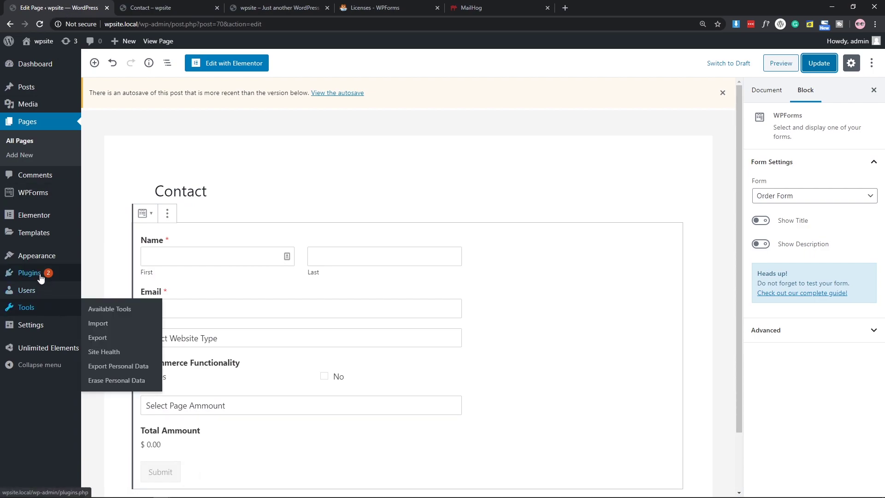
Browse the WPForms Addons page, then open the Order Form for editing from All Forms.
mouse_move(36, 201)
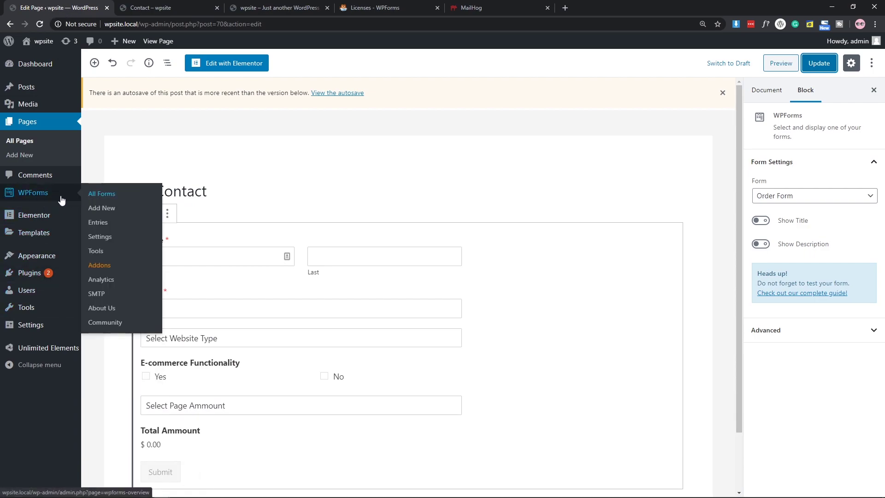
click(100, 267)
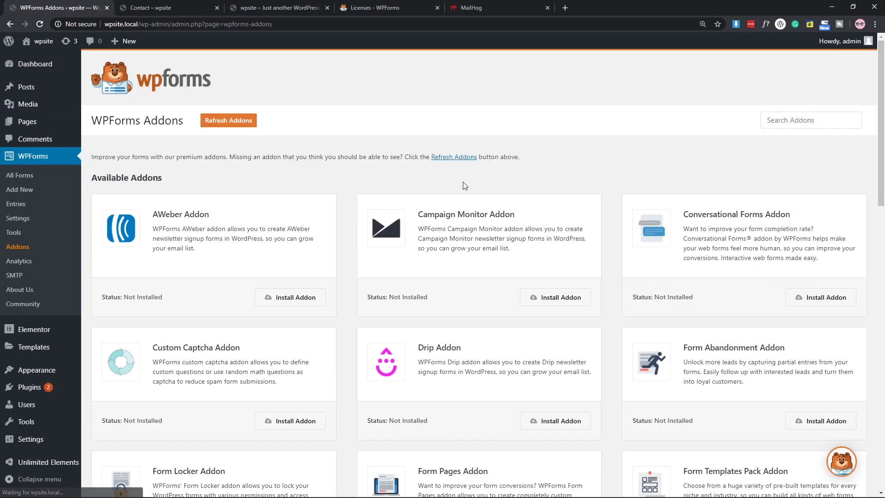
scroll(620, 179, down, 3)
scroll(618, 177, down, 3)
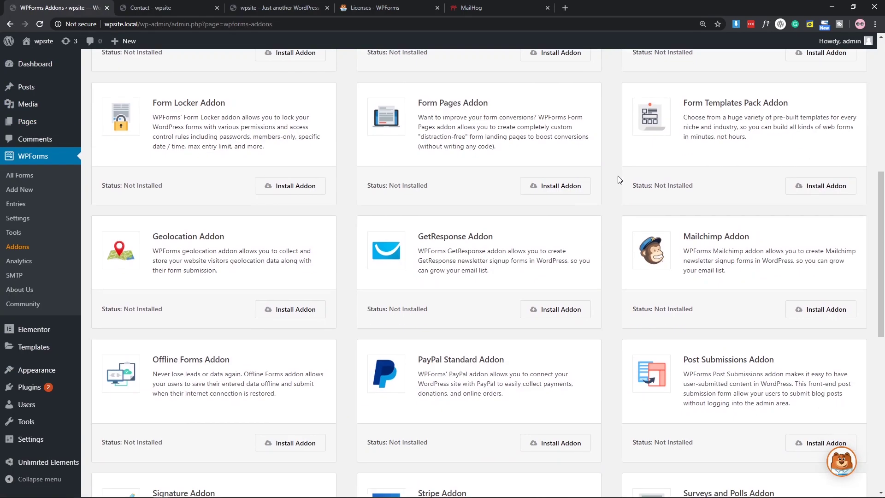
scroll(618, 178, up, 6)
click(20, 175)
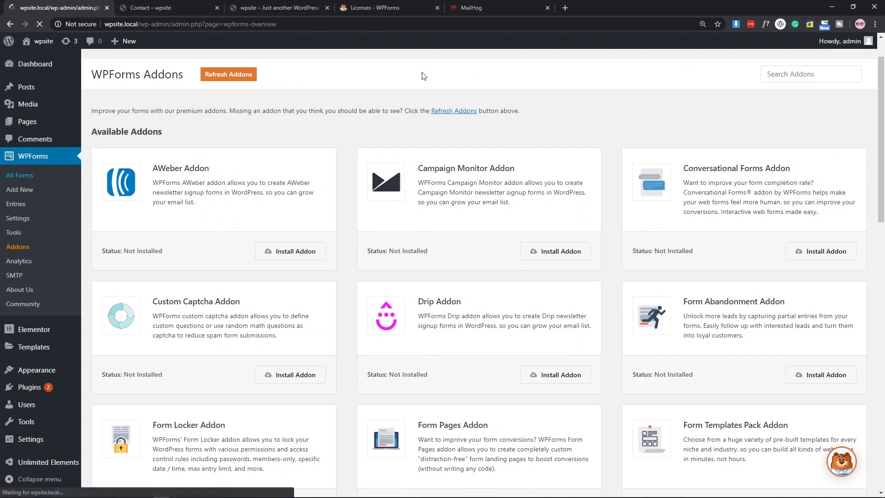
click(120, 203)
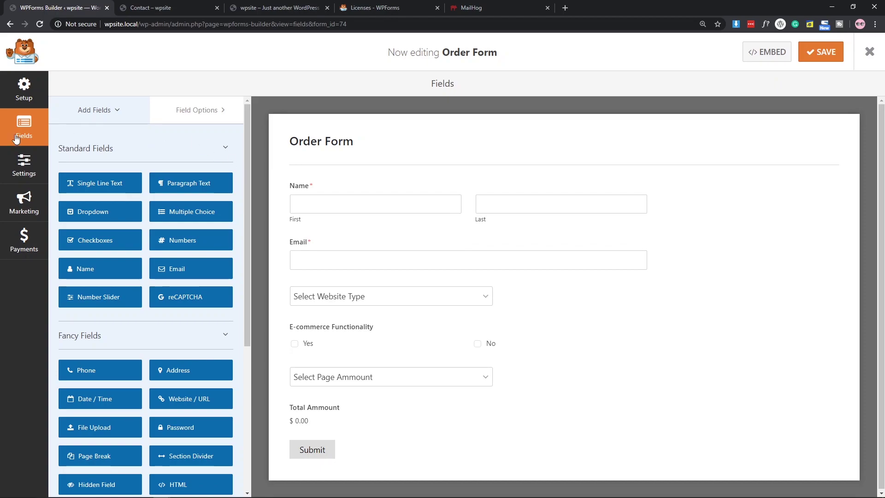
Install and activate the PayPal Standard addon from the Order Form's Payments, then expand its settings.
click(24, 258)
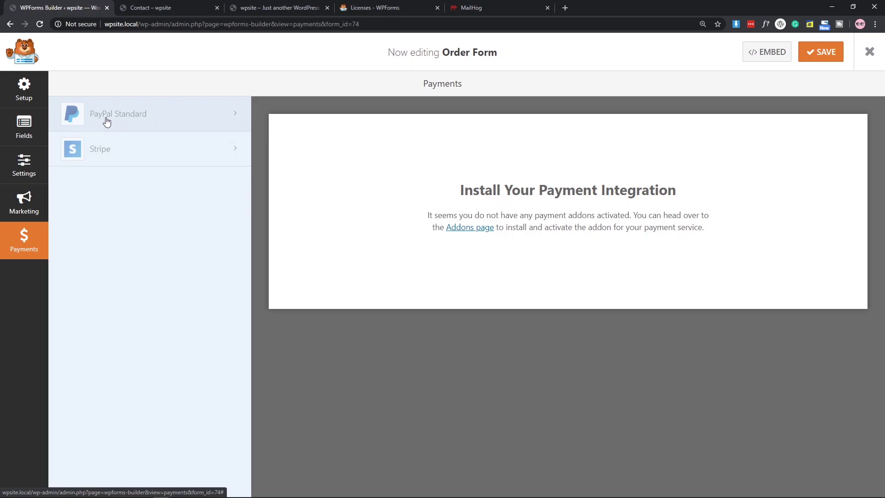
click(141, 124)
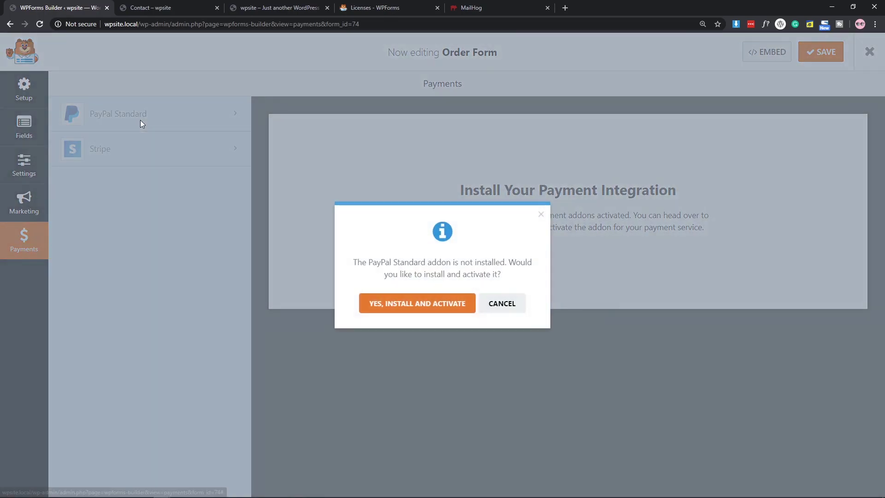
click(388, 307)
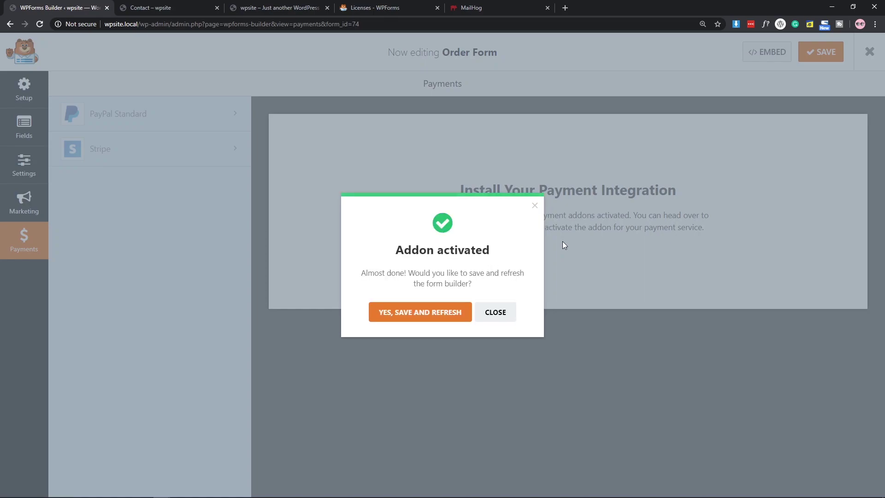
click(397, 318)
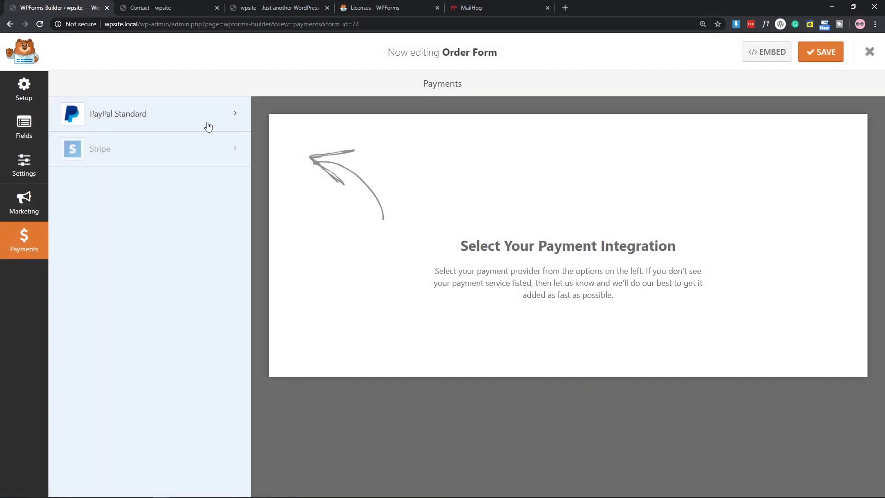
click(208, 126)
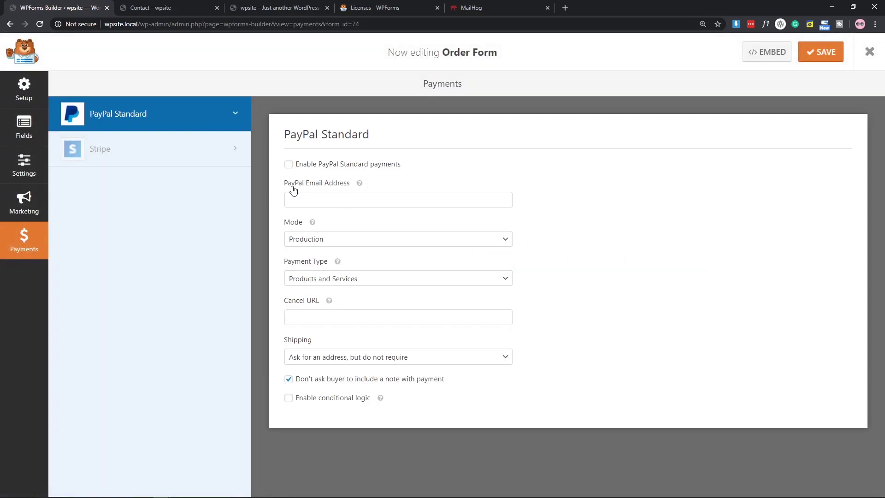
Enter the PayPal email address and enable PayPal Standard payments.
click(322, 205)
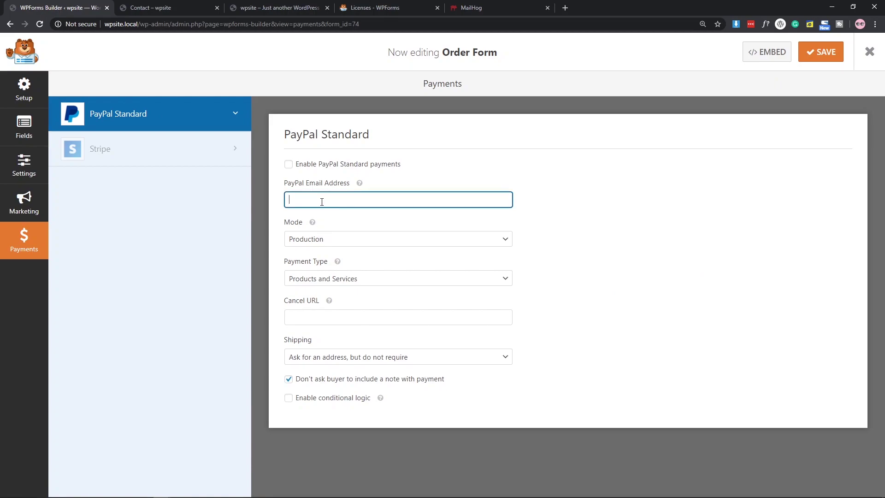
text(123@gmail.com)
click(386, 166)
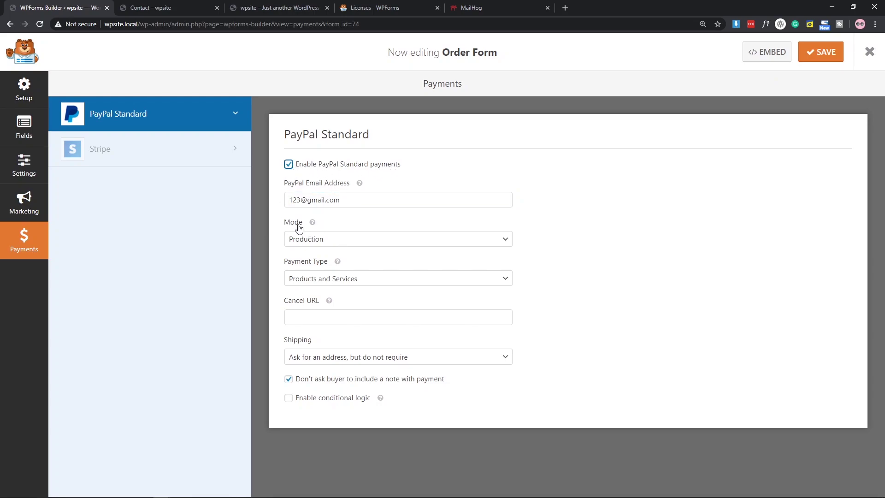
Set the PayPal payment mode to Test / Sandbox.
click(315, 240)
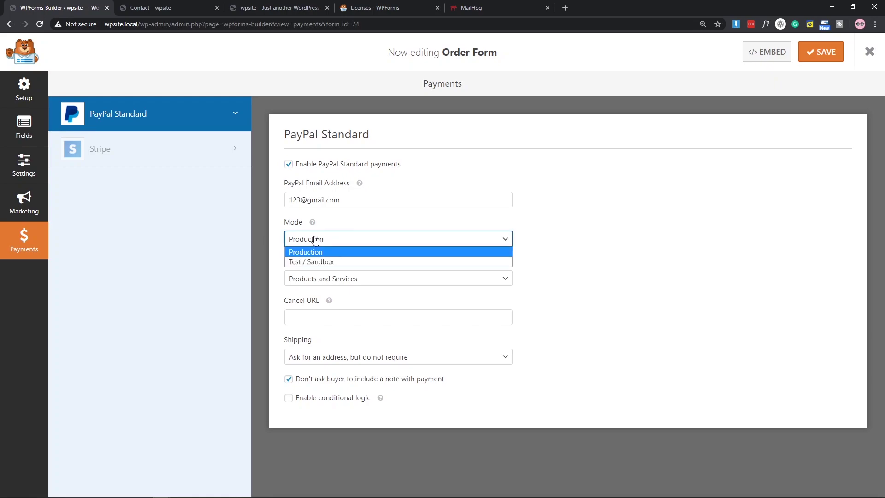
click(311, 262)
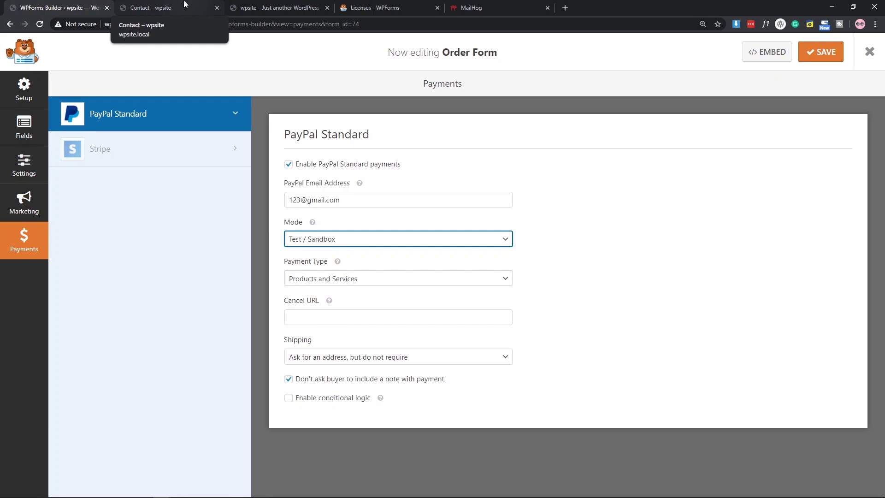
click(350, 239)
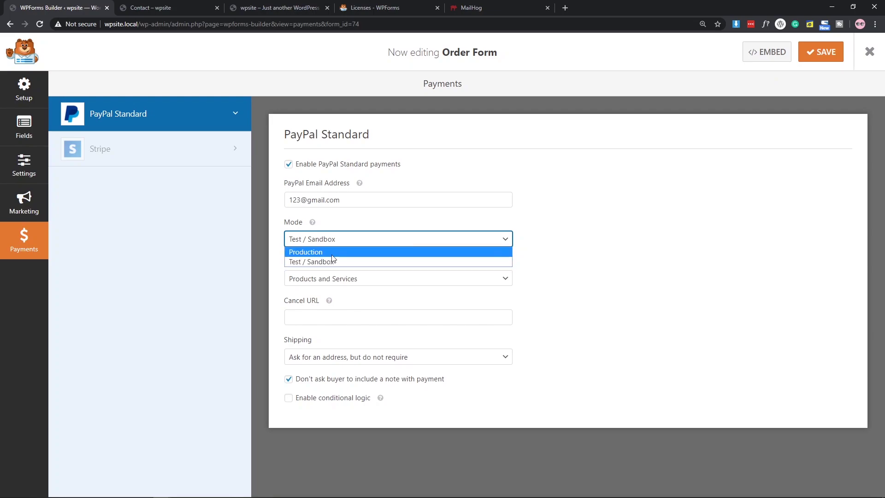
click(305, 252)
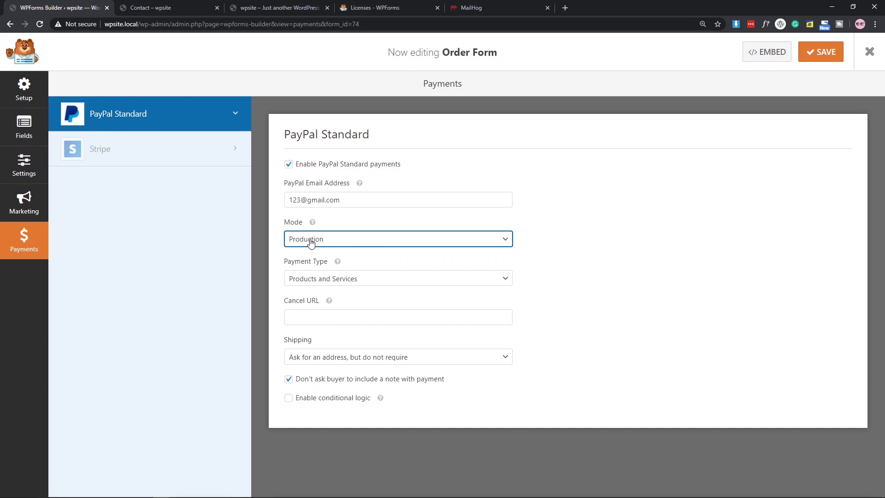
click(311, 243)
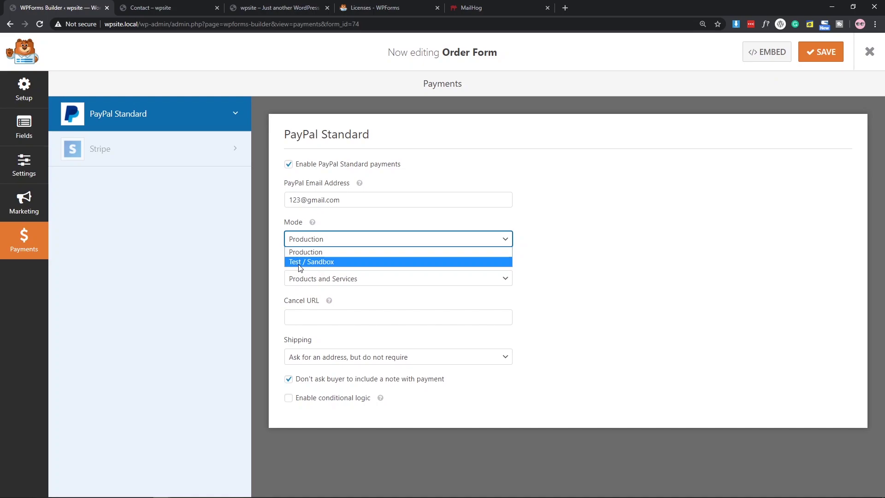
click(299, 263)
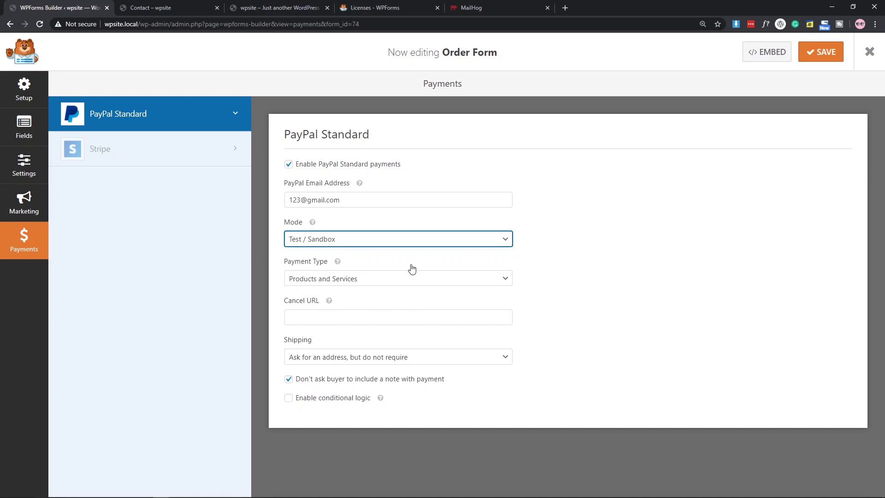
Keep Products and Services as payment type and set Shipping to 'Don't ask for an address'.
click(324, 278)
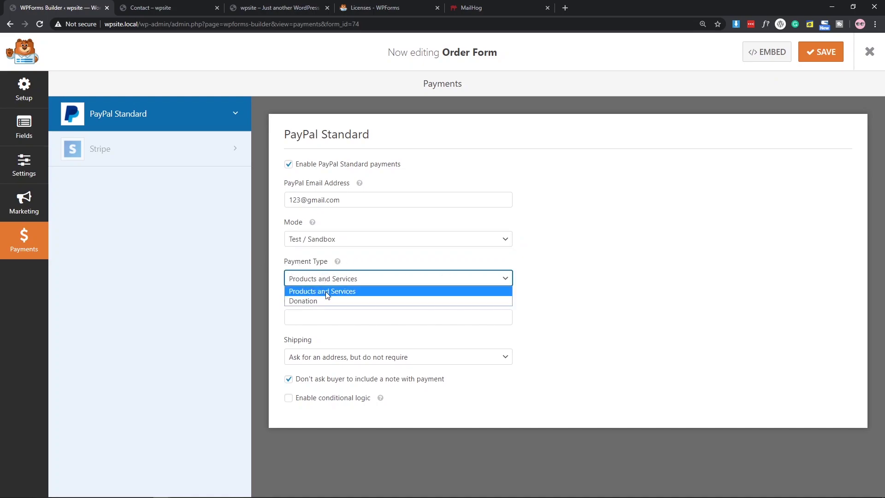
click(323, 289)
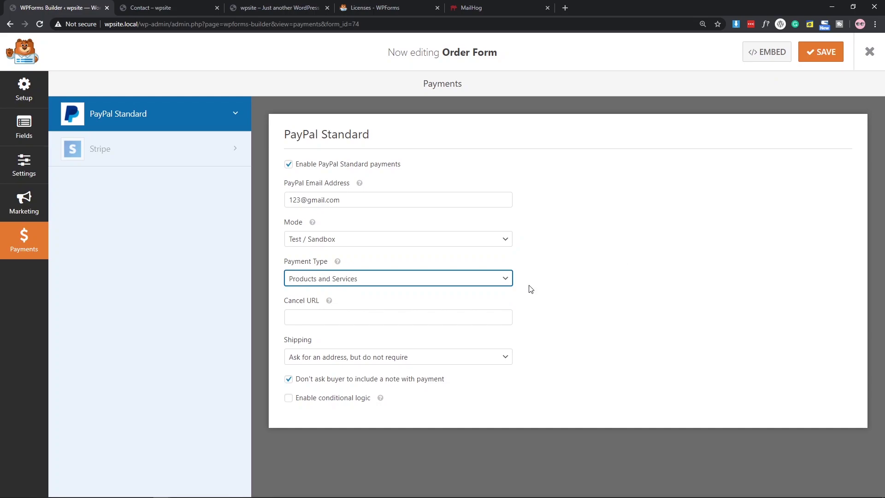
click(299, 318)
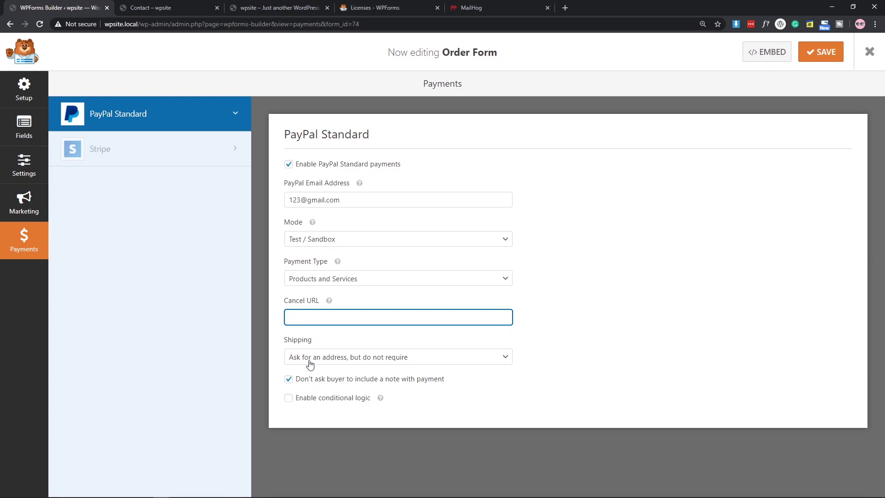
click(364, 359)
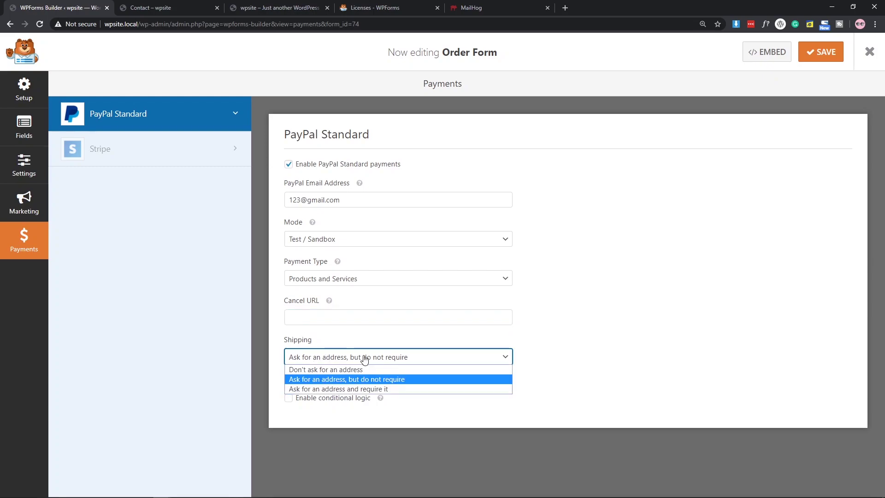
click(322, 371)
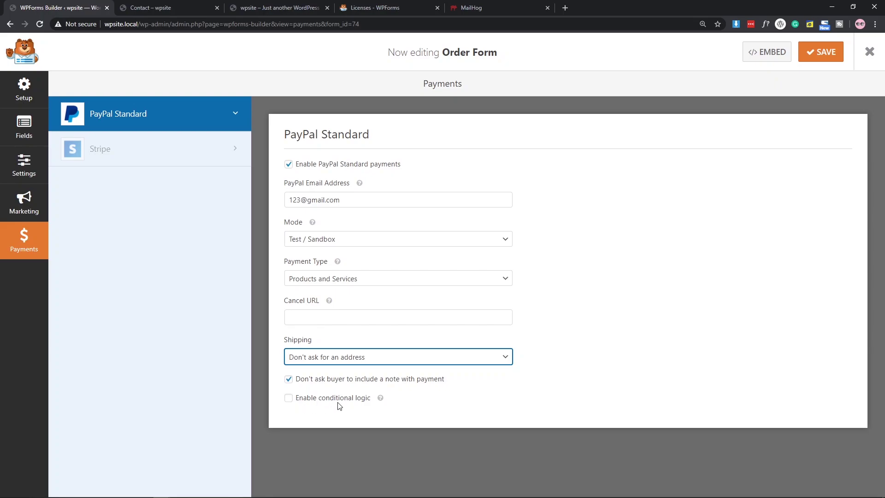
Toggle conditional logic on and off, leaving it disabled, and save the Order Form.
click(303, 399)
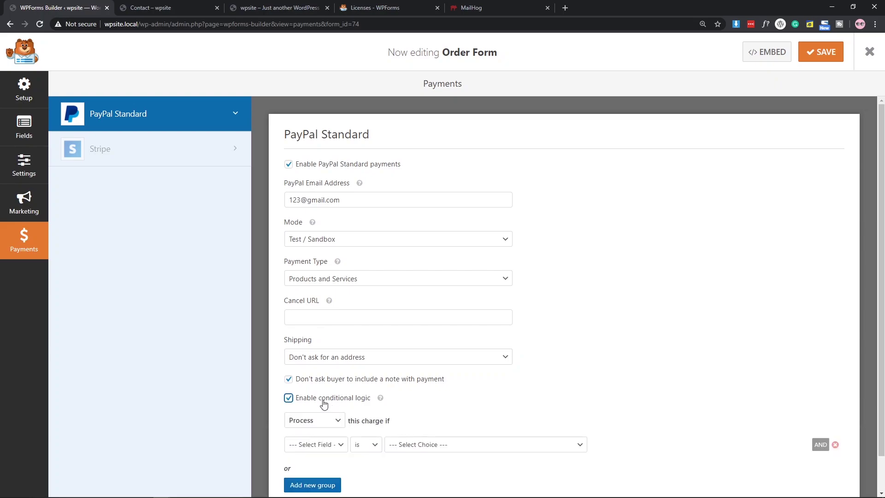
click(321, 398)
click(422, 306)
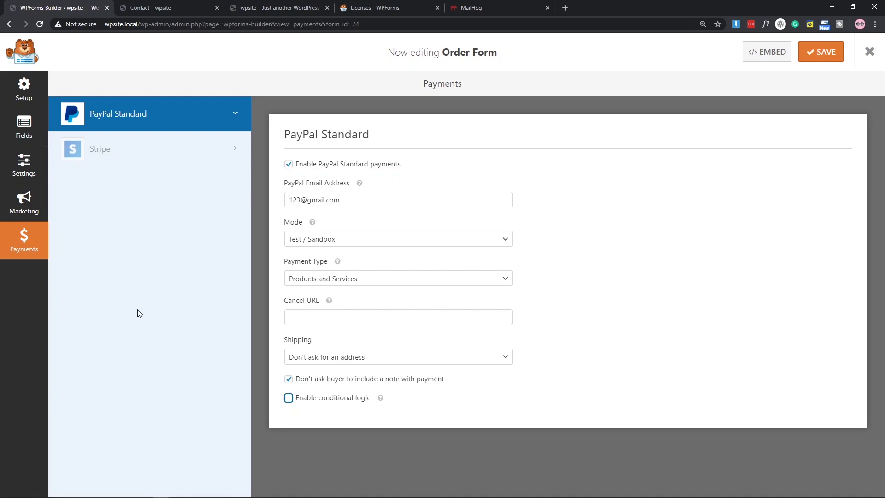
click(288, 397)
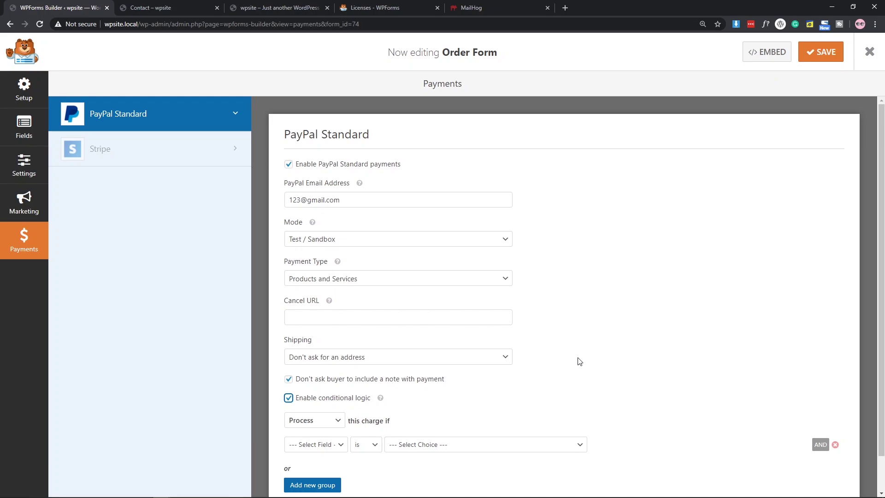
scroll(579, 361, down, 1)
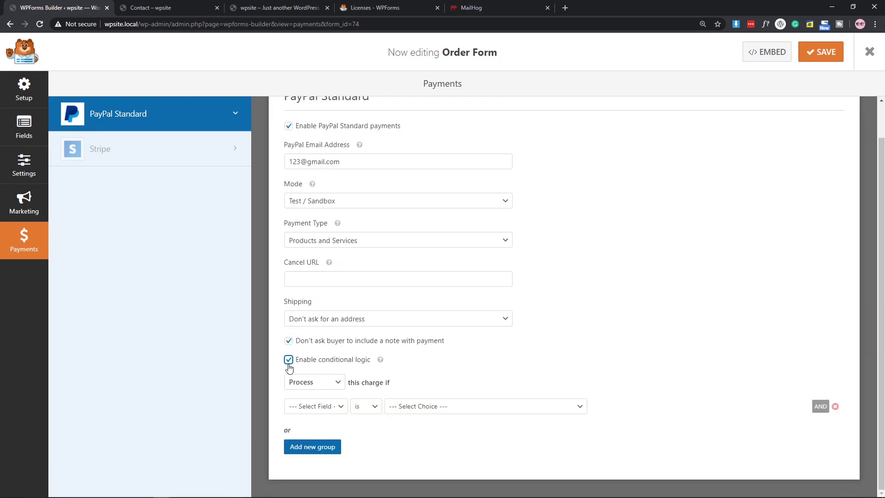
click(288, 360)
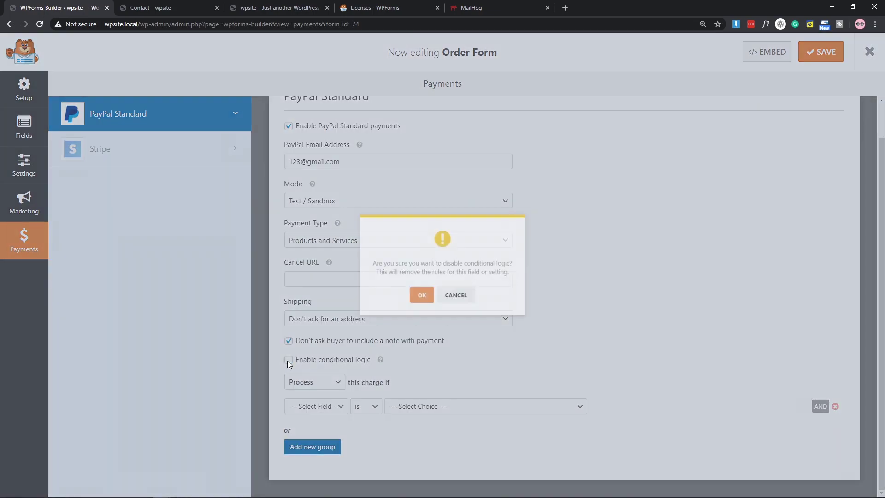
click(417, 300)
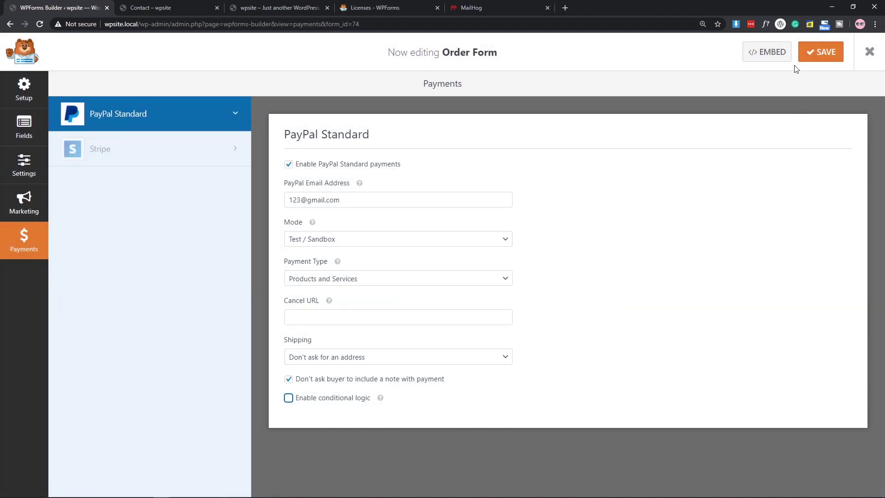
click(807, 52)
On the Contact preview, fill the name fields with 'Test' and 'test' and enter a test email address.
click(155, 6)
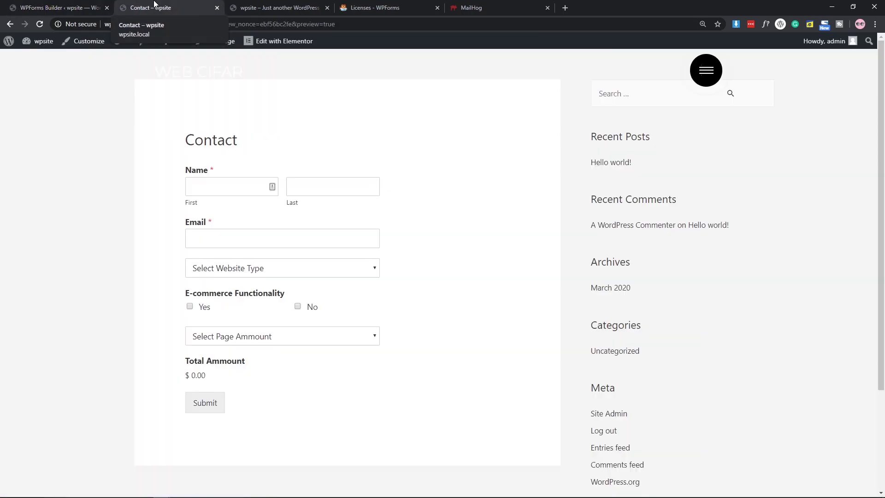
click(226, 187)
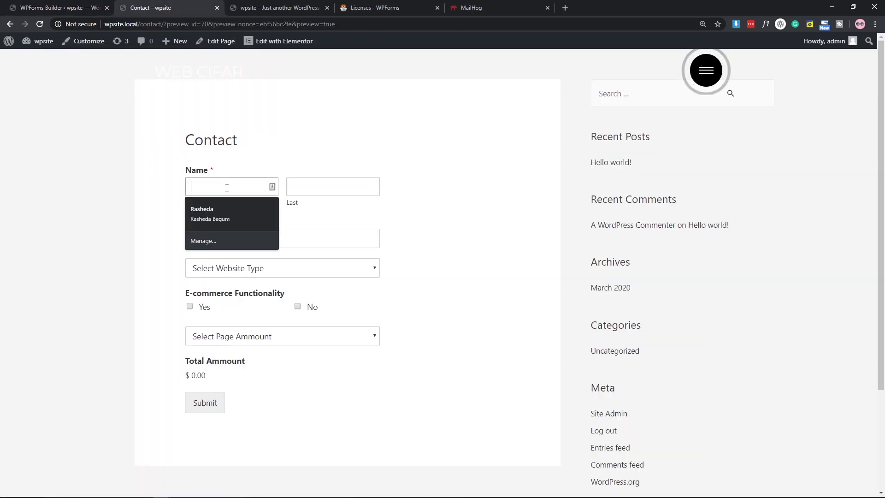
text(Test)
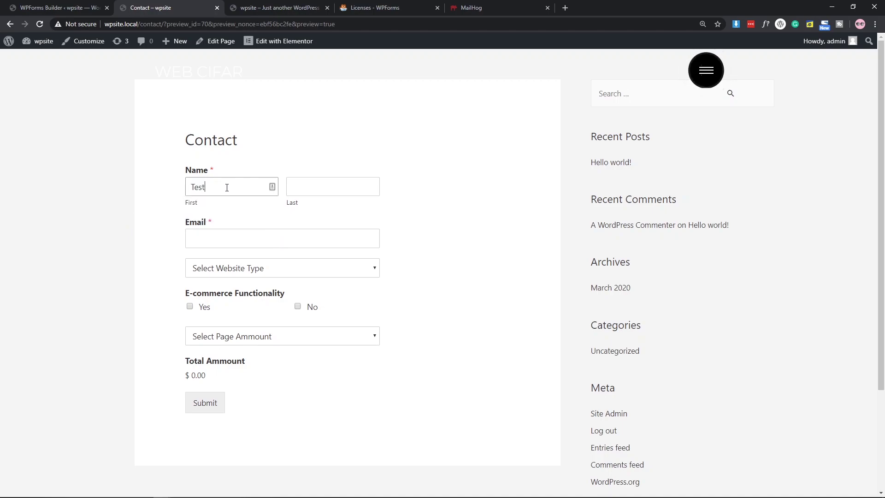
click(342, 183)
text(test)
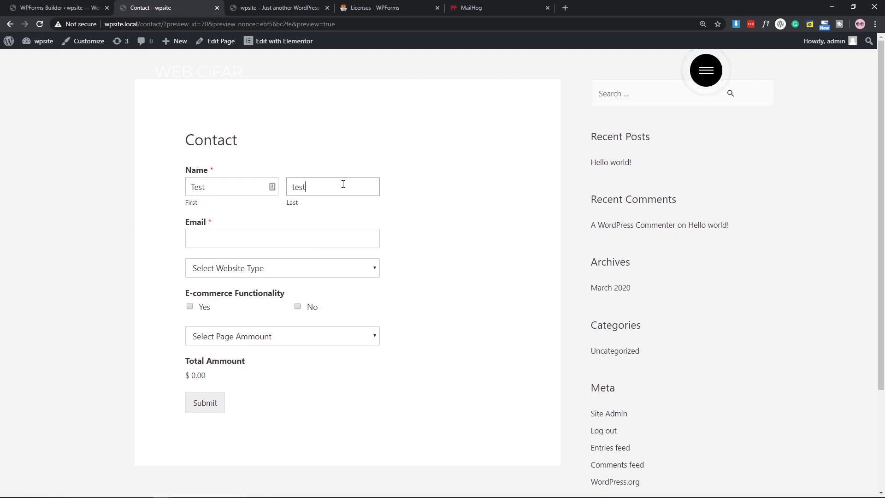
click(265, 244)
text(123@123.com)
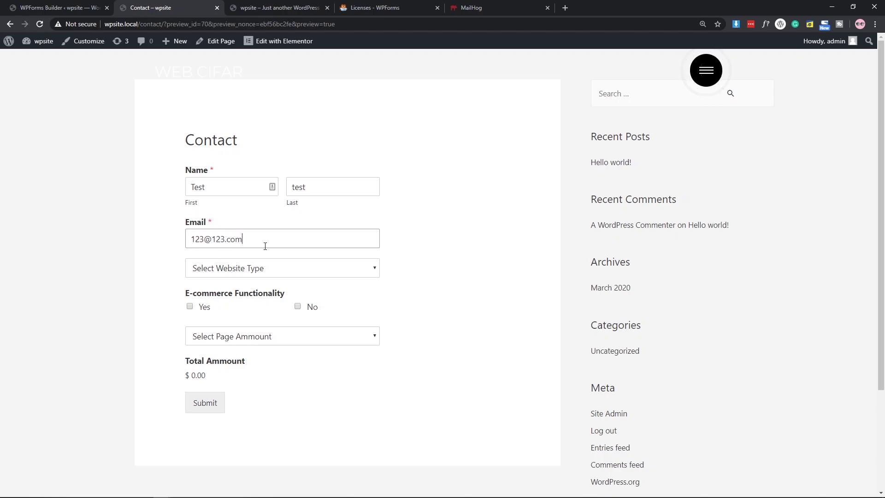
Choose Normal website as the website type and check the $500.00 total.
click(263, 271)
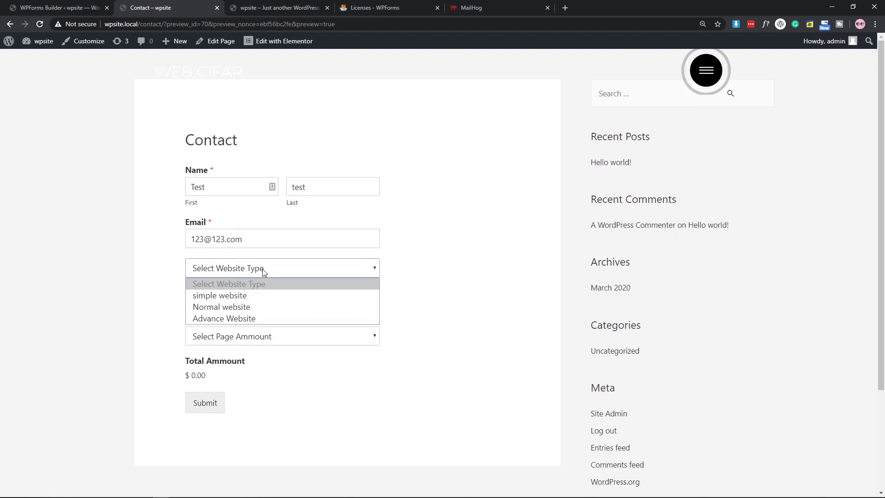
click(239, 308)
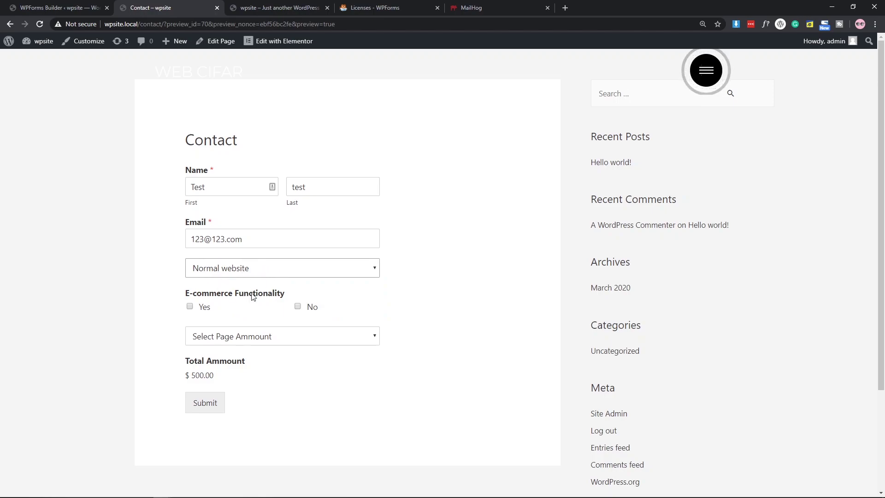
drag(193, 375, 241, 376)
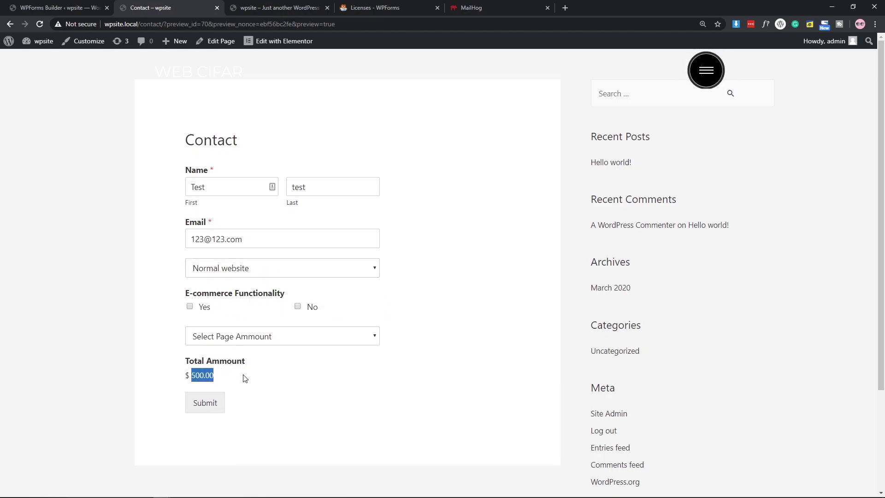
click(249, 377)
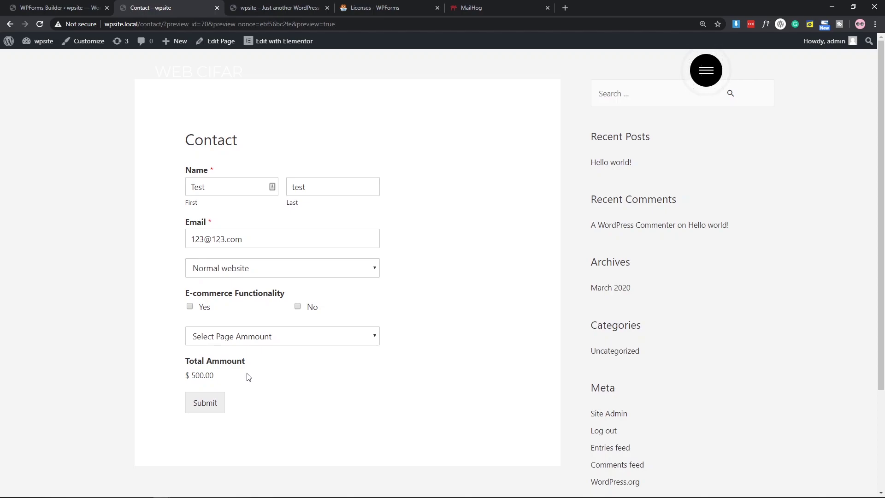
Try Advance Website and simple website, then settle back on Normal website.
click(229, 268)
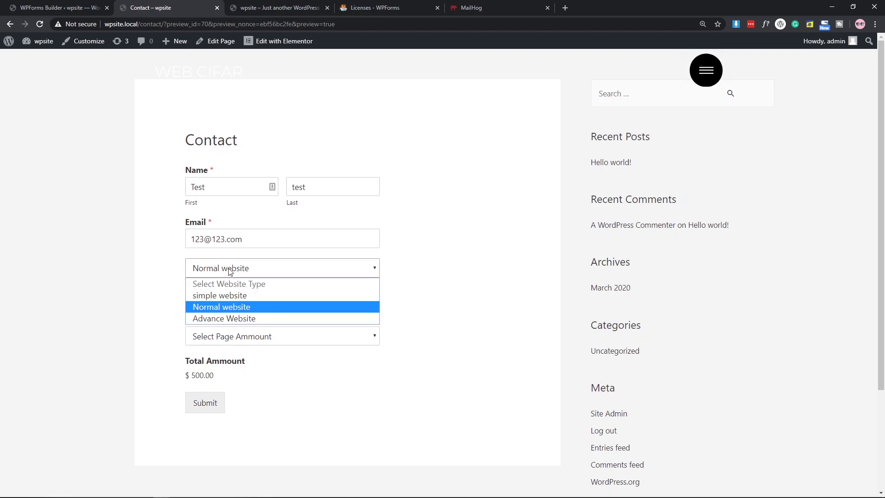
click(229, 317)
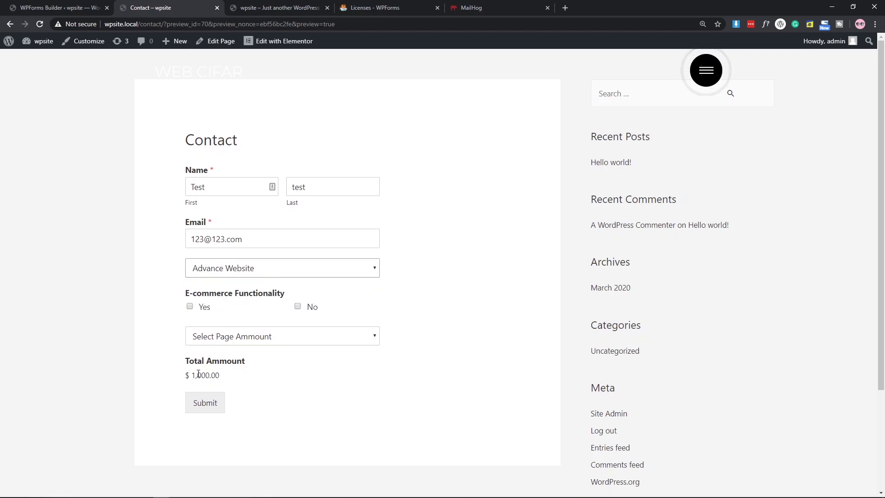
click(245, 272)
click(231, 295)
click(229, 274)
click(226, 306)
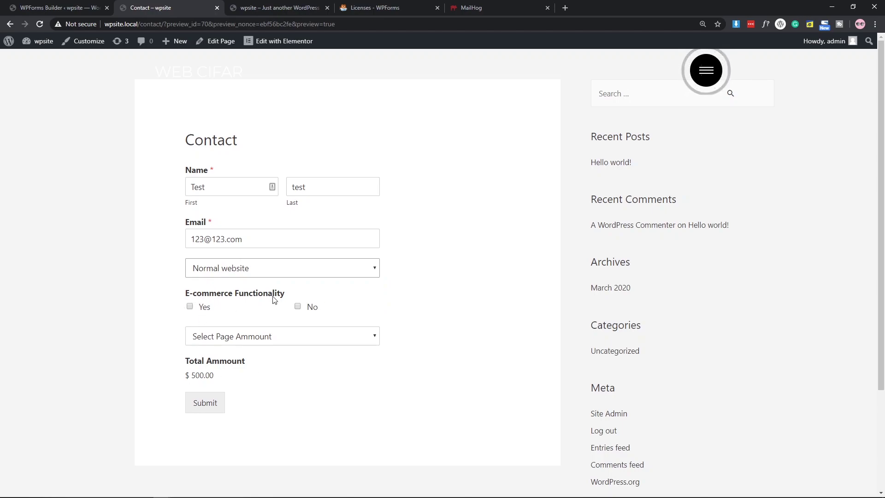
Tick both No and Yes under E-commerce Functionality, raising the total to 700.00.
click(298, 306)
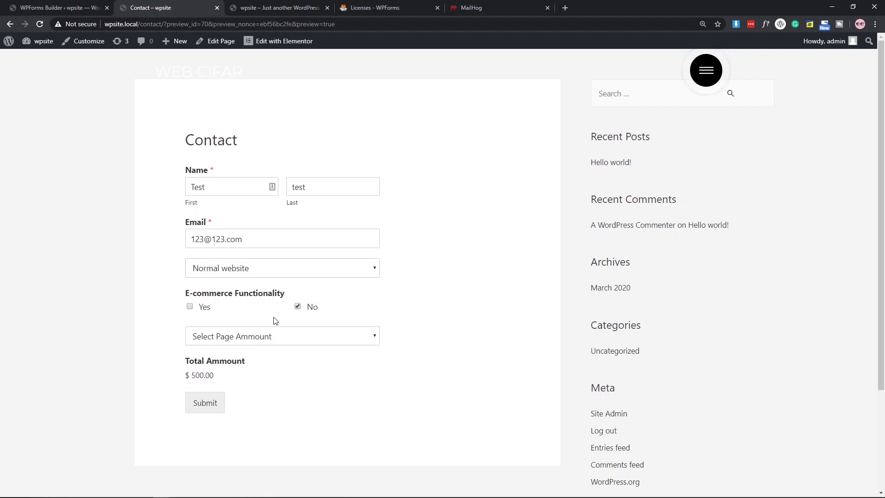
double_click(196, 376)
click(254, 382)
click(190, 307)
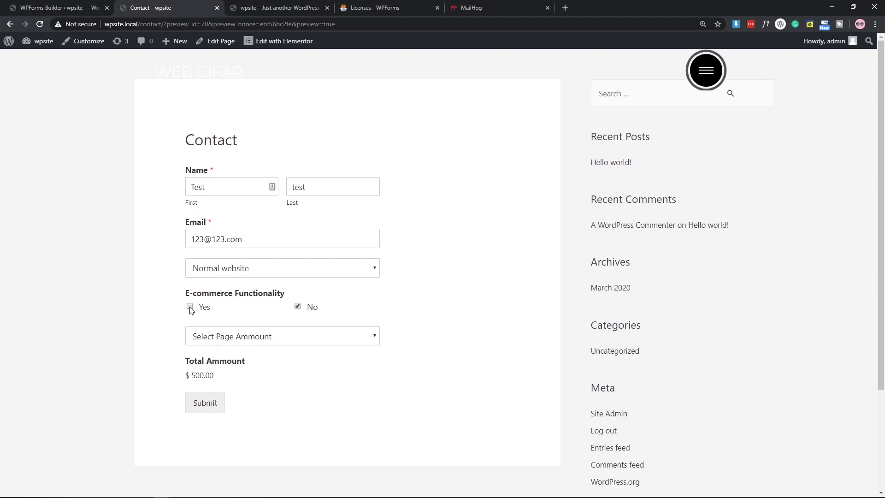
double_click(193, 375)
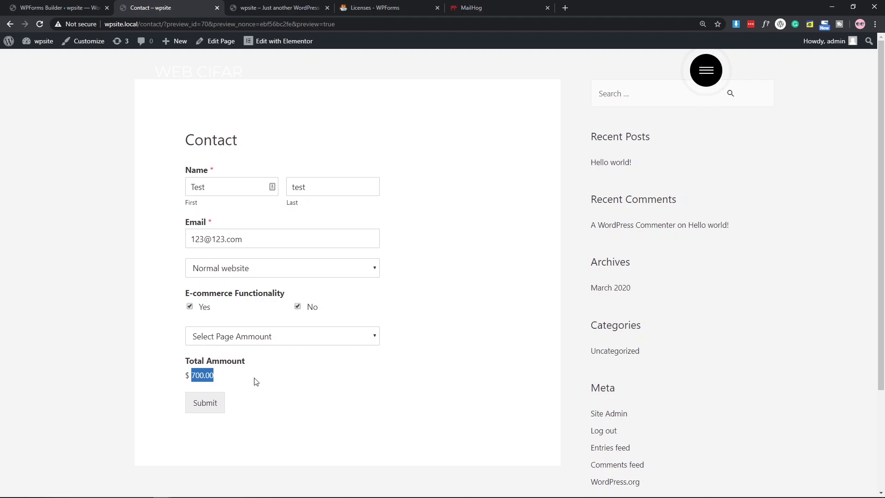
Choose 10-15pages so the total reaches $1,400.00, then submit the Contact form.
click(225, 344)
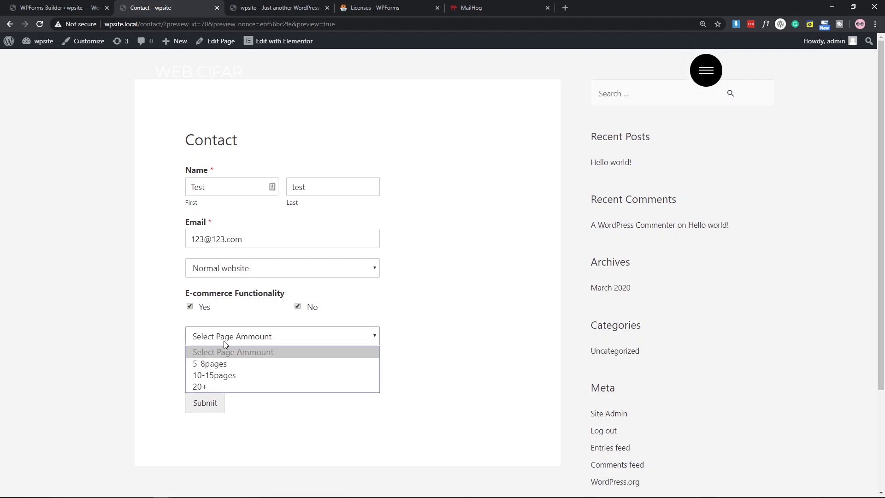
click(222, 375)
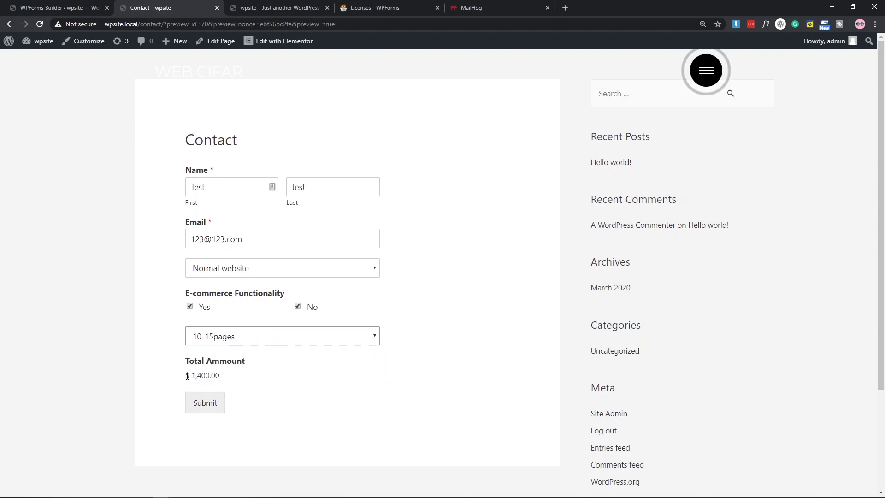
drag(187, 376, 326, 376)
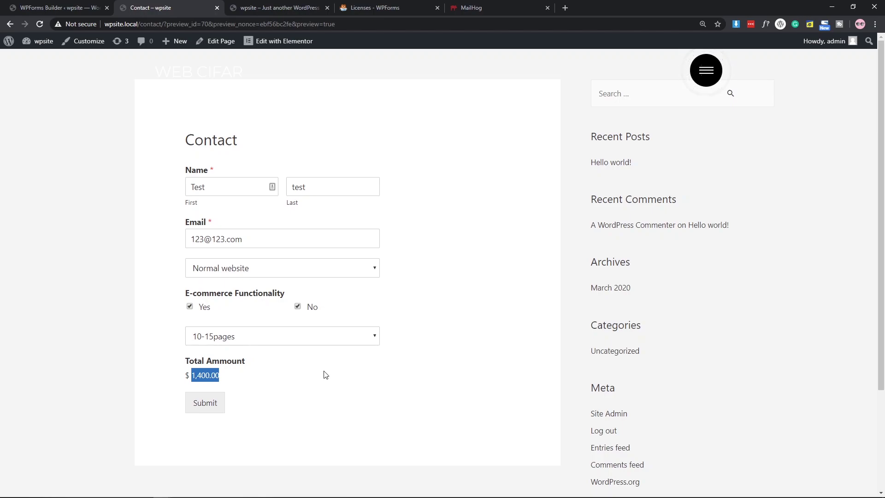
click(212, 410)
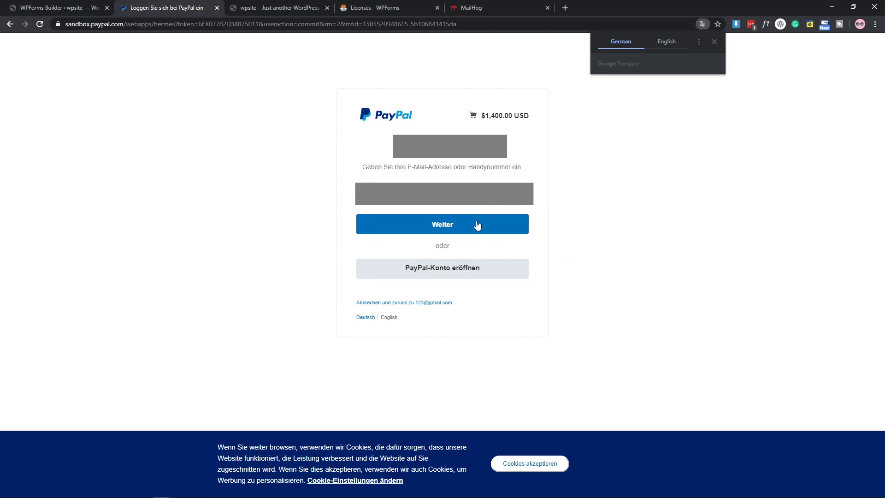
Translate the $1,400.00 PayPal Sandbox login page into English, then go back to the Contact form.
click(666, 41)
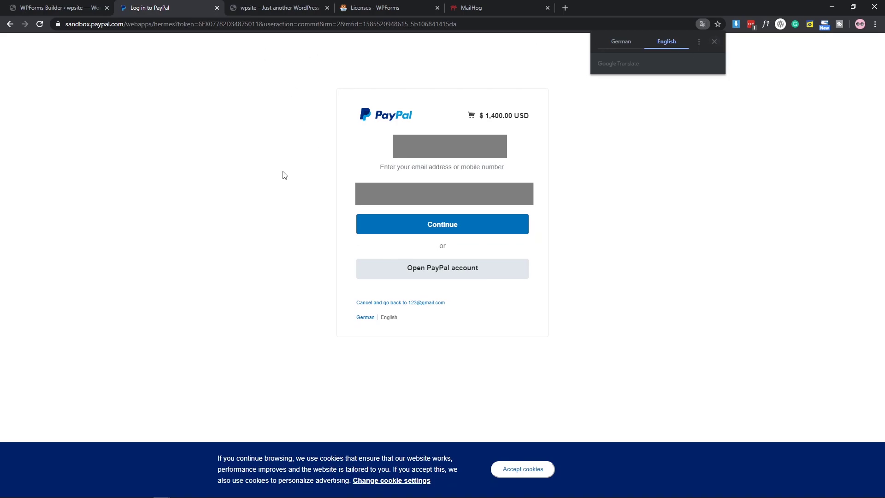
key(alt+Left)
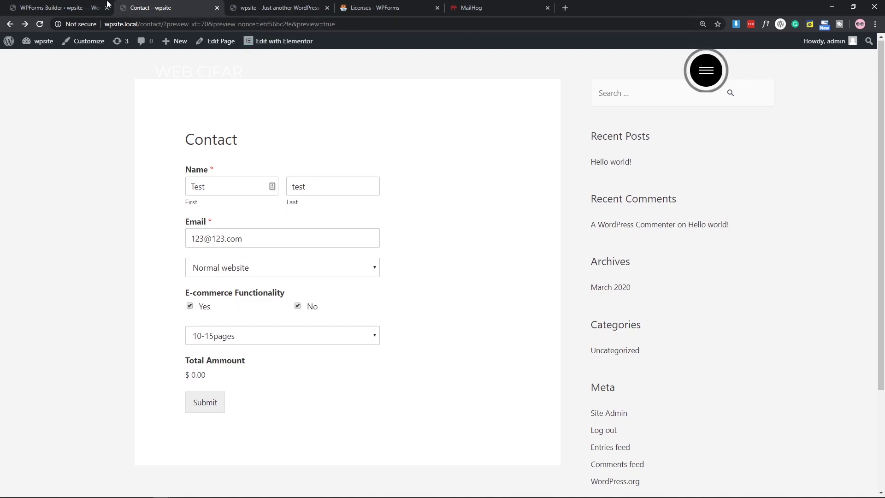
Close the Order Form builder and start a new form named 'Confirmation Form'.
click(94, 8)
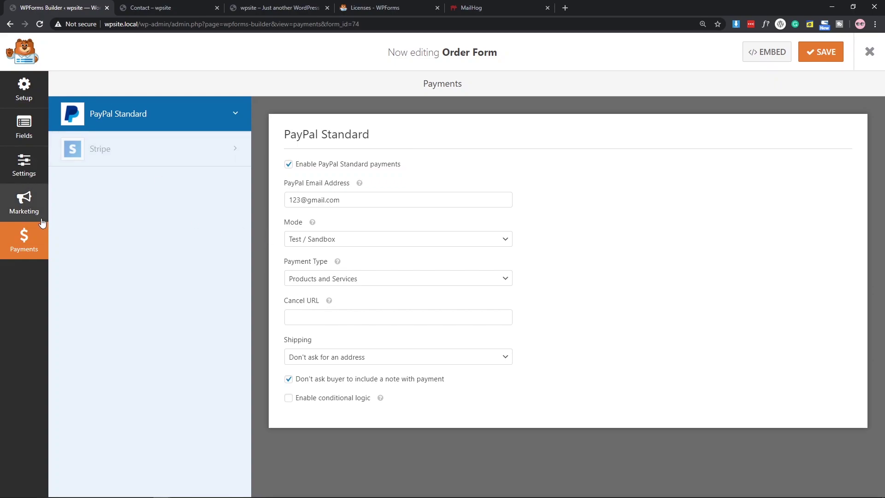
click(869, 52)
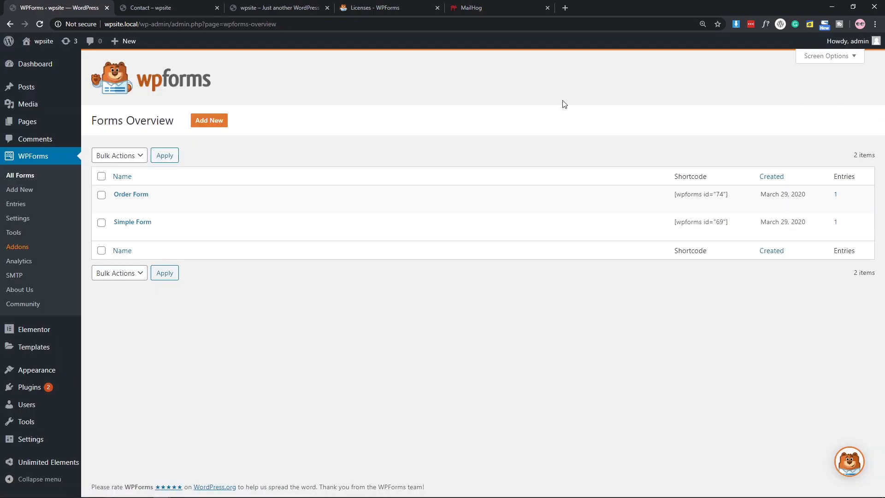
click(209, 120)
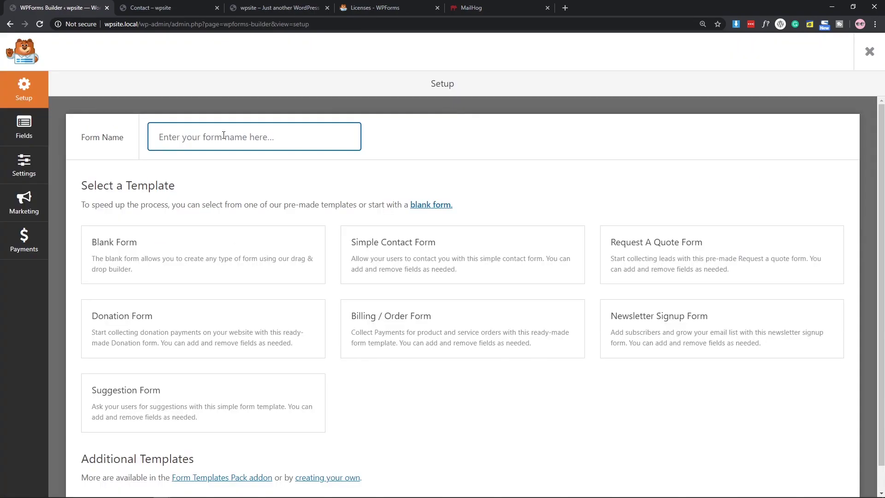
click(224, 135)
text(Confirmation Form)
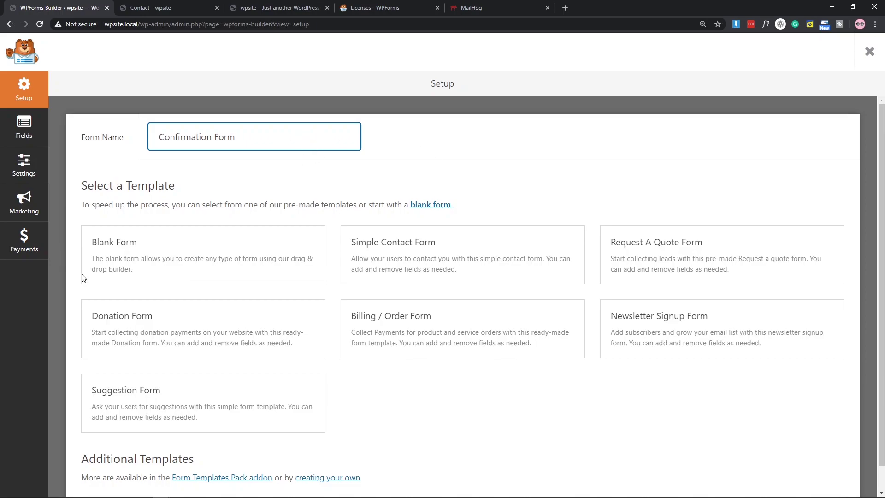
mouse_move(132, 261)
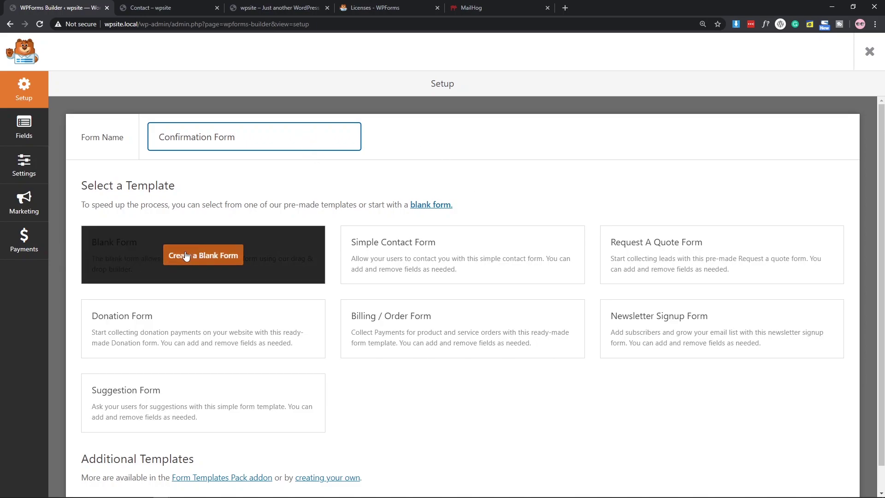
scroll(214, 255, down, 1)
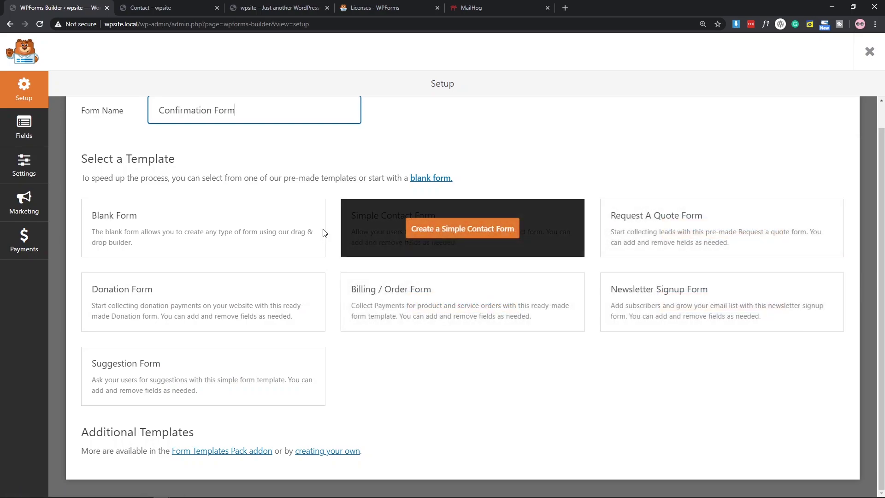
Start from a blank form and add a Name field with an Email field below it.
click(217, 228)
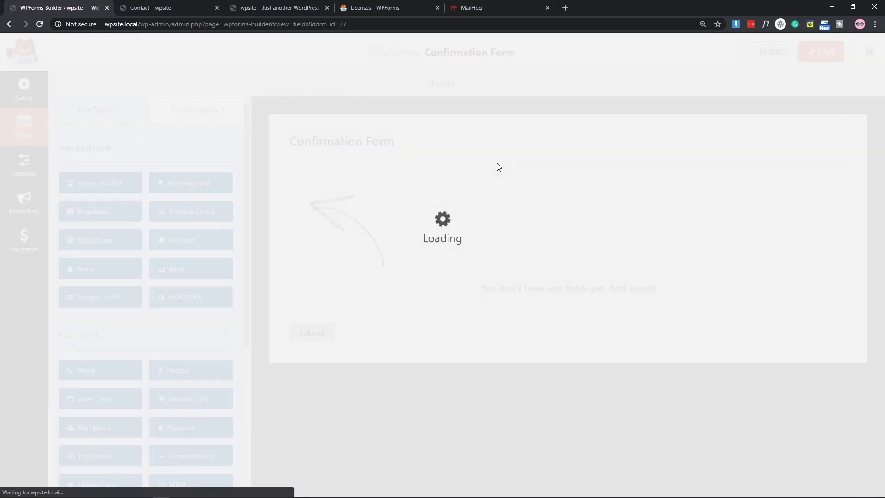
scroll(179, 250, down, 5)
scroll(147, 361, up, 5)
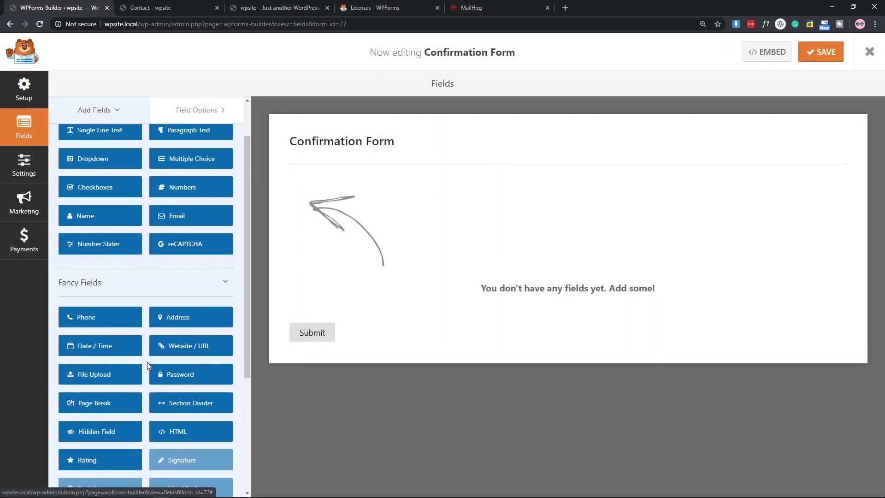
drag(115, 271, 437, 236)
drag(209, 267, 346, 248)
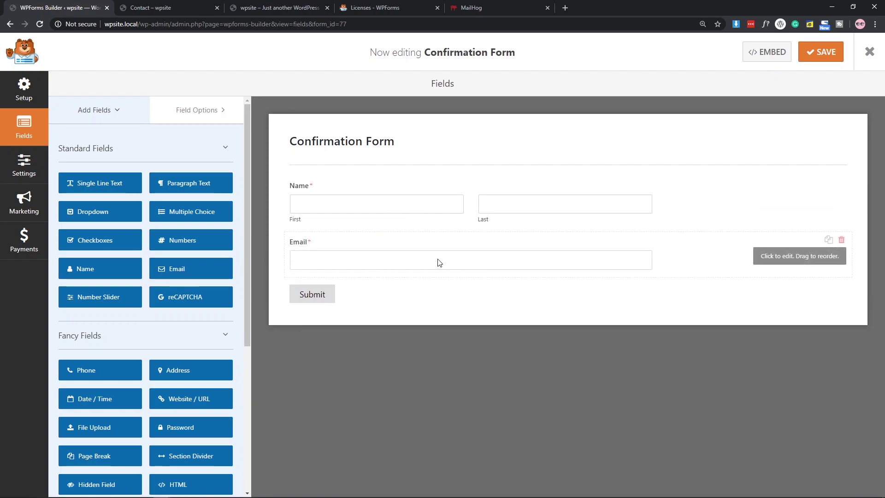
click(417, 264)
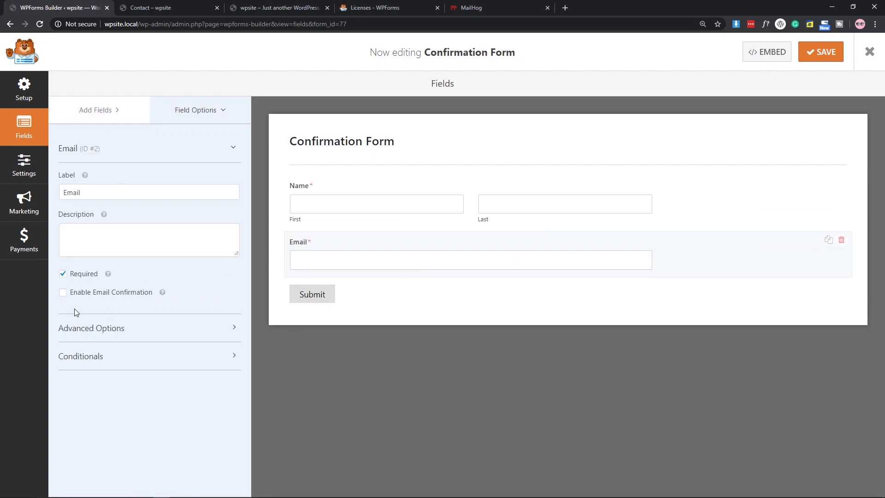
Enable Email Confirmation on the Email field to add a Confirm Email box.
click(82, 293)
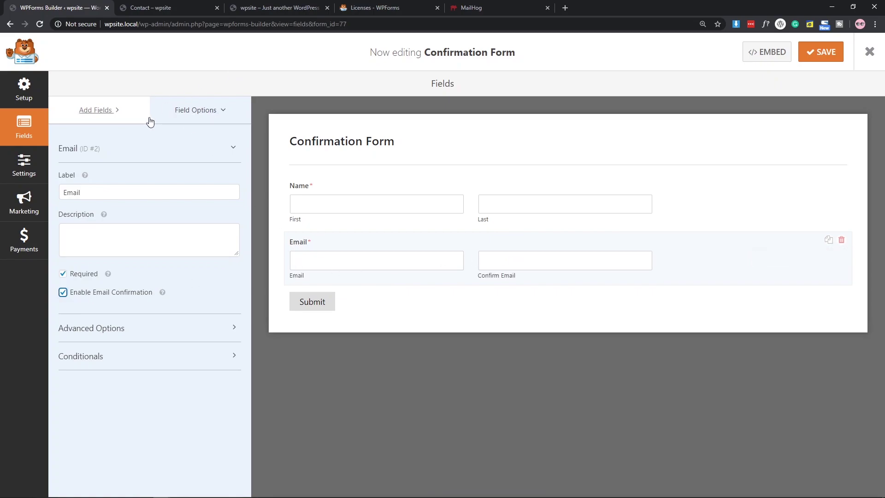
click(87, 110)
scroll(162, 286, down, 5)
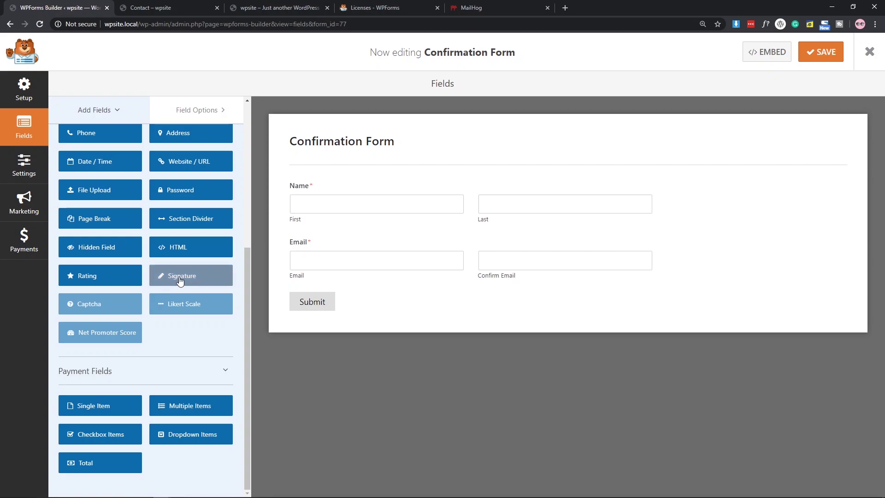
click(180, 279)
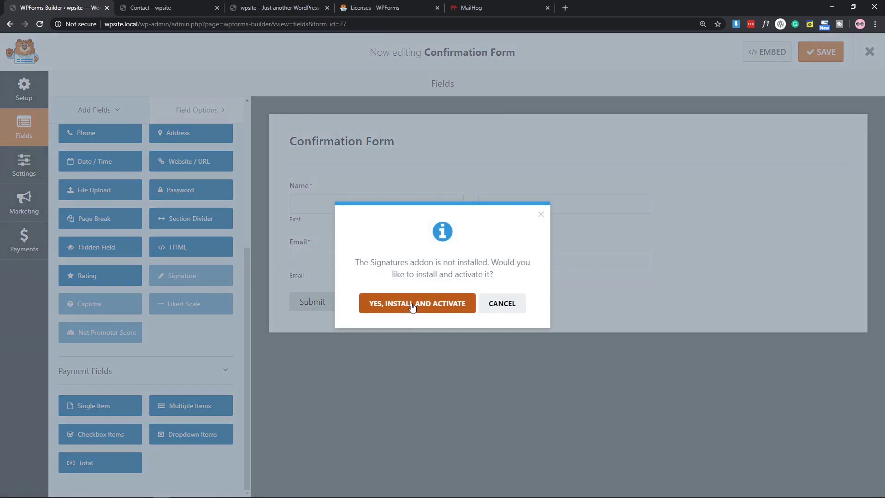
click(398, 311)
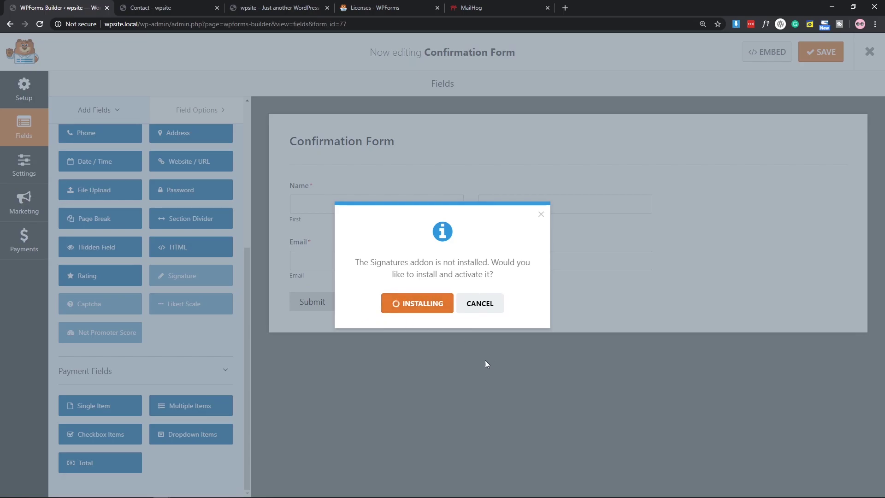
click(406, 320)
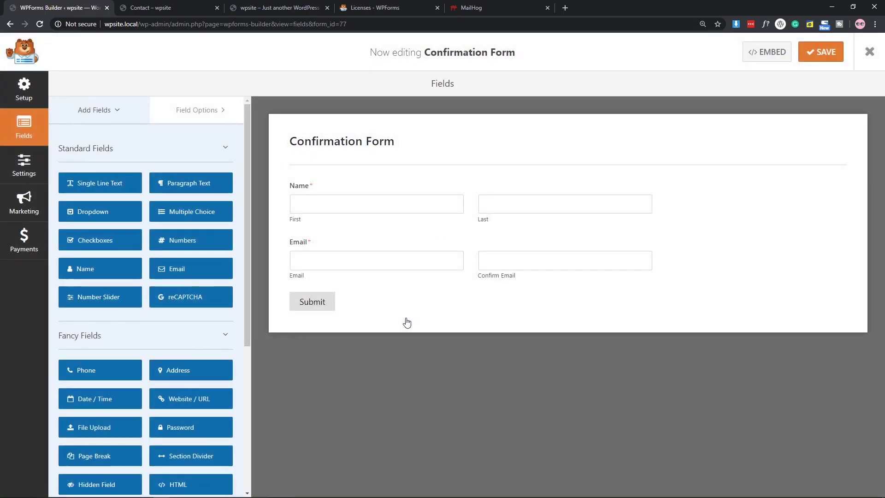
scroll(167, 295, down, 5)
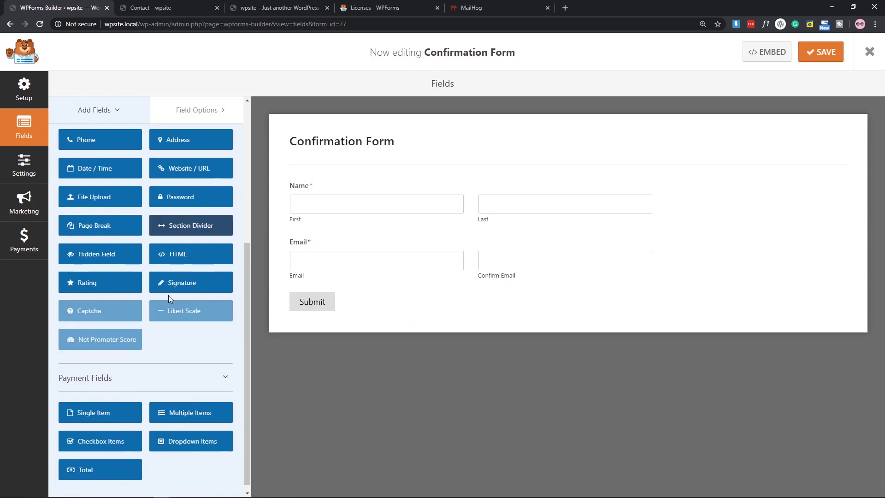
mouse_move(184, 276)
mouse_down()
mouse_move(588, 285)
mouse_move(335, 339)
mouse_up()
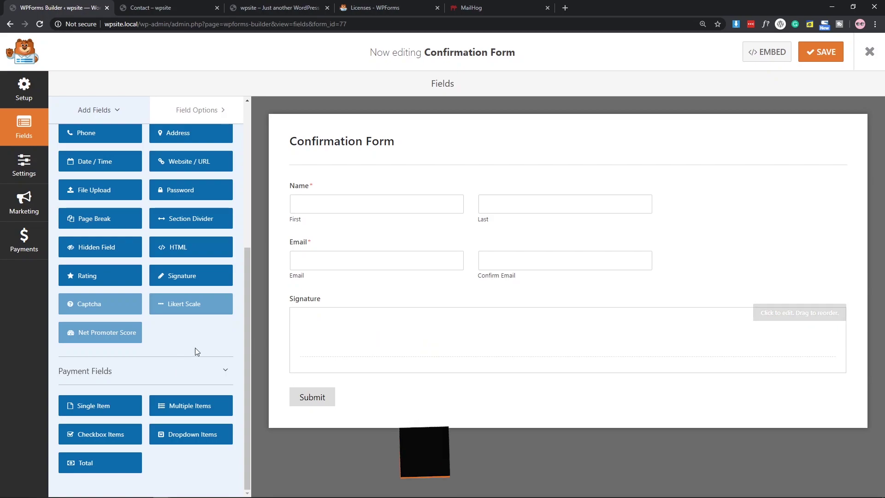
scroll(194, 347, up, 1)
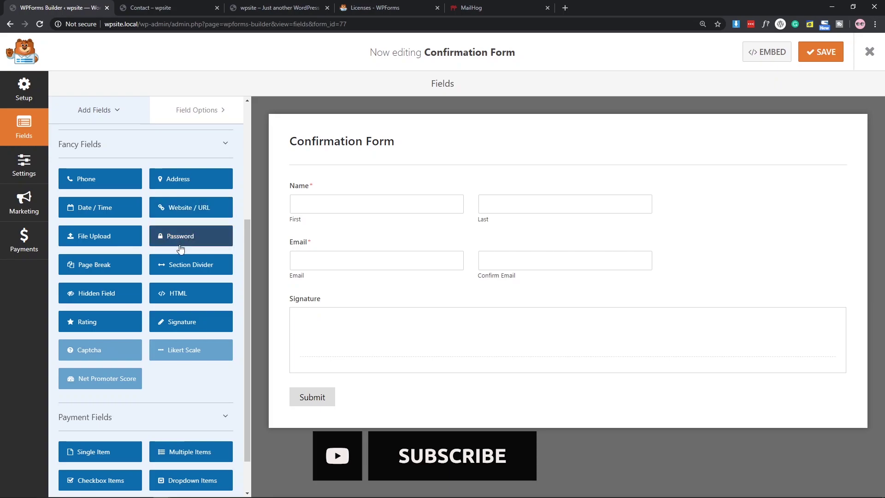
scroll(226, 297, down, 1)
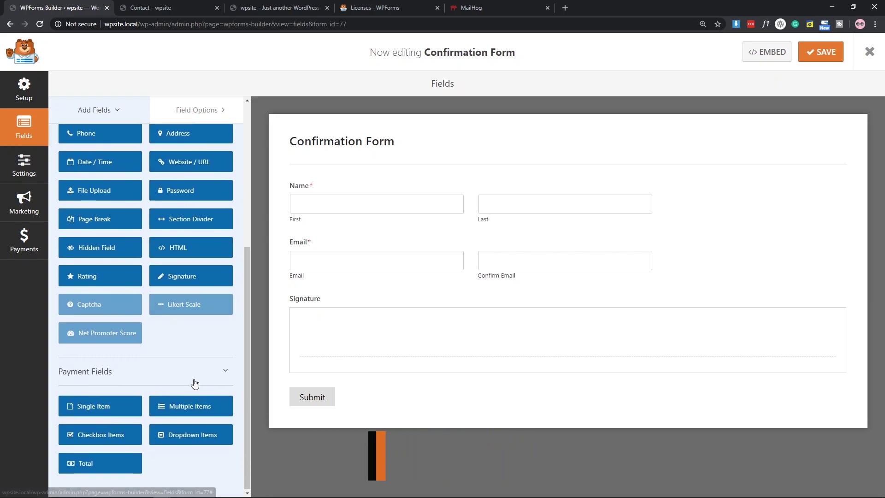
scroll(192, 382, up, 4)
scroll(194, 383, up, 1)
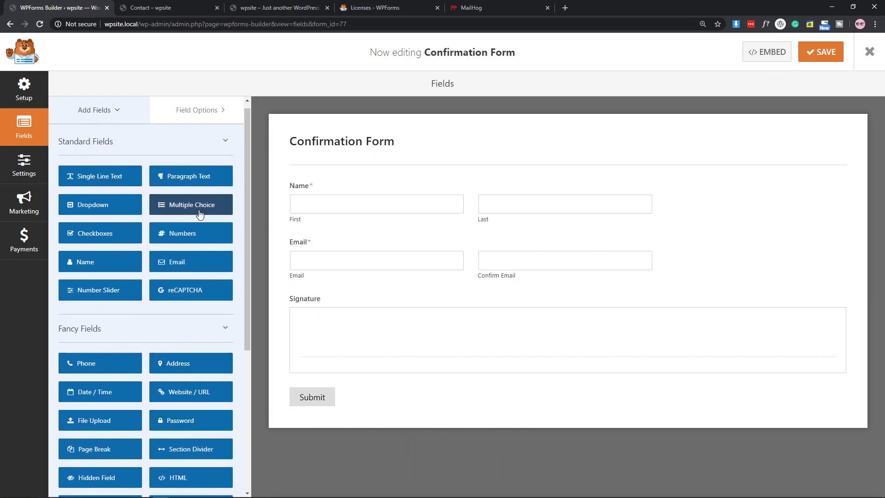
Add a Checkboxes field between Email and Signature labelled 'Are You Sure You wanna join?'.
mouse_move(105, 234)
mouse_down()
mouse_move(365, 298)
mouse_move(347, 286)
mouse_move(364, 313)
mouse_up()
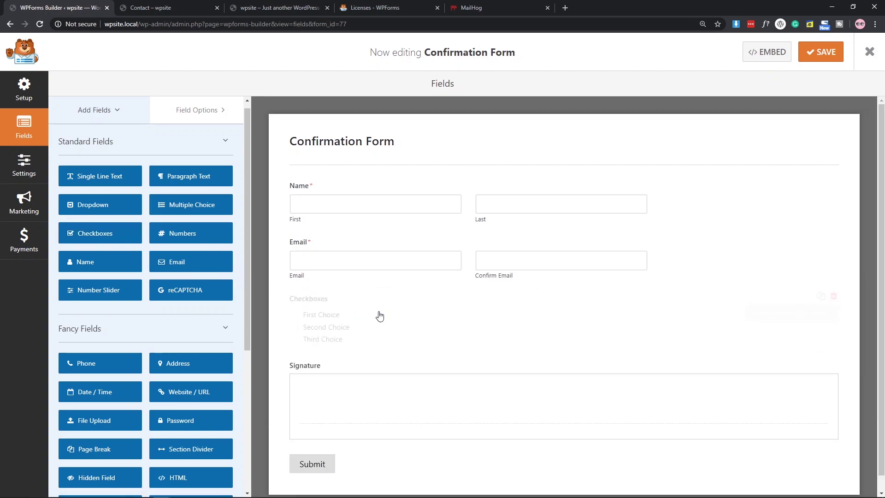
click(478, 318)
click(97, 192)
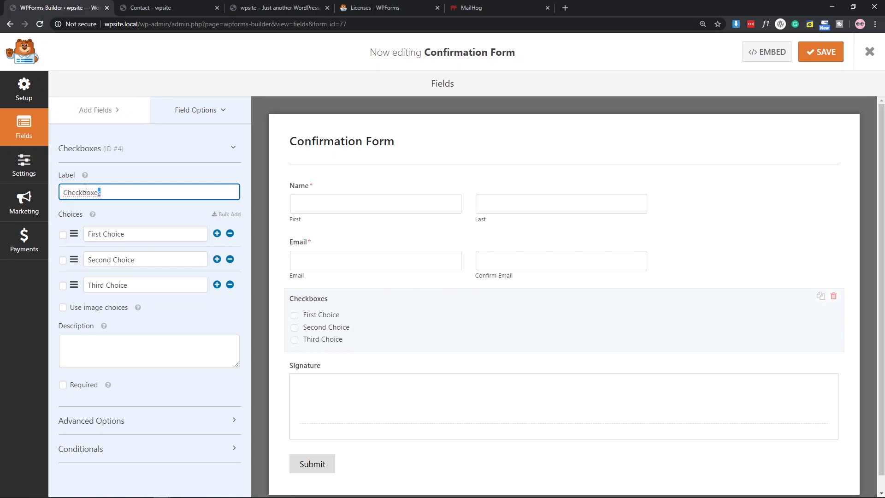
key(ctrl+a)
text(Are YoutSure Yo)
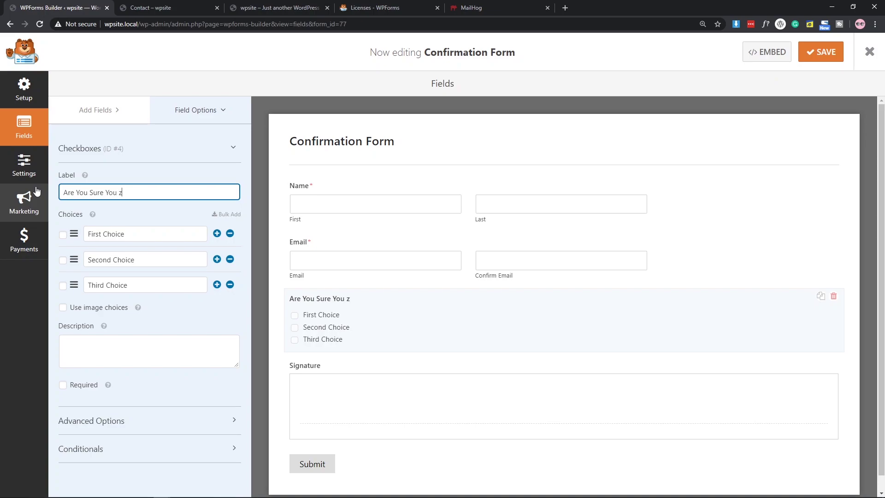
text(u are )
text(nn)
text(a jop)
Reduce the checkbox choices to Yes and No, with neither pre-ticked.
click(230, 285)
drag(141, 233, 52, 234)
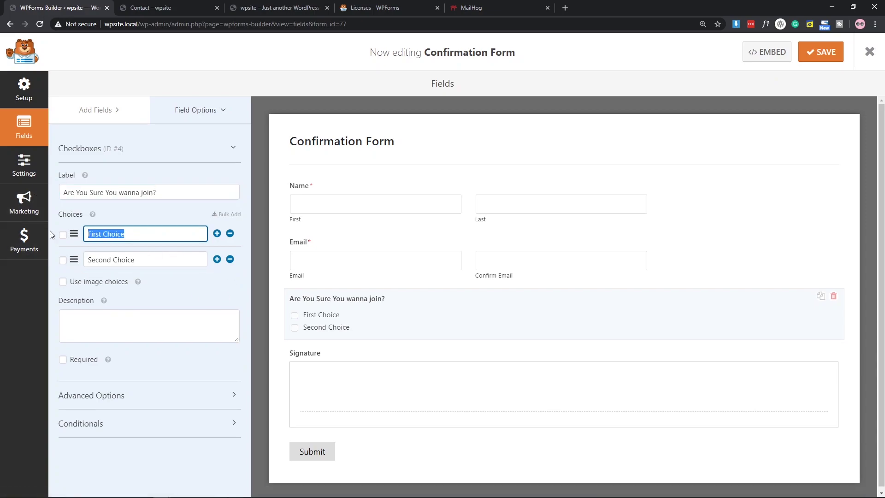
key(BackSpace)
key(BackSpace)
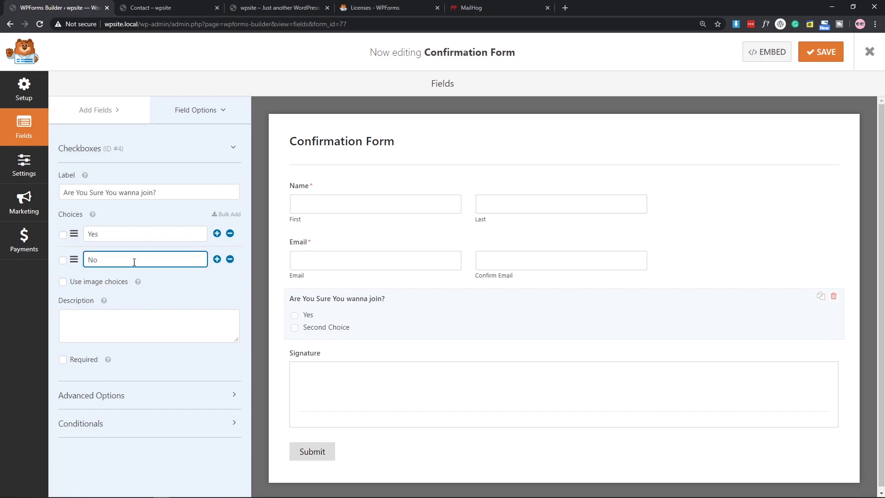
click(63, 260)
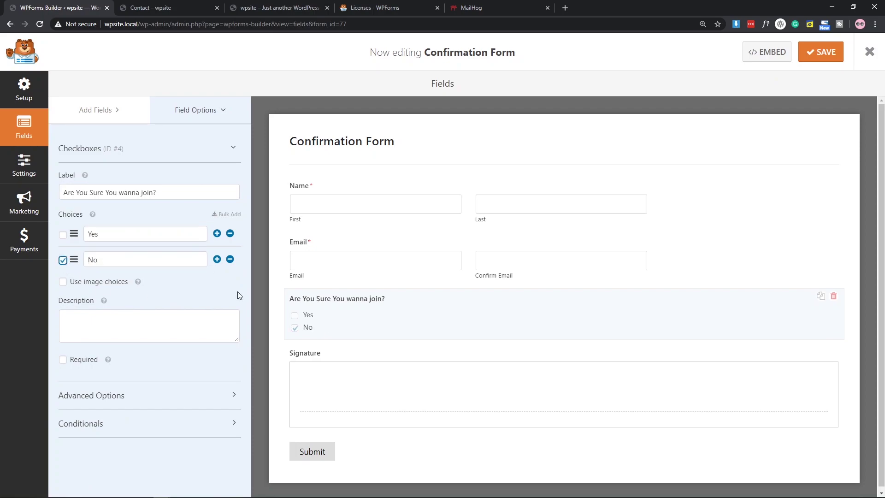
click(63, 261)
Make the join question required, set Choice Layout to Two Columns, and save the form.
click(62, 361)
click(105, 395)
scroll(106, 341, down, 3)
click(94, 319)
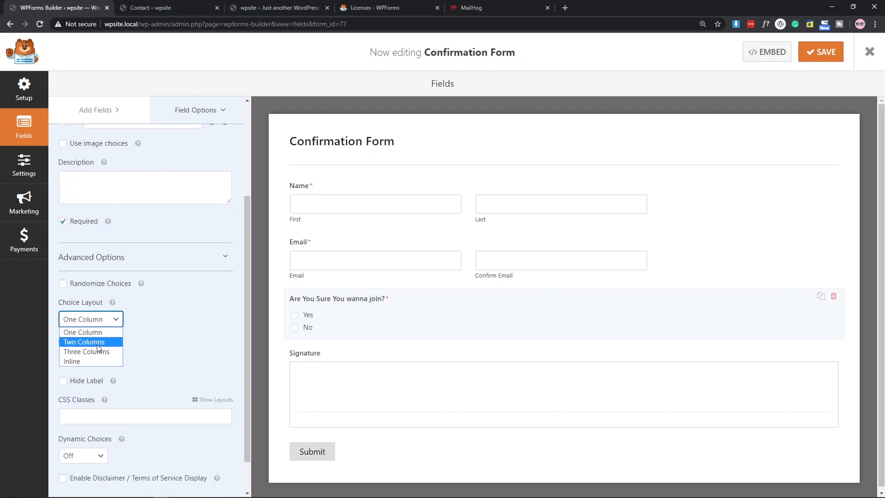
click(83, 337)
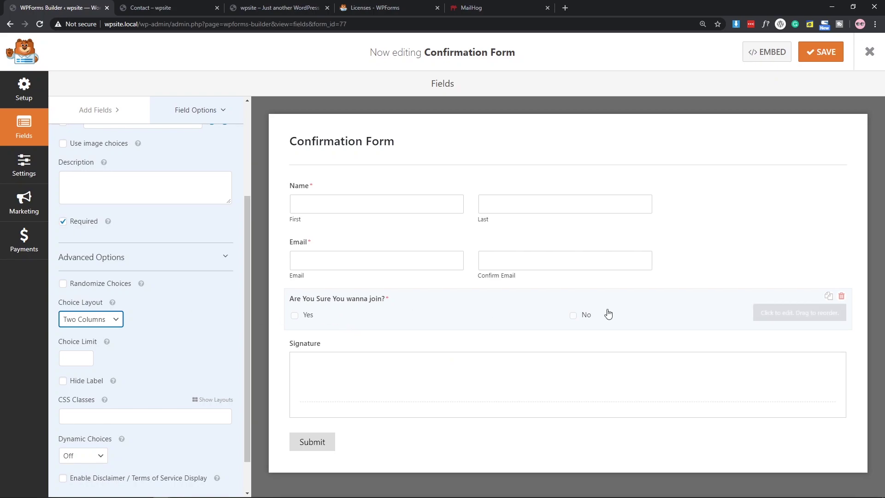
scroll(164, 375, down, 1)
click(820, 53)
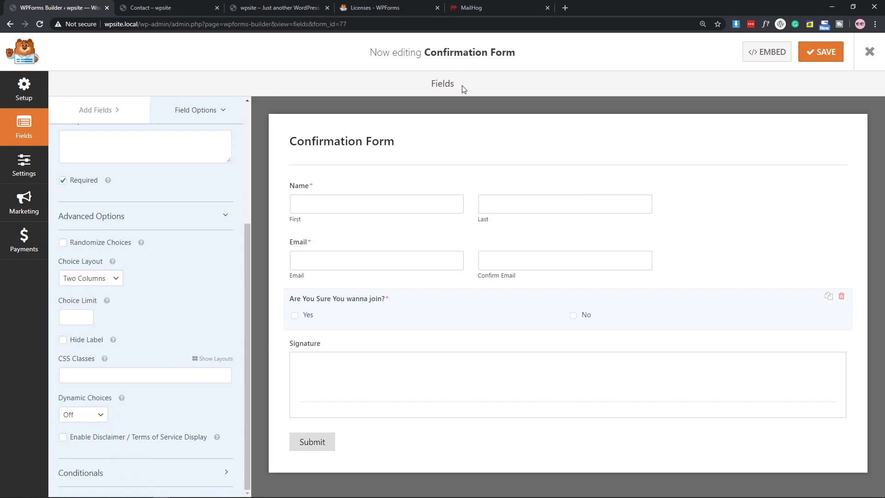
Switch the Contact page's WPForms block to Confirmation Form and update the page.
click(869, 52)
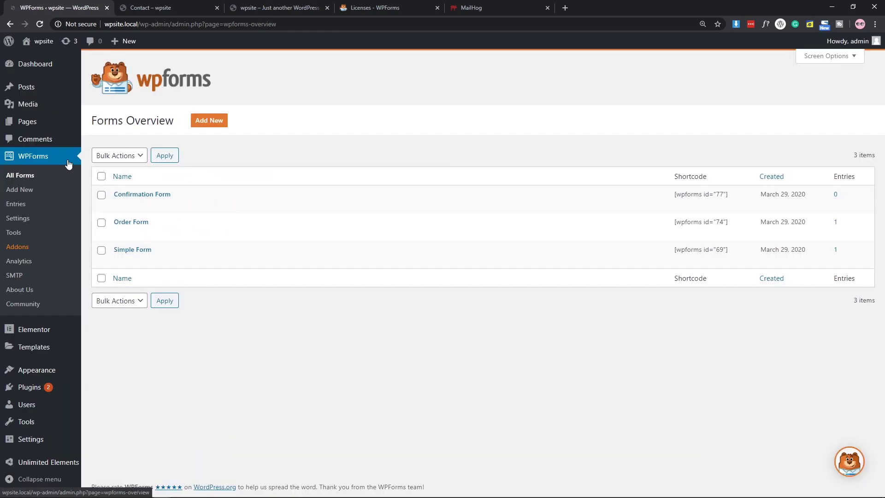
click(109, 122)
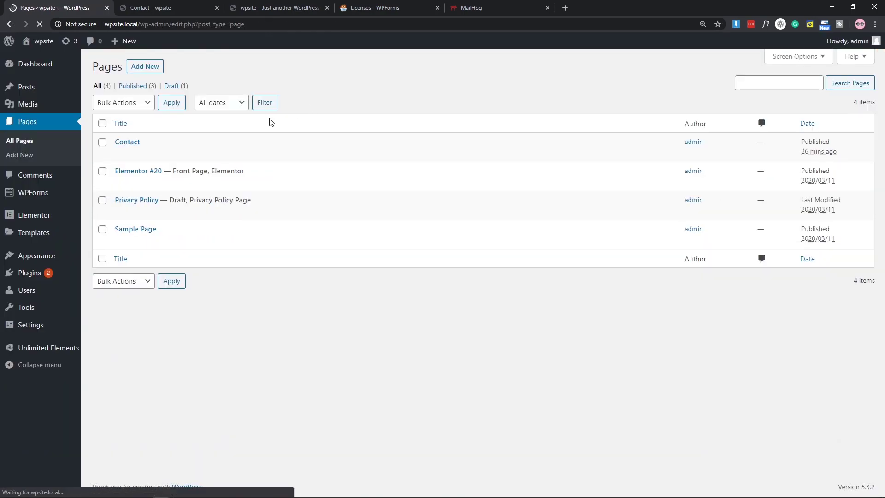
click(120, 154)
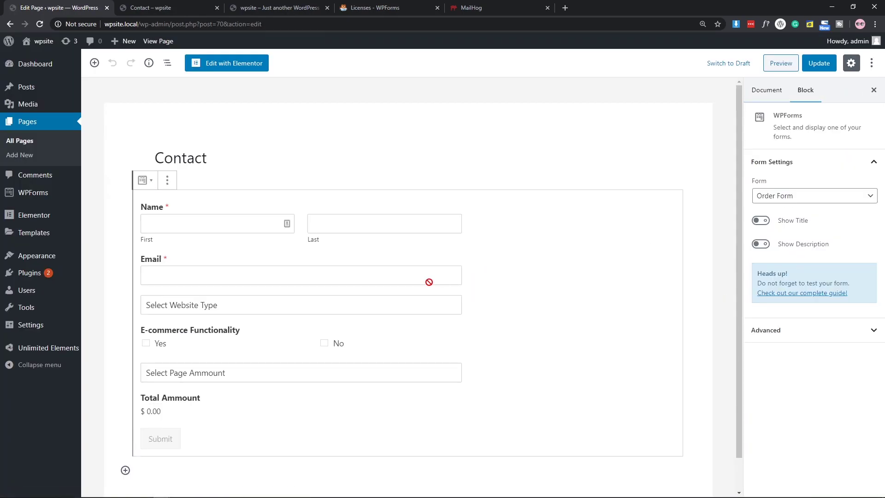
click(800, 198)
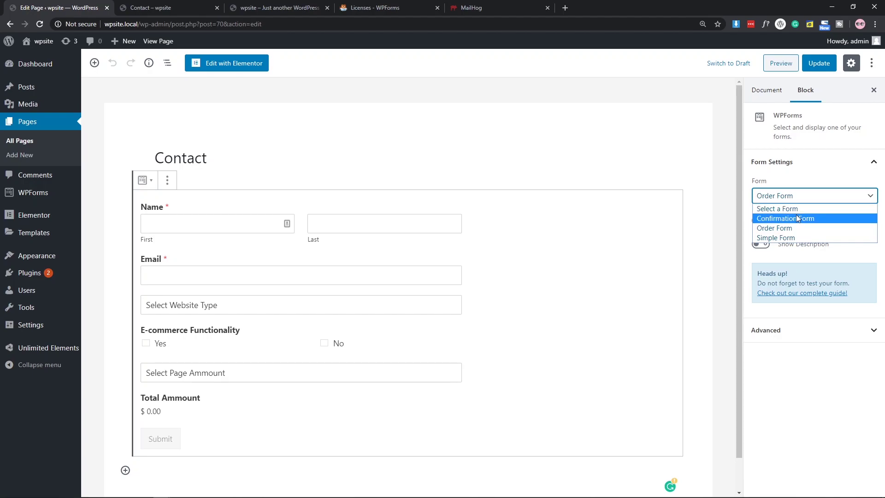
click(798, 218)
click(819, 63)
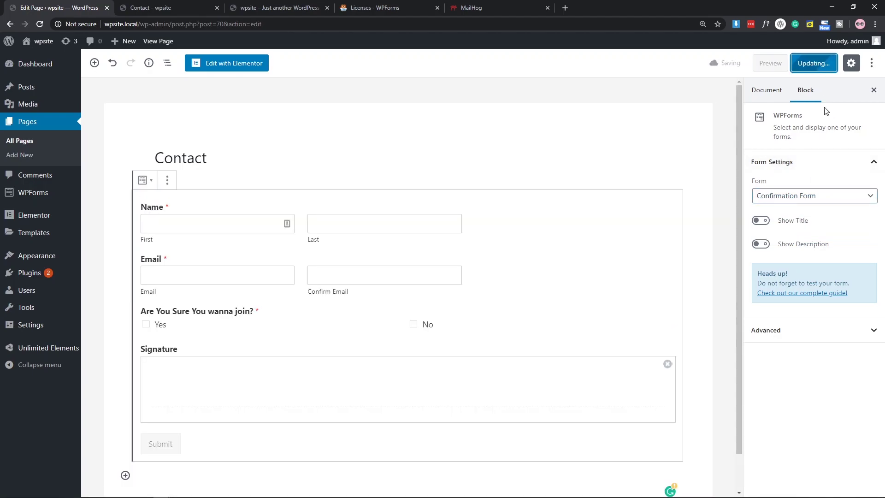
Reload the live Contact page to show the new Confirmation Form.
click(157, 7)
click(40, 24)
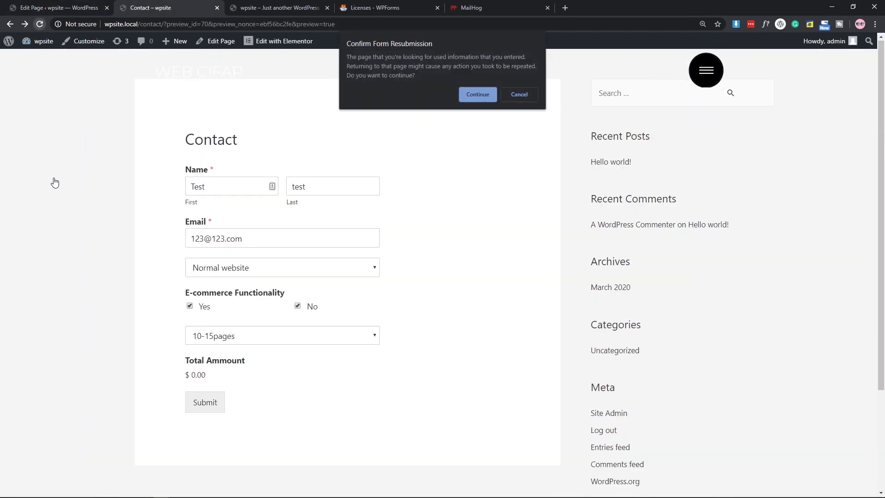
click(478, 94)
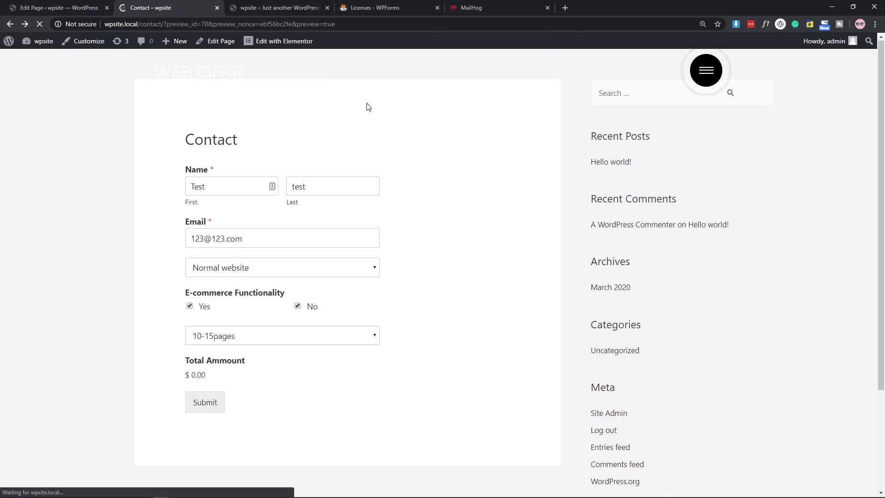
scroll(340, 238, down, 2)
scroll(415, 247, up, 2)
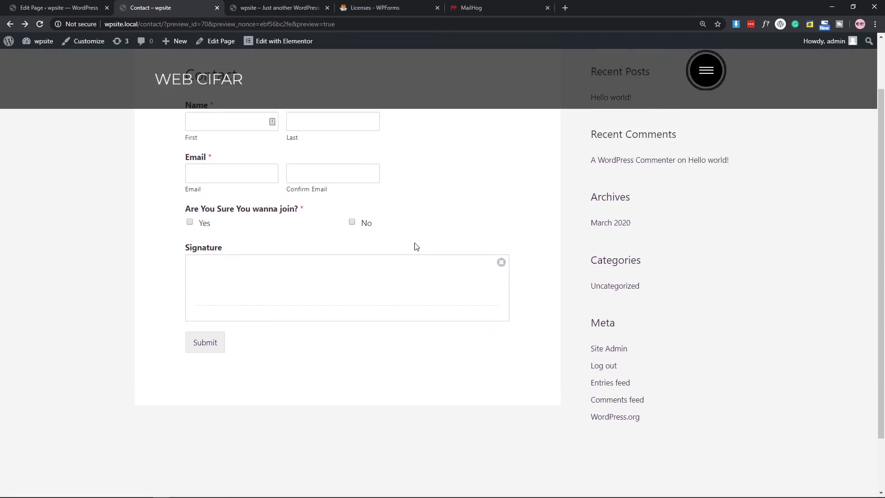
Enter a test first name and last name in the Name fields.
click(212, 186)
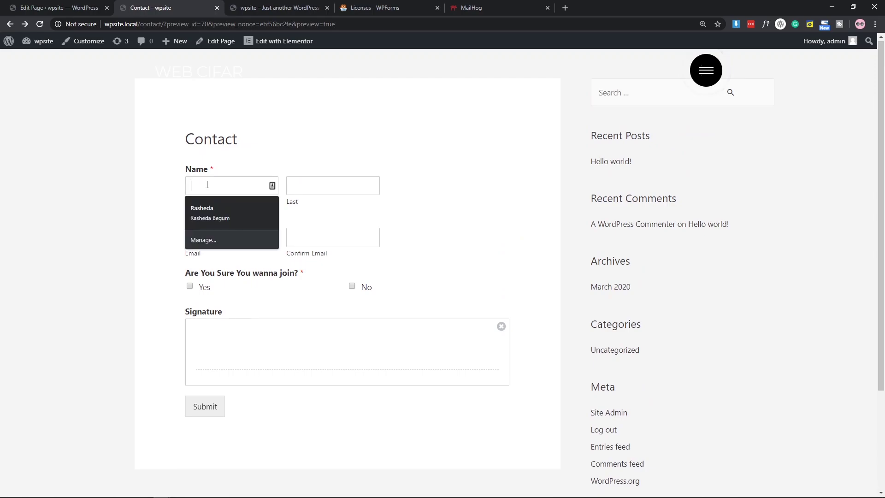
text(Test)
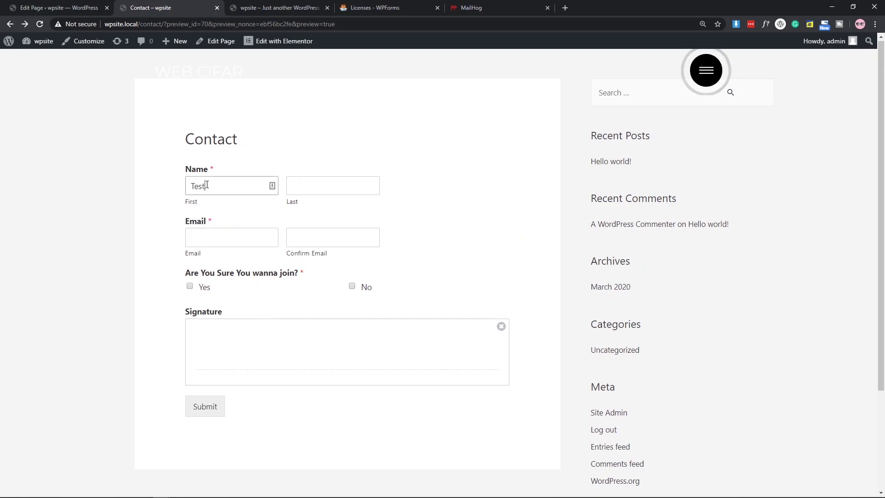
click(330, 190)
text(TE)
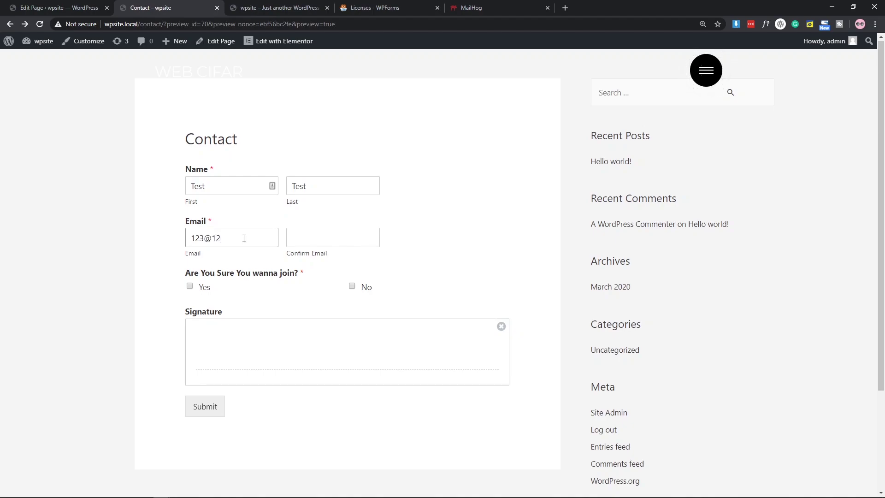
Enter the test e-mail, accept its suggested correction, and repeat it in Confirm Email.
text(.com)
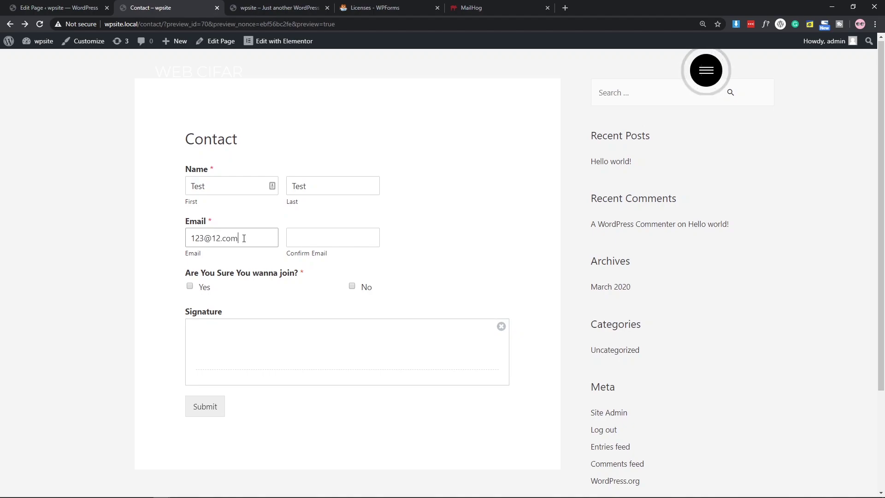
click(318, 239)
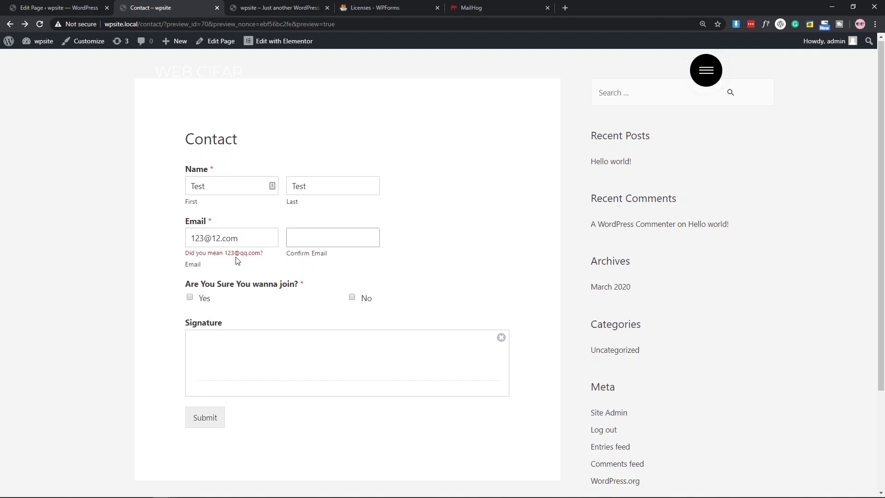
click(236, 253)
click(328, 237)
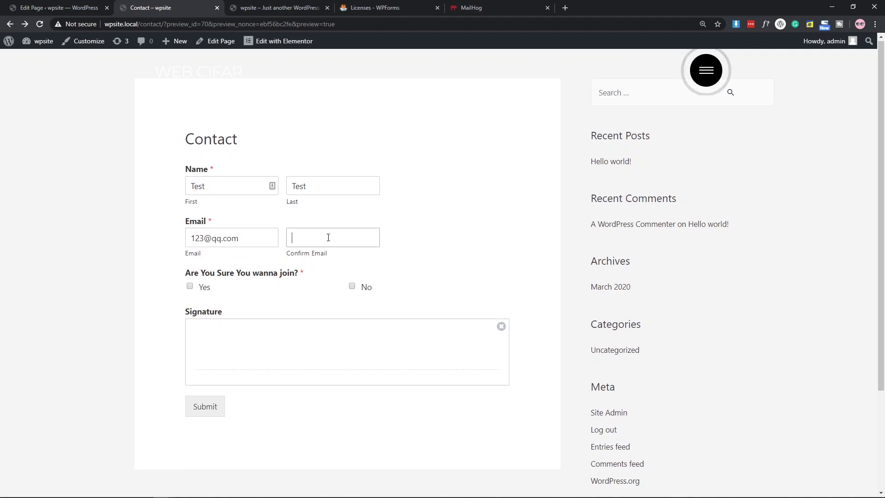
text(123)
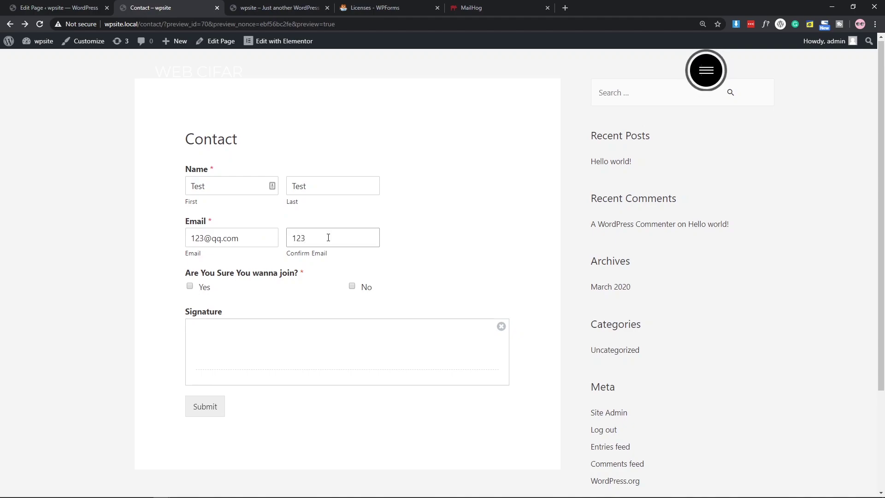
text(@qq.com)
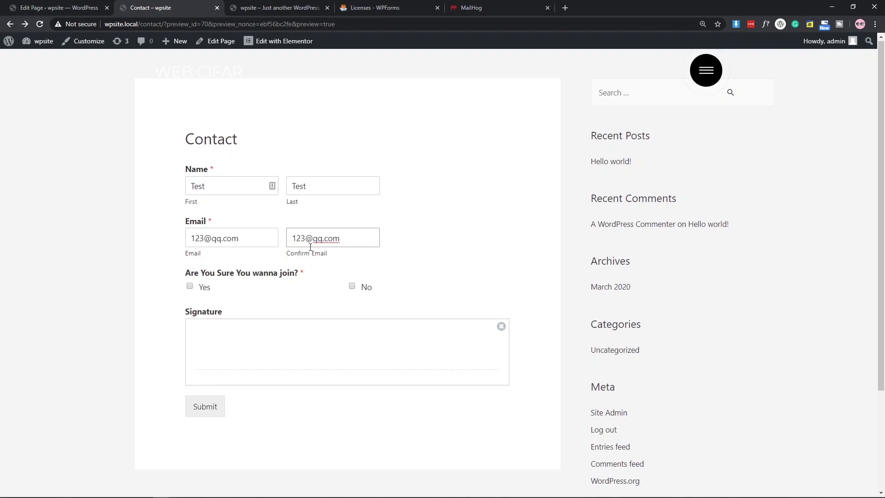
key(BackSpace)
text(3)
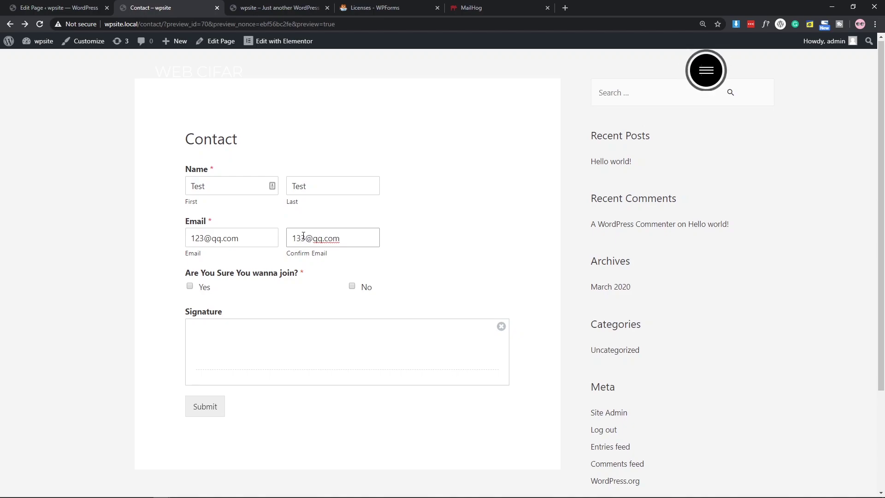
click(194, 293)
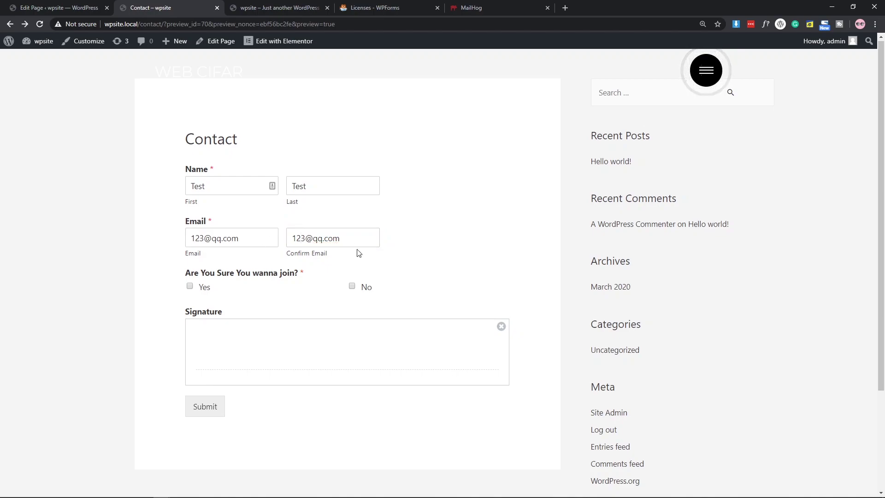
Answer Yes to the join question and draw a signature with an underline.
click(190, 287)
scroll(271, 318, down, 3)
scroll(299, 248, up, 2)
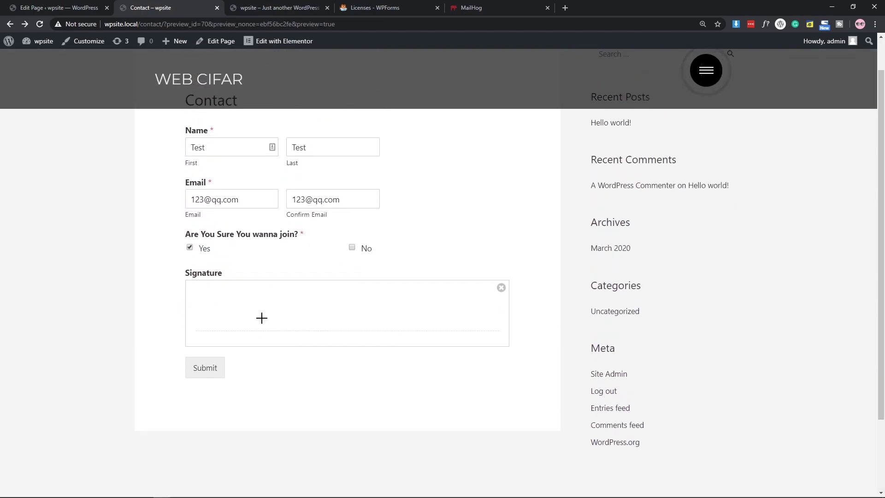
mouse_move(272, 310)
mouse_down()
mouse_move(276, 286)
mouse_move(294, 301)
mouse_move(311, 282)
mouse_move(315, 298)
mouse_move(340, 289)
mouse_up()
drag(284, 322, 393, 290)
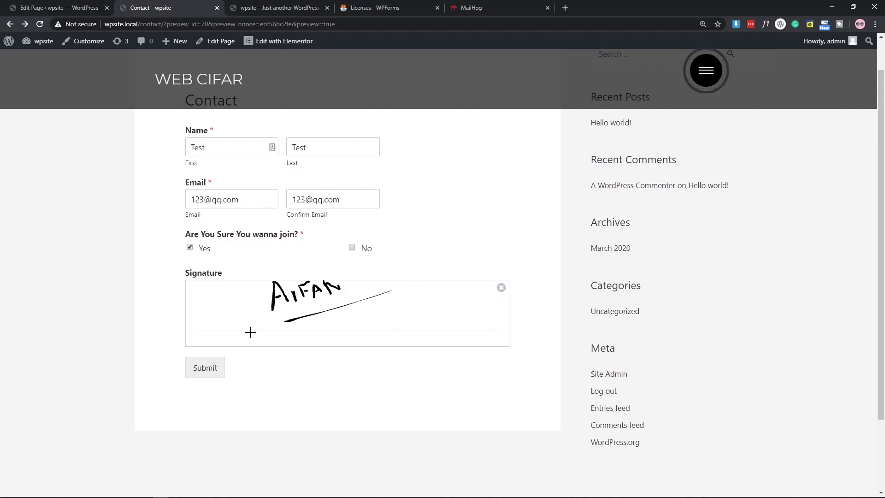
Clear the signature pad, redraw the signature, and submit the form.
click(501, 287)
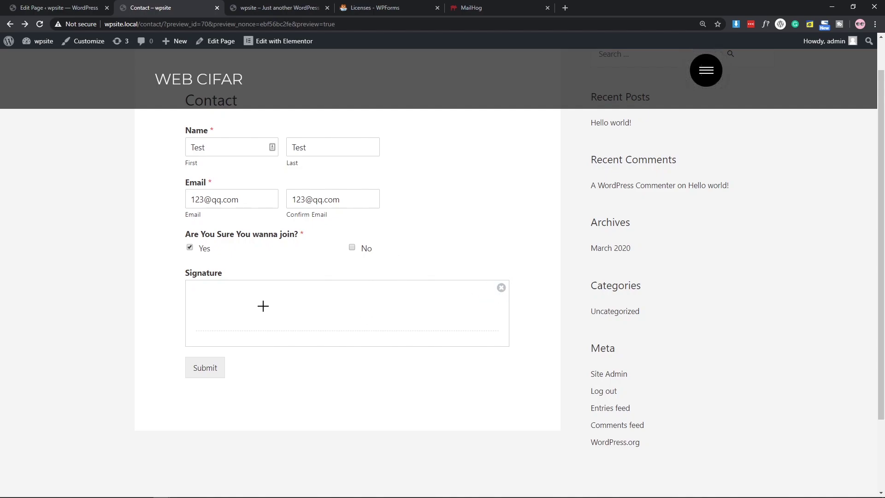
mouse_move(247, 314)
mouse_down()
mouse_move(244, 333)
mouse_move(266, 332)
mouse_move(265, 317)
mouse_move(282, 332)
mouse_move(293, 325)
mouse_move(293, 300)
mouse_move(302, 307)
mouse_move(313, 291)
mouse_move(310, 312)
mouse_move(328, 316)
mouse_move(336, 282)
mouse_up()
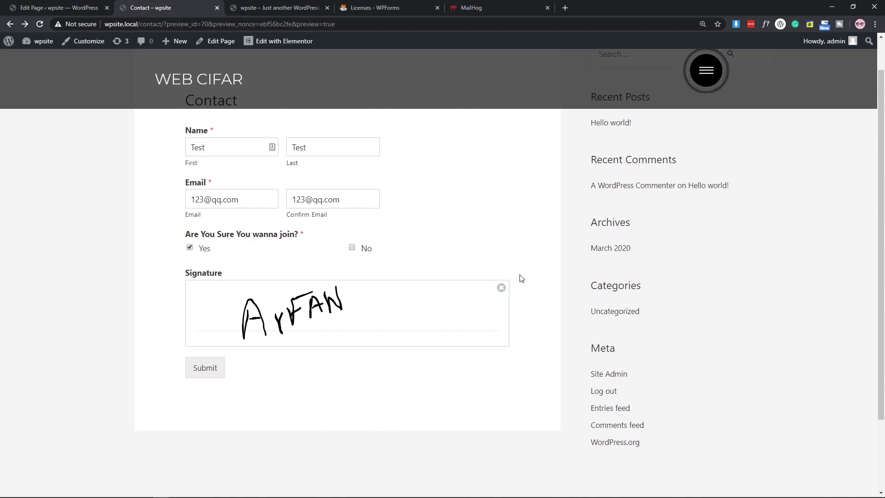
click(204, 368)
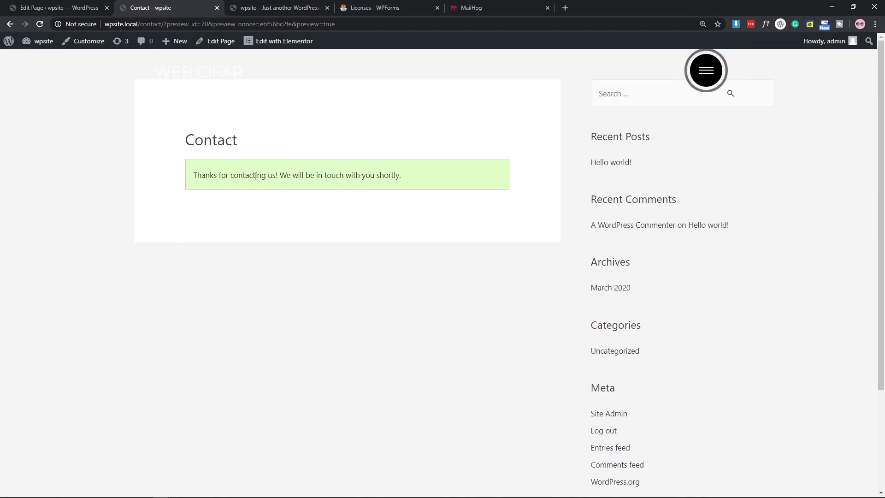
Open the Confirmation Form's entries in WPForms and view new entry 4 with its signature.
click(81, 4)
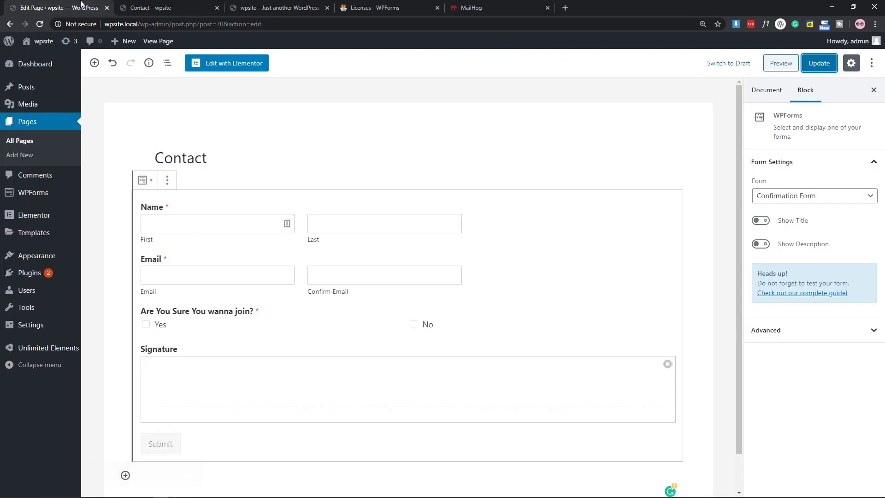
mouse_move(42, 197)
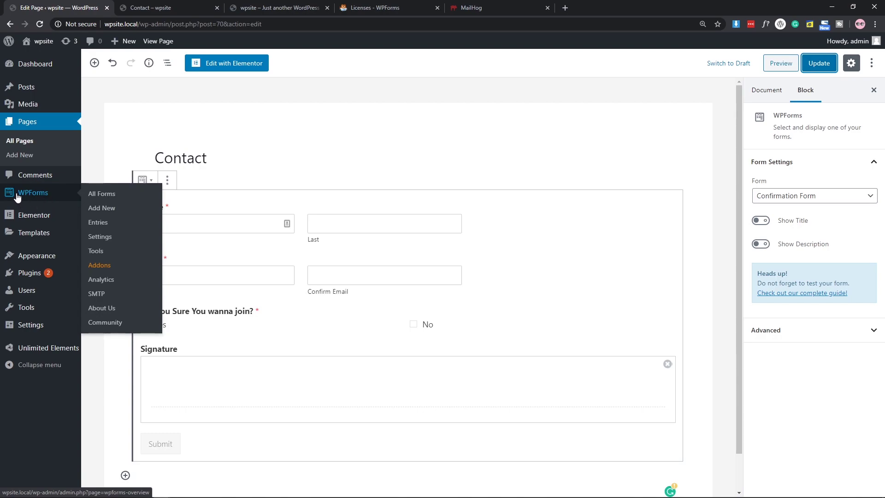
click(95, 224)
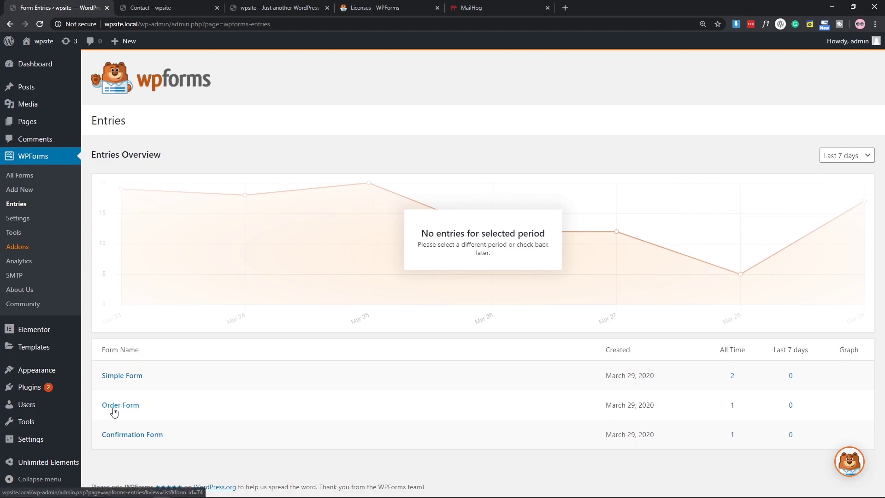
click(127, 438)
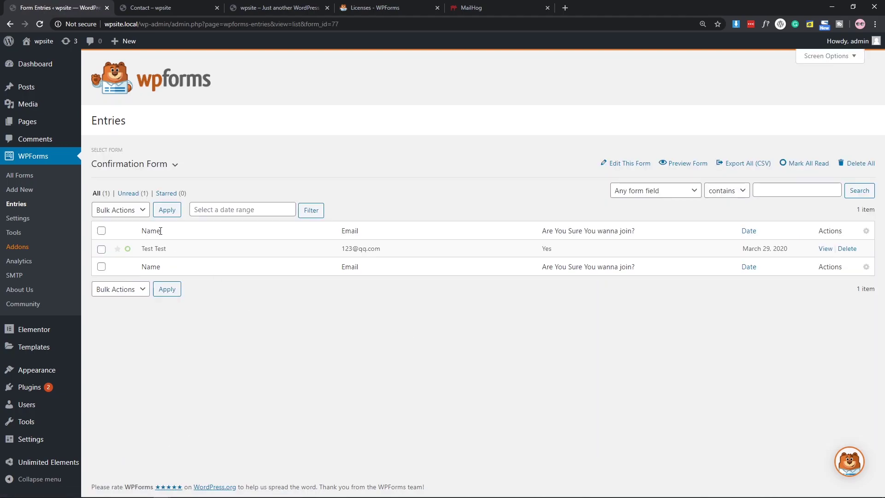
click(825, 249)
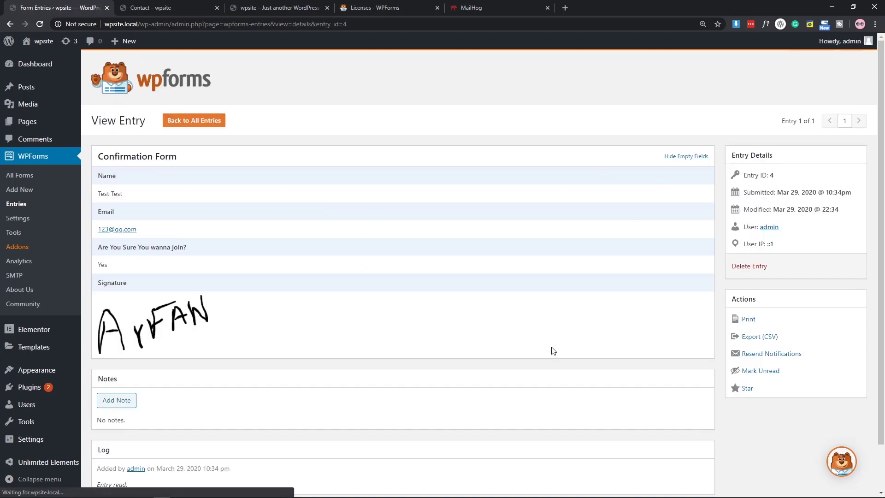
scroll(539, 345, down, 1)
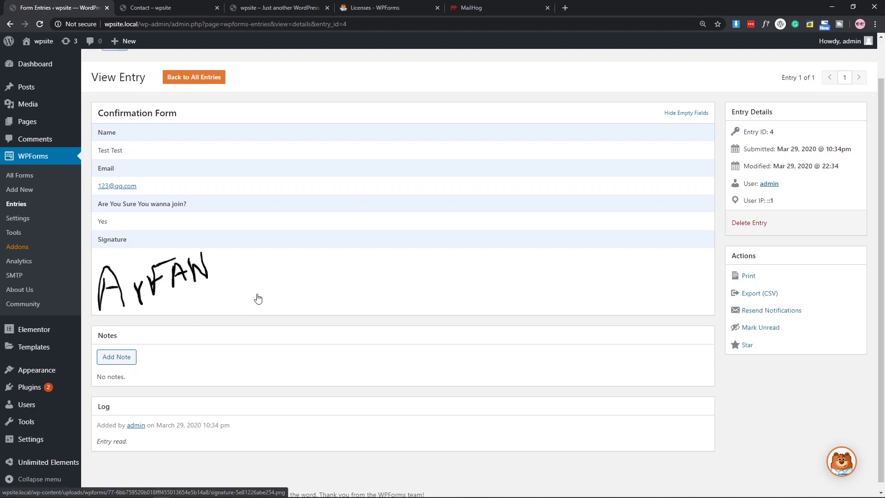
scroll(258, 299, up, 1)
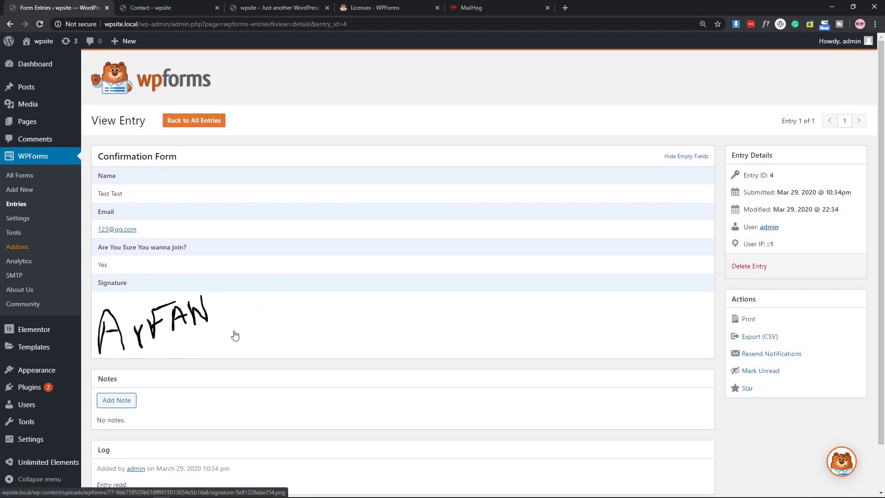
Review the 'New Entry: Confirmation Form' email in MailHog, then return to WordPress.
click(484, 5)
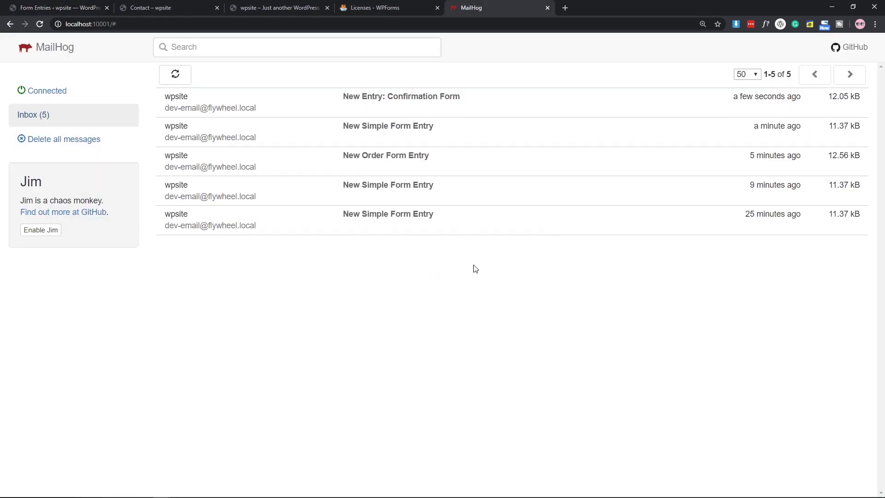
click(398, 101)
scroll(737, 200, down, 1)
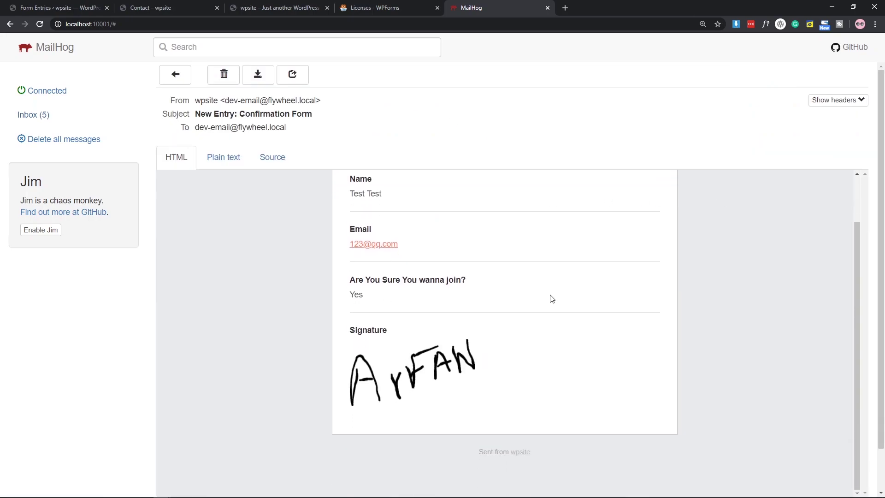
scroll(588, 320, up, 1)
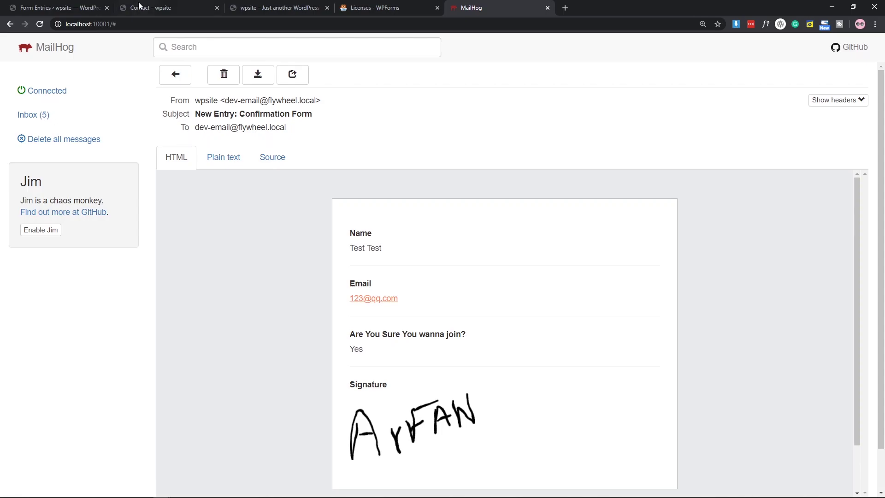
click(72, 4)
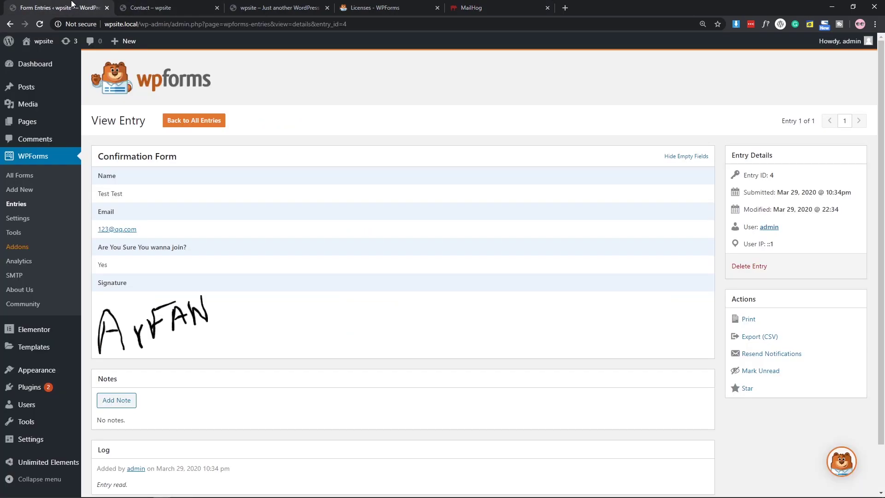
Add a new WPForms form named 'Multi Step' using the Blank Form template.
click(28, 180)
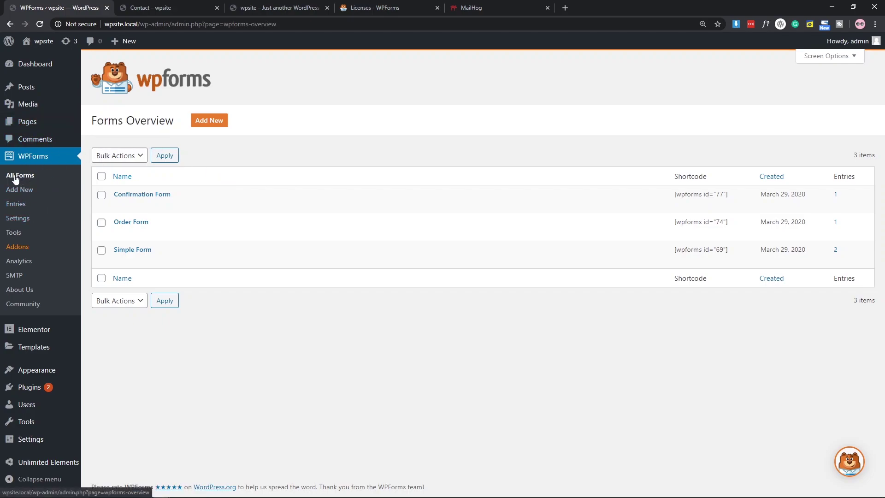
click(25, 196)
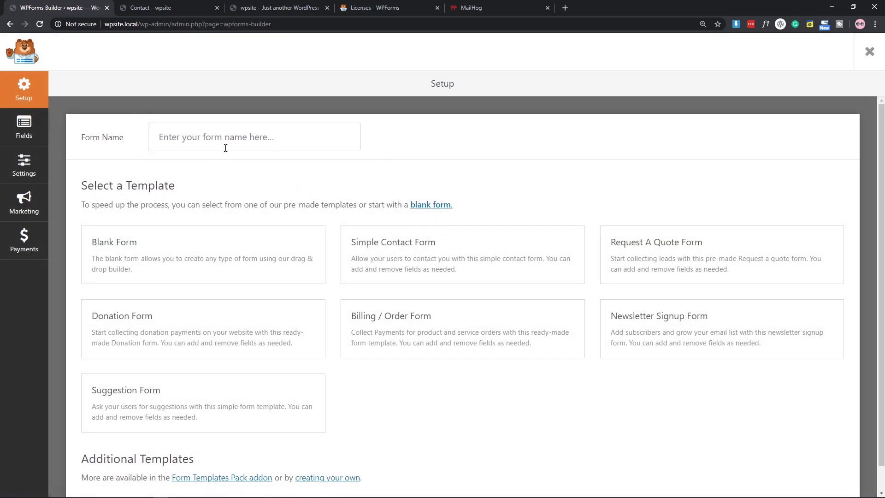
click(227, 140)
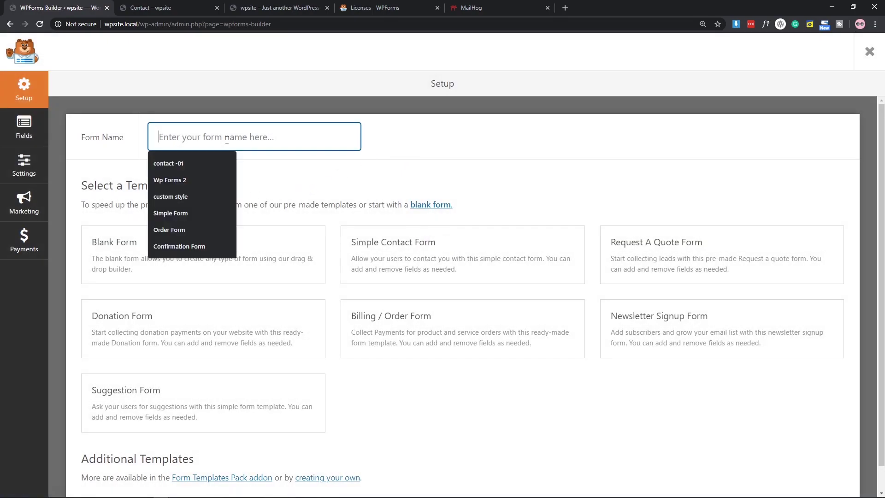
text(Multi Step)
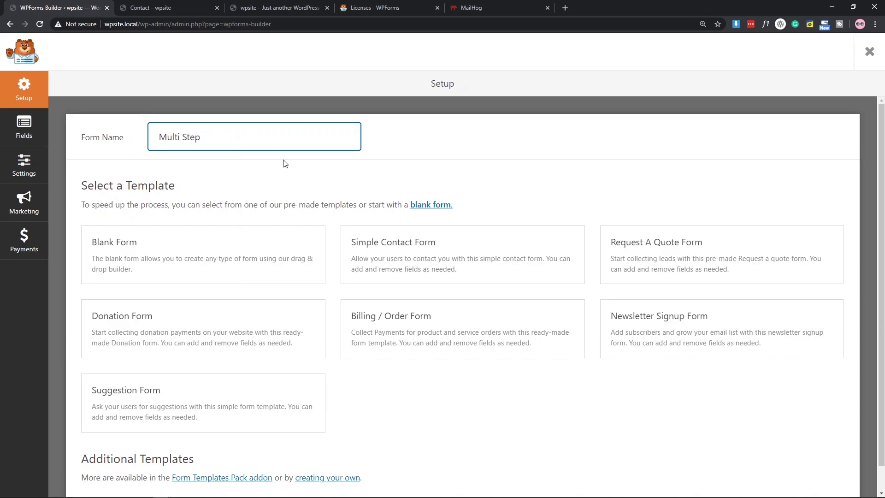
mouse_move(129, 237)
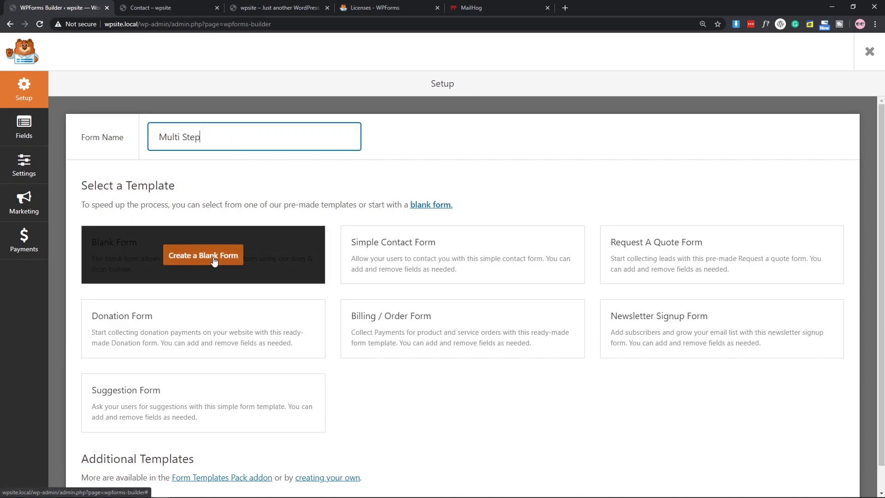
click(215, 261)
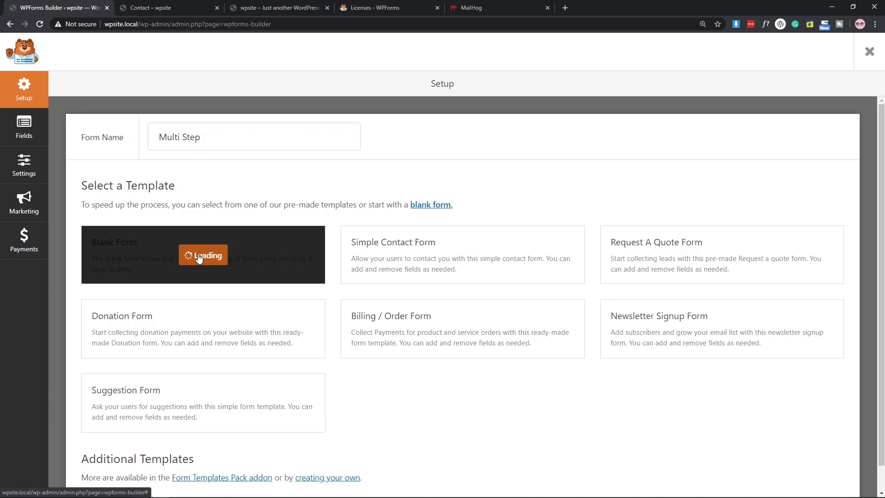
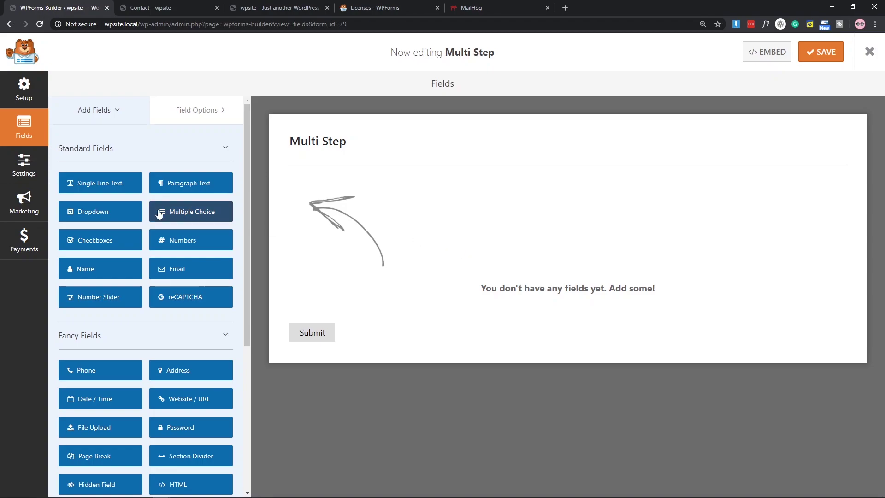
Add Name, Email, Phone and Address fields to the empty Multi Step form, in that order.
click(109, 276)
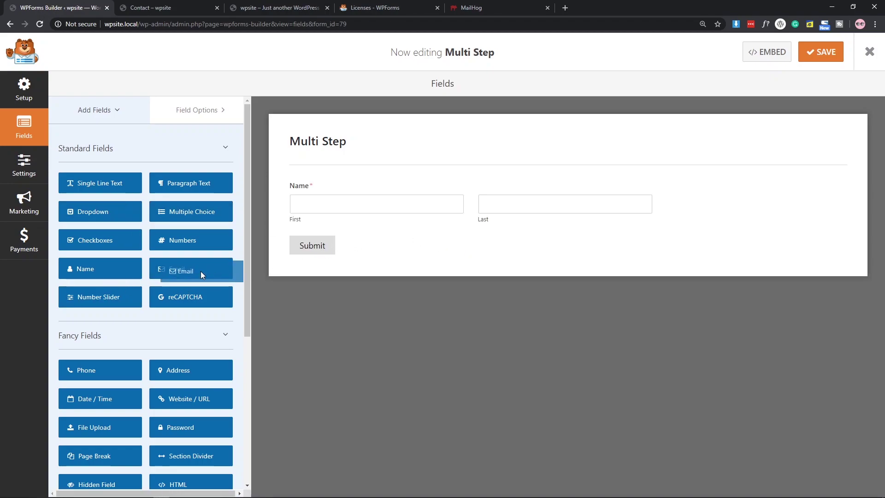
drag(247, 262, 325, 239)
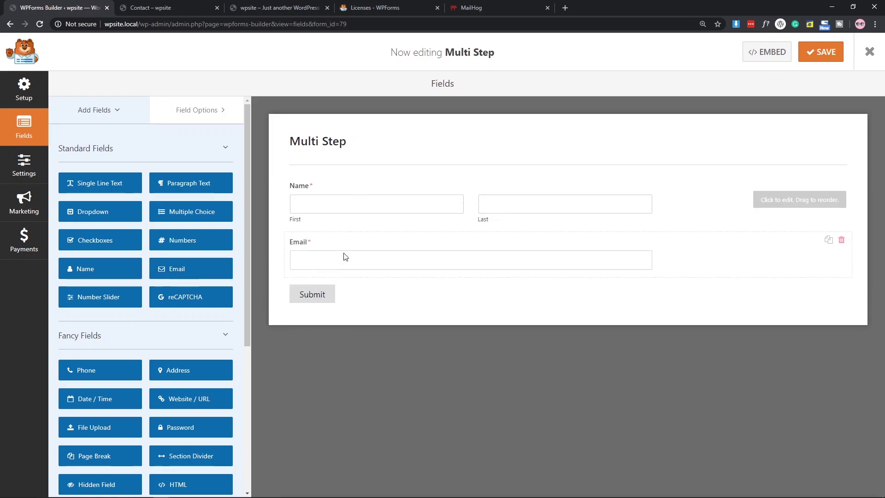
scroll(193, 293, down, 4)
scroll(161, 304, up, 4)
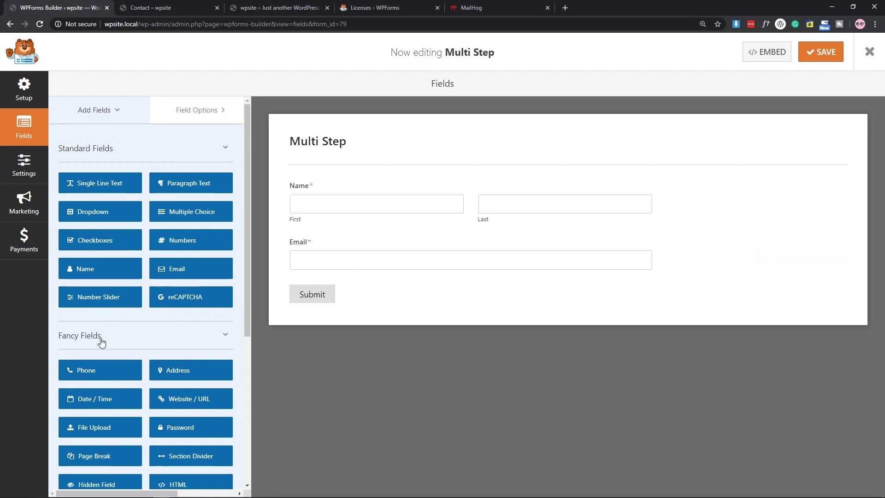
drag(70, 370, 289, 282)
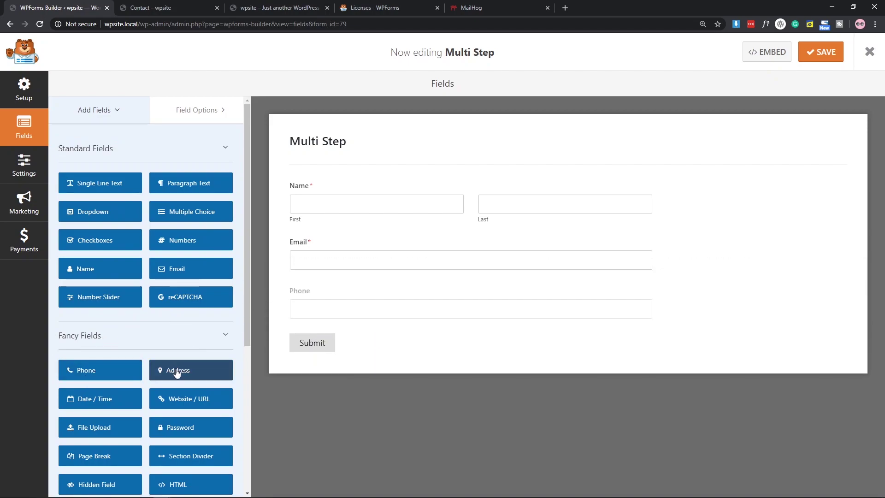
drag(176, 371, 341, 329)
scroll(534, 339, up, 2)
scroll(529, 244, down, 2)
scroll(202, 334, down, 4)
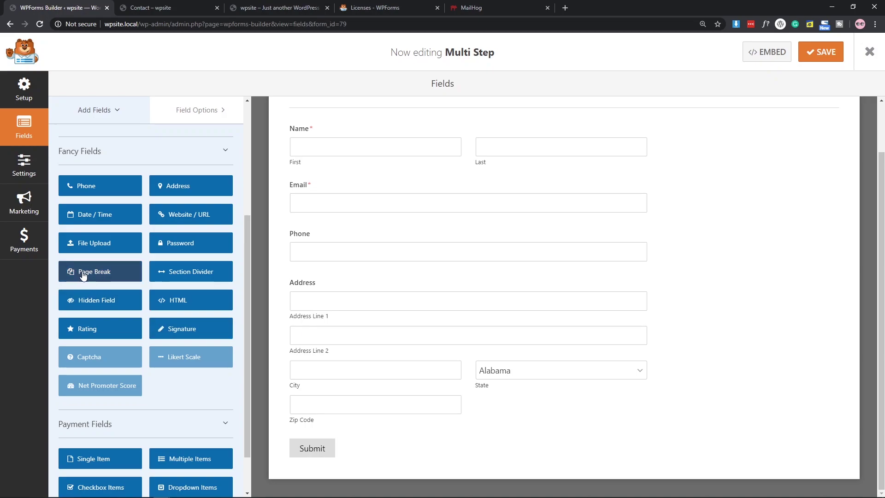
Insert a Page Break below Address and a Multiple Choice field after it.
drag(88, 275, 341, 417)
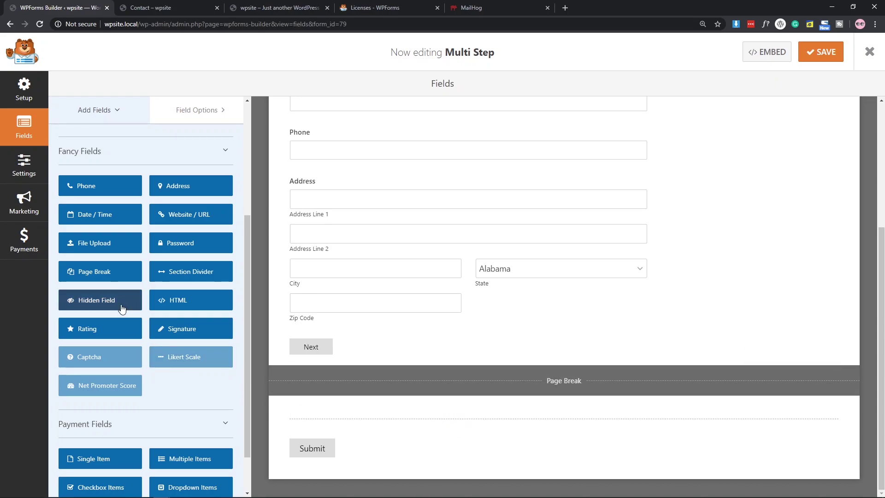
scroll(121, 309, up, 4)
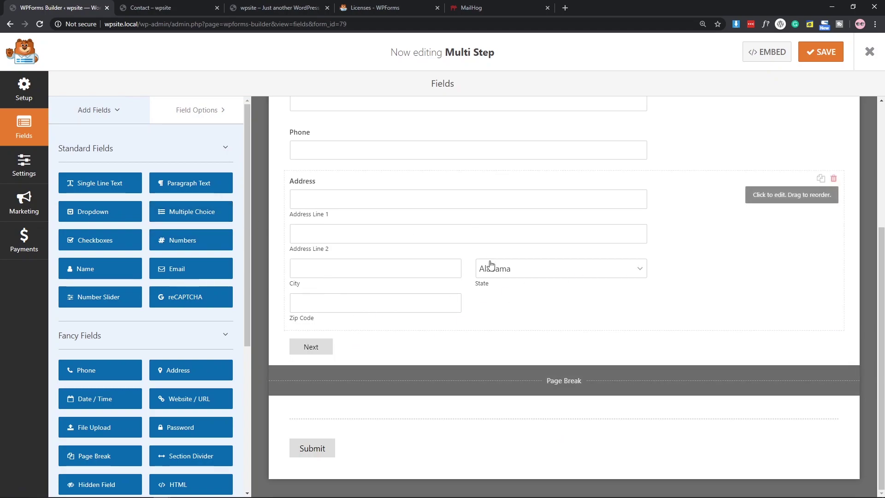
drag(187, 213, 355, 414)
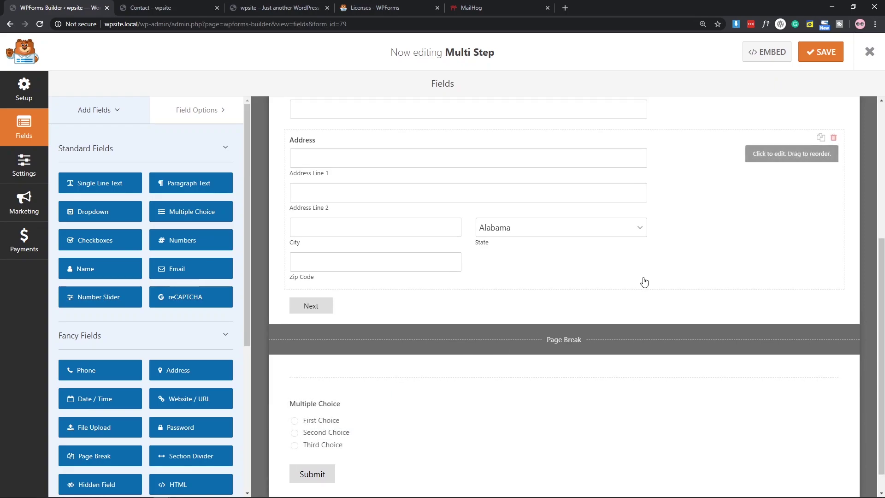
Label the multiple-choice field 'Qus No : 1' and duplicate it as 'Qus No : 2'.
click(396, 389)
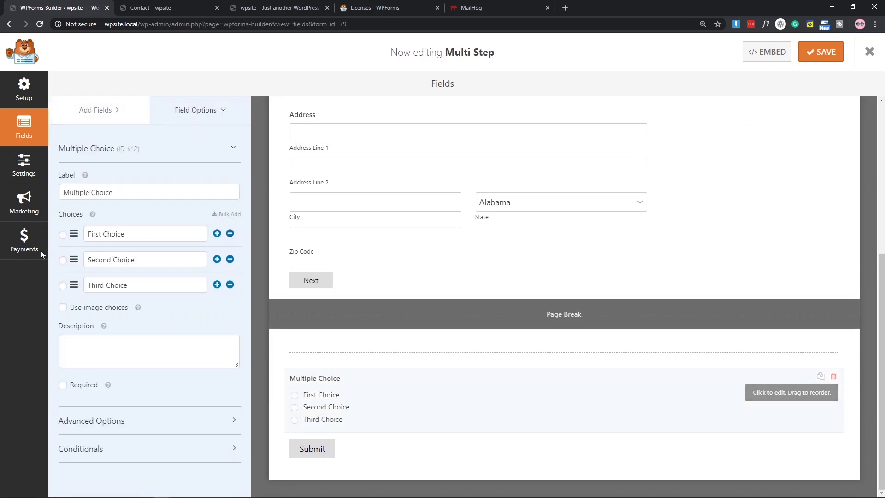
drag(124, 195, 15, 198)
text(Q)
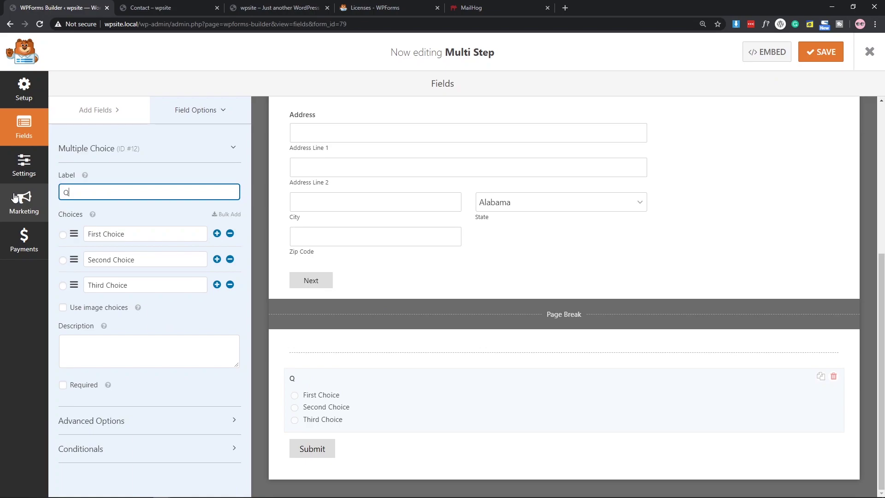
text(us No : 1)
click(821, 377)
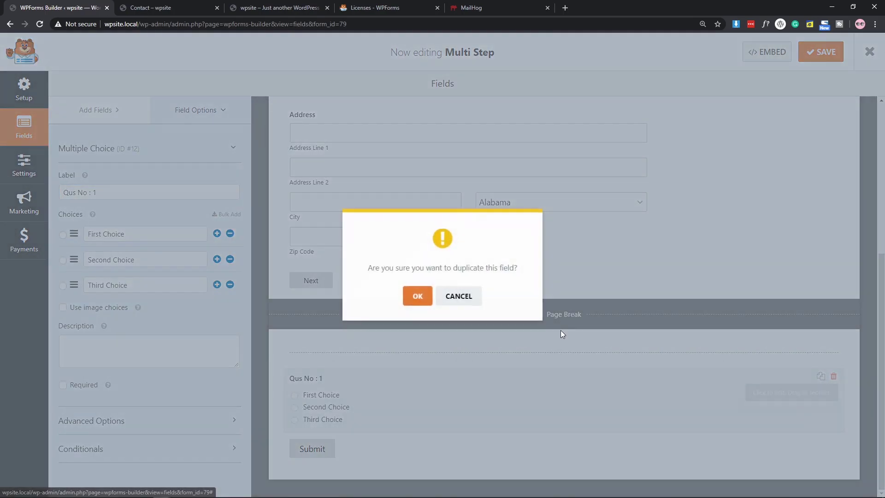
click(416, 295)
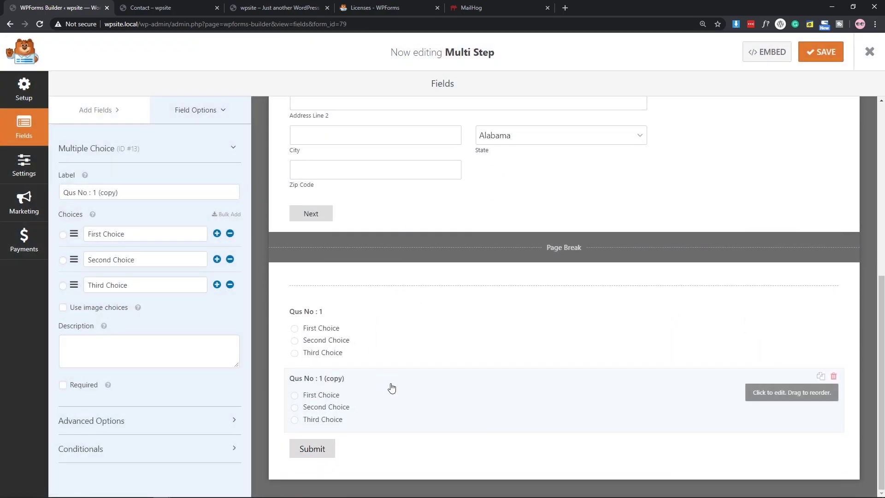
drag(119, 192, 92, 191)
text(2)
Duplicate the question twice more, relabelling the copies 'Qus No : 3' and 'Qus No : 4'.
click(820, 377)
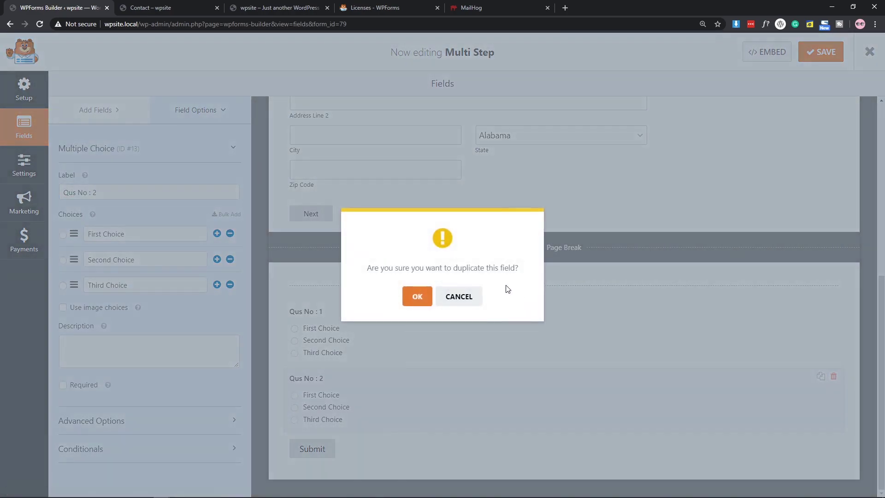
click(416, 296)
scroll(422, 461, down, 2)
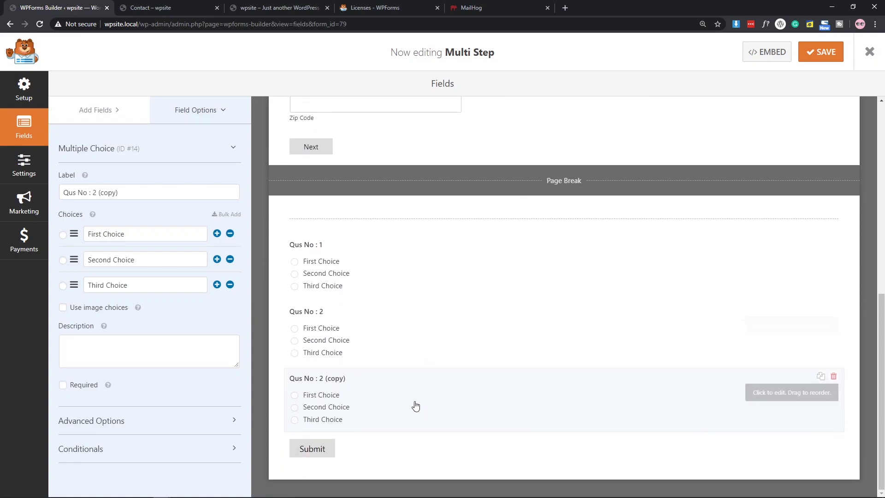
drag(118, 192, 94, 192)
text(3)
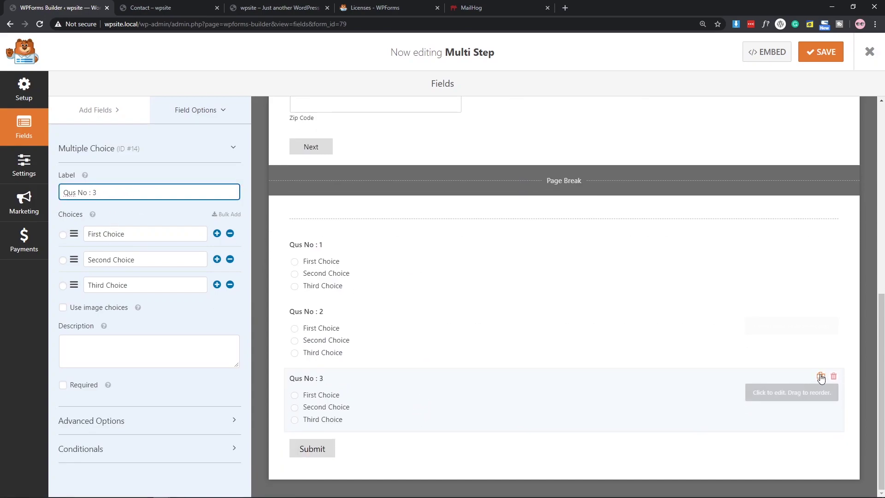
click(821, 376)
click(407, 295)
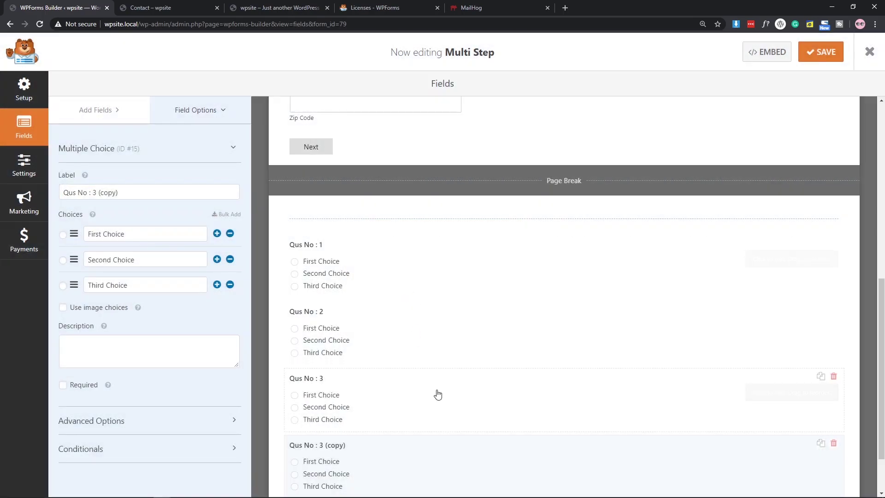
scroll(436, 392, down, 2)
drag(132, 188, 90, 192)
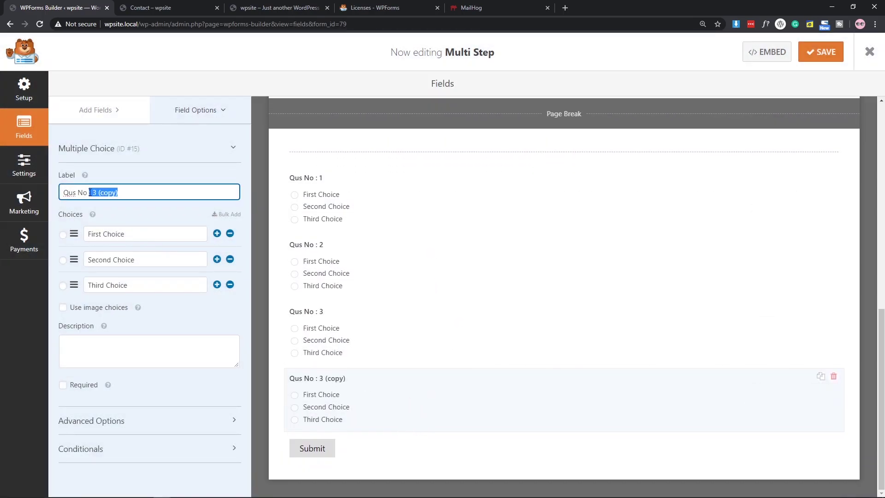
text(4)
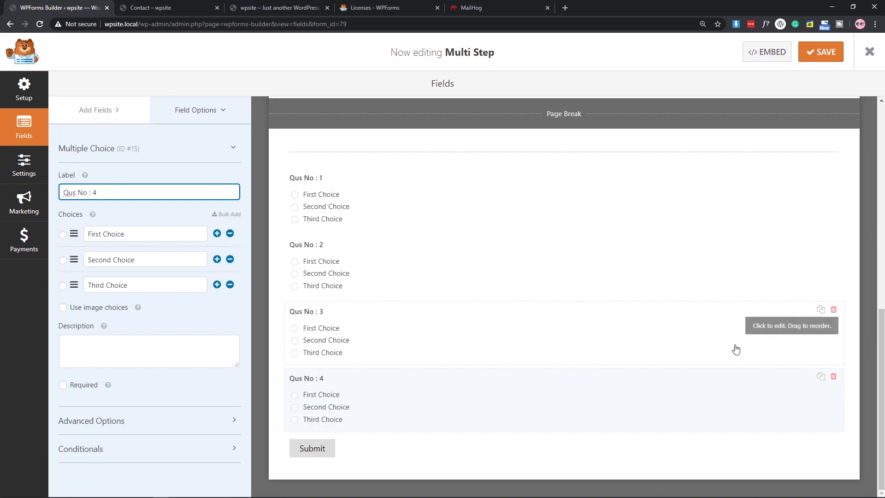
scroll(476, 235, up, 2)
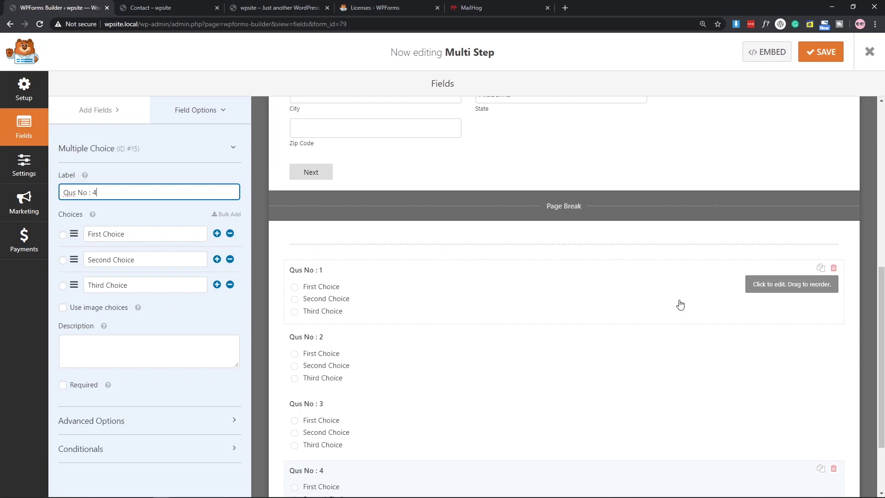
scroll(677, 305, down, 2)
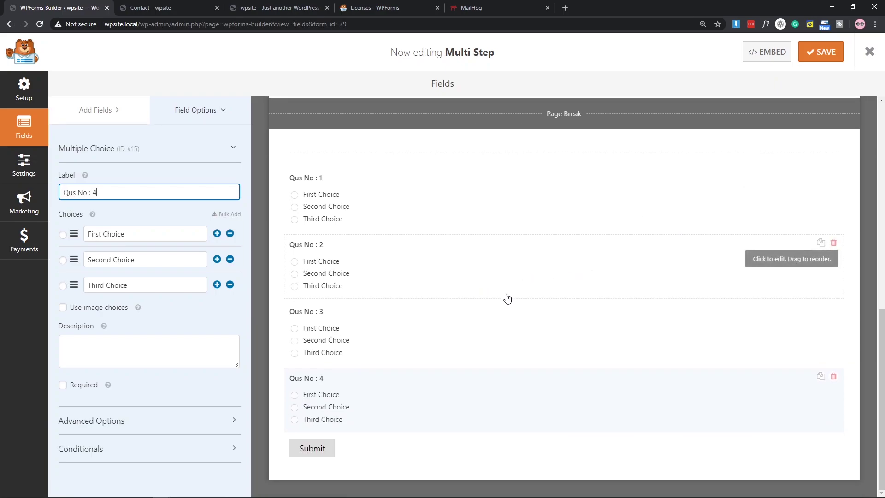
Place a Page Break from Fancy Fields directly after Qus No : 4.
click(96, 110)
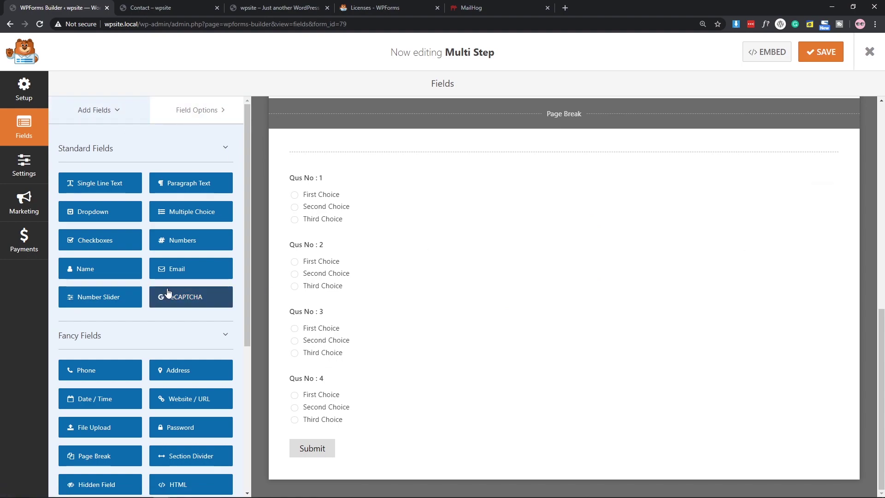
scroll(104, 364, down, 3)
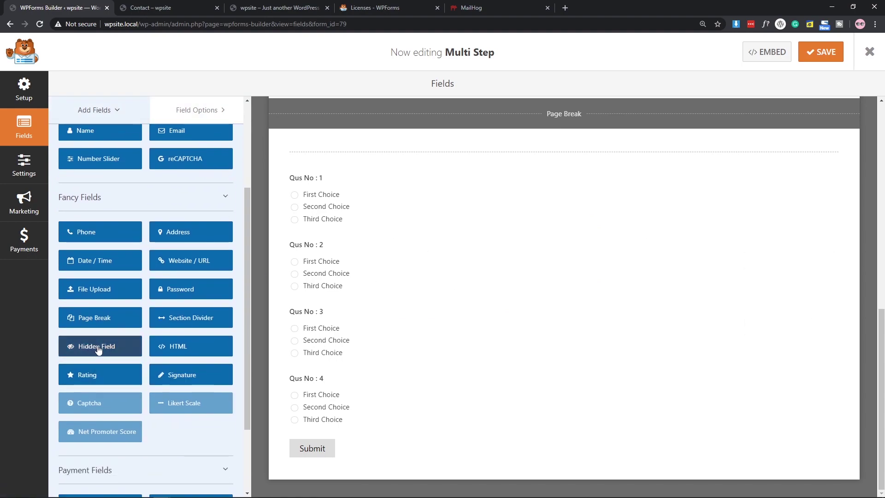
drag(85, 321, 344, 435)
scroll(534, 338, down, 2)
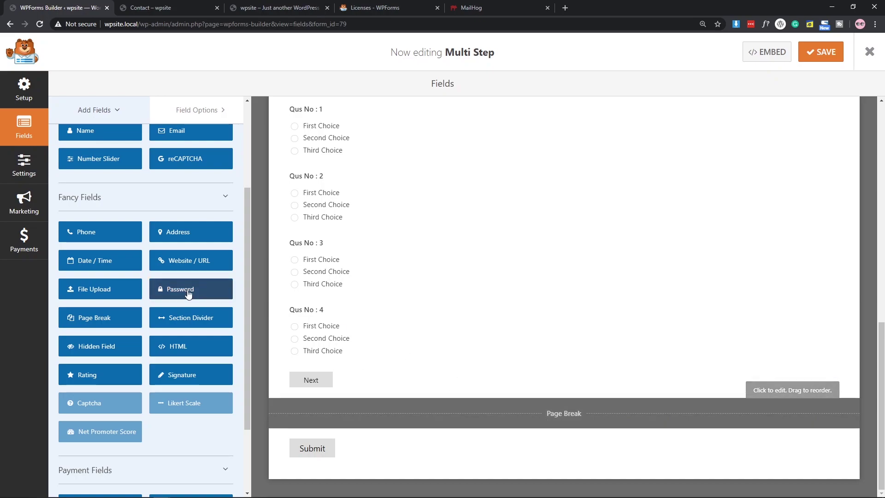
scroll(364, 292, up, 3)
scroll(213, 300, up, 3)
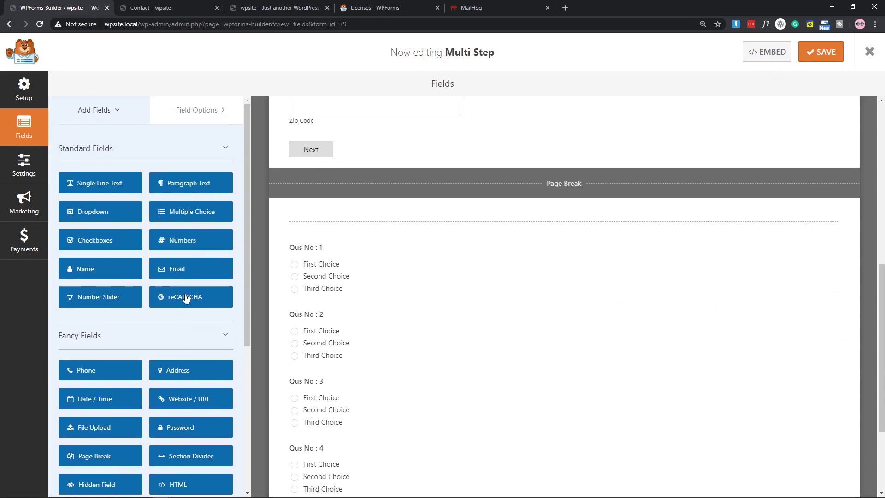
scroll(438, 300, down, 2)
scroll(295, 189, down, 1)
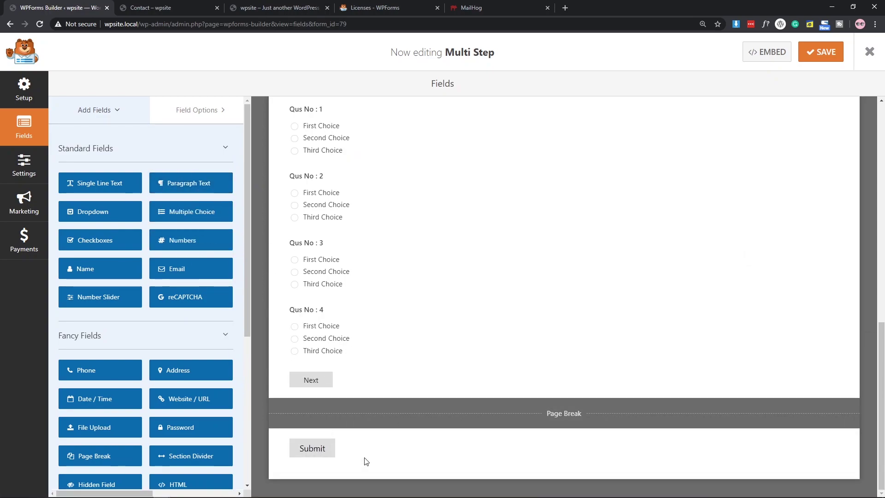
Add a Paragraph Text field on the last page and label it 'Description'.
drag(355, 434, 326, 443)
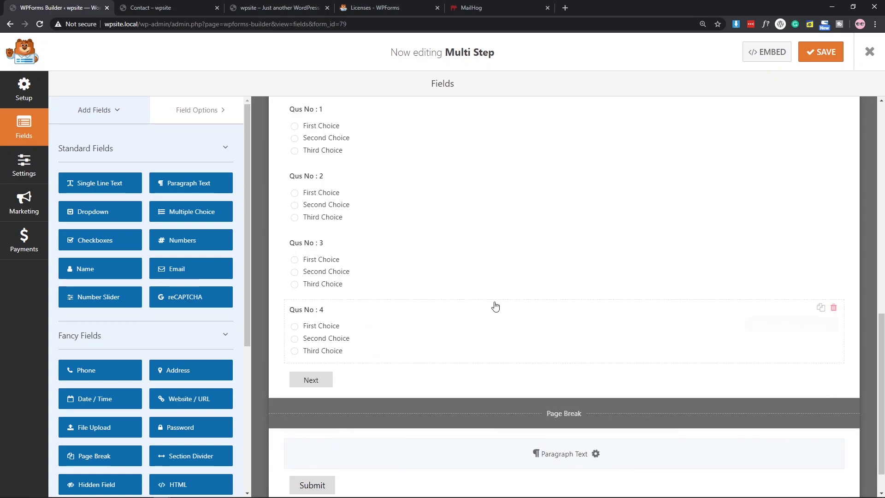
click(390, 409)
click(132, 197)
drag(131, 197, 4, 201)
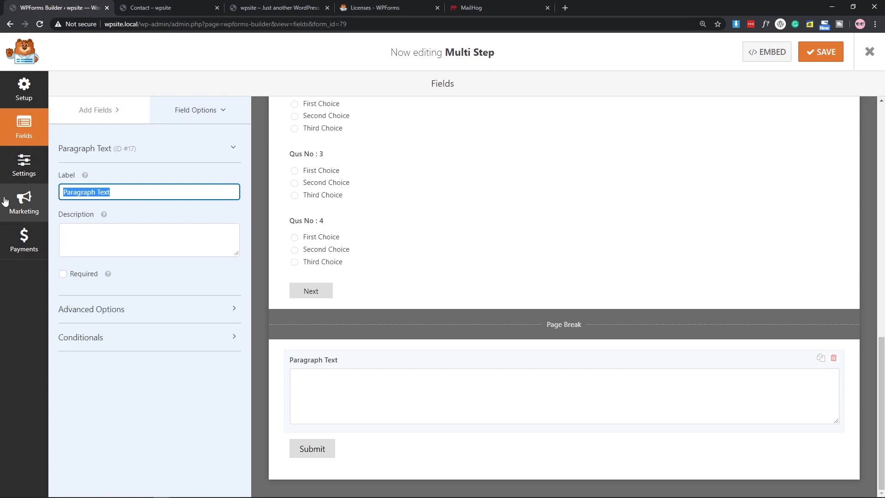
text(Y)
key(BackSpace)
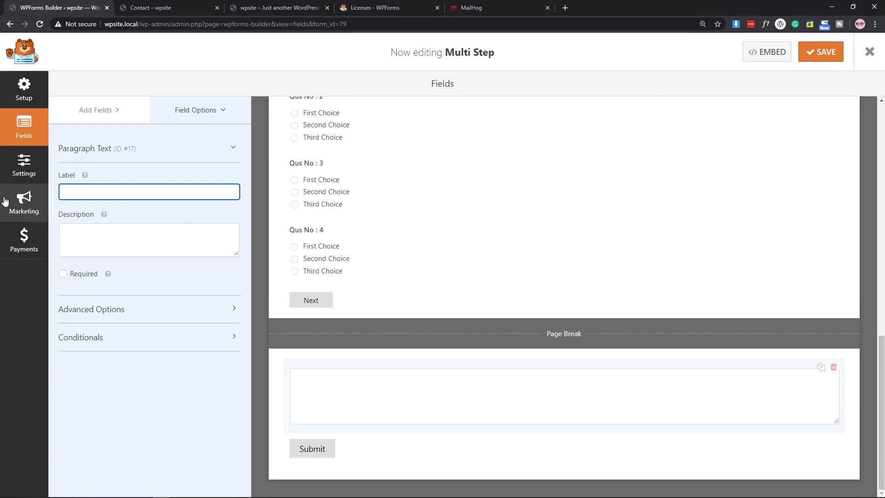
text(Description)
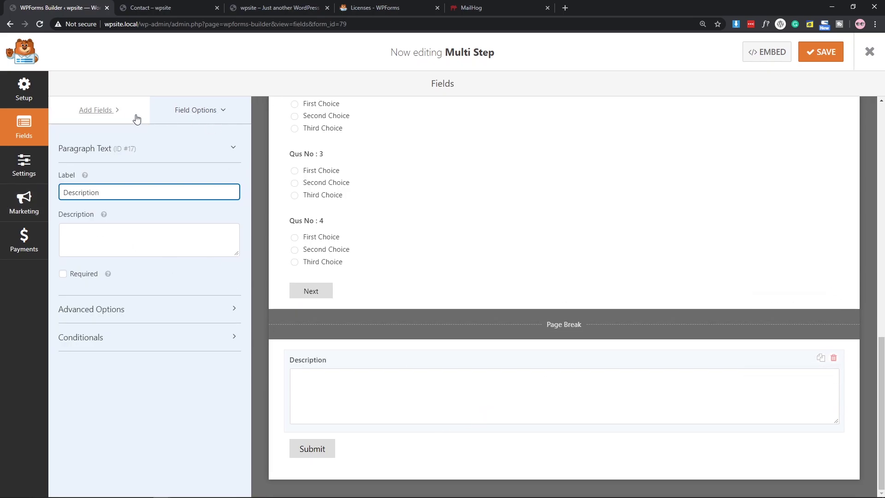
Add Signature and Rating fields above the Description field.
click(95, 110)
scroll(197, 297, down, 4)
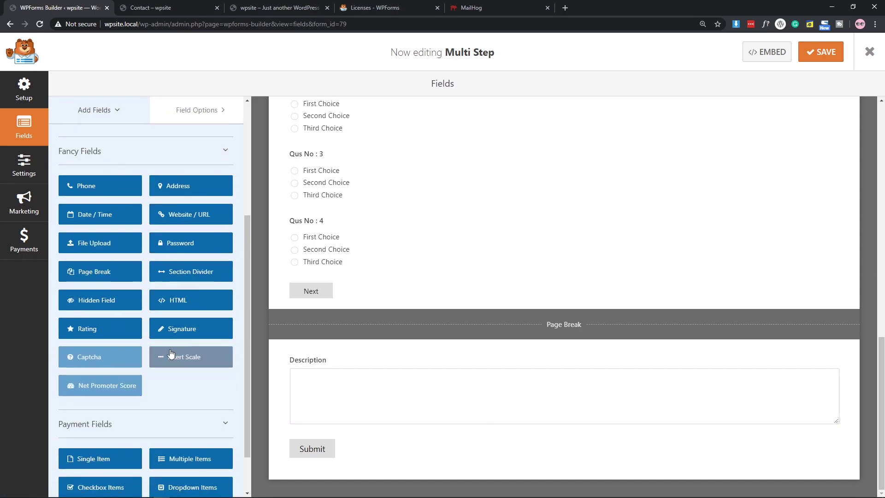
mouse_move(238, 345)
mouse_down()
mouse_move(344, 430)
mouse_move(296, 375)
mouse_move(375, 396)
mouse_up()
mouse_move(114, 331)
mouse_down()
mouse_move(365, 347)
mouse_move(339, 359)
mouse_move(381, 361)
mouse_up()
scroll(498, 256, down, 3)
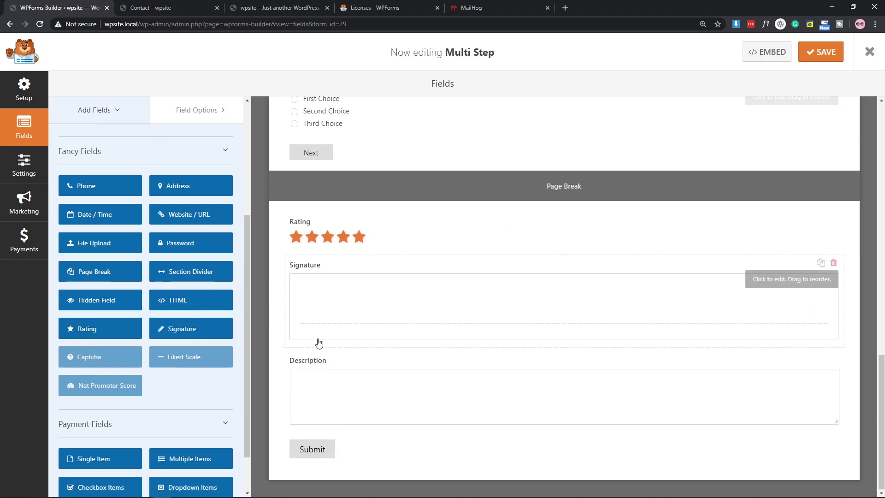
Select the Rating field and keep its scale at 5 after trying 10.
click(443, 242)
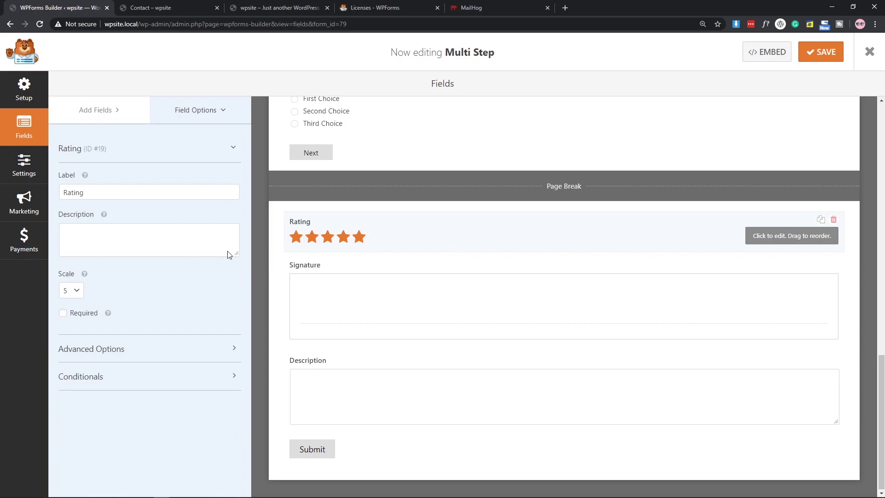
click(71, 290)
click(71, 380)
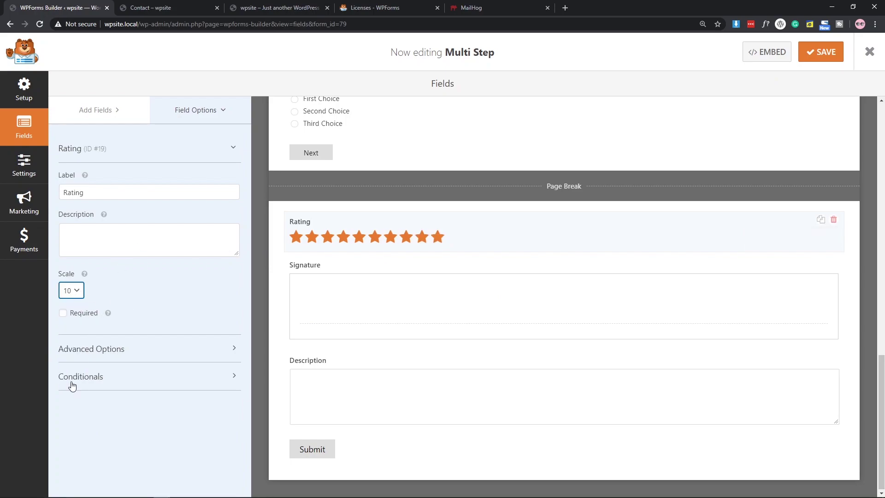
click(71, 291)
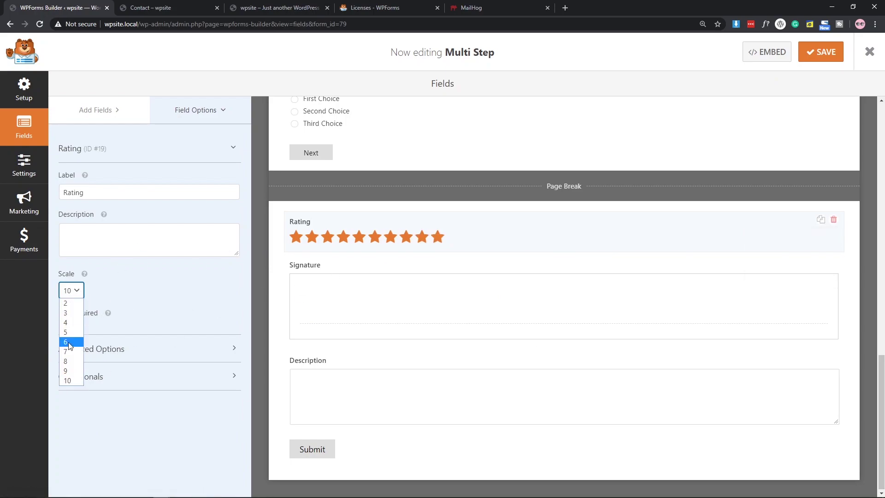
click(67, 332)
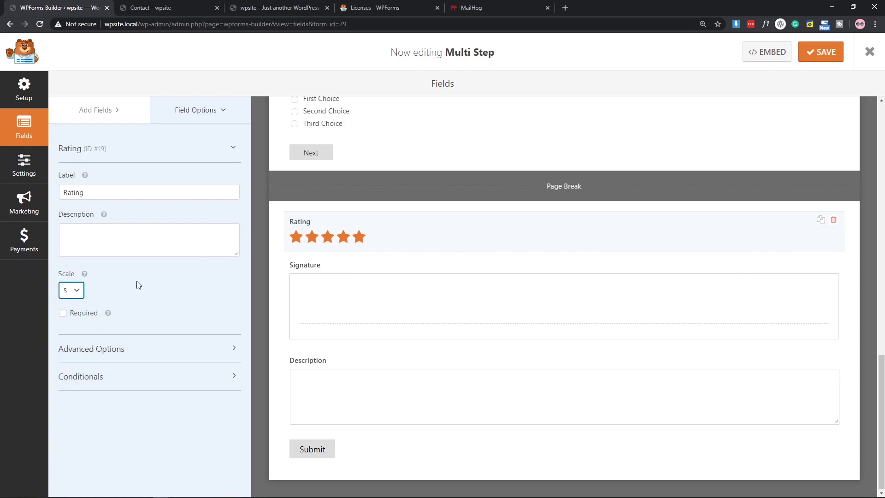
In Advanced Options, set the rating icon to Heart with icon colour #e3b330.
click(86, 356)
scroll(156, 274, down, 2)
click(102, 302)
click(91, 330)
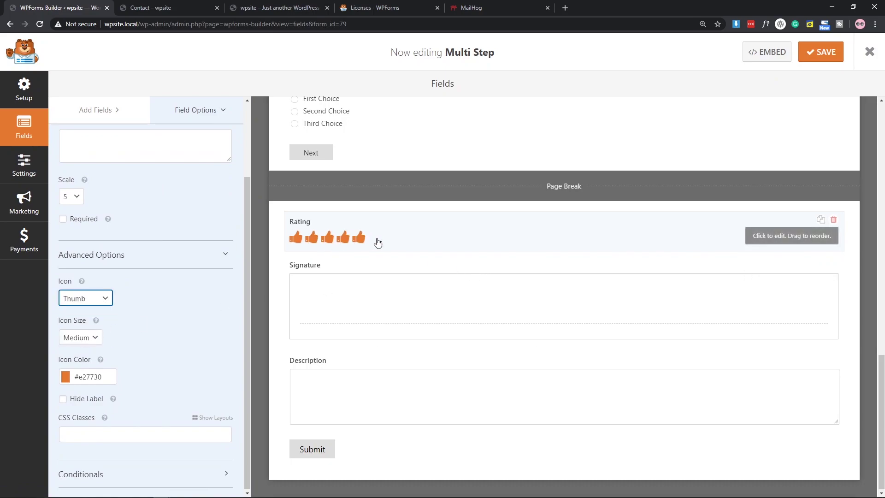
click(91, 303)
click(76, 318)
click(101, 301)
click(83, 339)
click(95, 300)
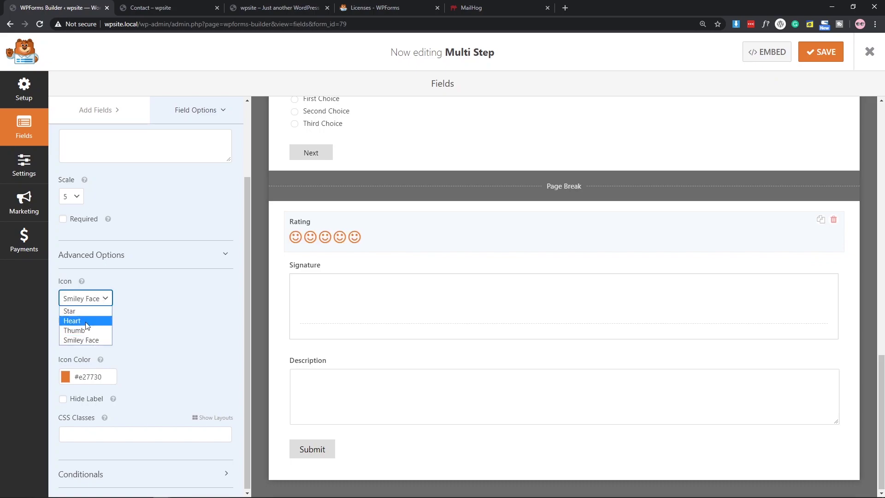
click(85, 323)
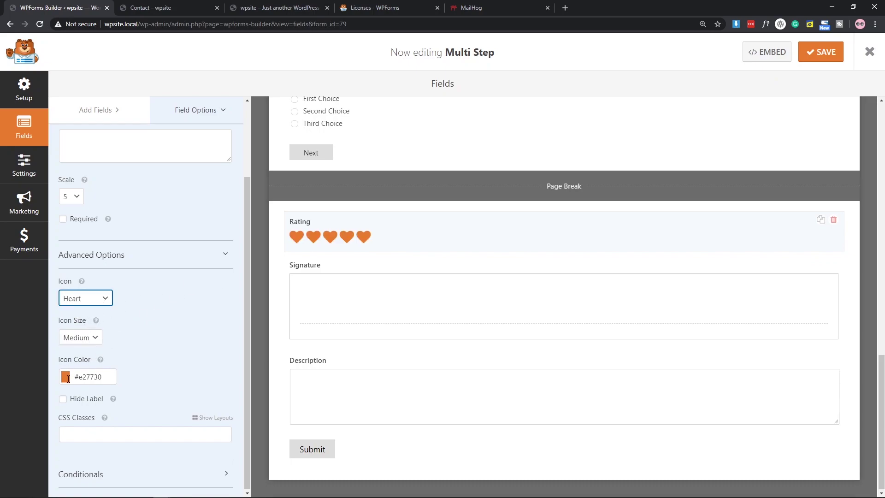
click(68, 377)
mouse_move(143, 450)
mouse_down()
mouse_move(136, 444)
mouse_move(143, 454)
mouse_up()
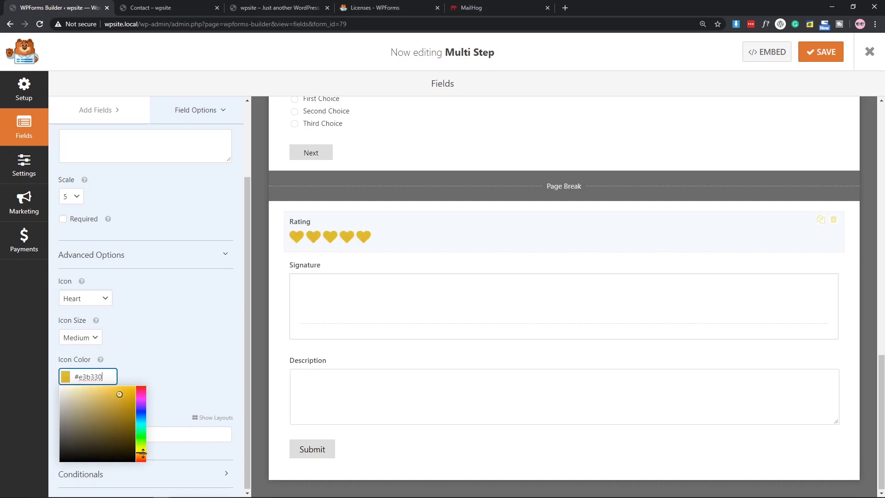
click(156, 317)
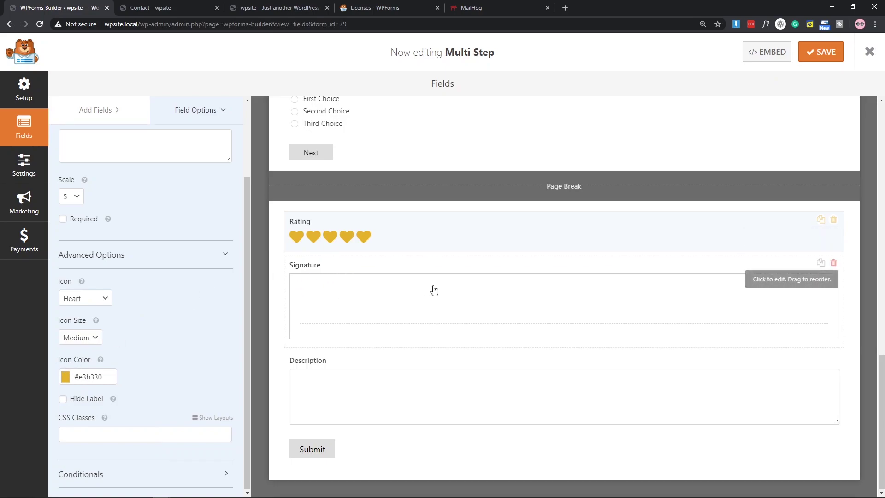
Drag Signature below Description so Description follows Rating directly.
mouse_move(641, 282)
mouse_down()
mouse_move(650, 326)
mouse_move(623, 433)
mouse_up()
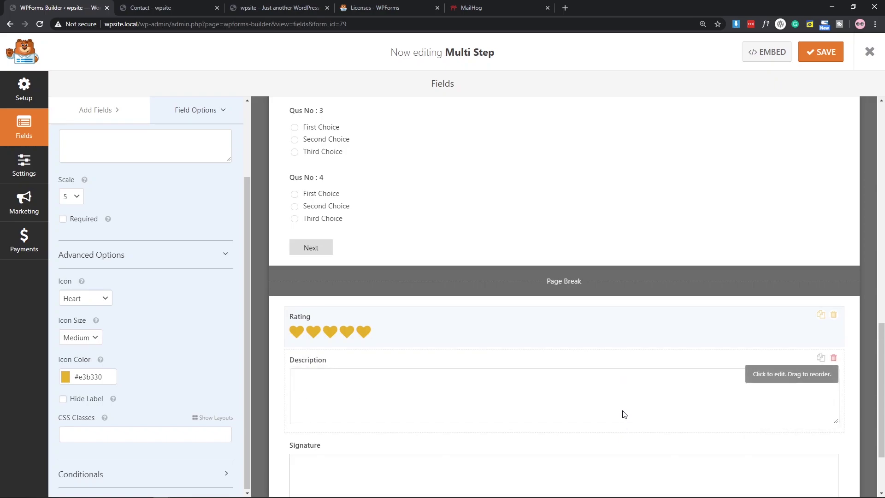
scroll(518, 275, down, 2)
scroll(556, 211, up, 15)
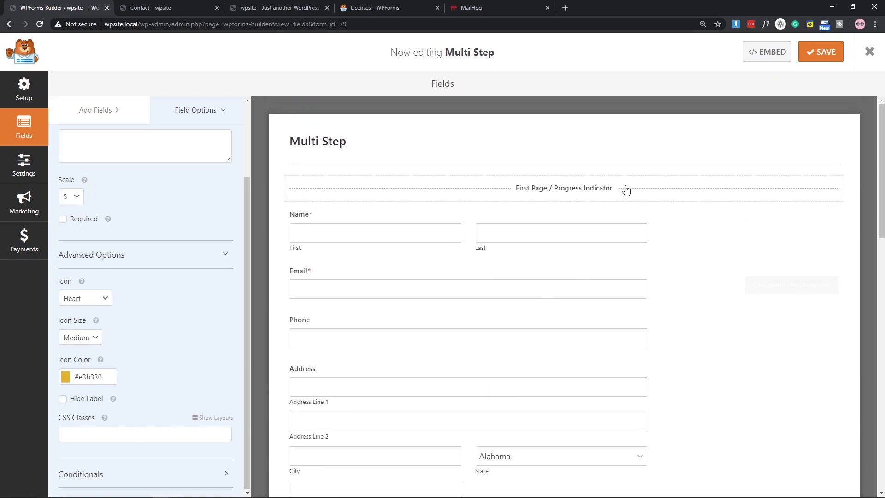
Set the first page's progress indicator Page Title to 'STEP : 1'.
click(650, 189)
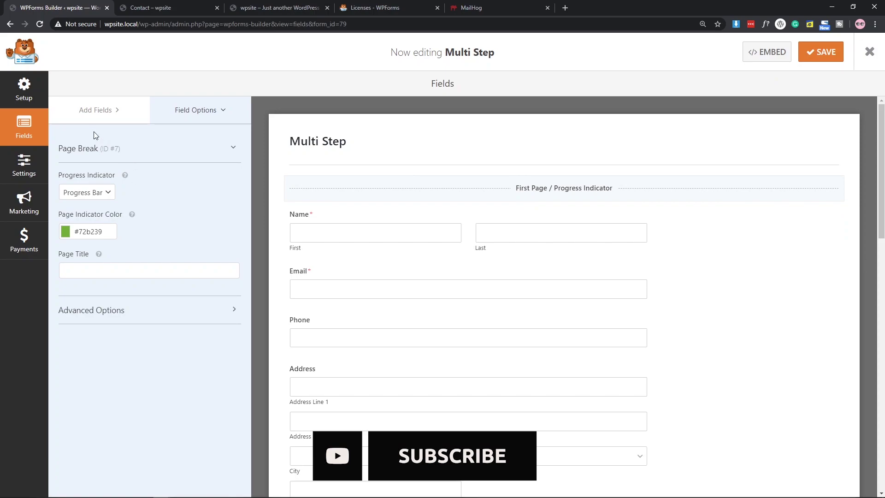
click(98, 276)
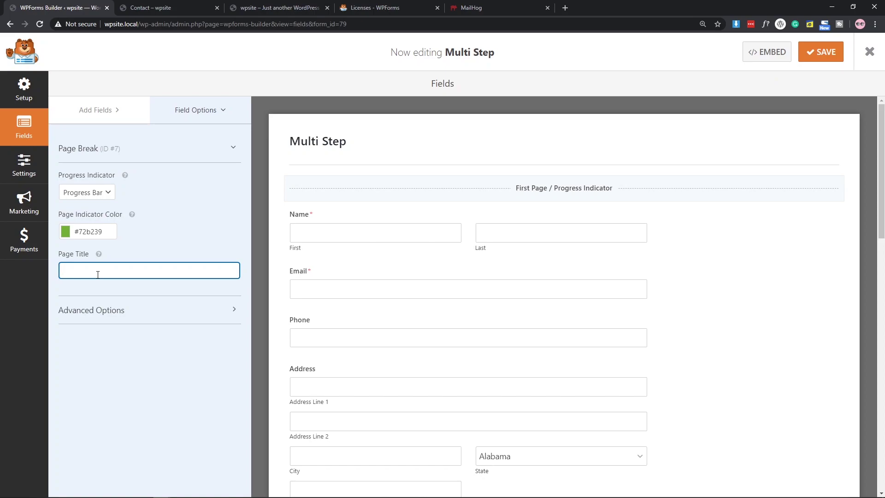
text(STE)
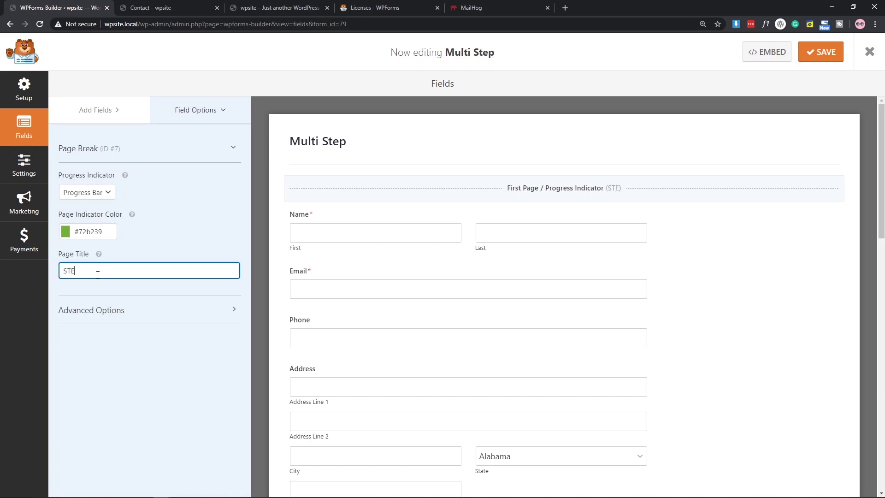
text(P: 1)
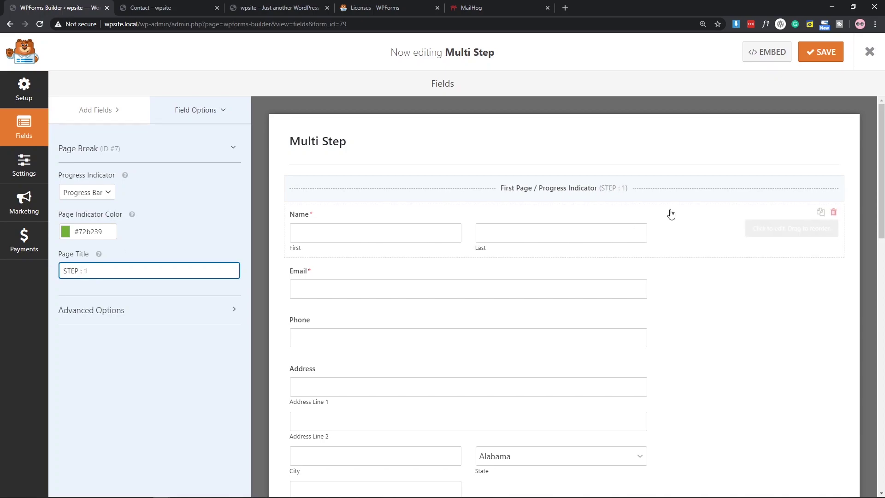
scroll(663, 226, down, 7)
Turn Display Previous on for the lower page break.
click(451, 288)
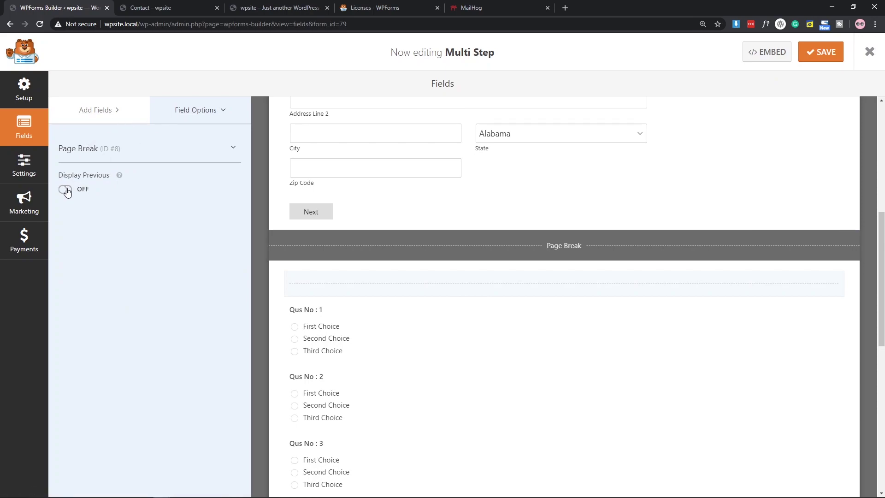
click(65, 189)
click(67, 190)
click(68, 191)
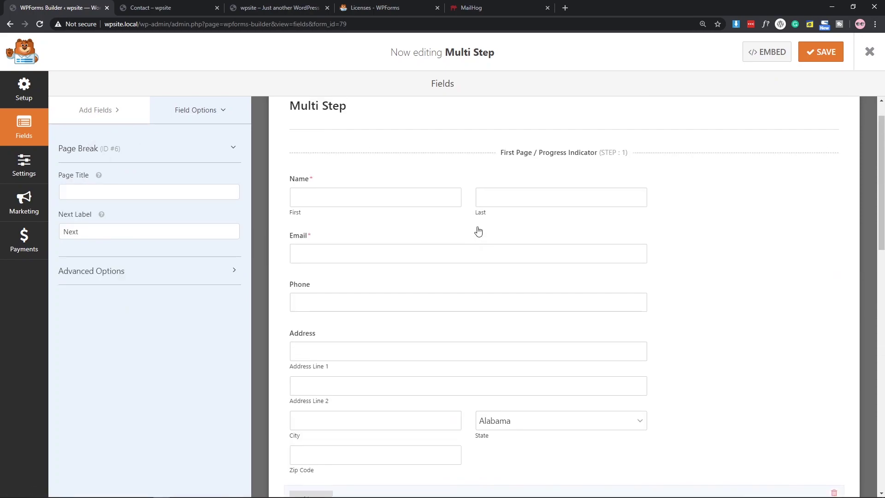
scroll(478, 231, up, 1)
Remove the trailing space from the first page title 'STEP : 1'.
click(570, 192)
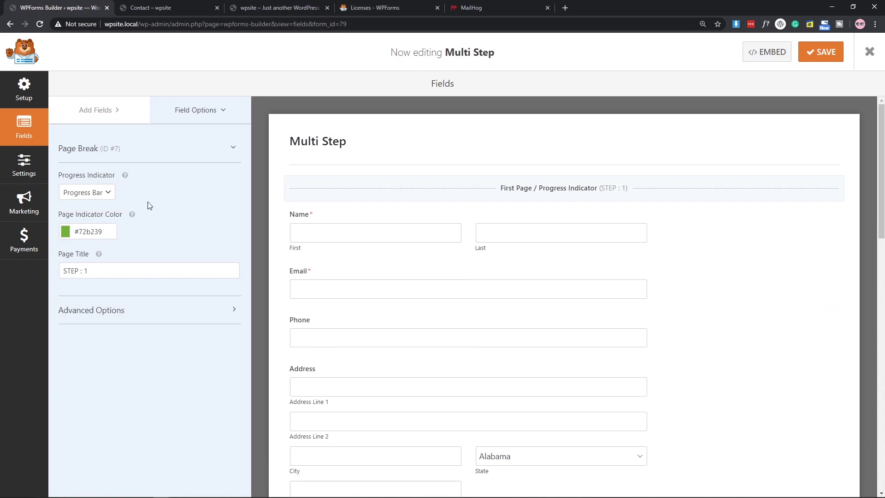
click(106, 274)
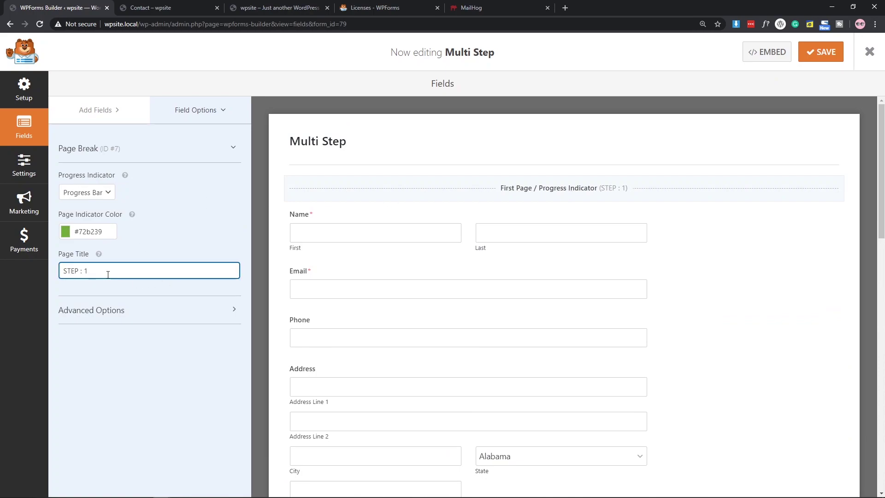
key(BackSpace)
scroll(468, 253, down, 7)
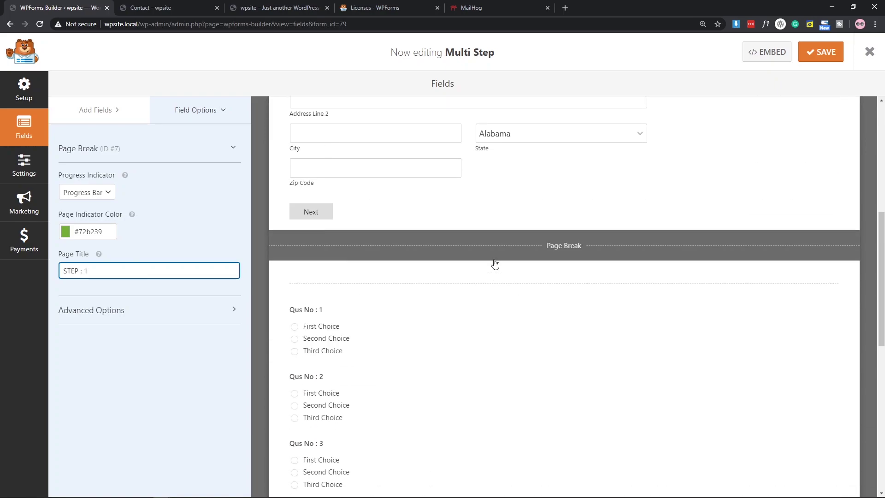
Title the second and third page breaks 'STEP : 2' and 'STEP : 3'.
click(582, 242)
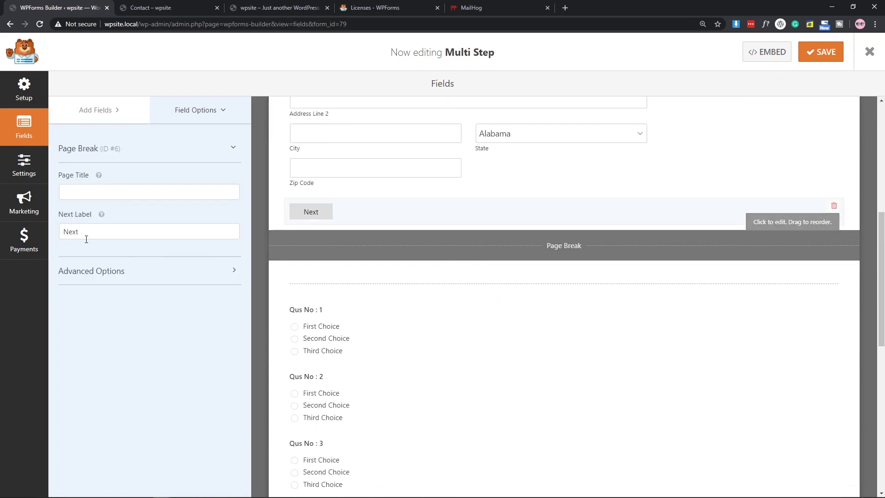
click(91, 190)
text(STEOP)
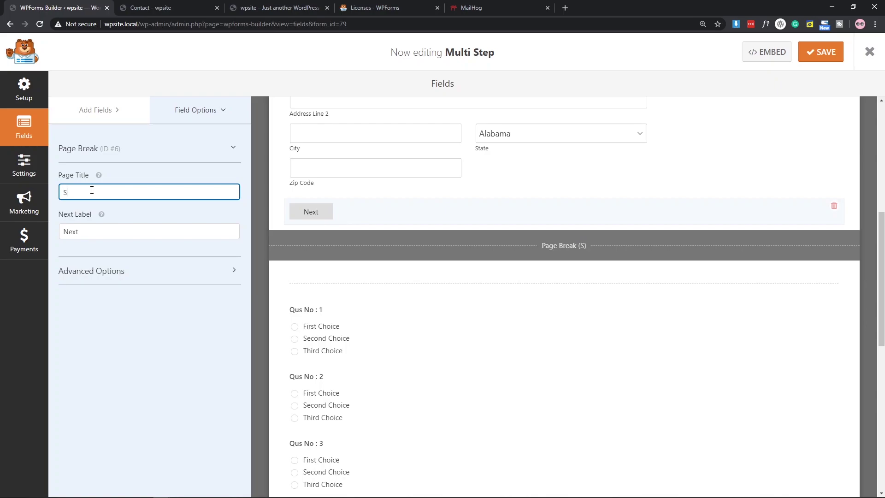
key(BackSpace)
key(BackSpace)
text(P : 2)
scroll(506, 323, down, 7)
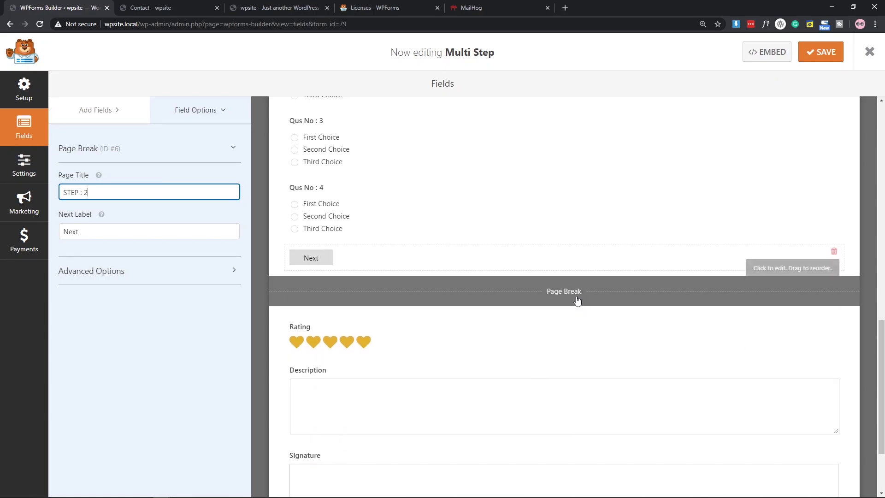
click(533, 291)
click(85, 193)
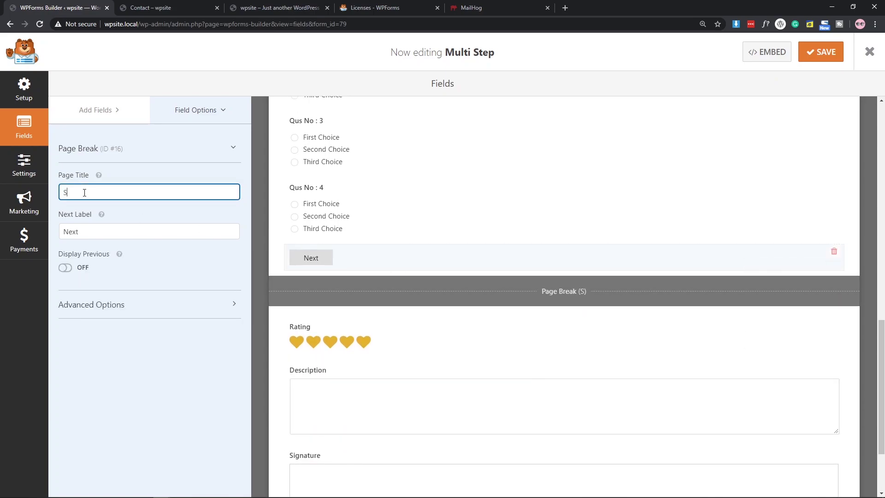
text(STEP )
text(:#)
key(Left)
scroll(380, 179, up, 15)
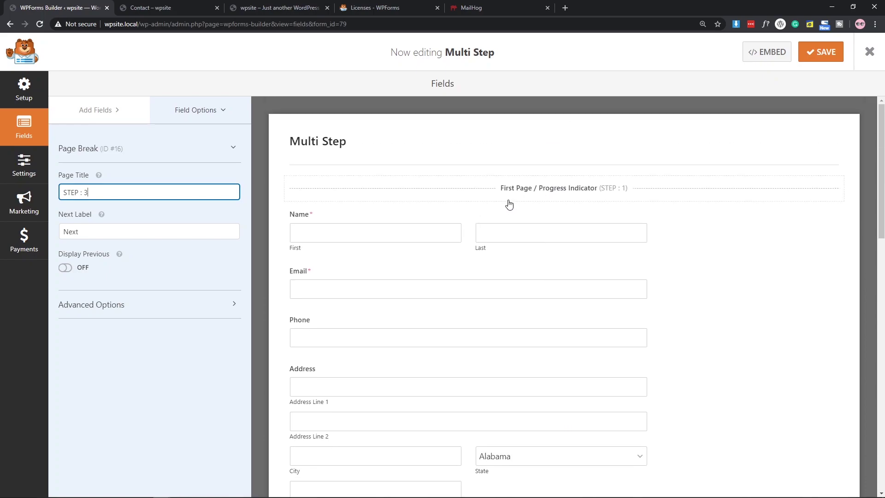
Extend the three page titles with '(Info)', '(QUS)' and '(FINAL)'.
click(509, 201)
click(105, 272)
text(())
text(Info)
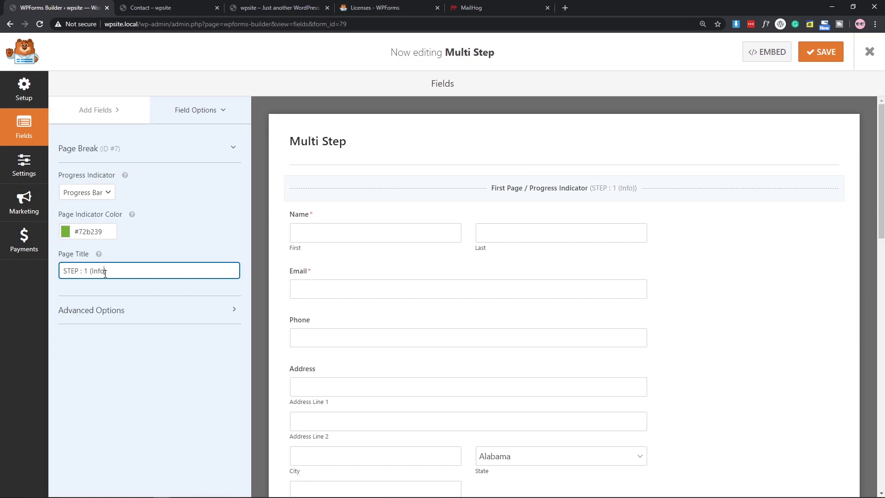
scroll(706, 291, down, 7)
click(564, 251)
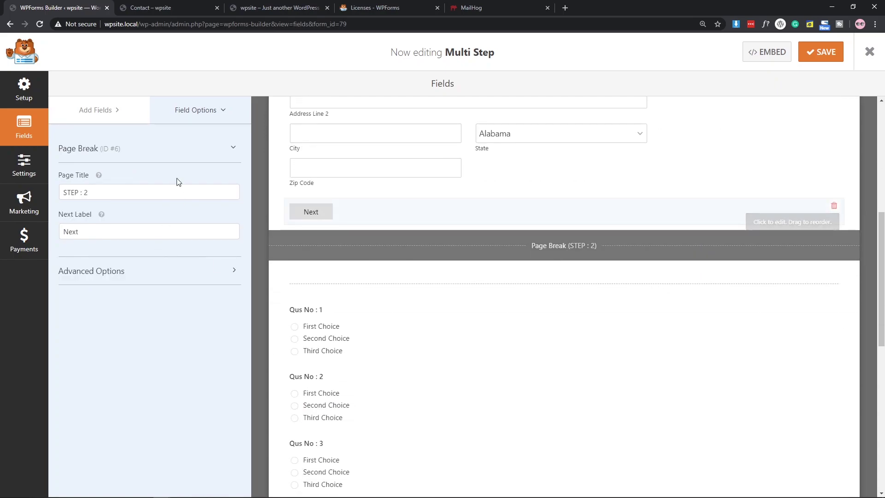
click(149, 193)
text(())
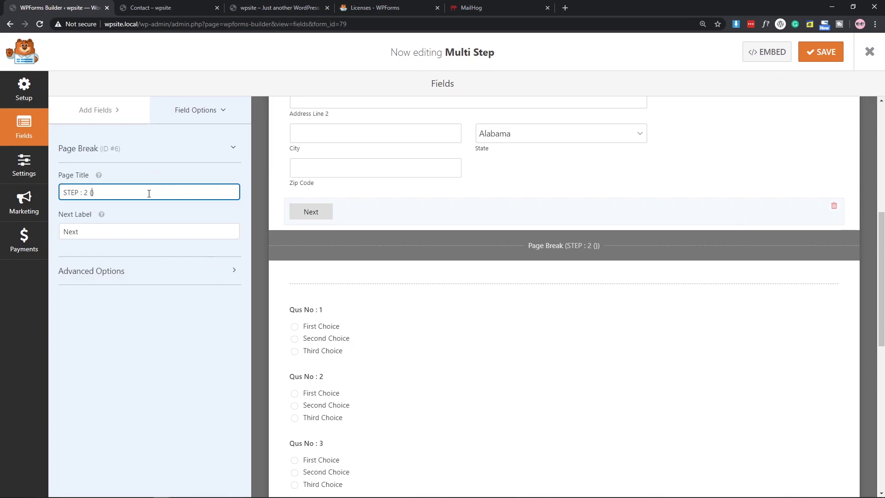
text(QUS)
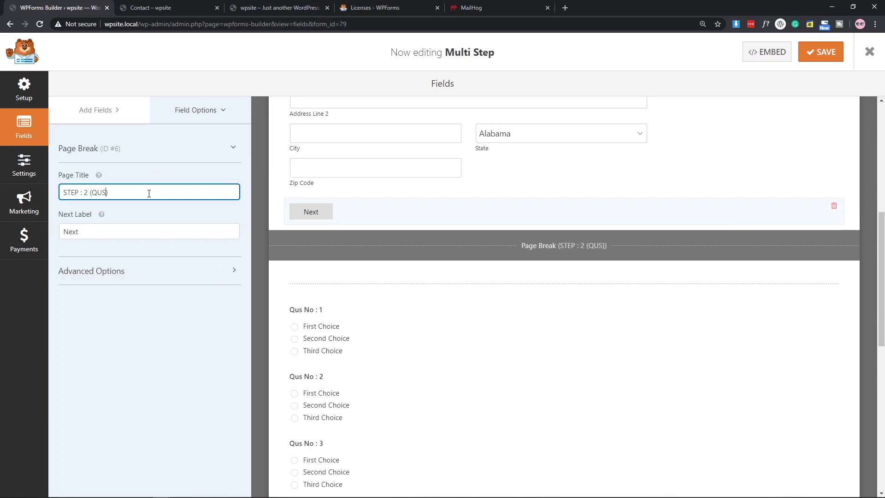
scroll(563, 326, down, 5)
click(568, 388)
click(124, 191)
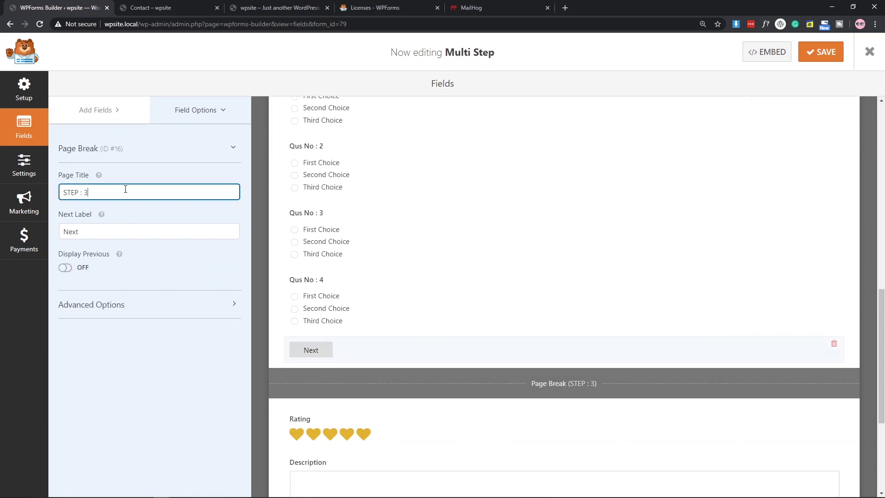
text(())
text(FINAL)
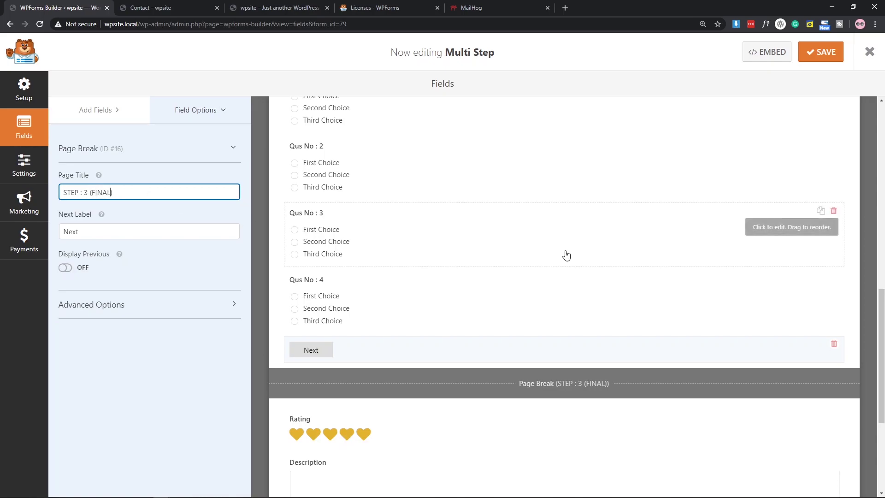
scroll(564, 253, up, 6)
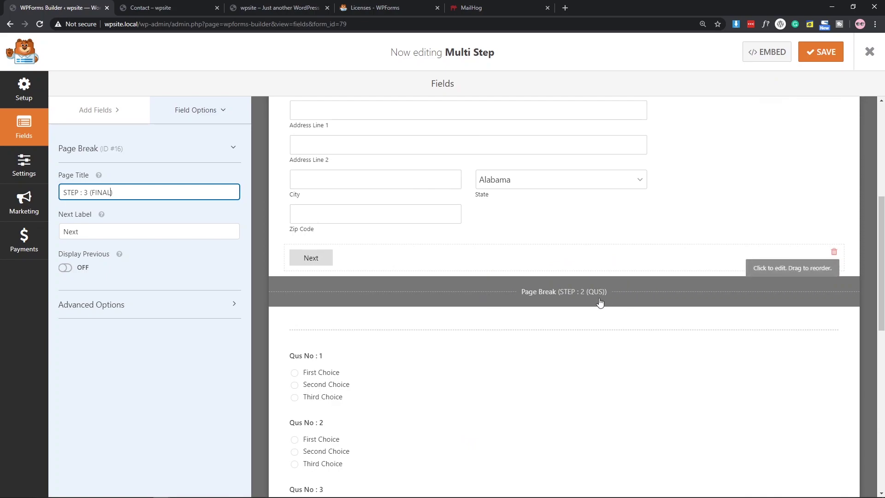
click(597, 301)
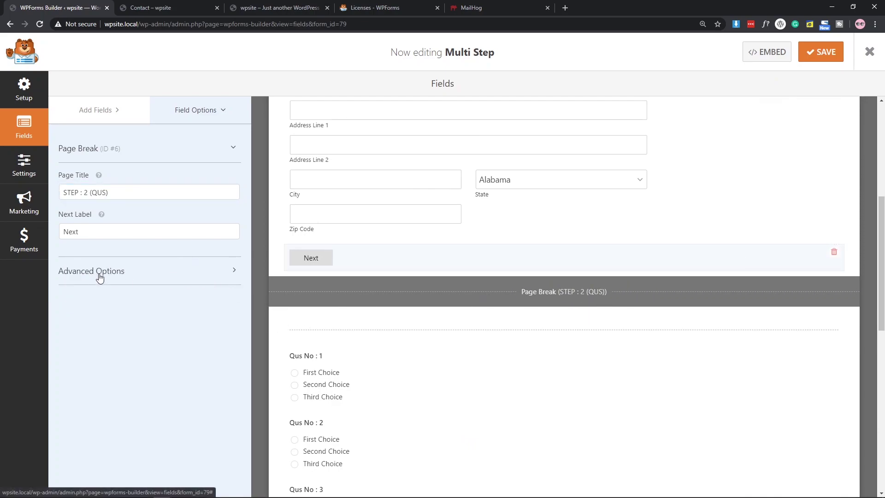
Turn Display Previous on for the second page's page break.
click(434, 328)
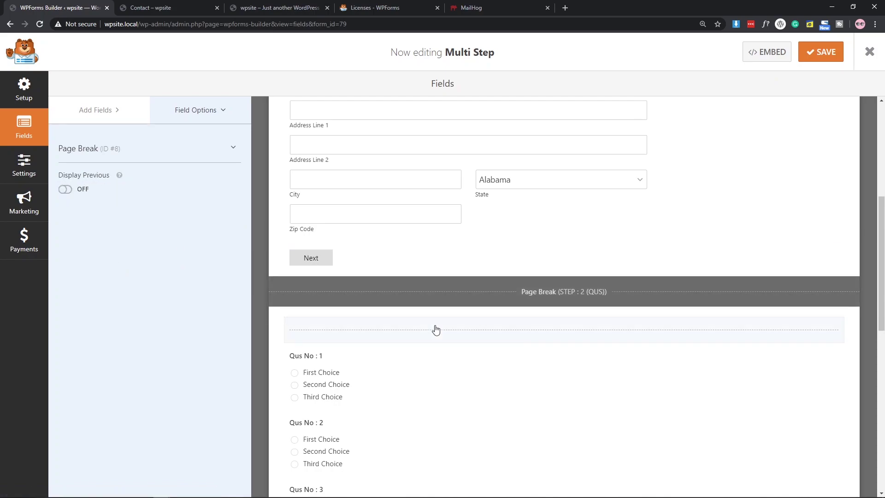
click(66, 189)
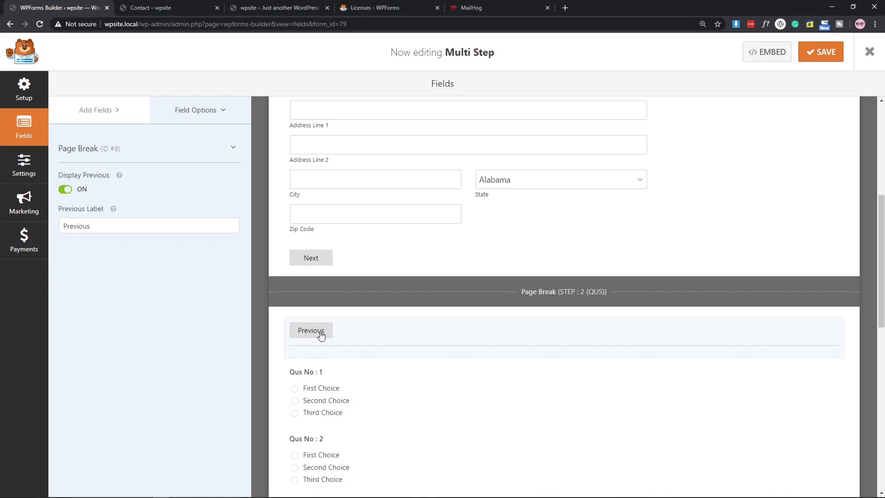
scroll(321, 336, up, 4)
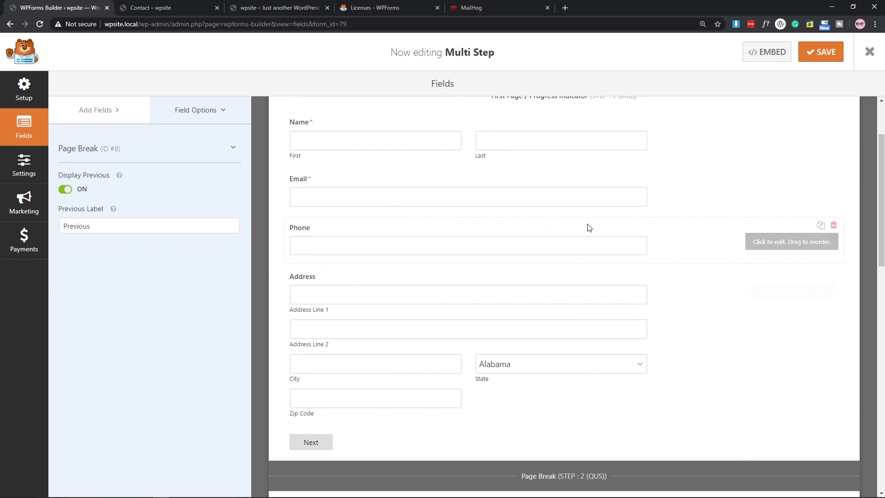
scroll(519, 270, up, 2)
scroll(519, 271, down, 10)
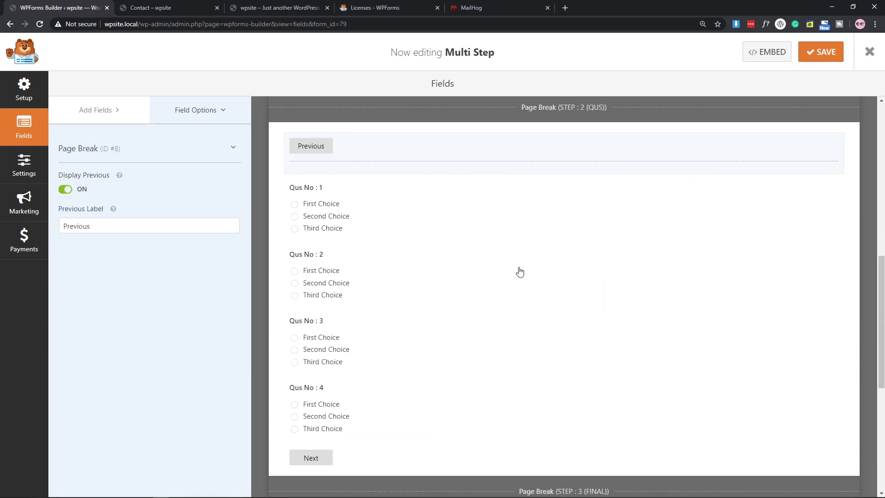
scroll(520, 272, down, 6)
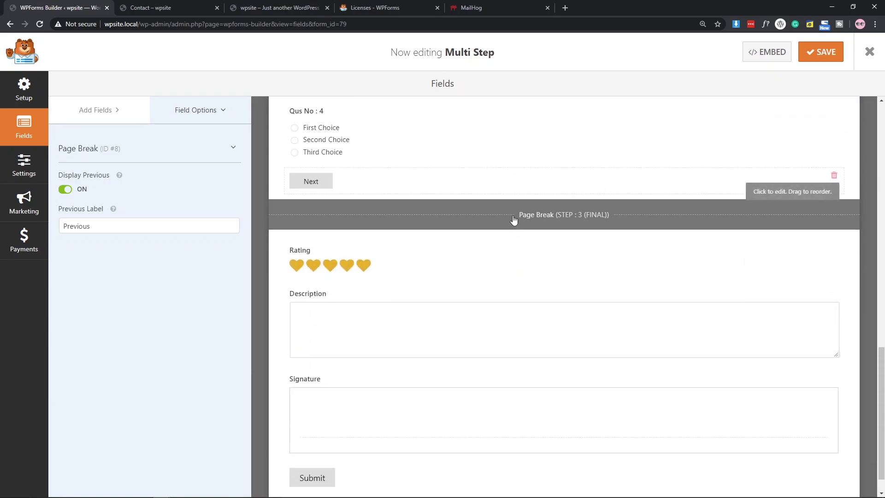
Select the STEP : 3 (FINAL) page break and save the Multi Step form.
click(514, 221)
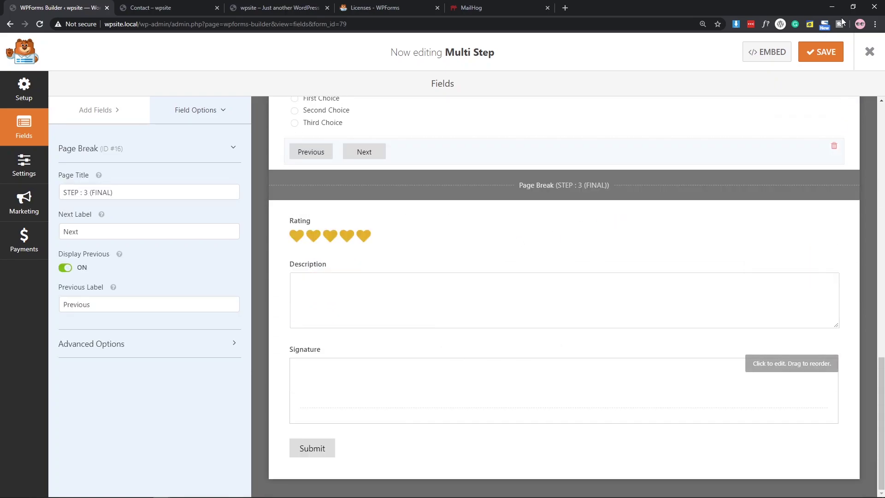
scroll(465, 259, up, 7)
scroll(466, 261, up, 2)
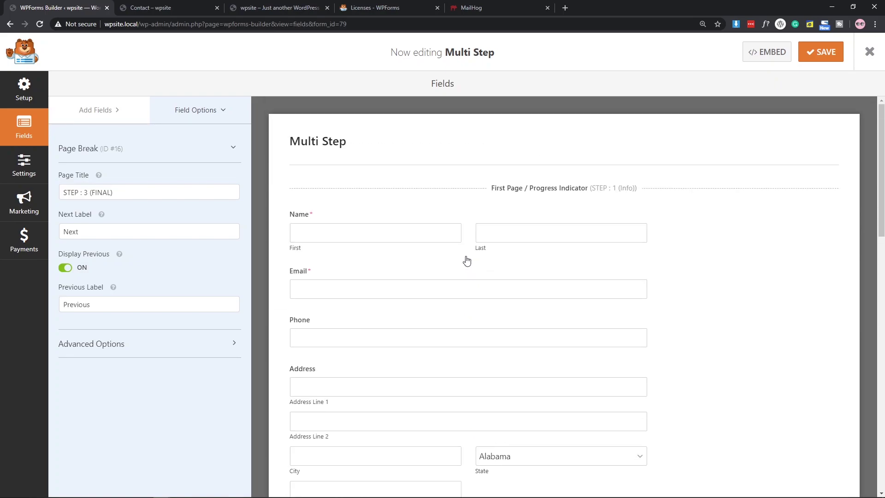
click(810, 53)
Embed the Multi Step form in the Contact page's WPForms block and update the page.
click(866, 60)
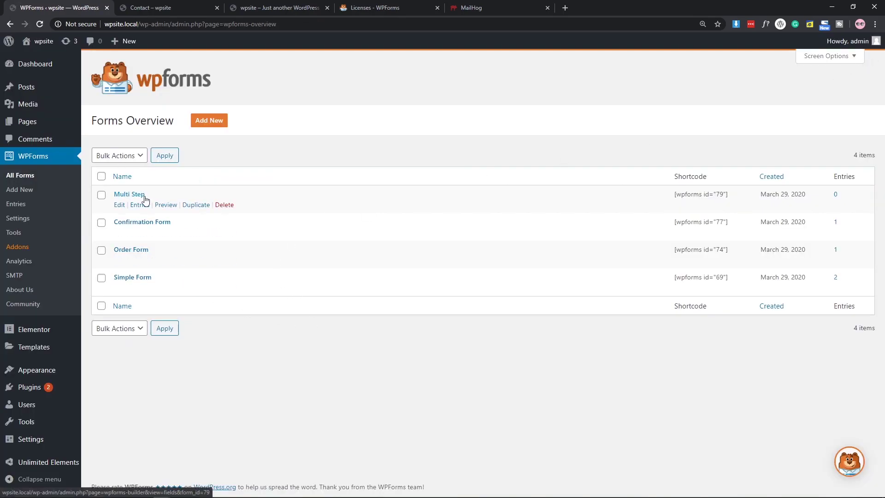
mouse_move(44, 124)
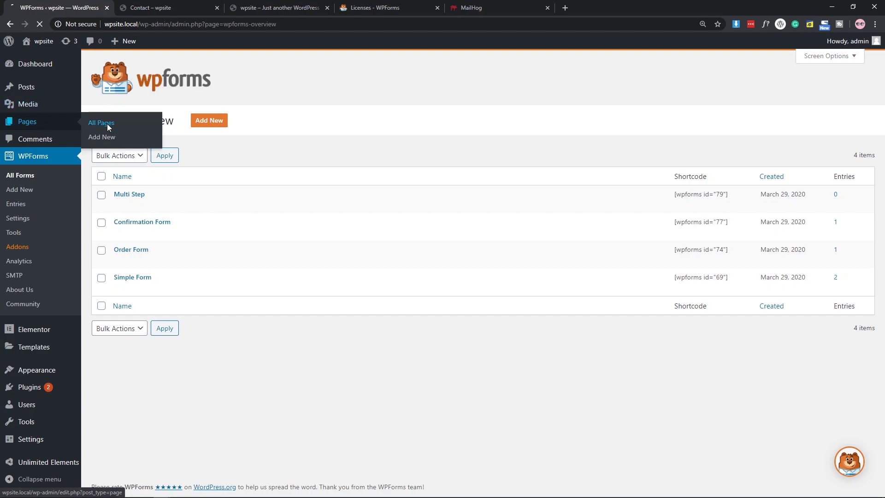
click(107, 123)
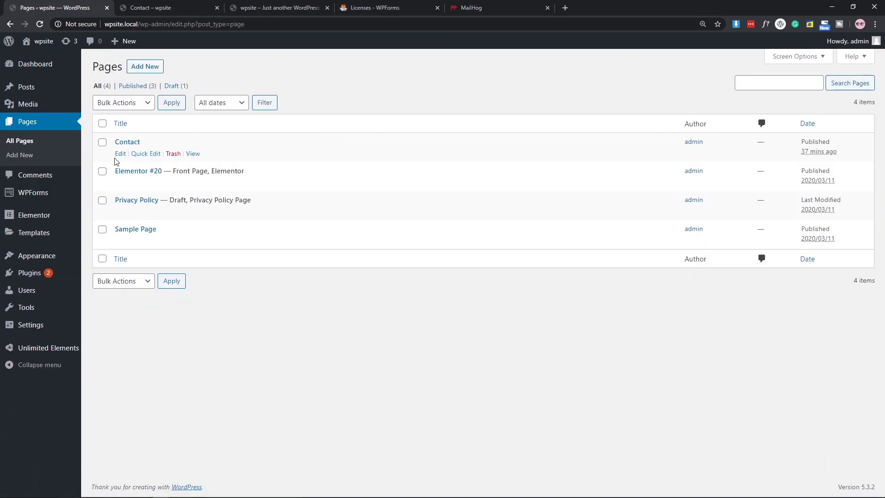
click(120, 155)
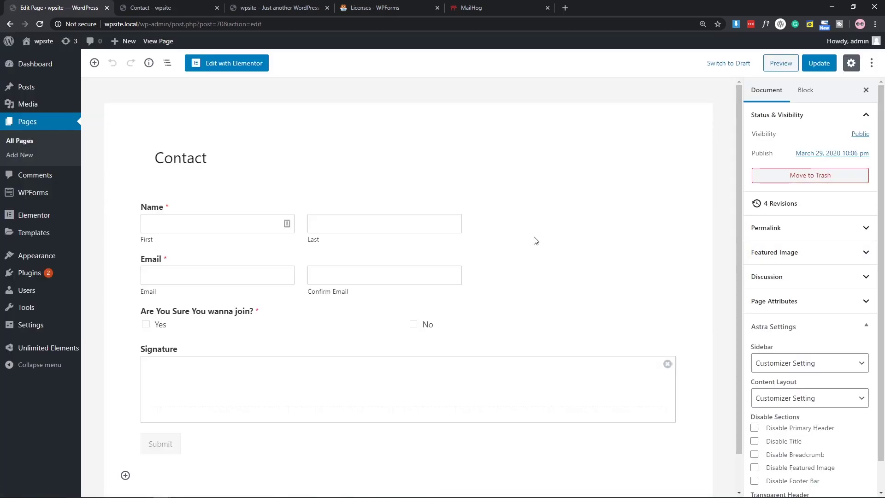
click(536, 241)
click(784, 198)
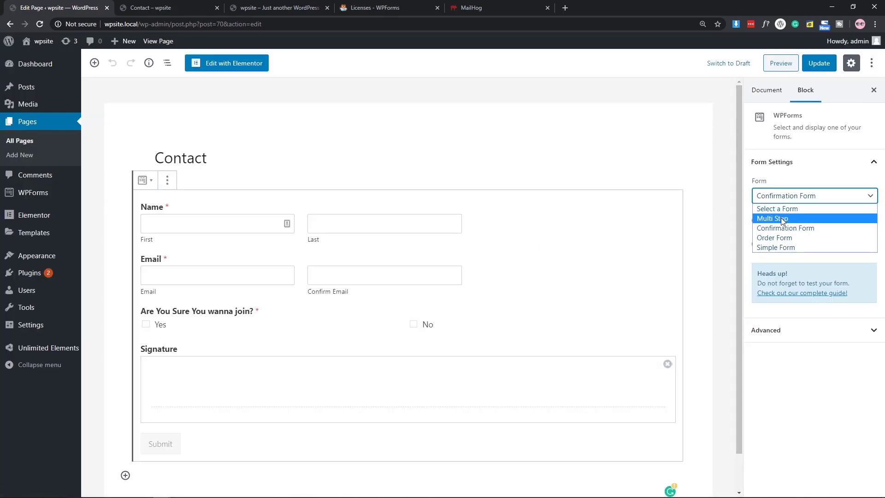
click(782, 219)
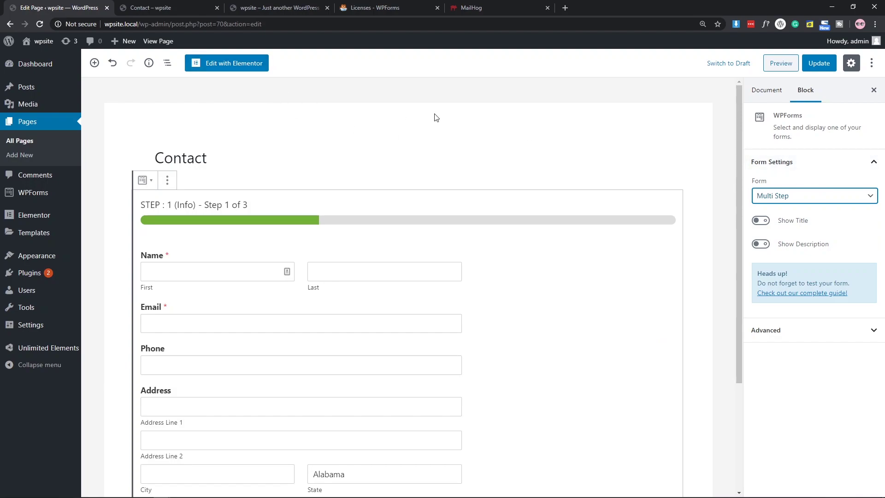
click(813, 68)
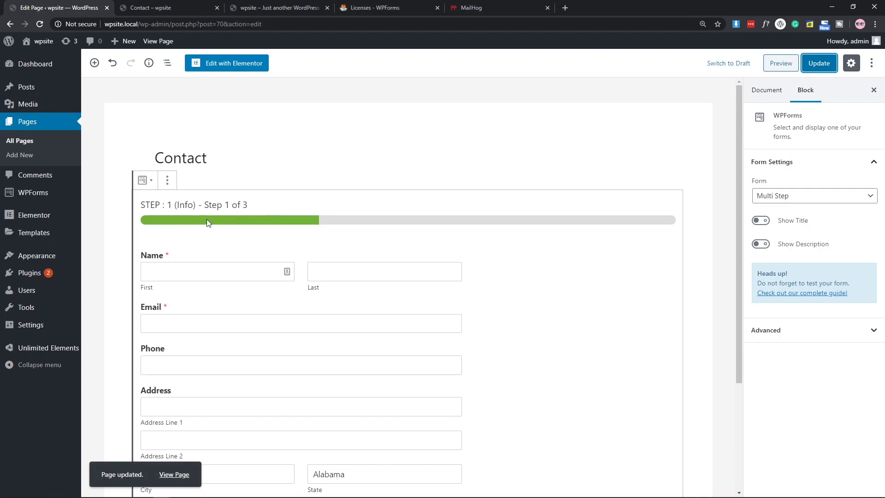
scroll(207, 221, down, 3)
scroll(207, 221, up, 2)
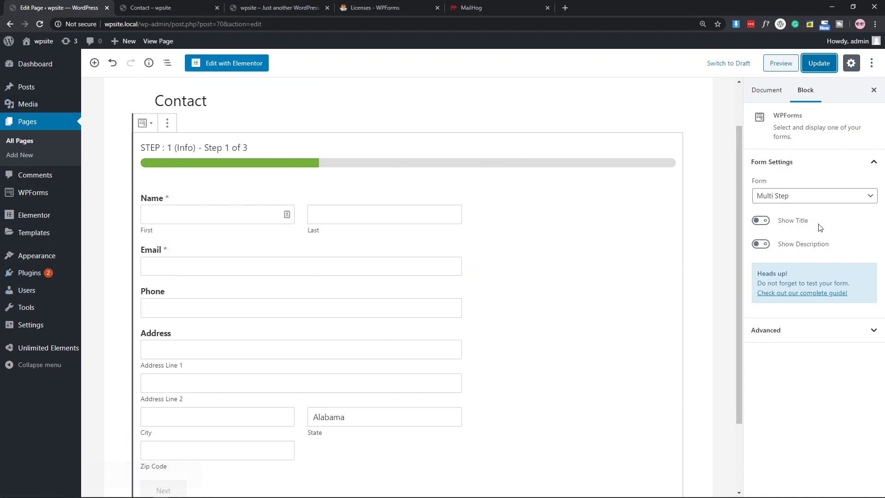
Reopen the Multi Step form in the WPForms builder from the forms overview.
click(776, 327)
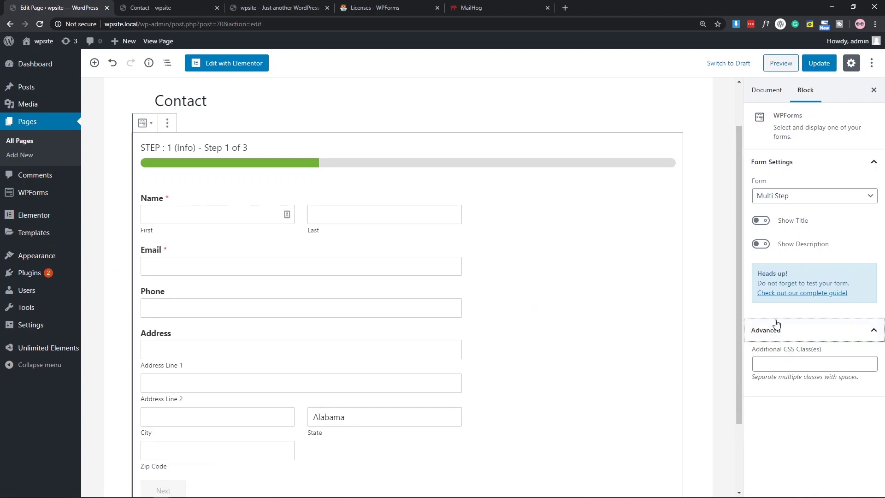
click(37, 199)
click(120, 205)
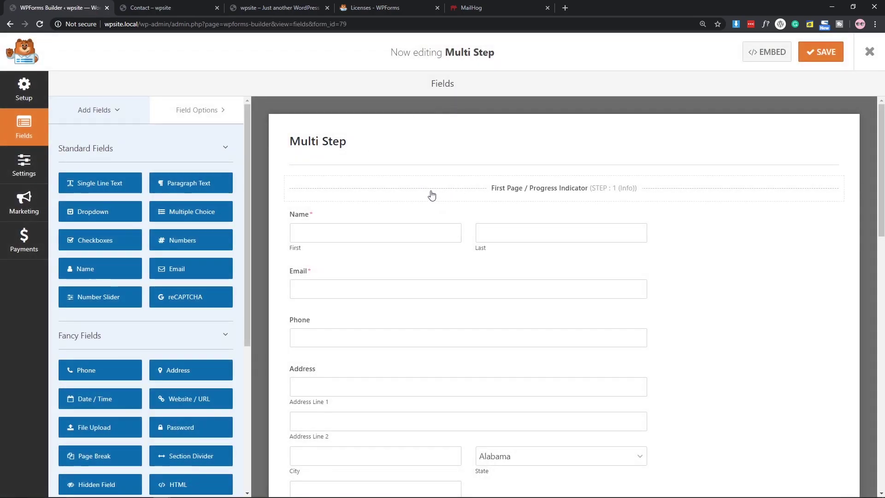
Set the first page break's progress indicator to Connector after trying Circles and None.
click(432, 195)
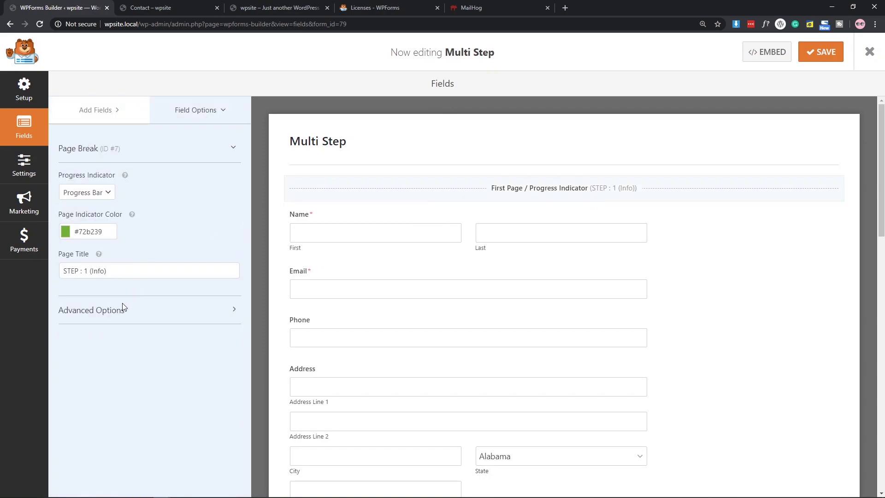
click(92, 311)
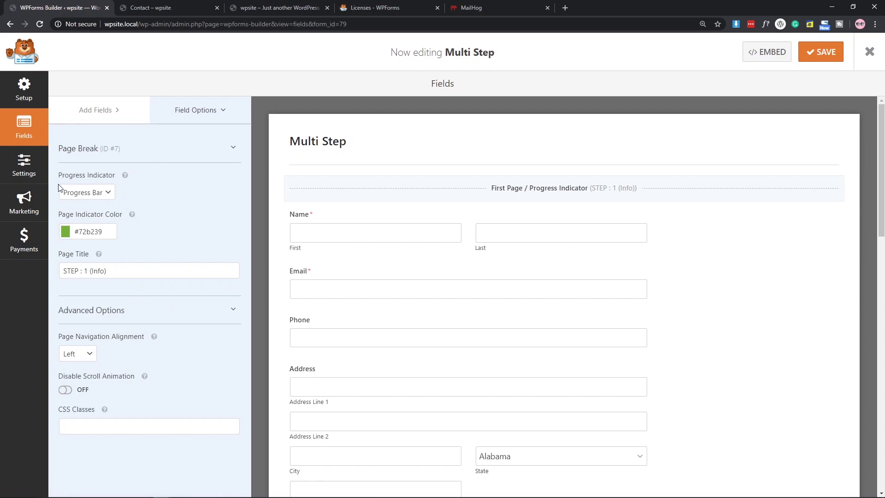
click(95, 194)
click(94, 215)
click(83, 194)
click(89, 225)
click(88, 192)
click(86, 233)
click(78, 197)
click(87, 224)
Set the page navigation alignment to Center.
click(84, 353)
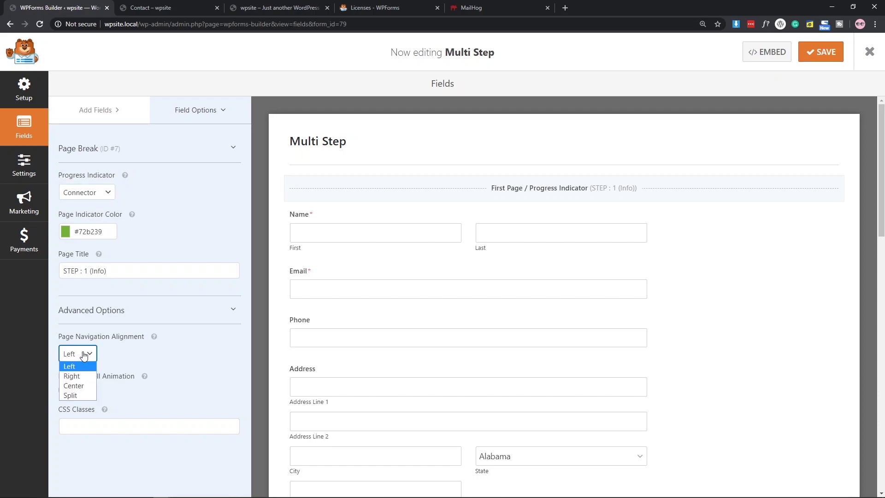
click(80, 380)
click(76, 355)
click(79, 386)
click(76, 358)
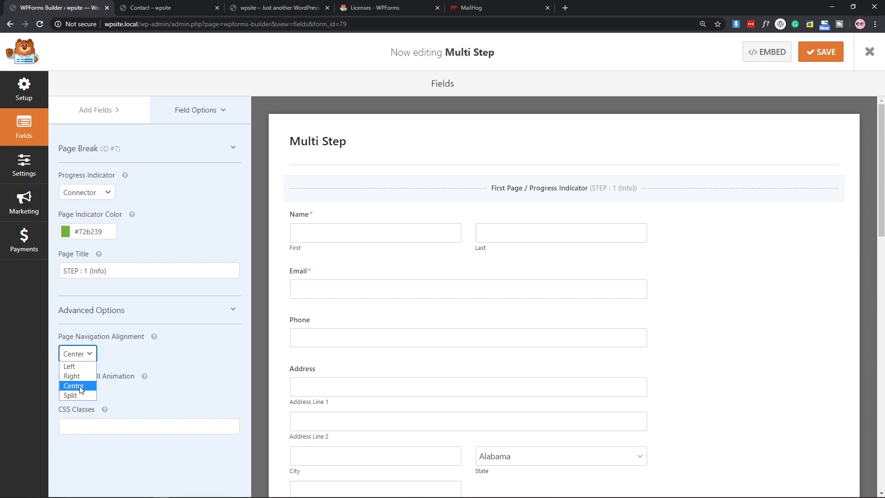
Set page navigation alignment back to Left and reload the Contact preview to check it.
click(184, 7)
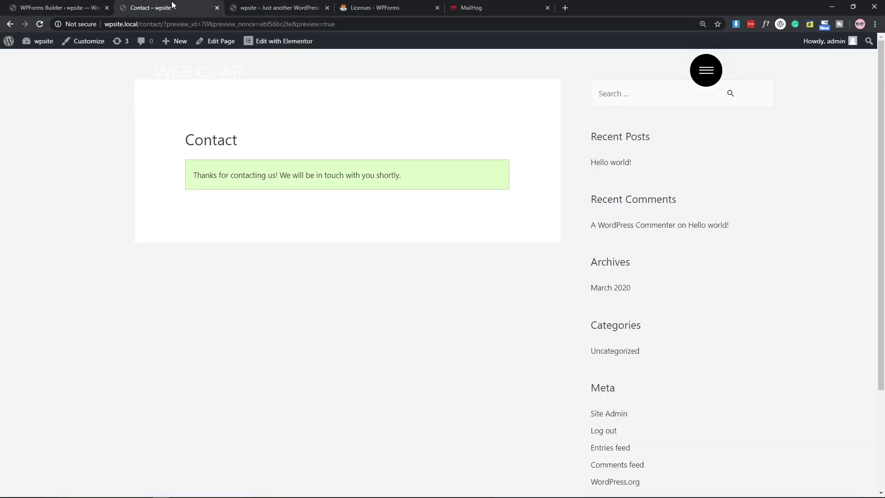
click(66, 7)
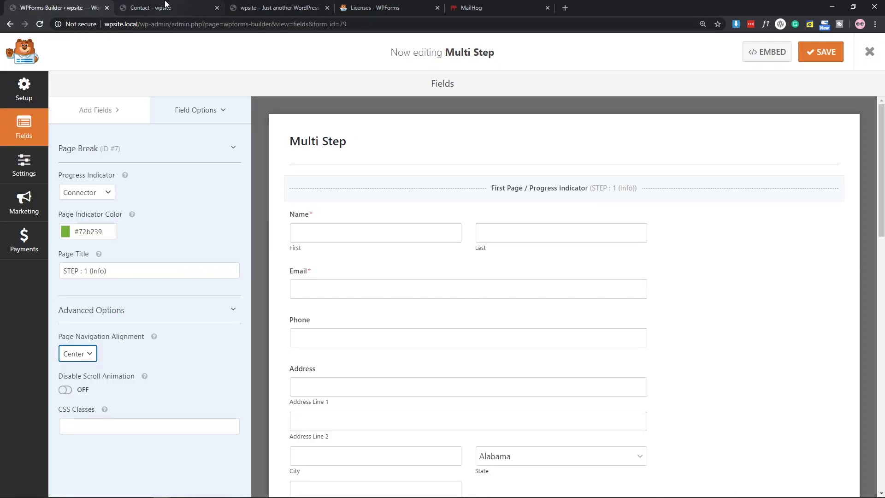
click(165, 6)
click(40, 24)
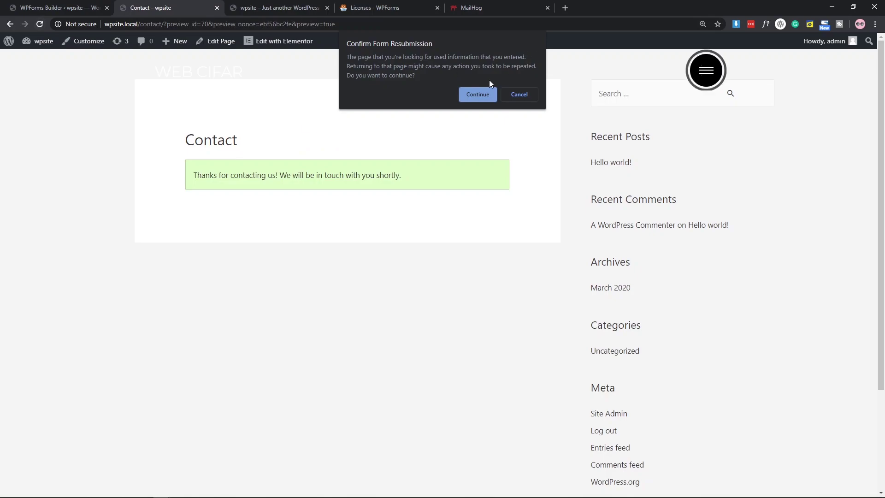
click(477, 95)
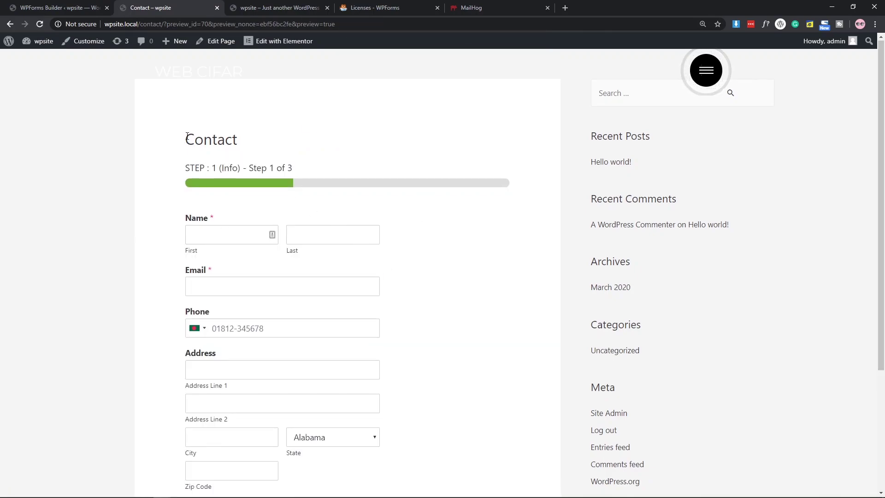
drag(193, 133, 318, 187)
click(84, 4)
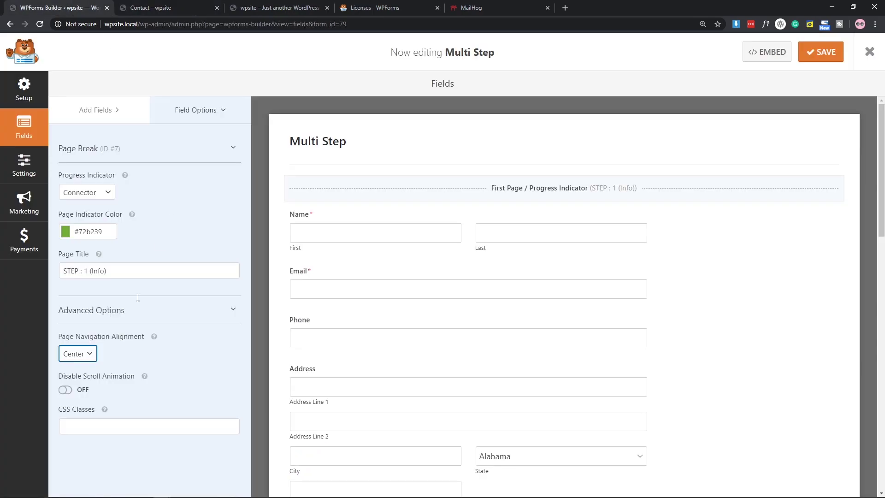
click(92, 357)
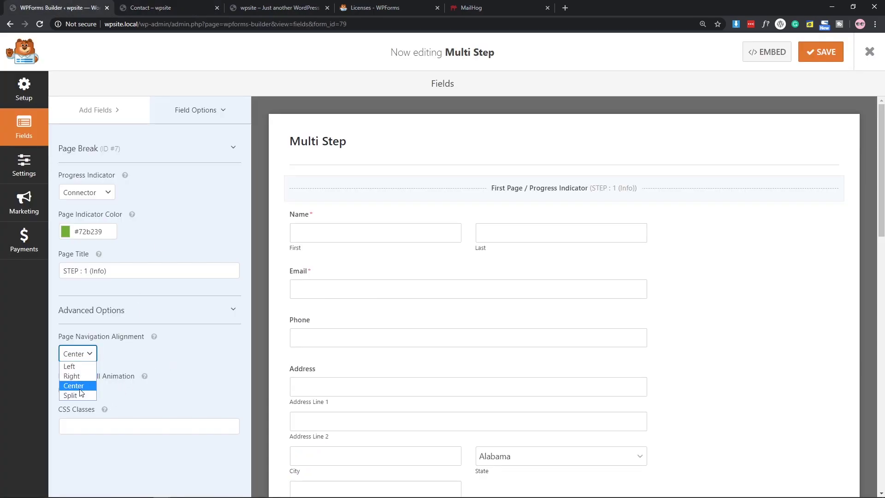
click(74, 366)
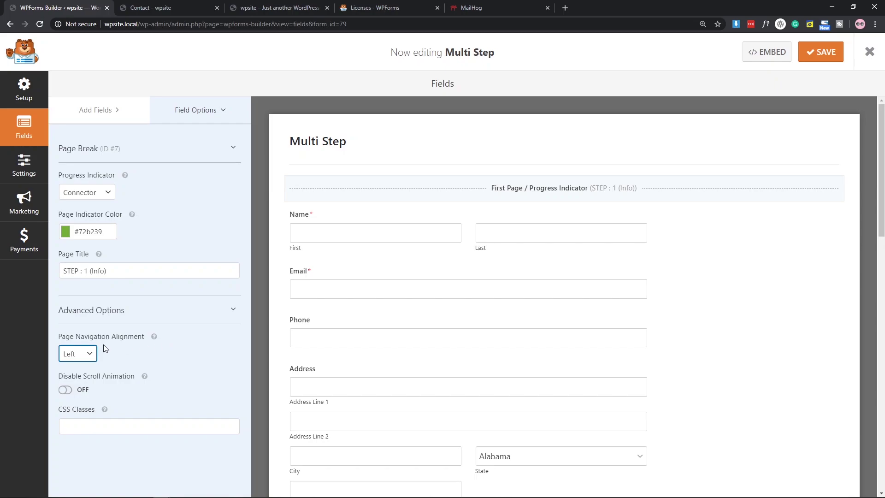
key(ctrl+Tab)
key(F5)
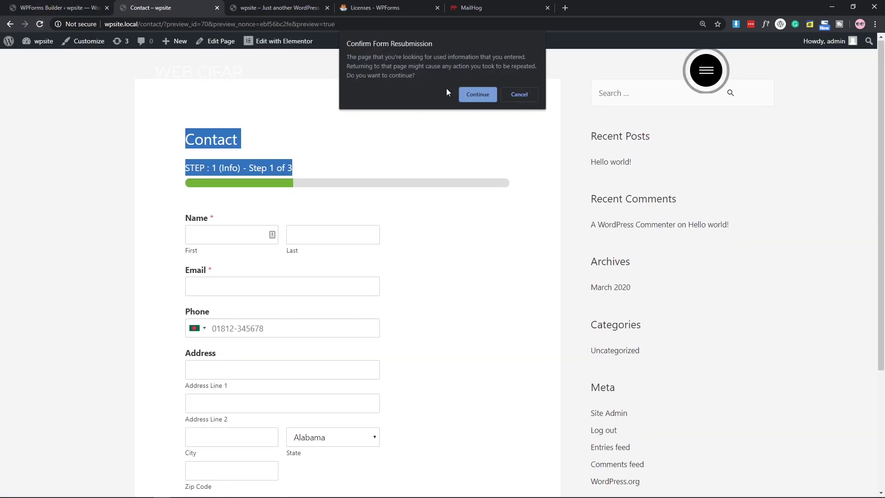
key(Return)
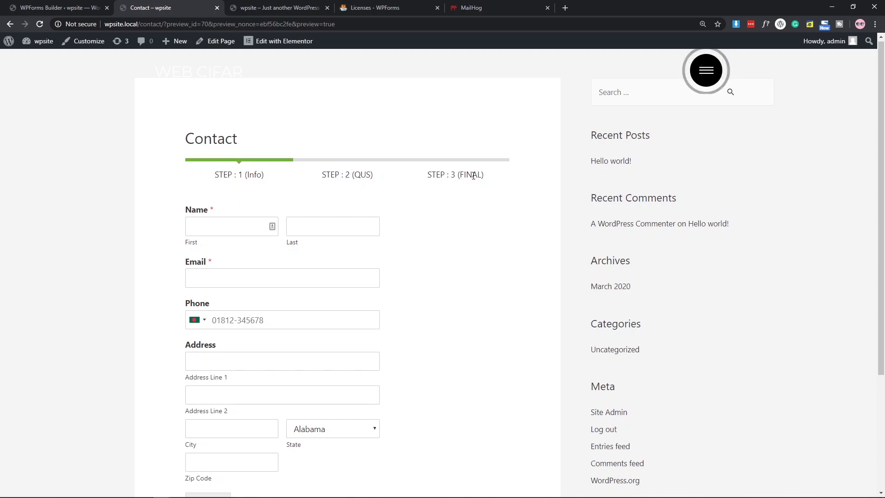
key(F5)
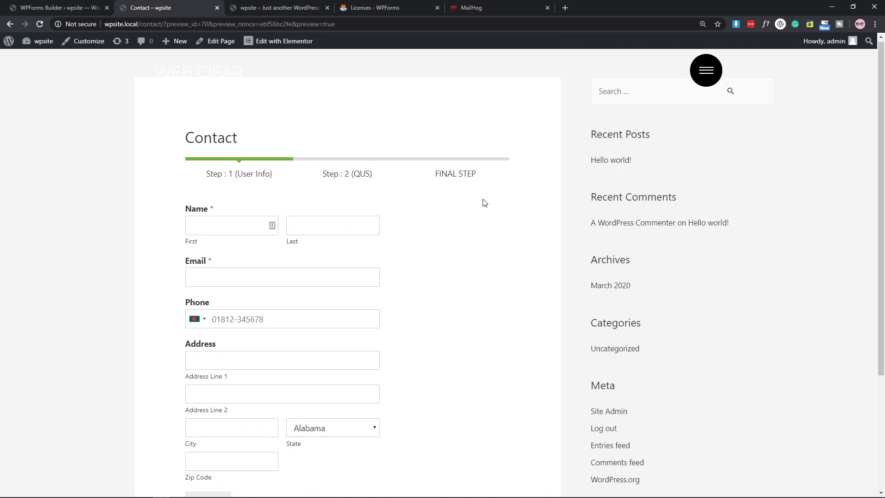
Fill the user info step with saved autofill details and email, then go to Step 2.
click(203, 231)
click(223, 258)
scroll(483, 235, down, 2)
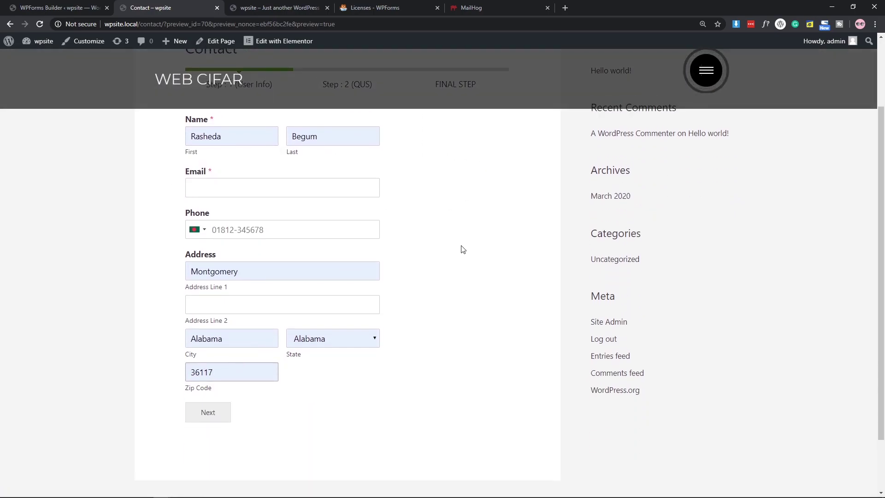
scroll(462, 249, up, 2)
click(198, 282)
click(202, 292)
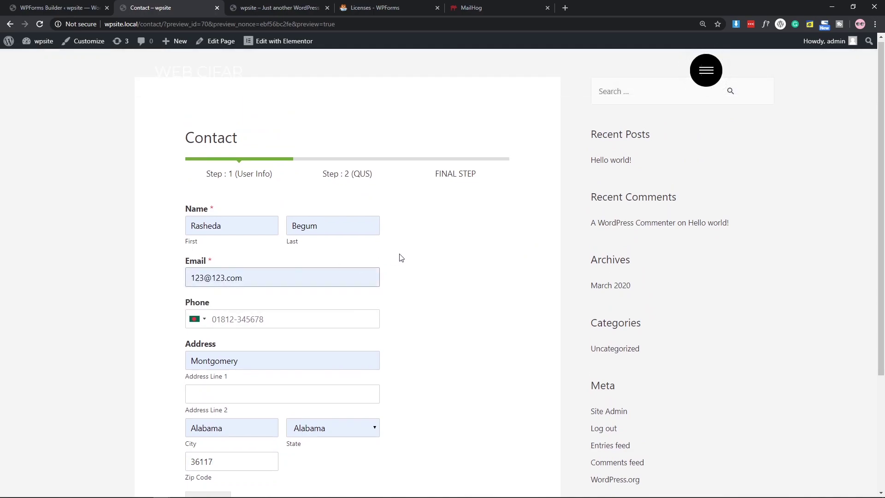
scroll(439, 312, down, 3)
click(223, 370)
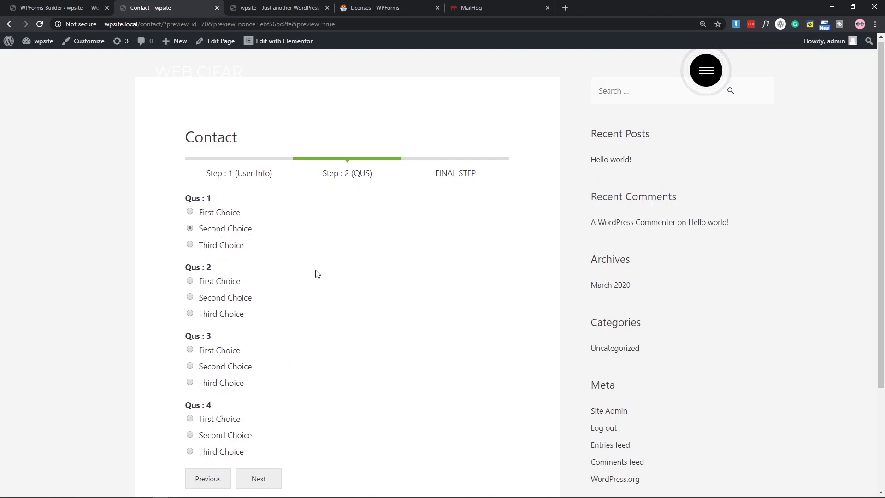
Review the Step 2 questions, then return to the user info step.
scroll(317, 273, down, 1)
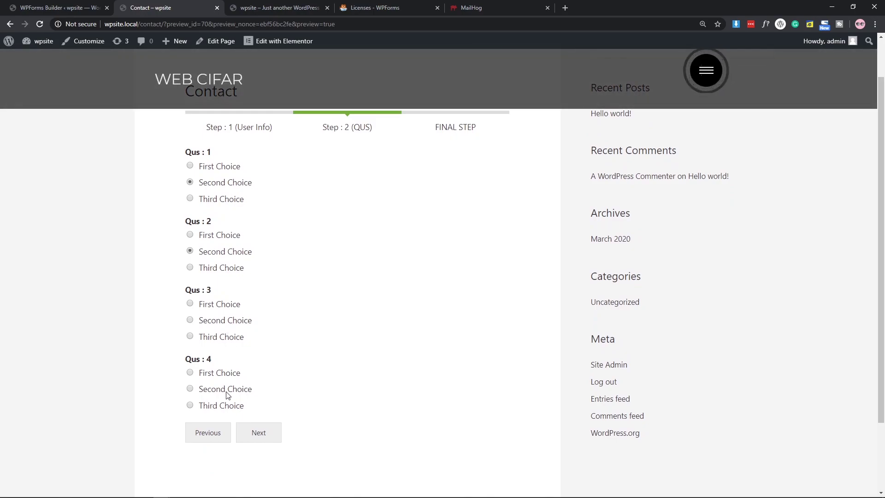
scroll(422, 309, down, 1)
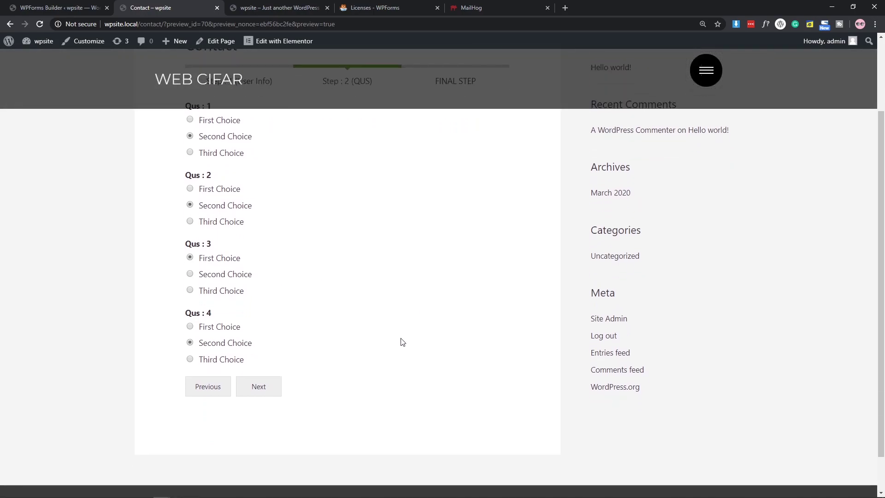
click(224, 392)
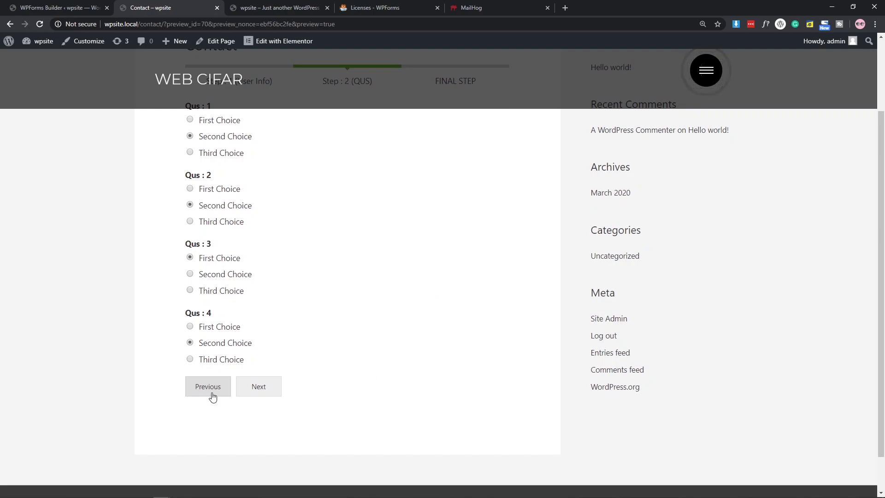
click(213, 393)
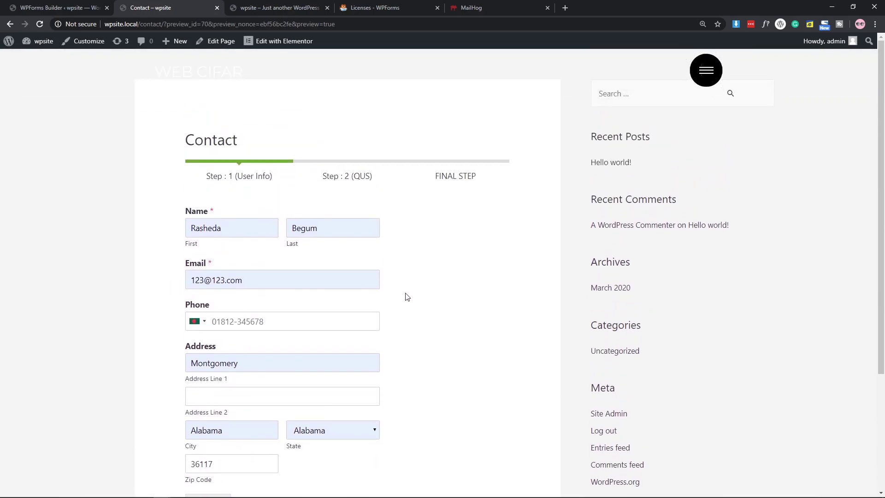
click(193, 322)
drag(415, 348, 415, 417)
scroll(309, 371, down, 1)
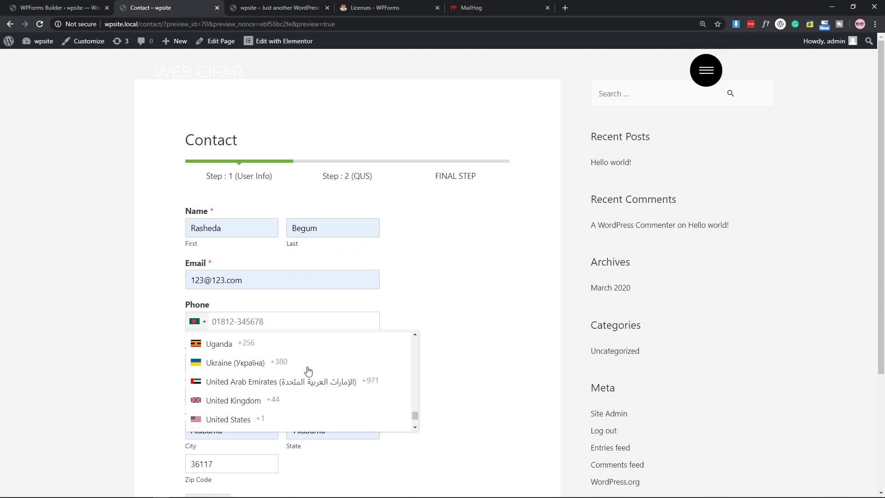
click(271, 418)
text(123 123 12334)
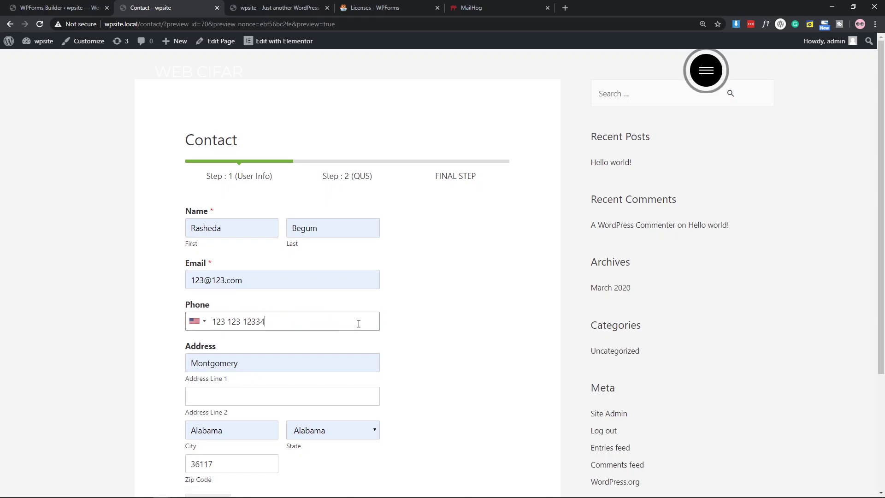
scroll(462, 306, down, 4)
click(214, 344)
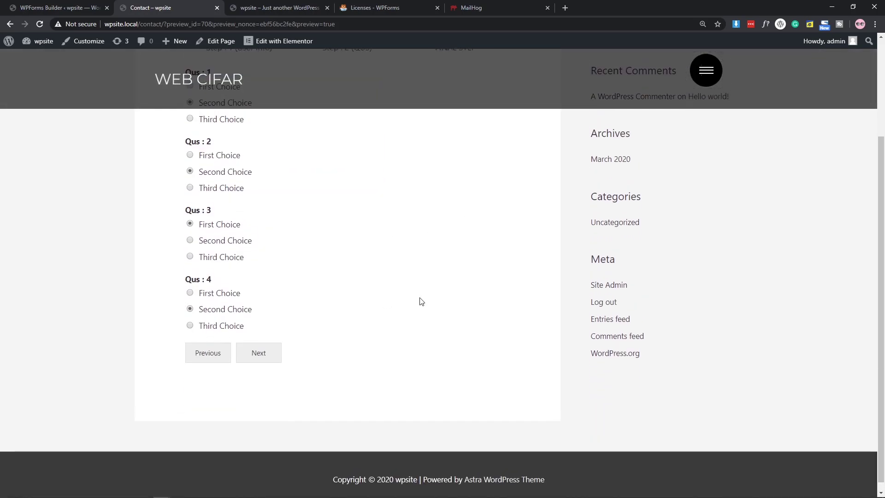
On the final step, enter 'This is a test' as paragraph text, draw a signature, and submit.
click(269, 398)
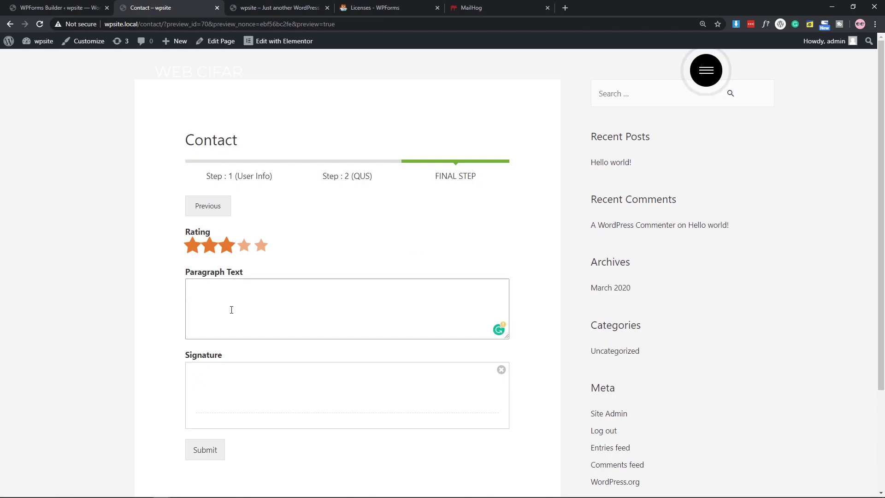
text(test)
scroll(234, 311, down, 2)
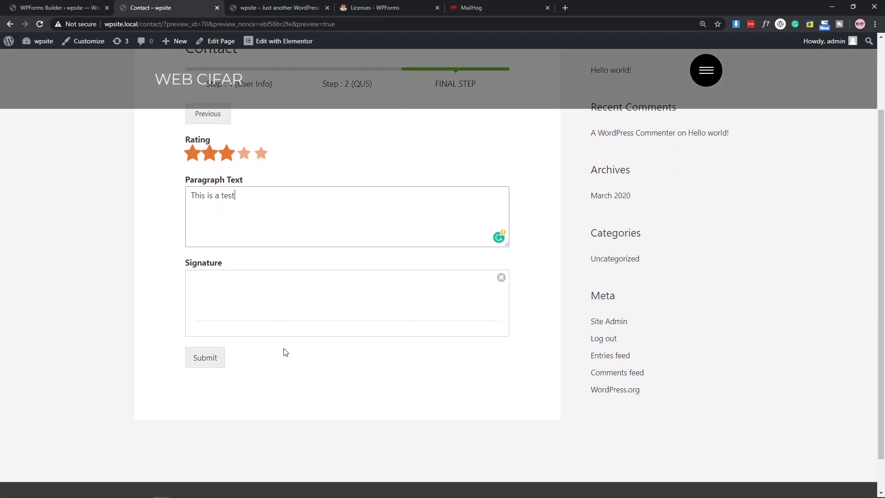
mouse_move(213, 301)
mouse_down()
mouse_move(237, 285)
mouse_move(237, 306)
mouse_move(252, 300)
mouse_move(261, 316)
mouse_up()
mouse_move(266, 286)
mouse_down()
mouse_move(282, 302)
mouse_move(283, 289)
mouse_up()
click(204, 361)
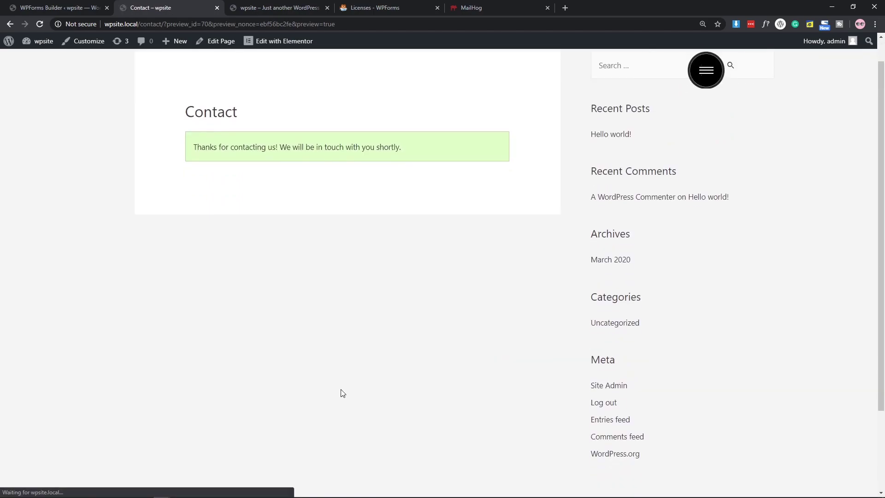
Open the Multi Step form's new entry and scroll through its answers and signature.
click(53, 8)
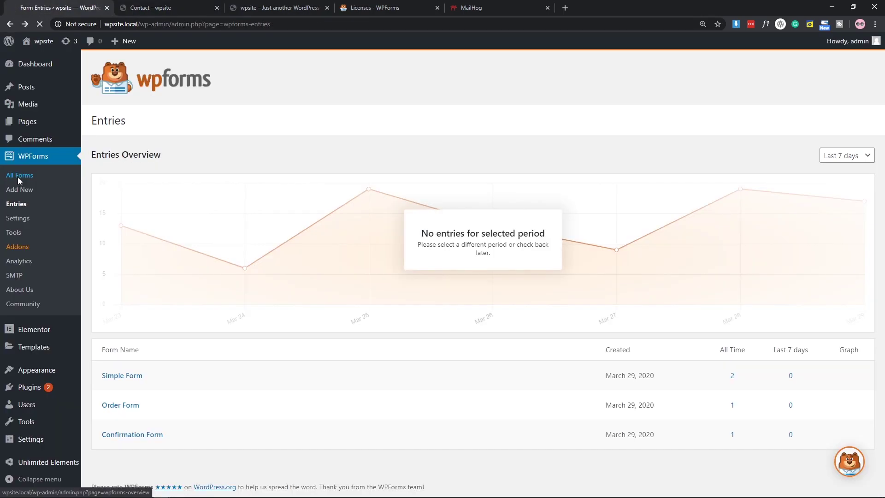
click(19, 180)
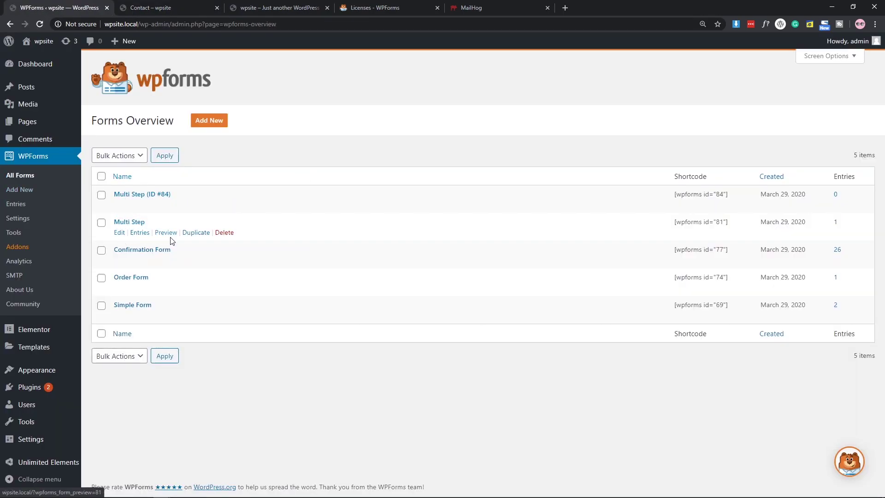
click(140, 234)
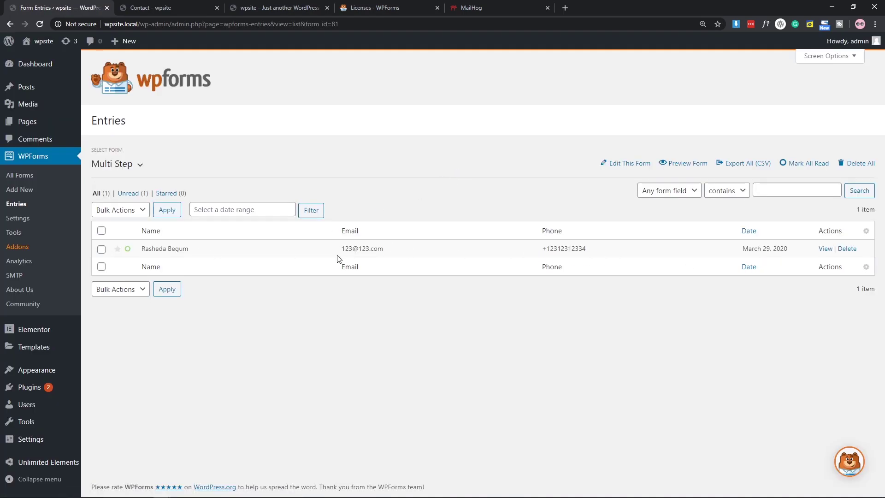
click(825, 249)
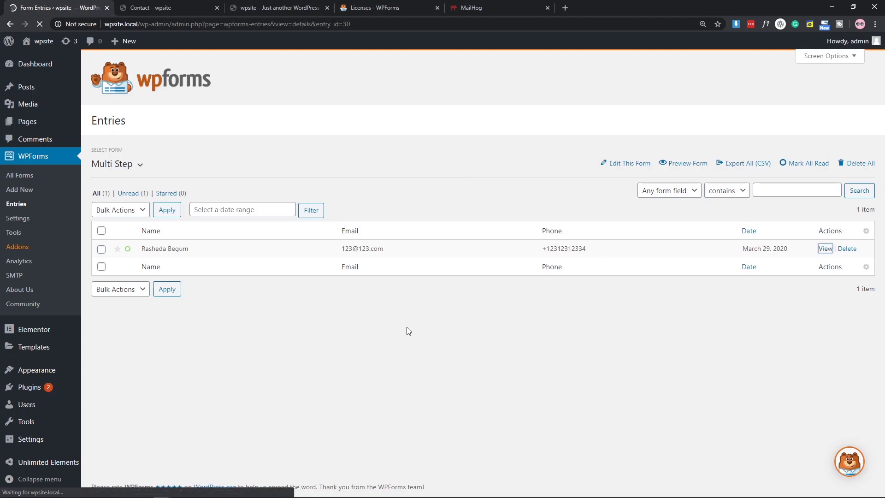
scroll(436, 291, down, 4)
scroll(436, 290, up, 3)
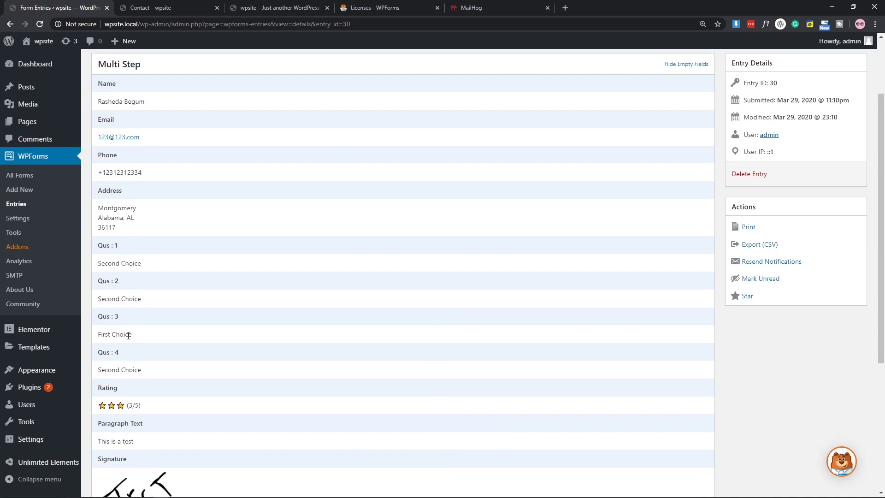
scroll(126, 332, down, 1)
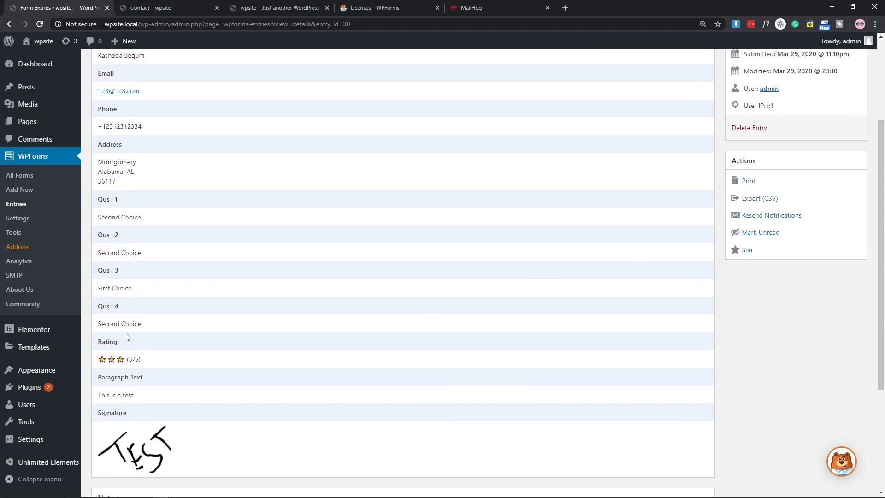
scroll(174, 379, down, 3)
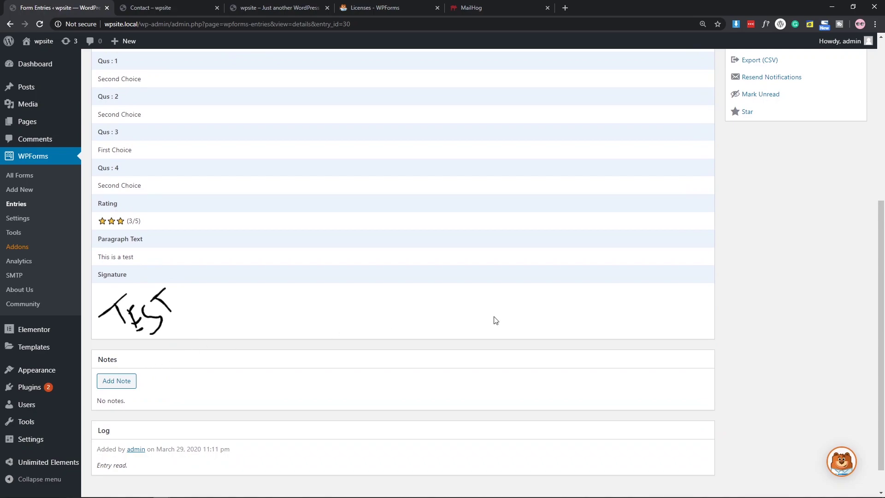
scroll(496, 320, up, 3)
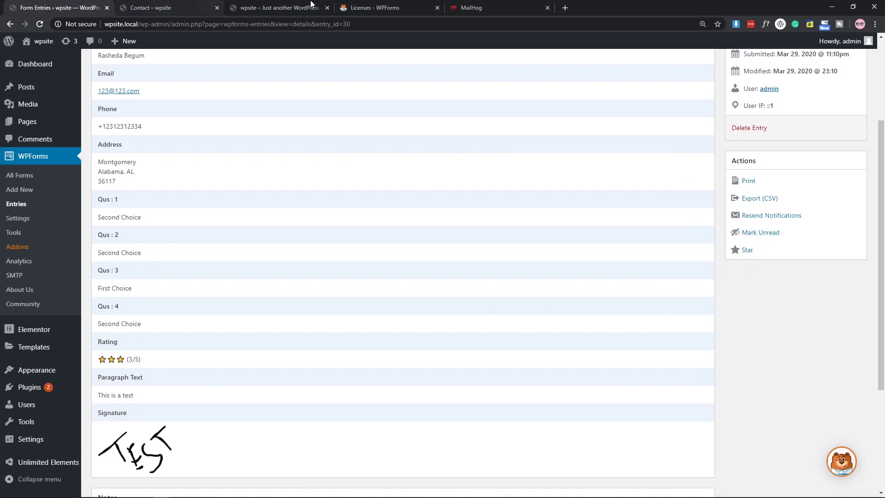
click(469, 7)
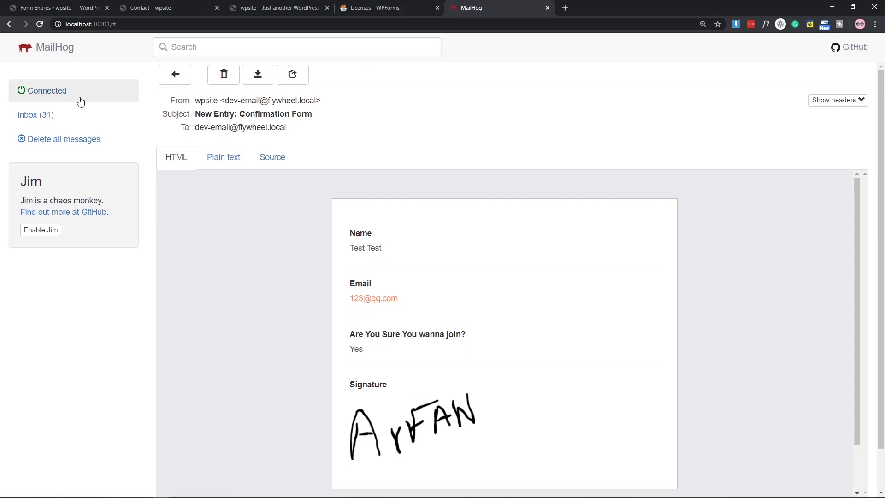
Read the New Entry: Multi Step email's answers, 3/5 rating and signature in MailHog.
click(22, 116)
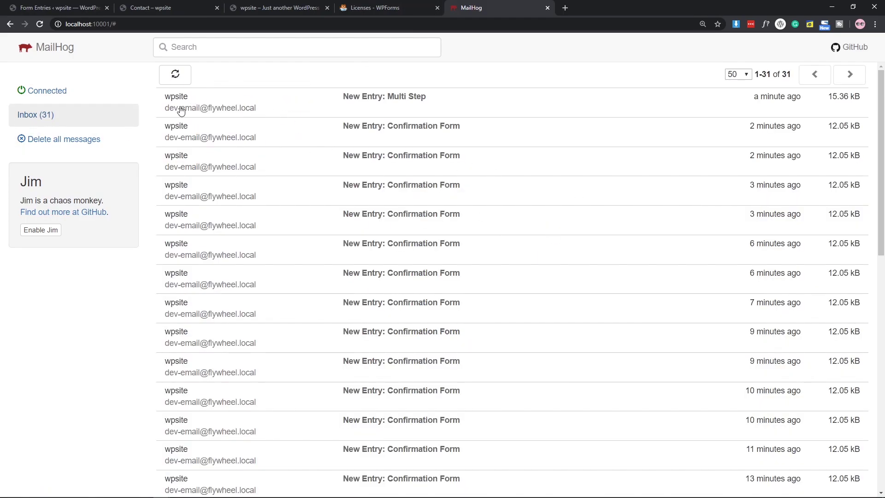
click(387, 102)
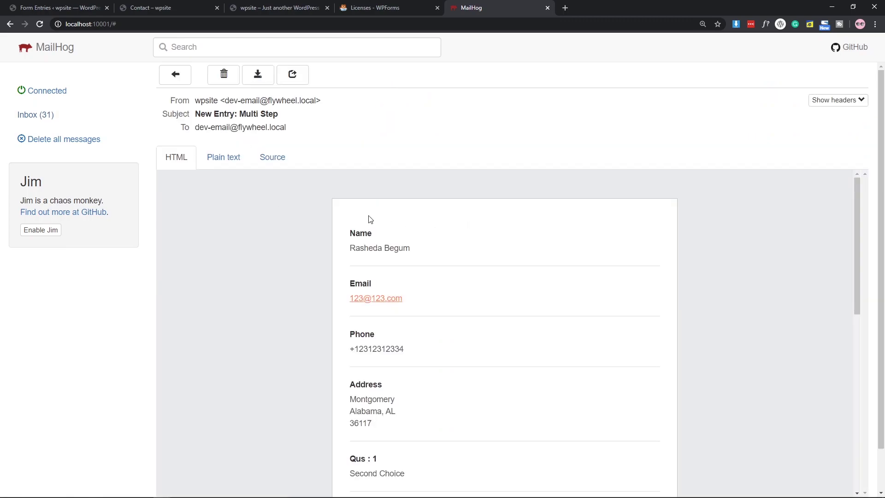
scroll(370, 219, down, 1)
scroll(502, 215, down, 8)
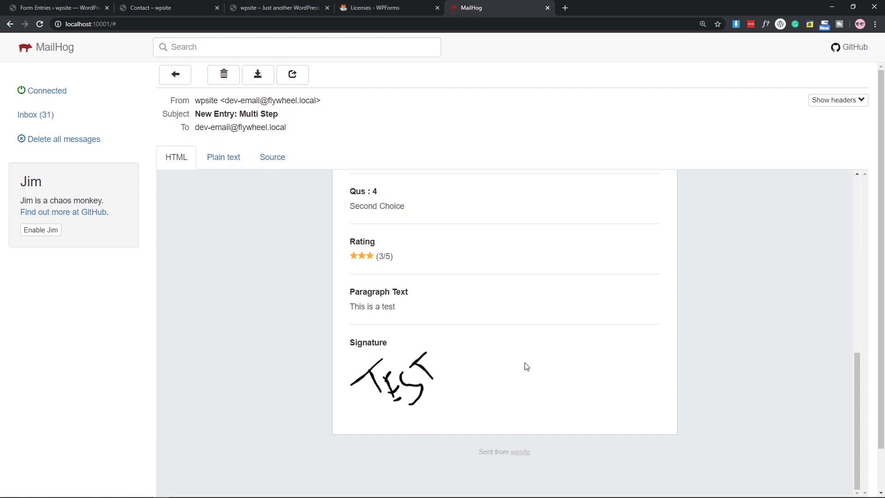
scroll(526, 365, up, 9)
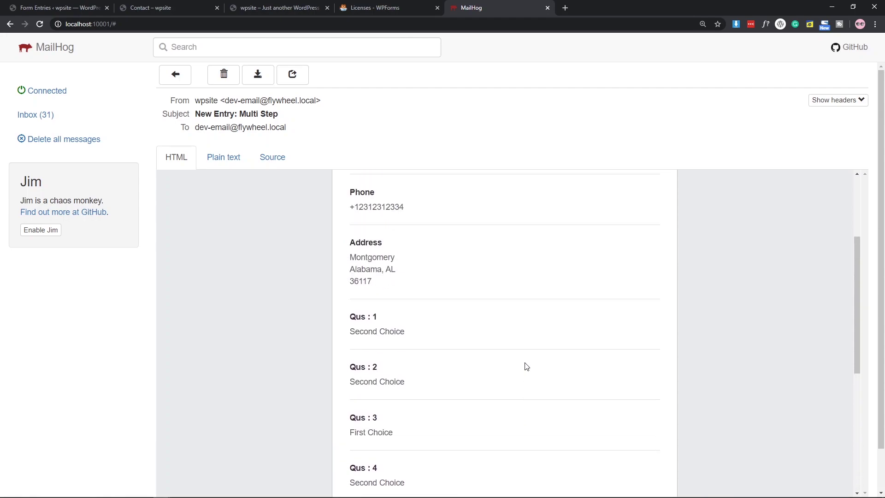
click(207, 5)
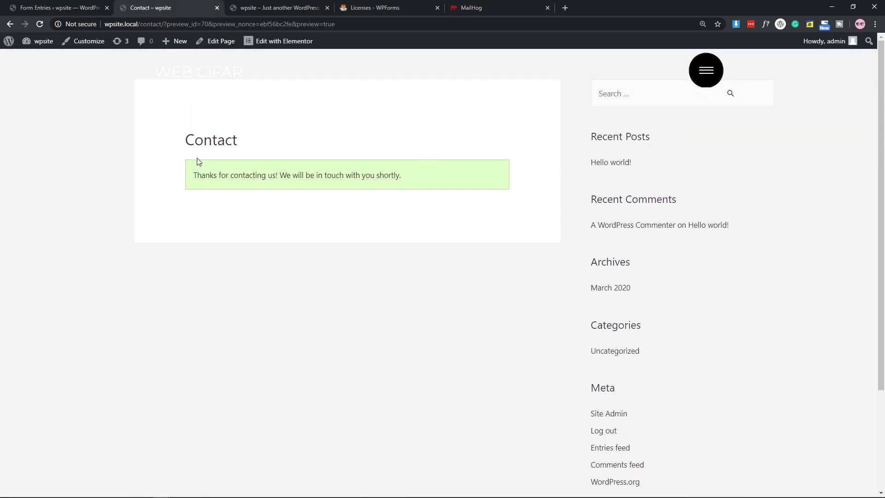
Reload the Contact page confirming resubmission, then start a new form via WPForms Add New.
click(39, 24)
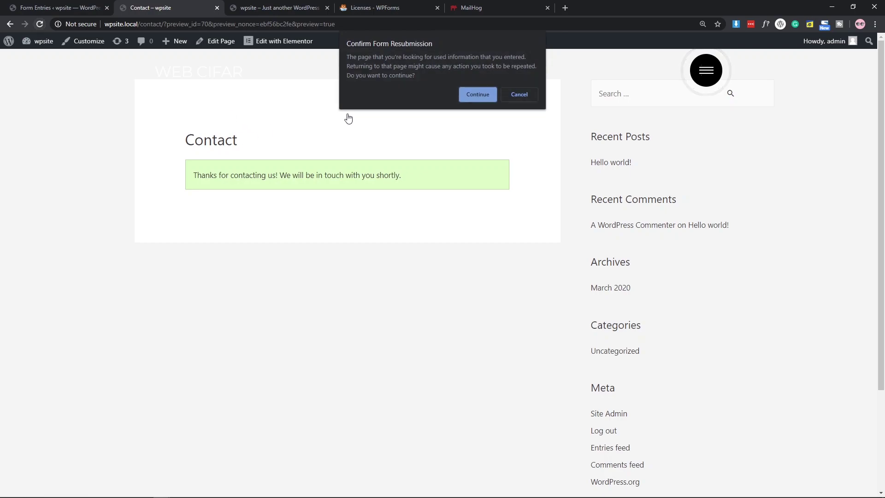
click(472, 94)
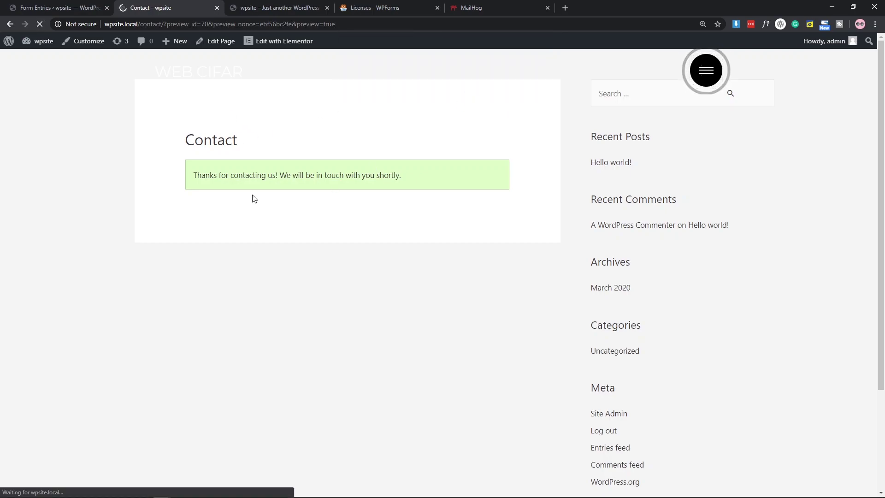
scroll(316, 182, up, 1)
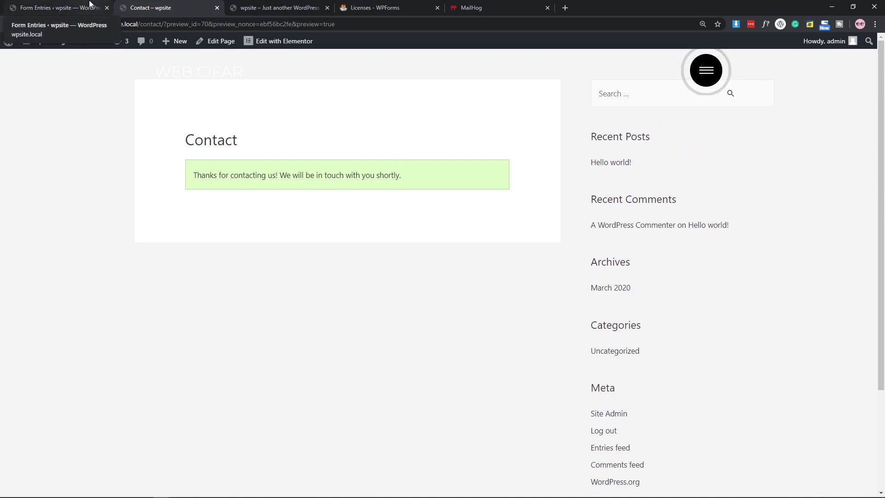
click(90, 3)
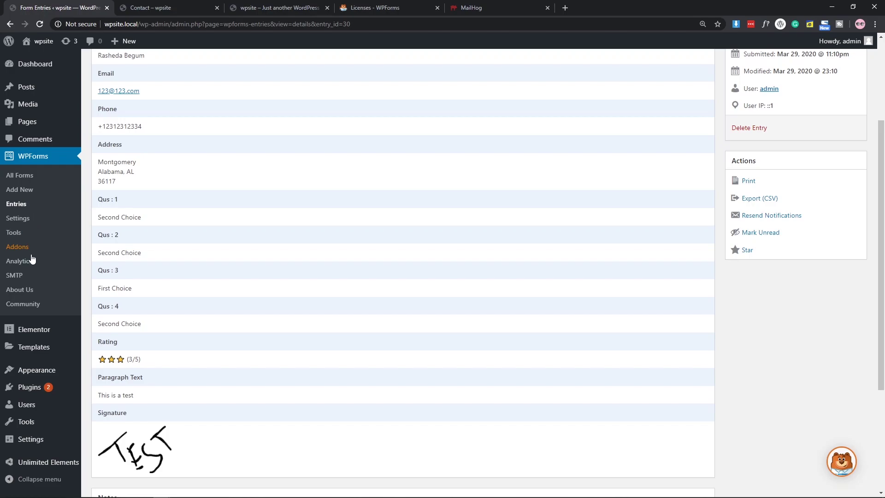
click(20, 190)
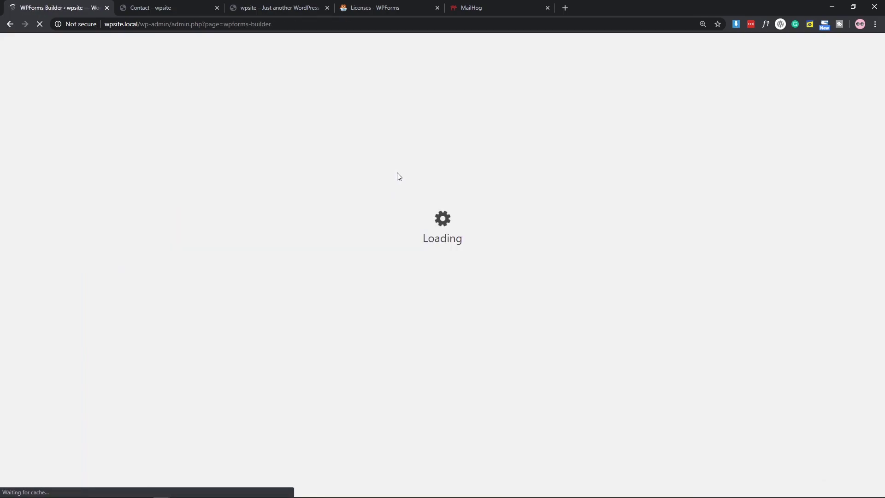
Create a blank form named 'Conditional' and add a first-and-last Name field.
click(246, 136)
text(Conditional)
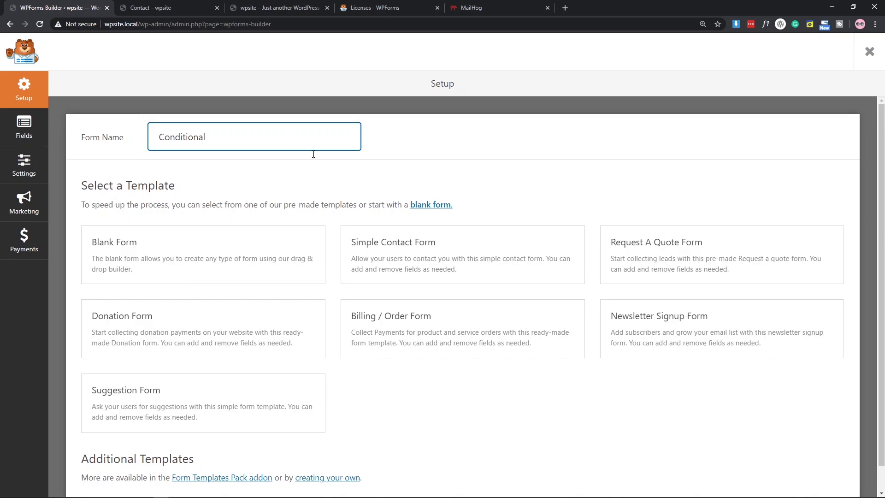
click(204, 253)
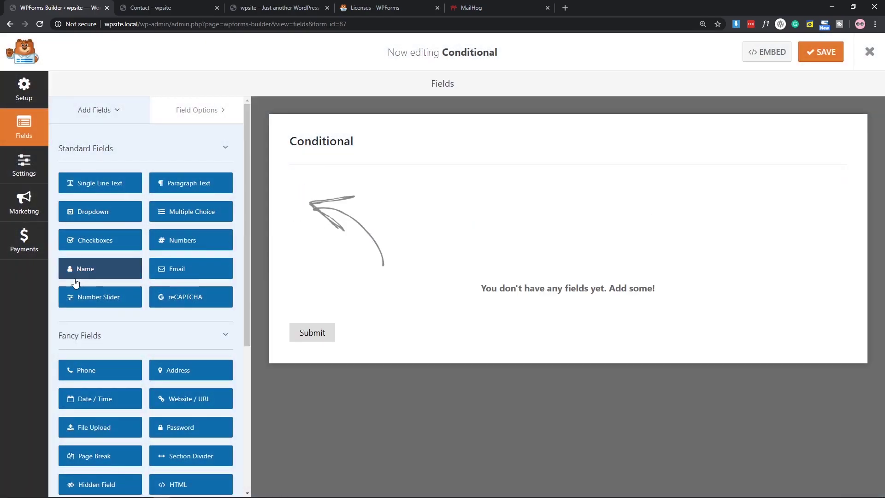
click(78, 273)
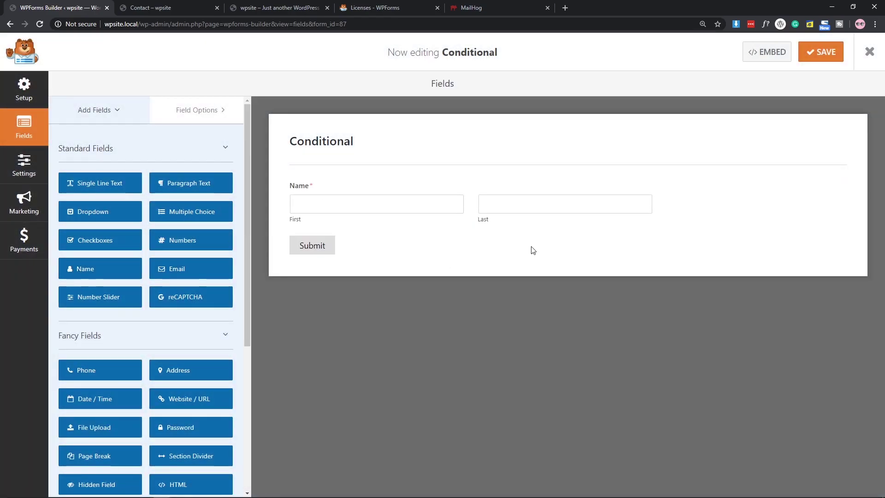
Add a Checkboxes field labelled 'wanna add E-commerce ?'.
click(94, 242)
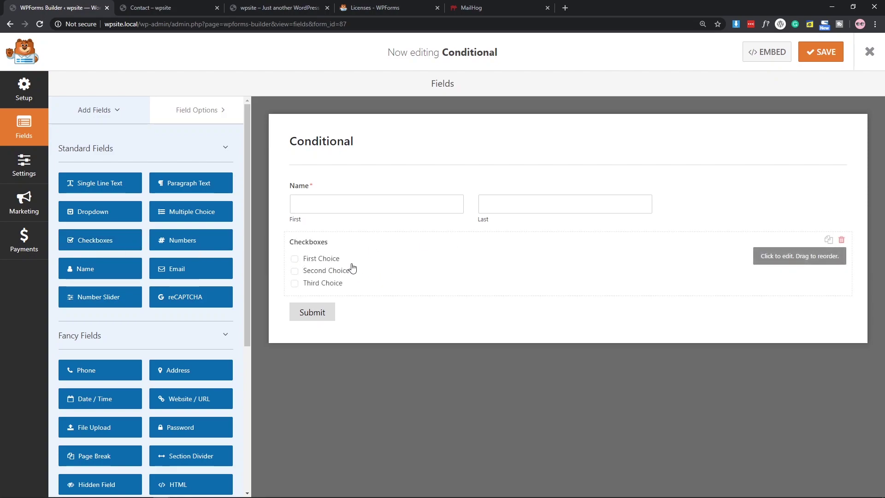
click(353, 268)
text(Wha)
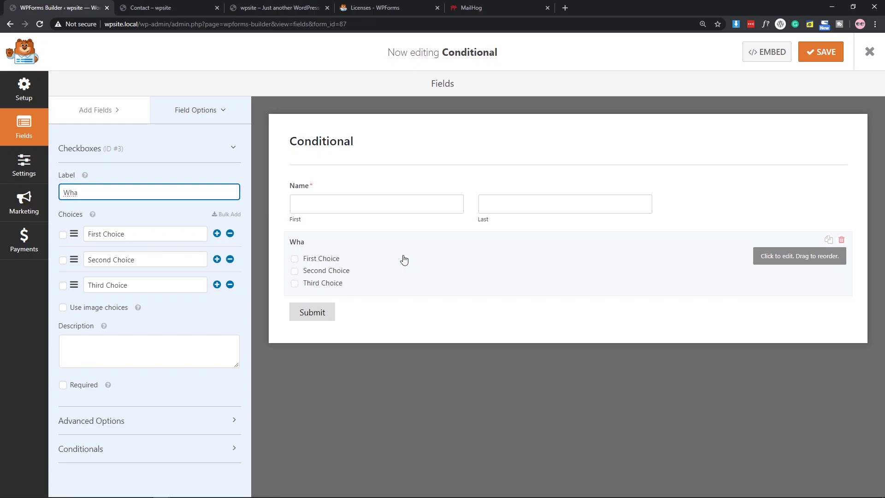
key(BackSpace)
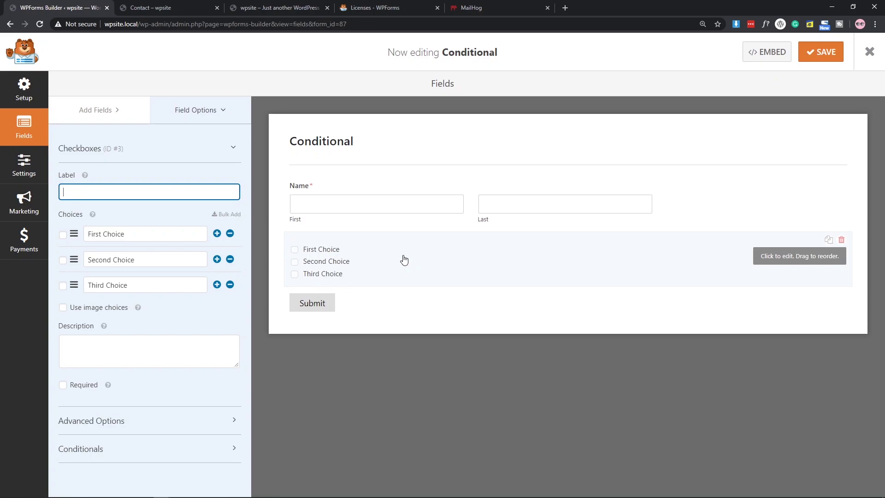
text(w)
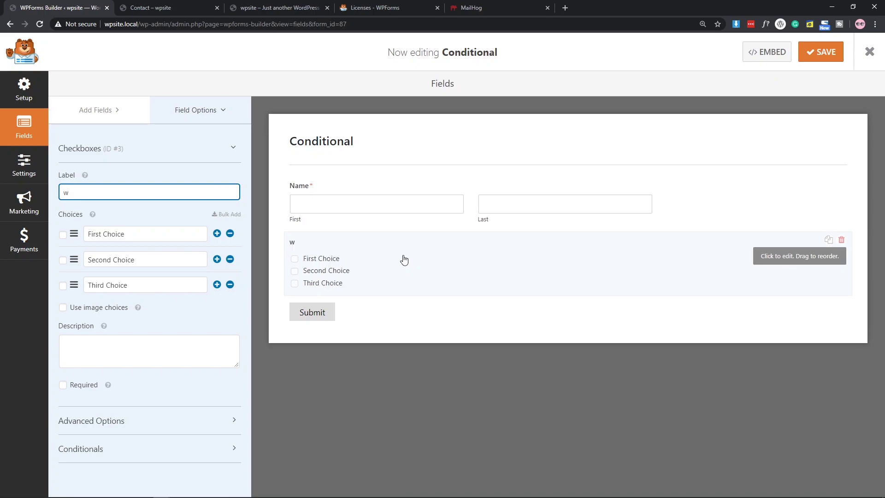
text(anna add E-commenre ?)
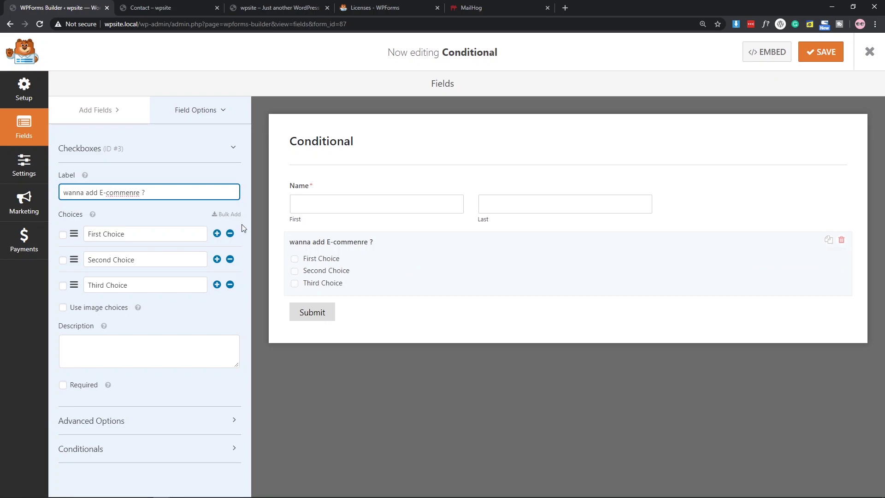
key(BackSpace)
key(Right)
text(c)
Remove the third choice and rename the remaining choices to YES and NO.
click(230, 284)
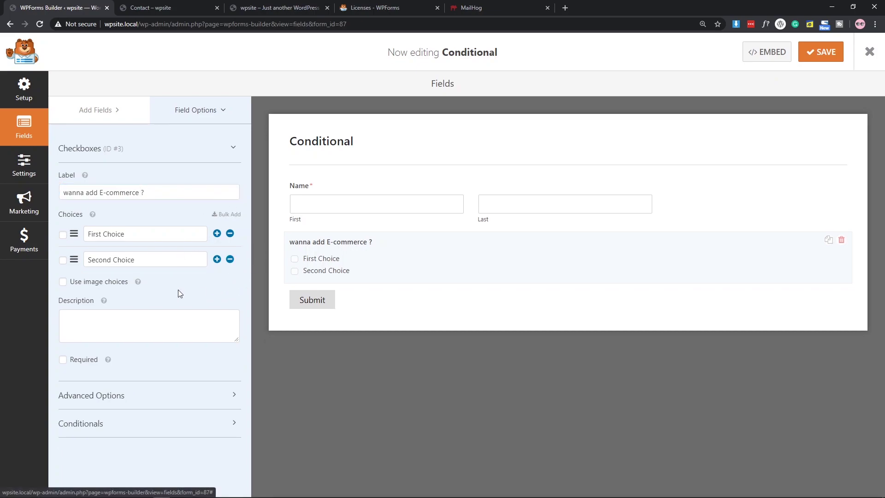
drag(136, 234, 53, 233)
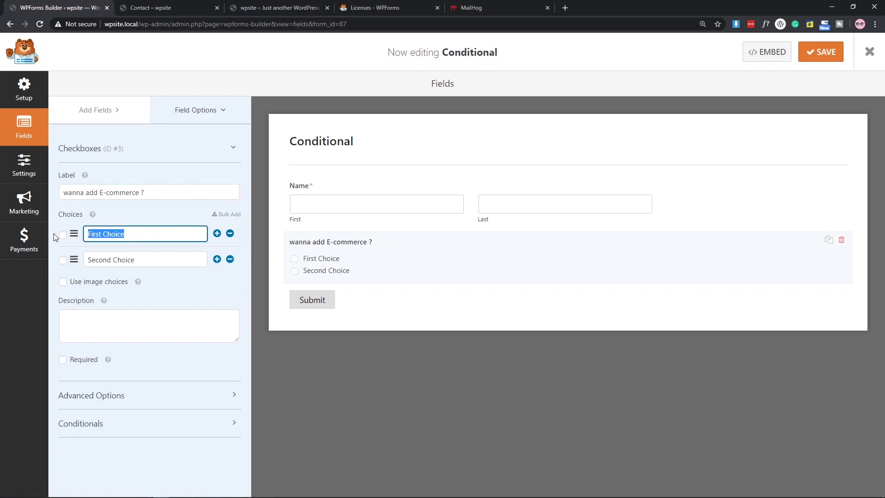
text(YES)
triple_click(135, 265)
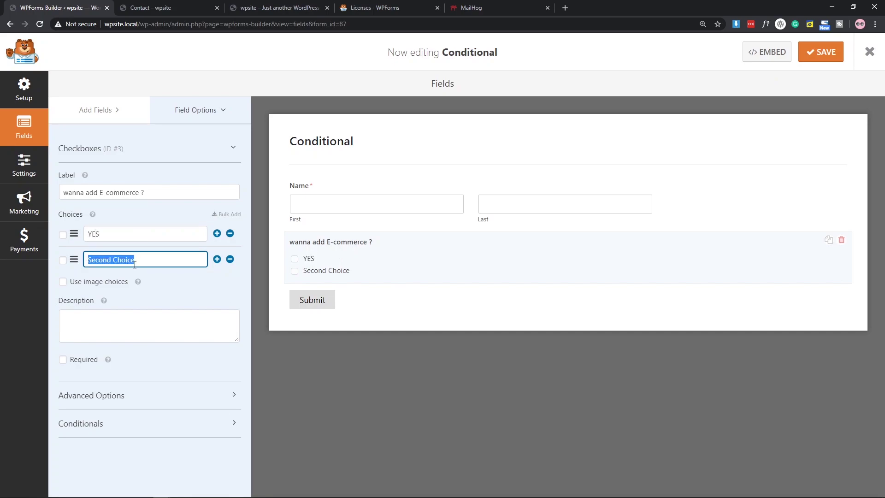
text(NO)
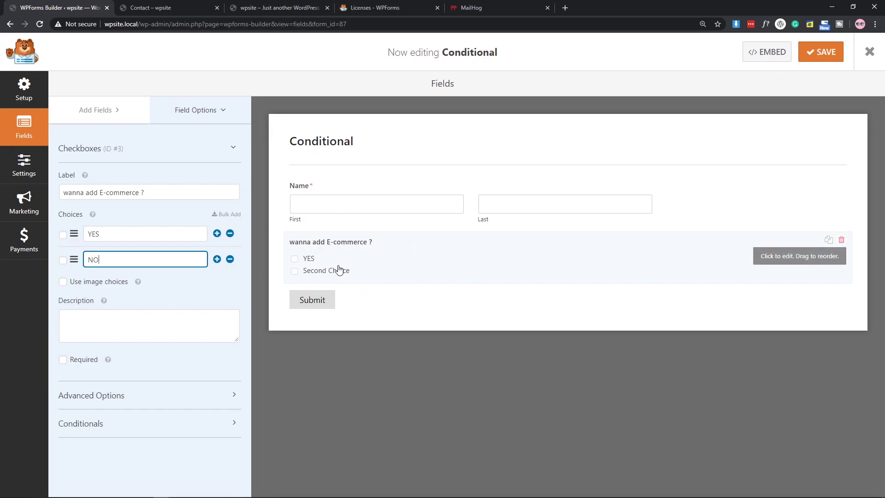
click(104, 109)
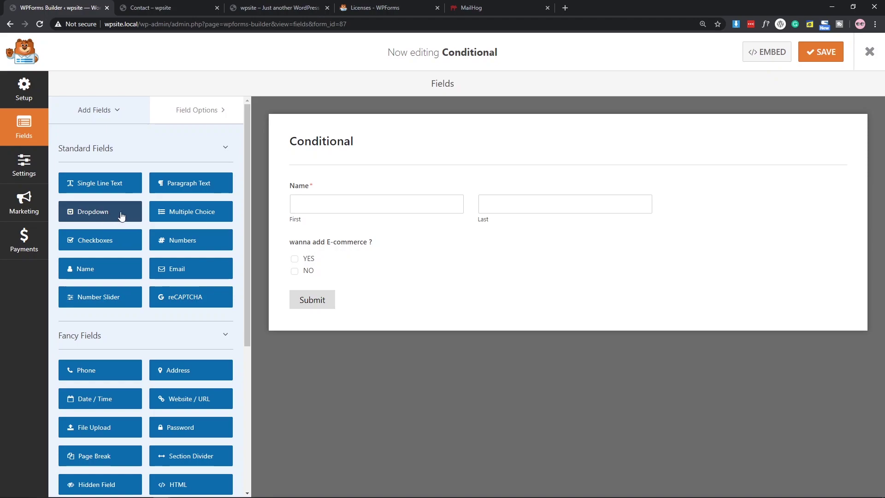
Add a Dropdown field labelled 'How Many Products You Have?'.
click(96, 218)
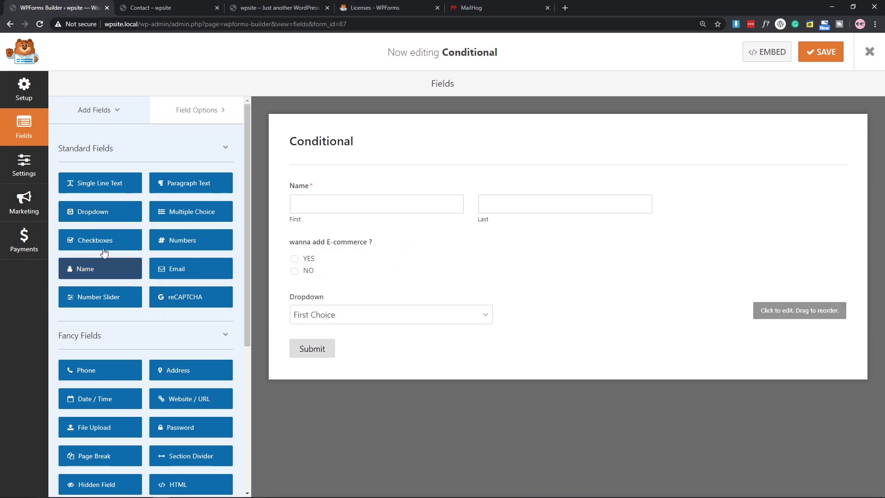
click(345, 304)
click(118, 193)
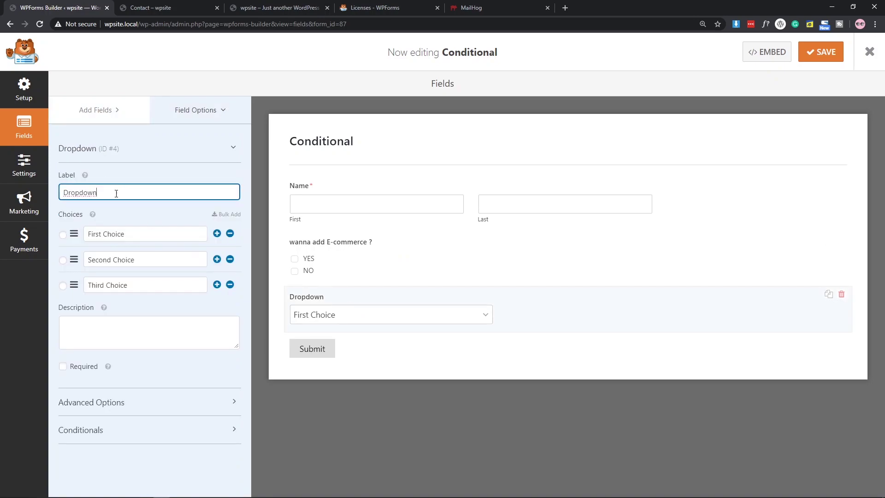
key(ctrl+a)
text(How Many)
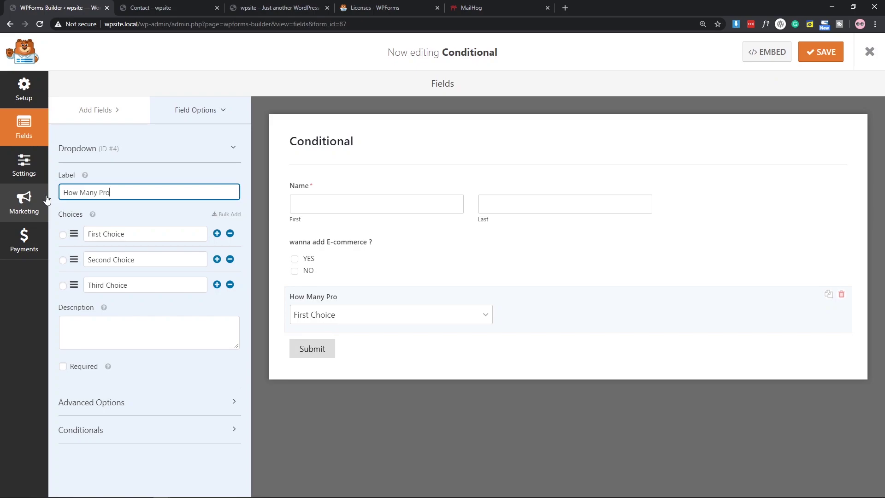
text( Products You Hace)
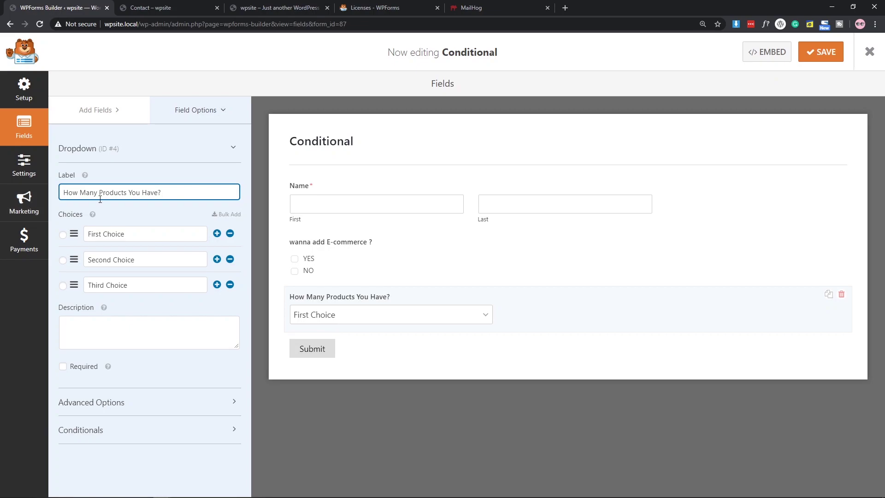
Set the dropdown choices to 5-10, 10-20 and 20+.
drag(125, 235, 85, 236)
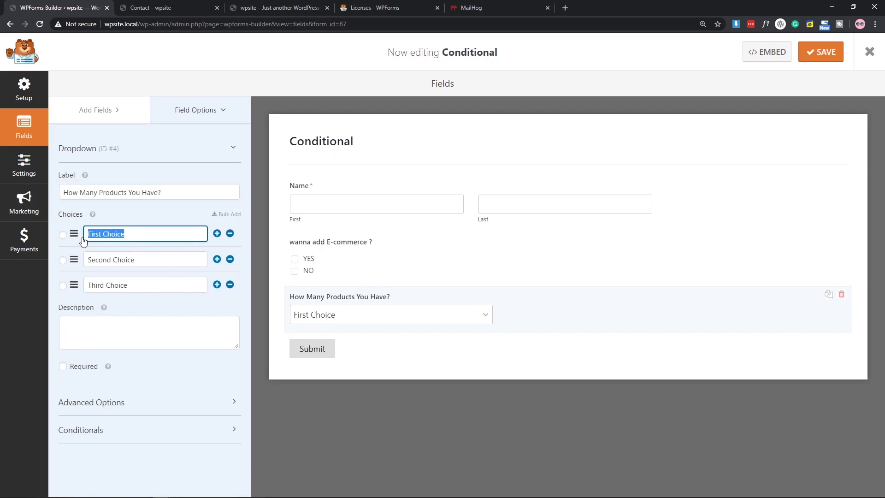
key(BackSpace)
click(112, 260)
text(10)
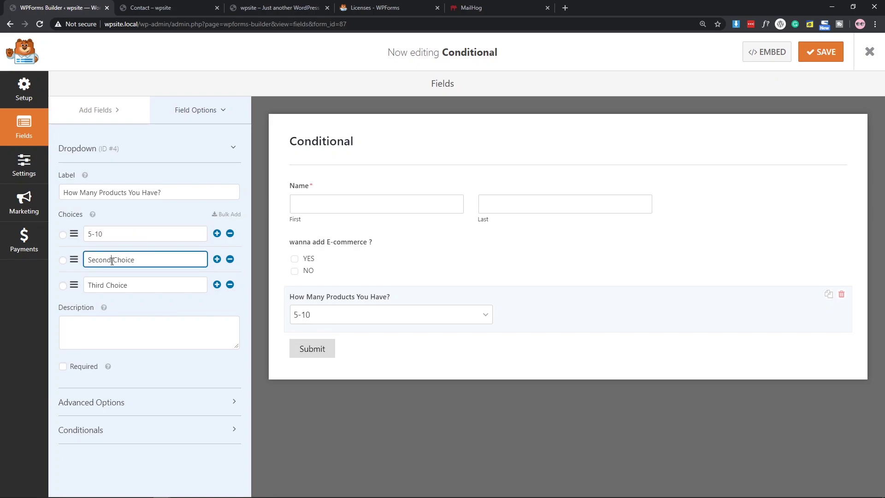
key(ctrl+a)
text(1)
click(126, 286)
key(ctrl+a)
text(20)
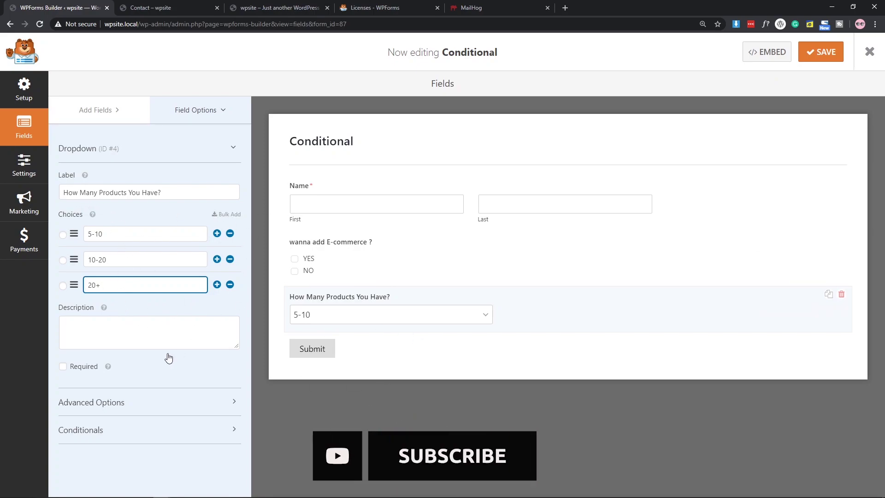
click(91, 406)
click(92, 406)
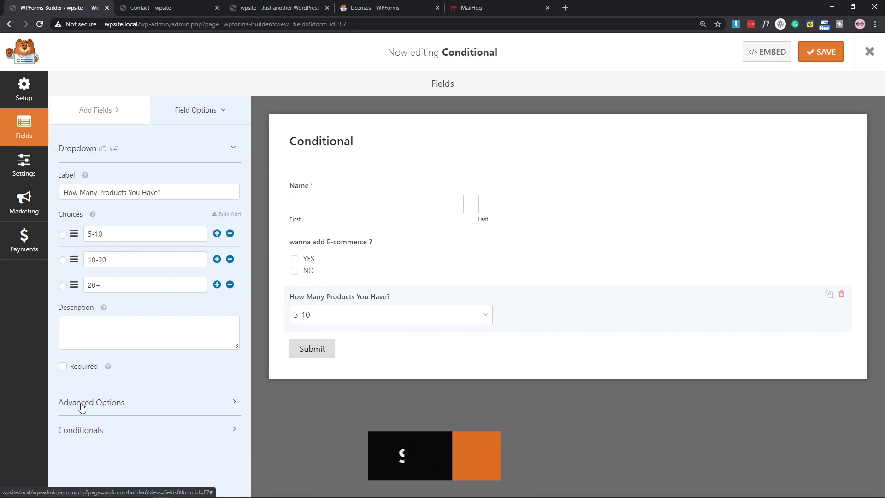
Copy the label 'How Many Products You Have?' into the dropdown's Placeholder Text.
click(90, 403)
scroll(164, 329, down, 3)
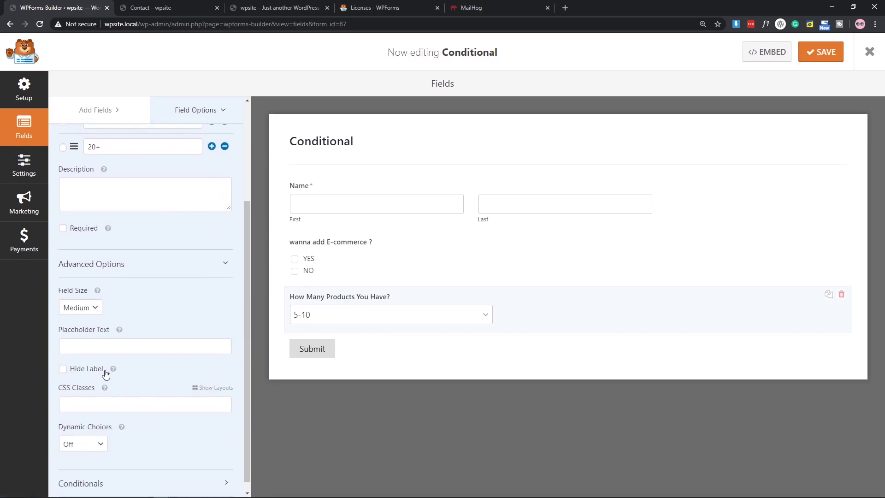
click(73, 346)
scroll(164, 236, up, 1)
scroll(164, 236, up, 3)
triple_click(157, 193)
key(ctrl+c)
scroll(225, 281, down, 2)
click(121, 389)
key(ctrl+v)
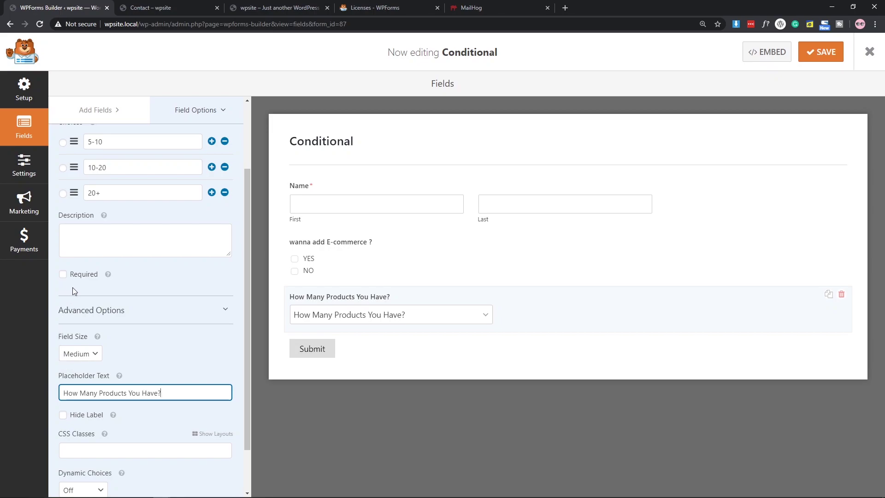
Hide the dropdown's label and expand its Conditionals settings.
scroll(87, 364, down, 2)
click(63, 359)
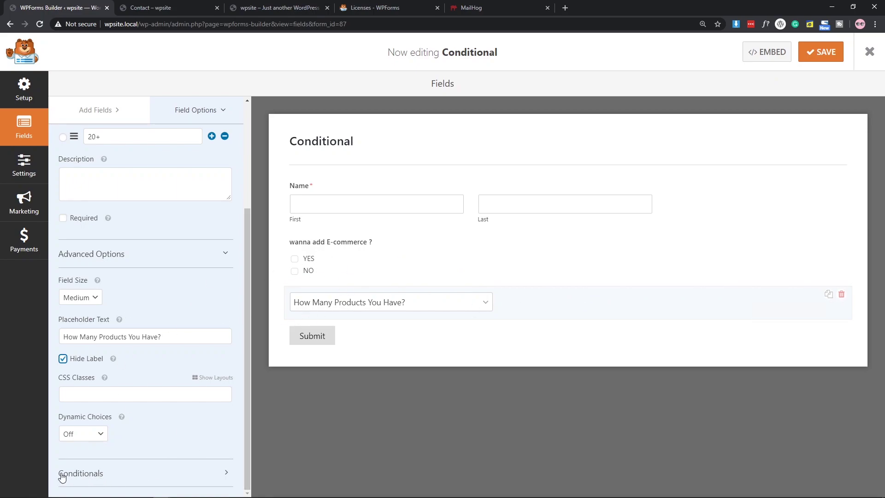
click(105, 476)
scroll(179, 300, down, 1)
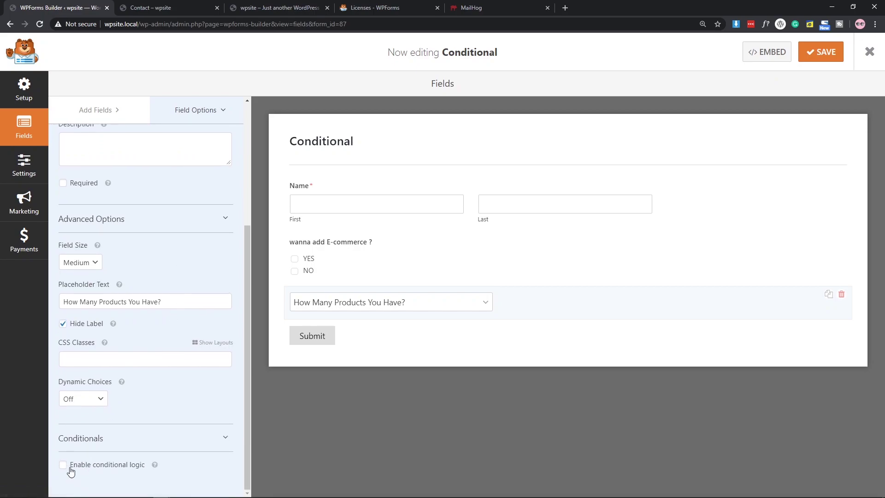
Enable conditional logic: show the dropdown if 'wanna add E-commerce ?' is YES, then save the form.
click(112, 469)
scroll(167, 345, down, 2)
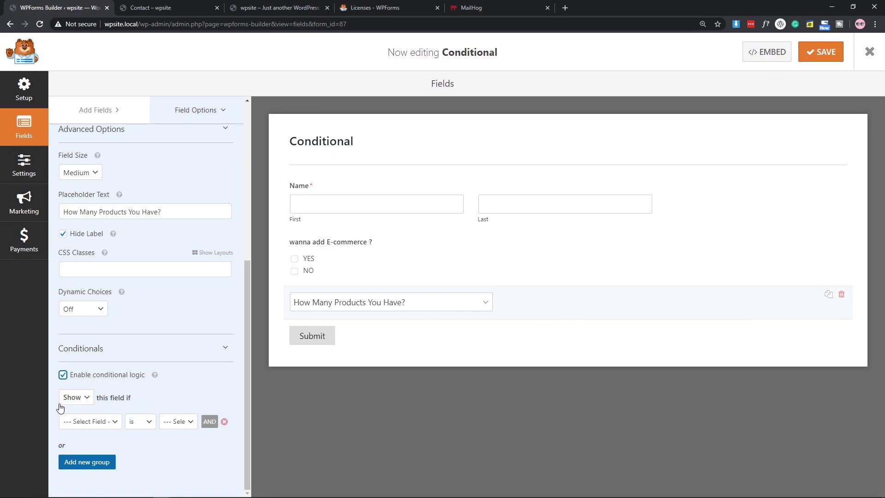
click(89, 421)
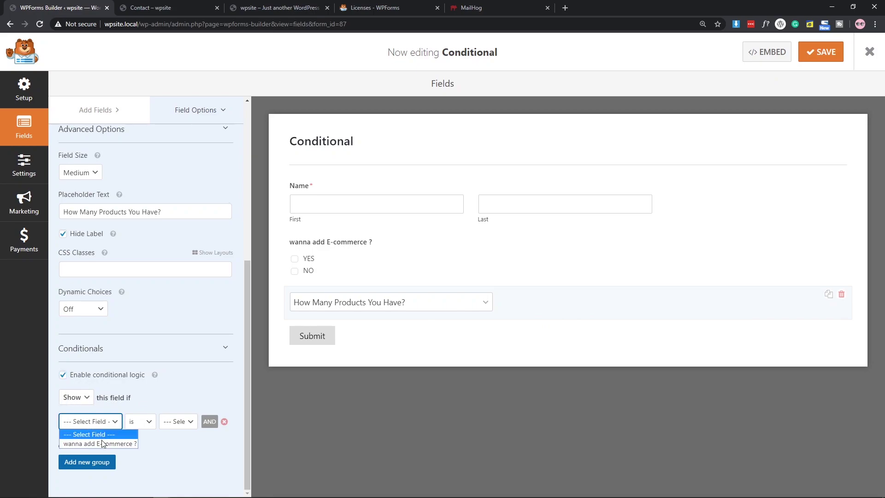
click(102, 444)
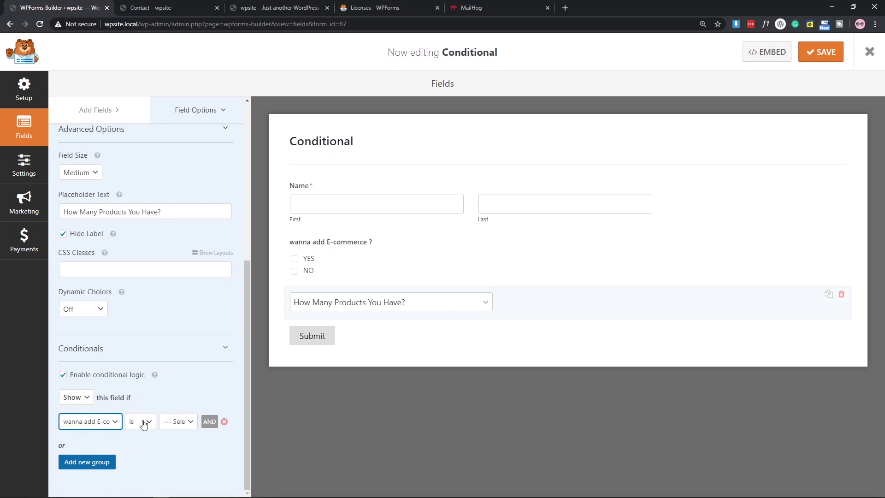
click(181, 422)
click(168, 444)
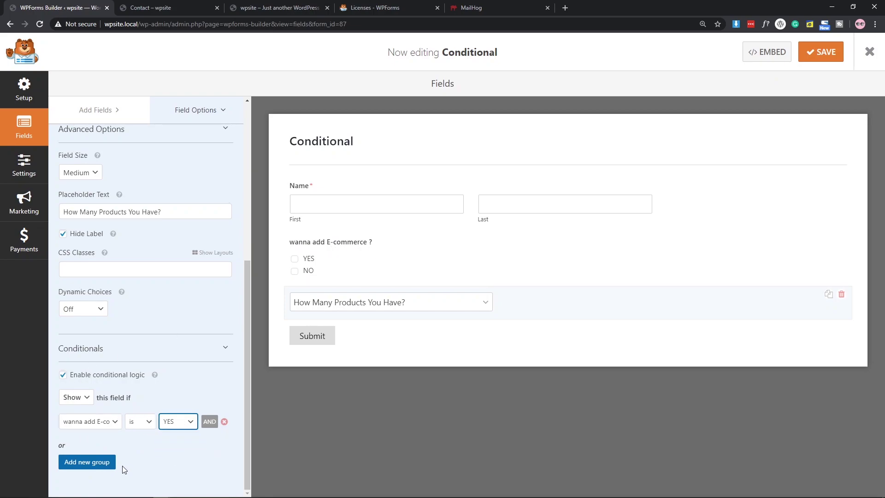
click(183, 421)
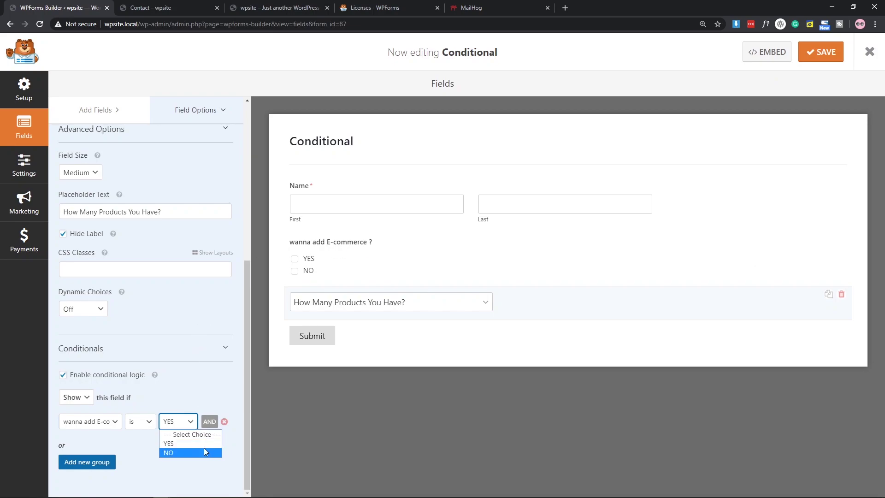
click(169, 443)
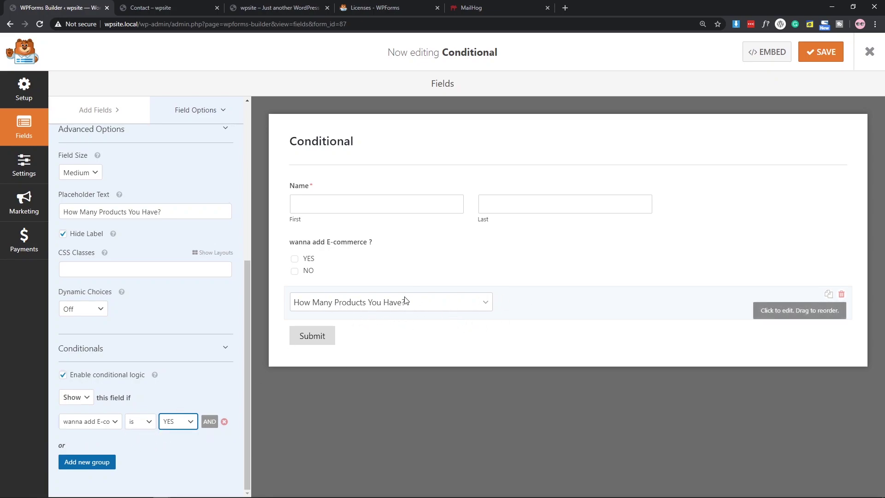
click(821, 52)
Close the form builder and open the Contact page for editing from All Pages.
click(139, 8)
click(73, 8)
click(870, 51)
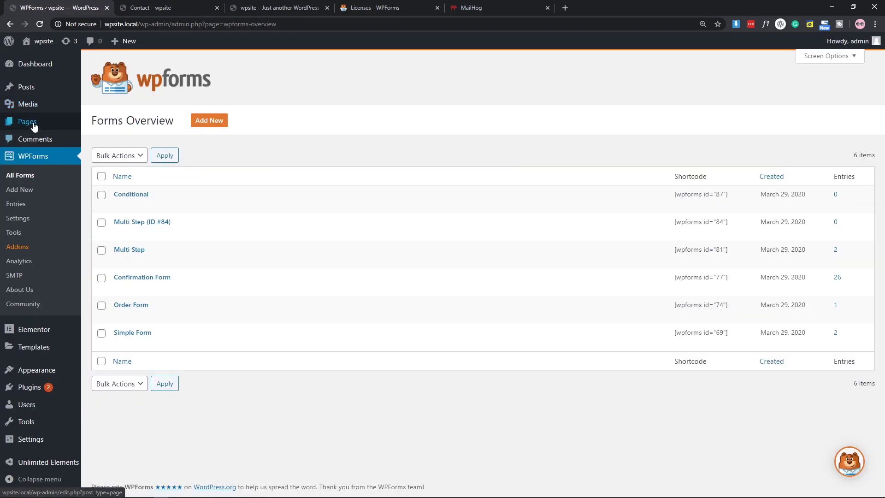
mouse_move(33, 122)
click(99, 124)
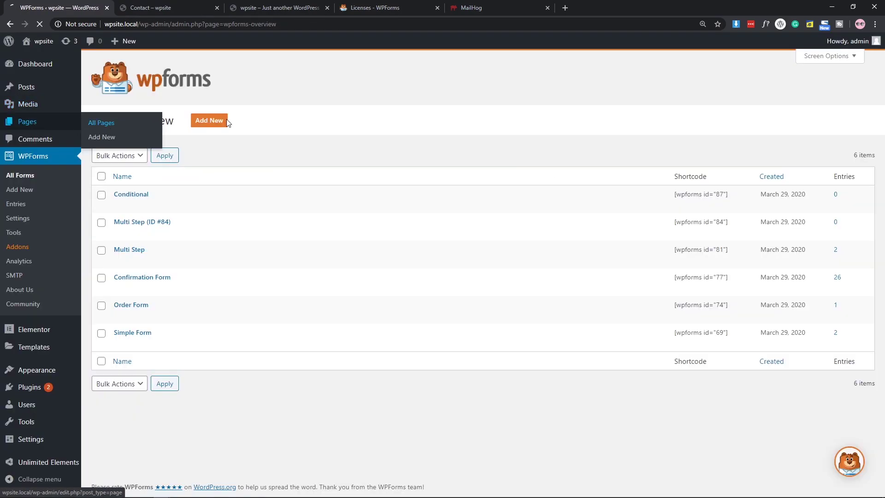
click(120, 153)
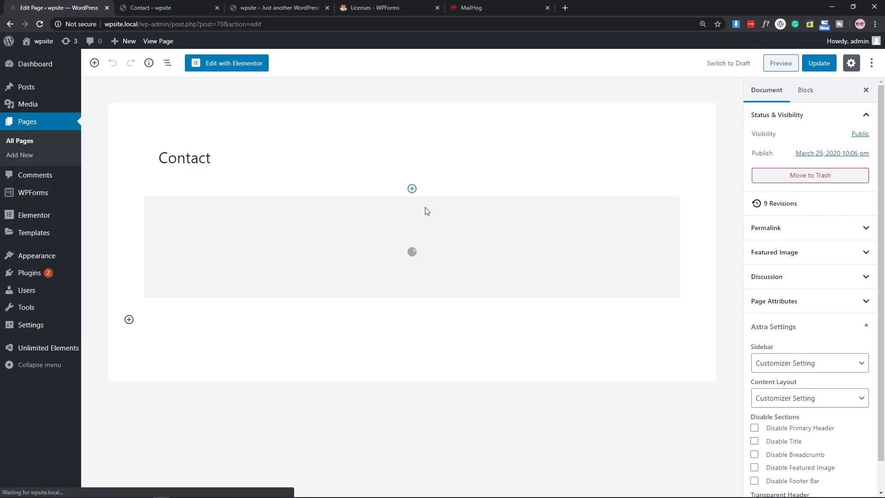
Switch the Contact page's WPForms block to the Conditional form and update the page.
scroll(539, 220, down, 2)
click(318, 231)
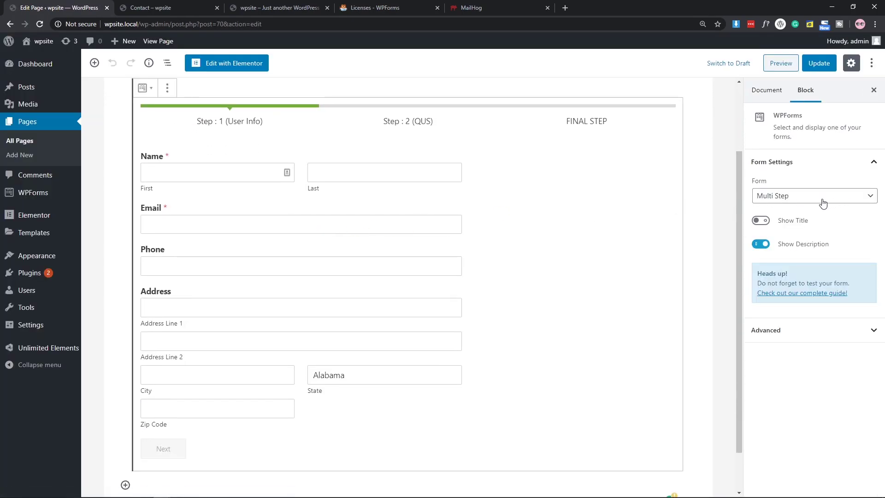
click(786, 201)
click(774, 218)
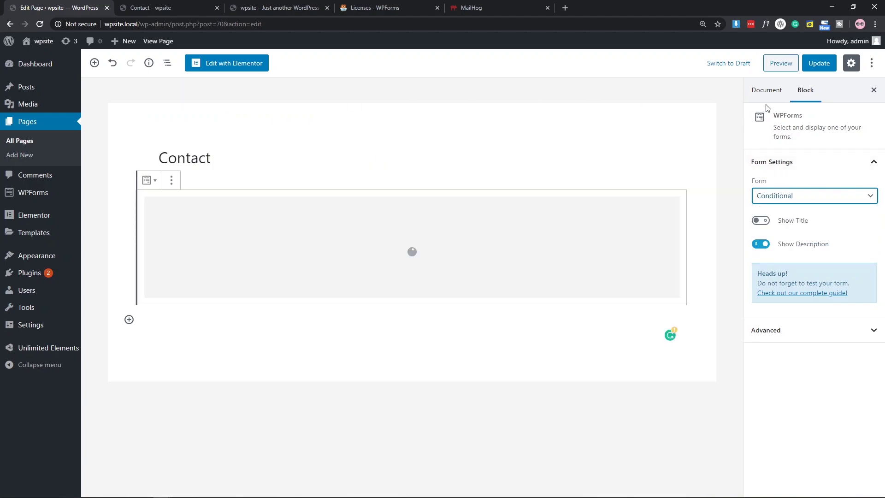
click(819, 64)
Reload the Contact preview, fill in the name, and toggle YES to confirm the product question appears.
click(166, 7)
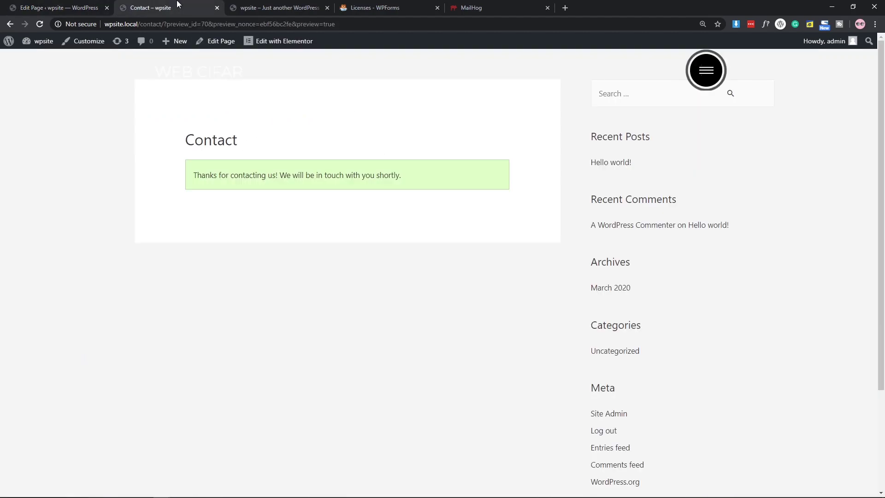
click(39, 23)
click(459, 94)
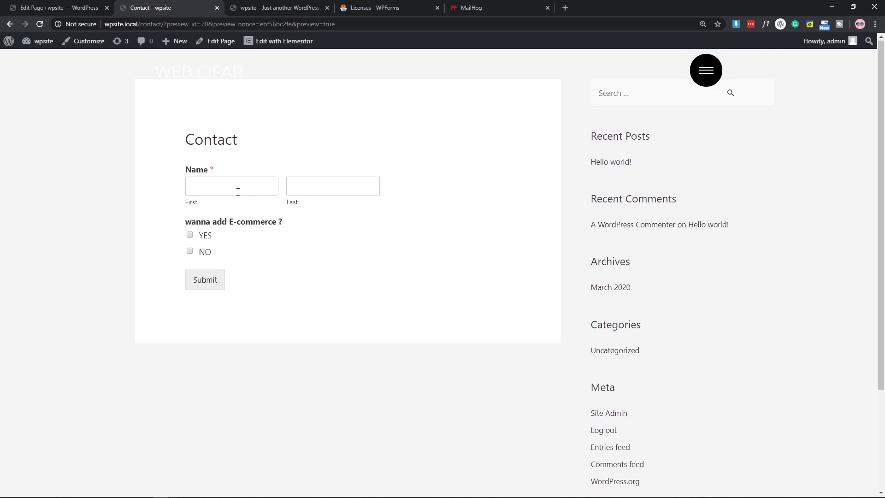
click(238, 191)
click(190, 236)
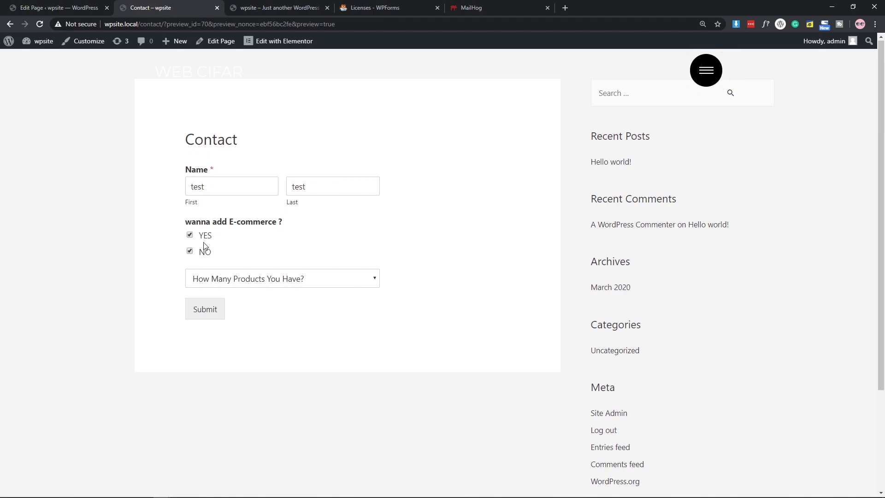
click(190, 235)
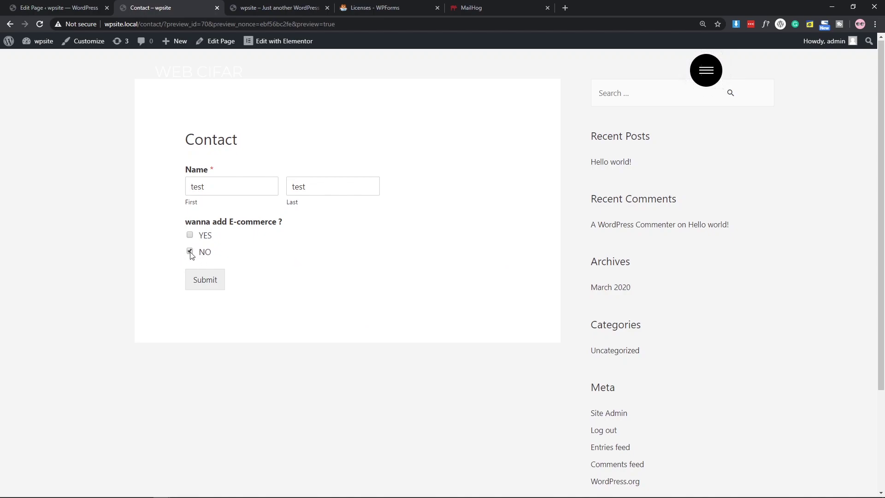
click(190, 236)
Choose 10-20 products, submit the test entry, and return to the page editor.
click(252, 280)
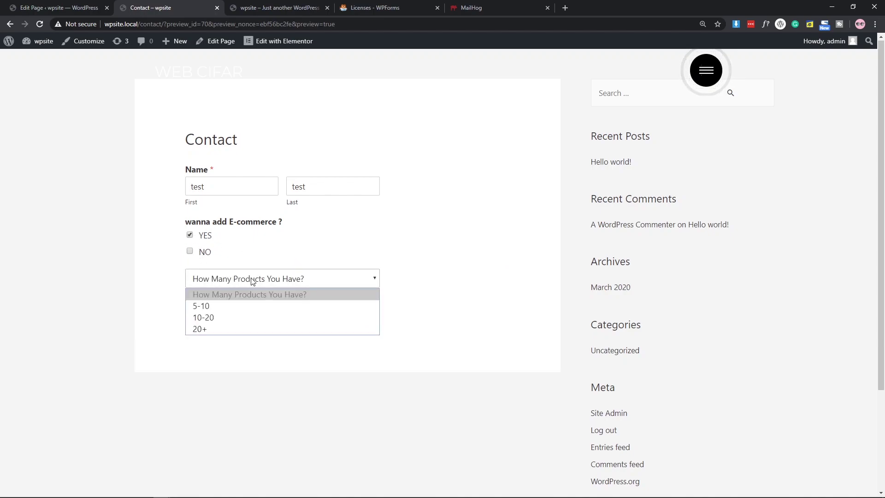
click(258, 317)
click(213, 313)
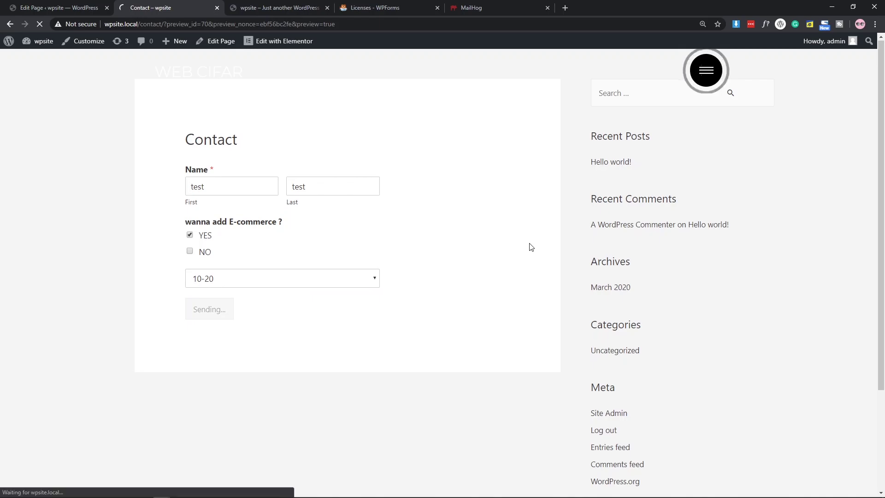
click(59, 7)
View the Conditional form's test entry, checking its YES and 10-20 answers, then return to All Forms.
mouse_move(43, 240)
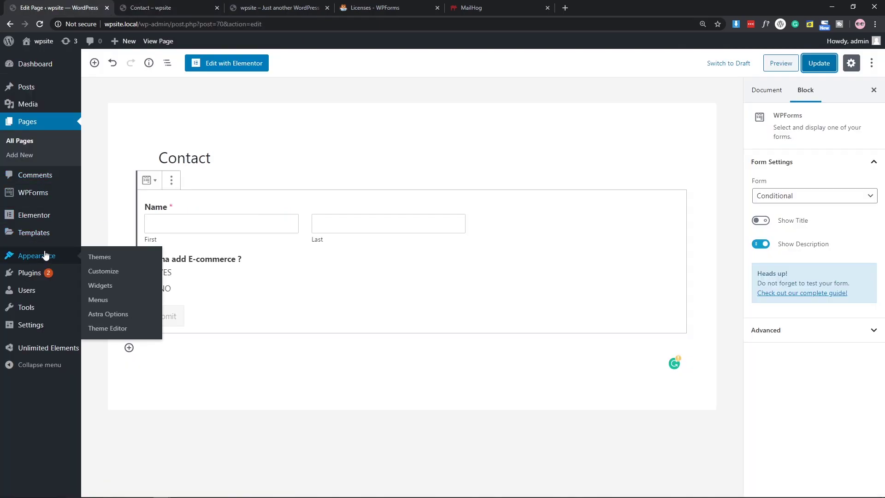
click(101, 194)
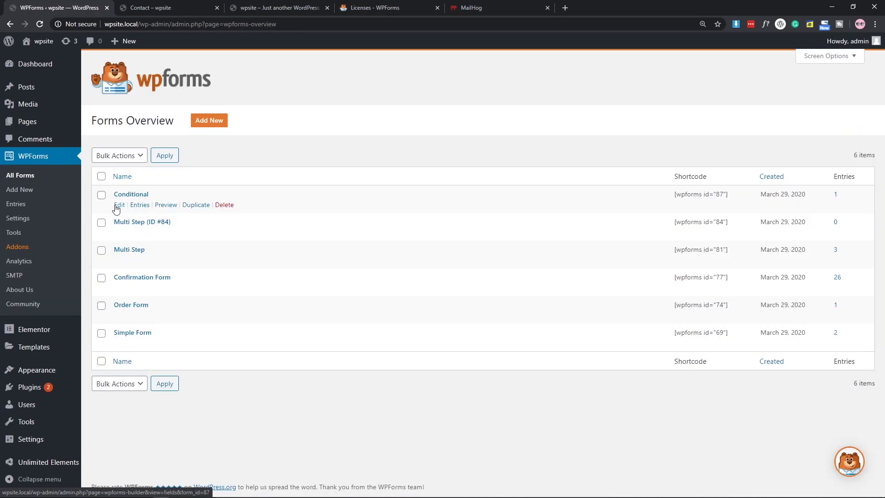
click(140, 204)
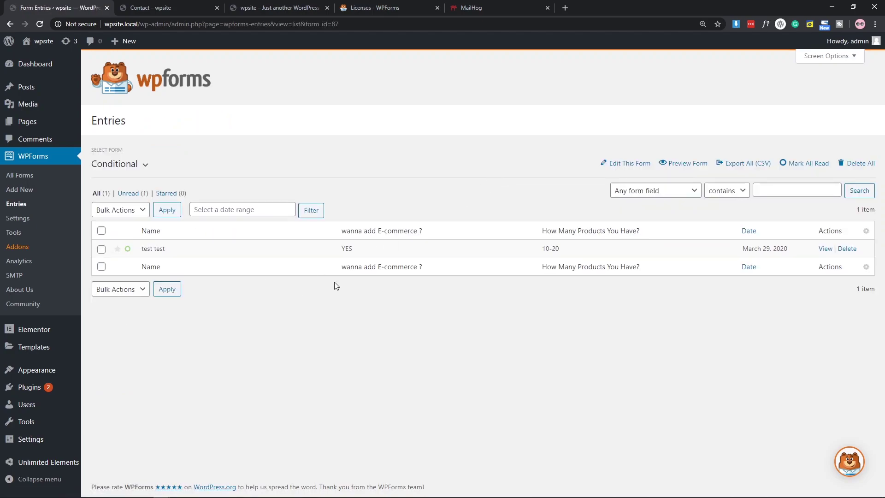
click(825, 248)
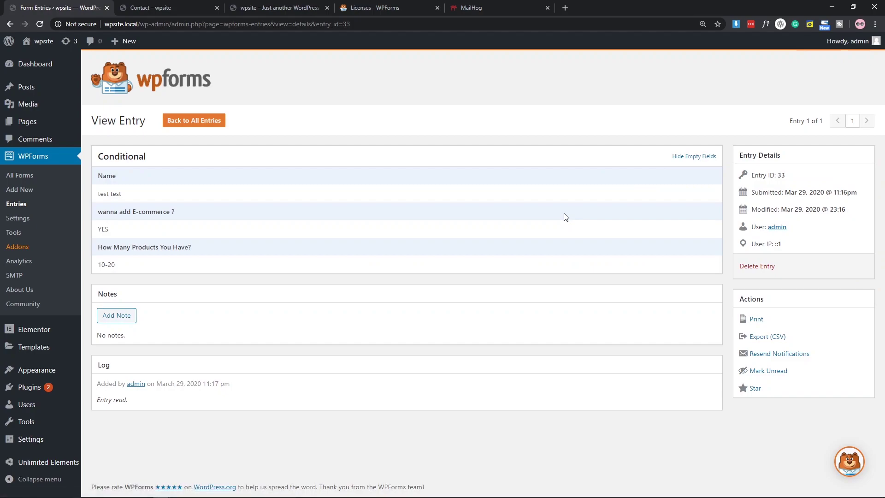
double_click(105, 229)
triple_click(111, 266)
click(28, 175)
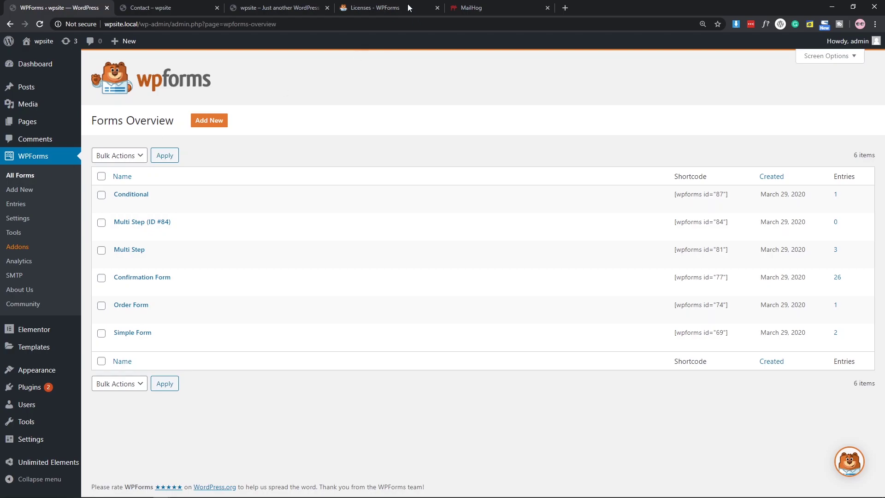
click(382, 7)
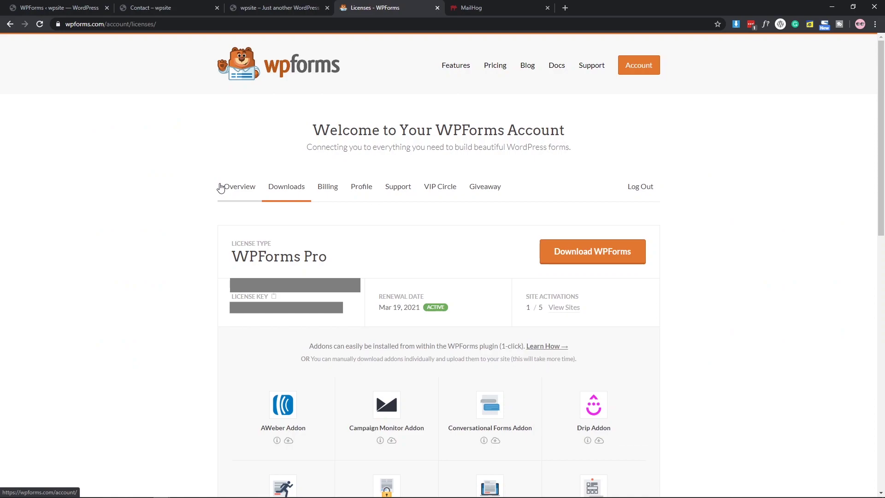
click(220, 188)
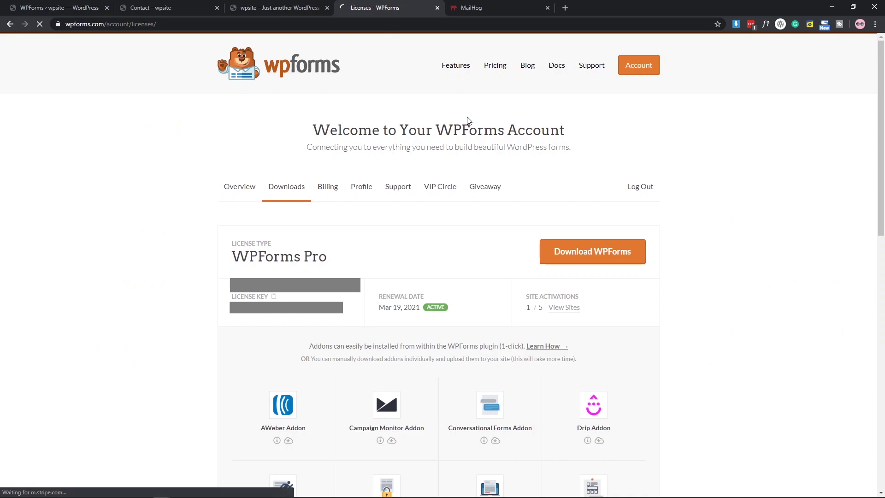
click(458, 67)
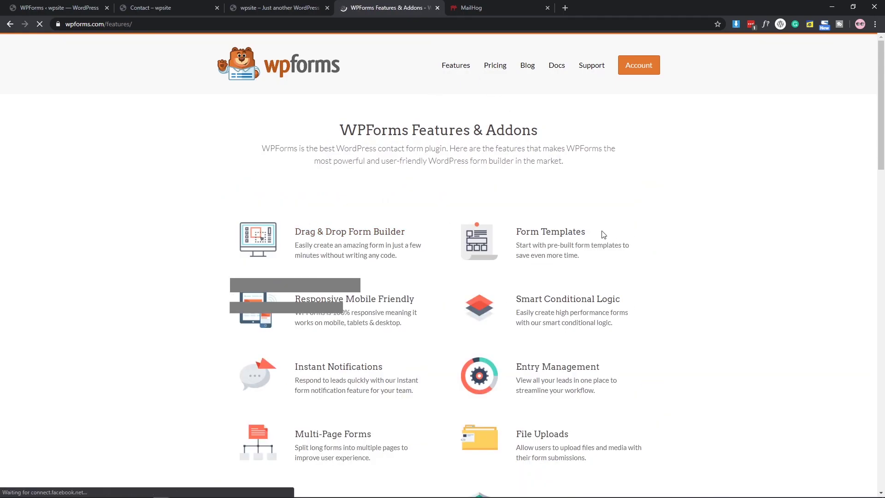
scroll(612, 234, down, 3)
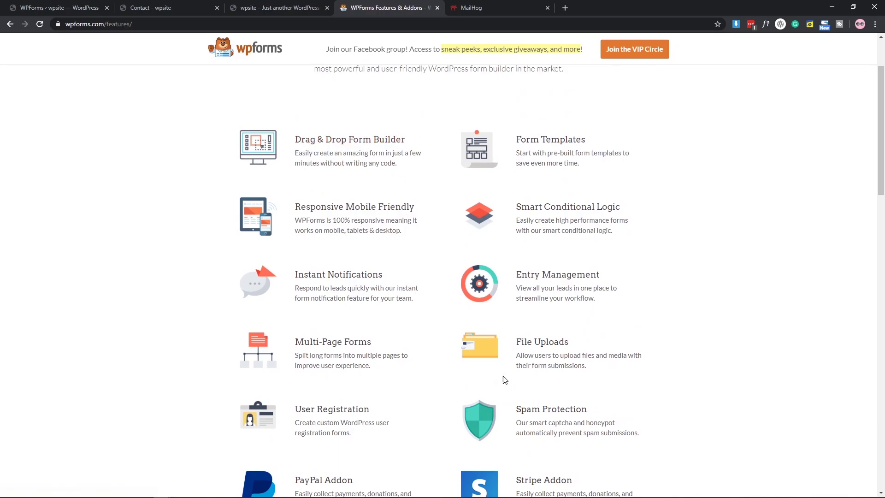
scroll(474, 393, down, 2)
click(56, 8)
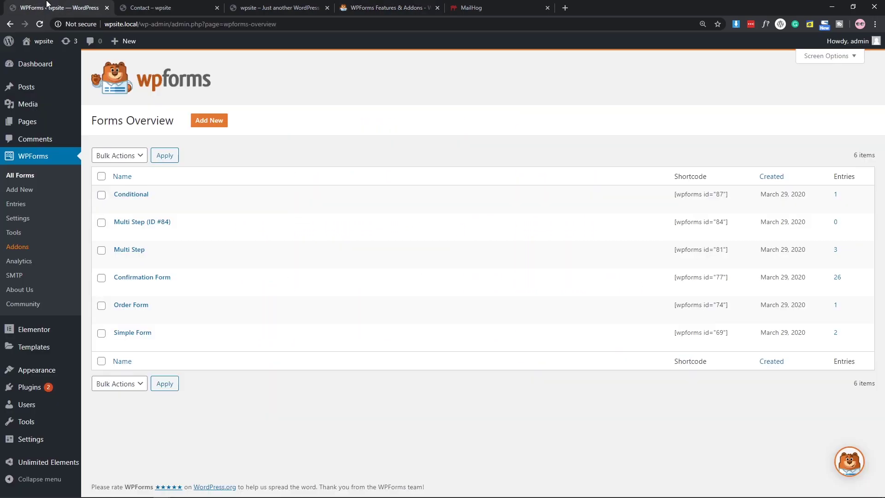
Browse the WPForms Addons page, scrolling through cards such as the Form Locker Addon.
click(19, 251)
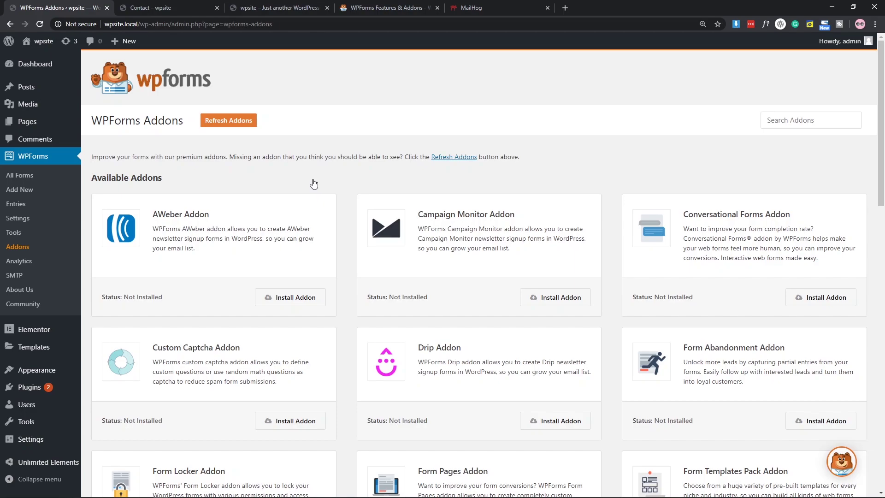
scroll(362, 214, down, 2)
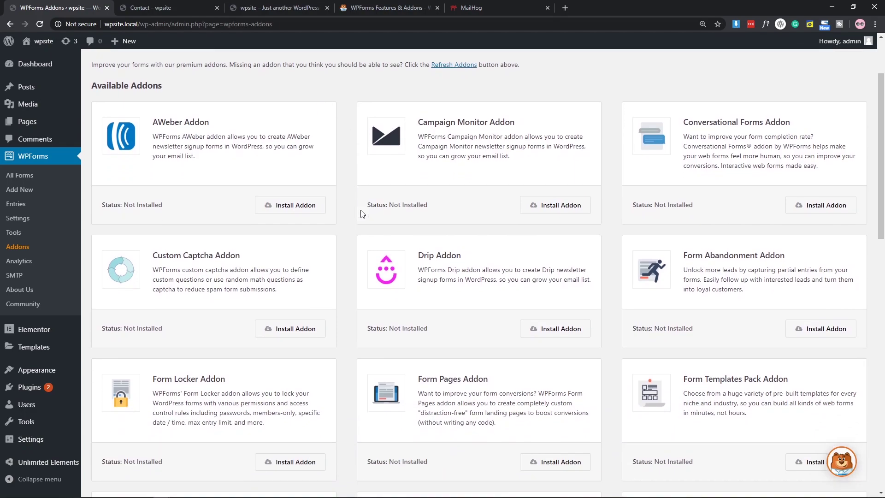
scroll(362, 213, down, 1)
scroll(363, 214, down, 2)
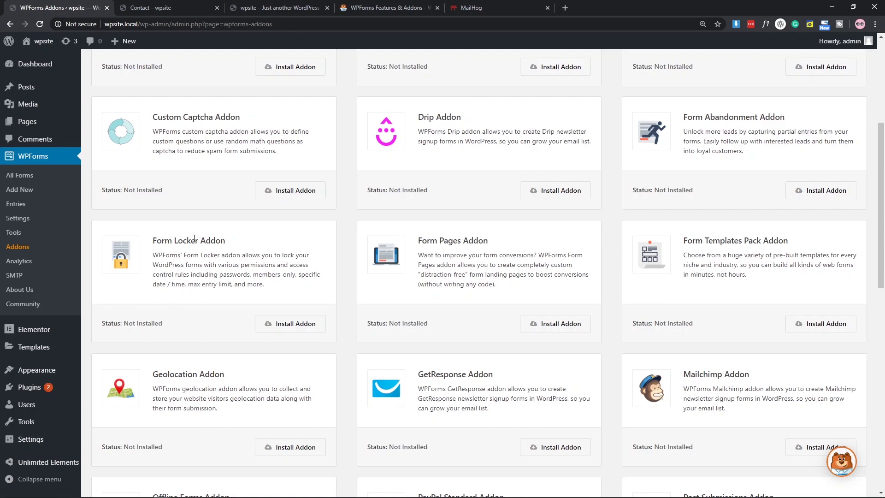
drag(154, 242, 210, 248)
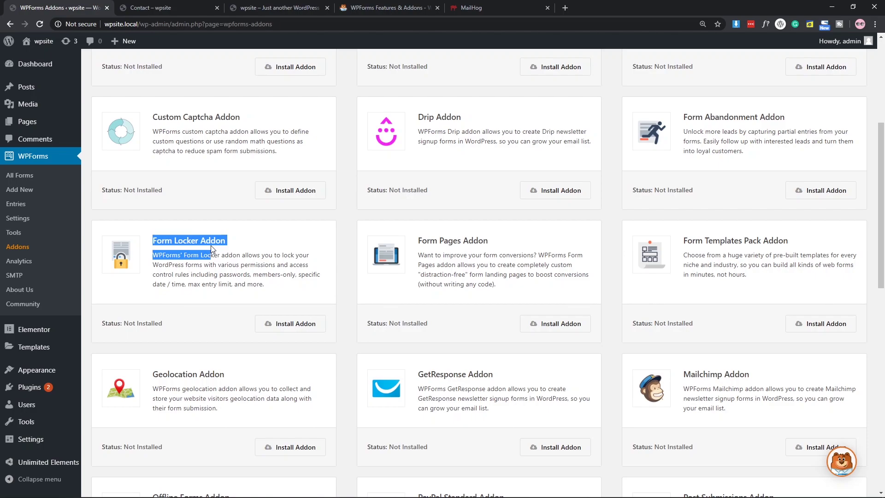
click(211, 249)
scroll(565, 258, down, 7)
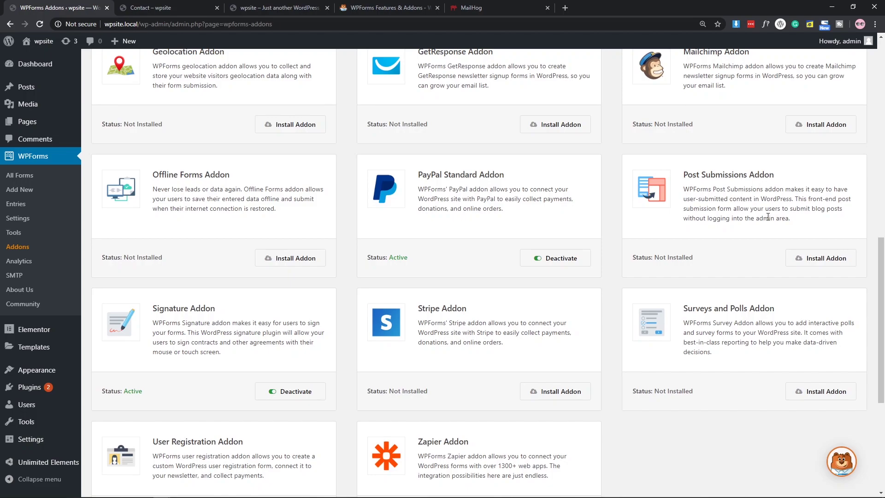
scroll(722, 300, up, 3)
Go from the WPForms features page to Pricing and review the Elite, Pro, Plus and Basic plans.
click(389, 7)
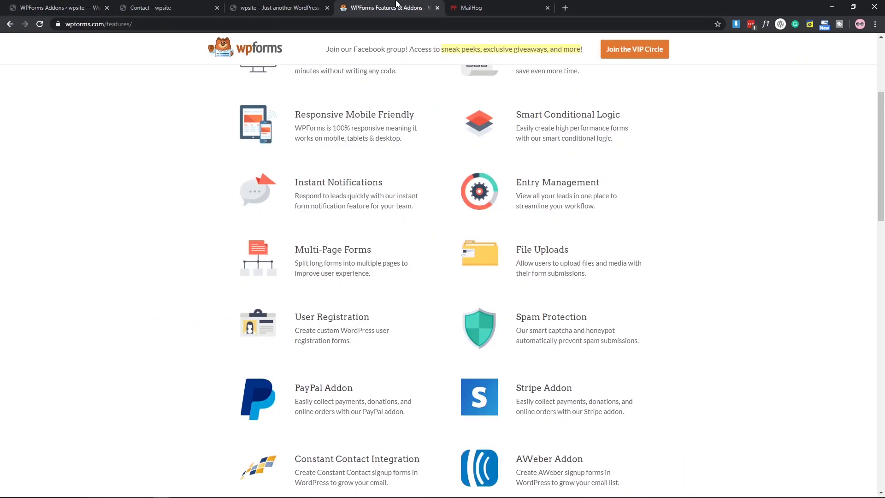
scroll(481, 255, up, 4)
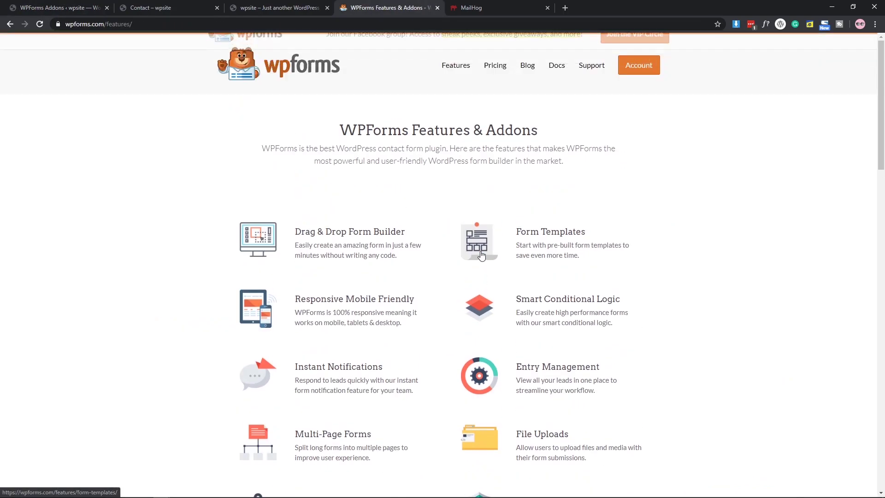
click(494, 65)
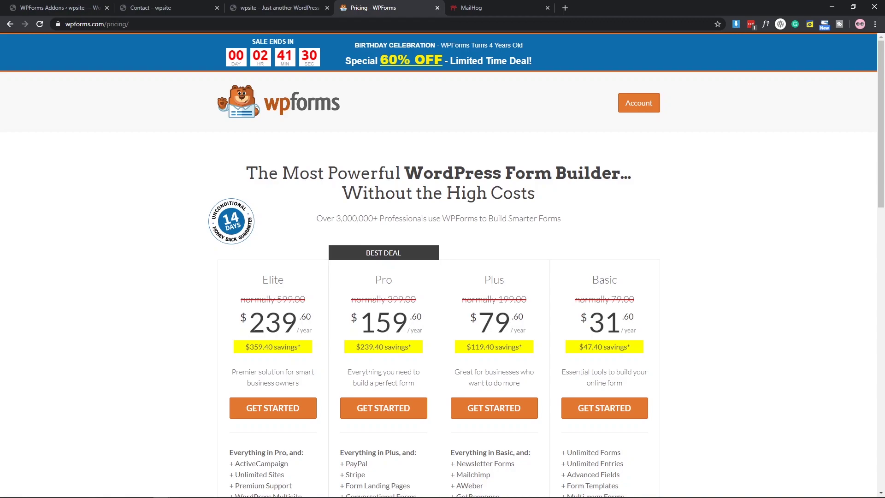
drag(257, 172, 617, 188)
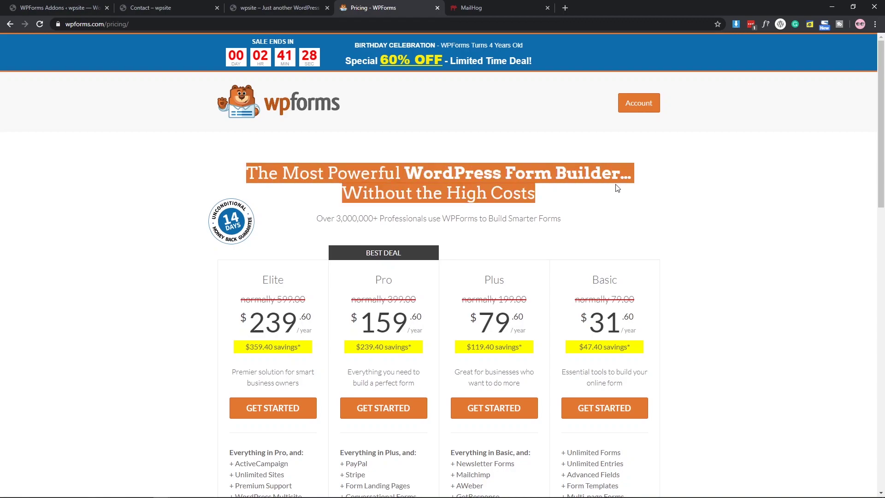
click(509, 188)
scroll(449, 316, down, 3)
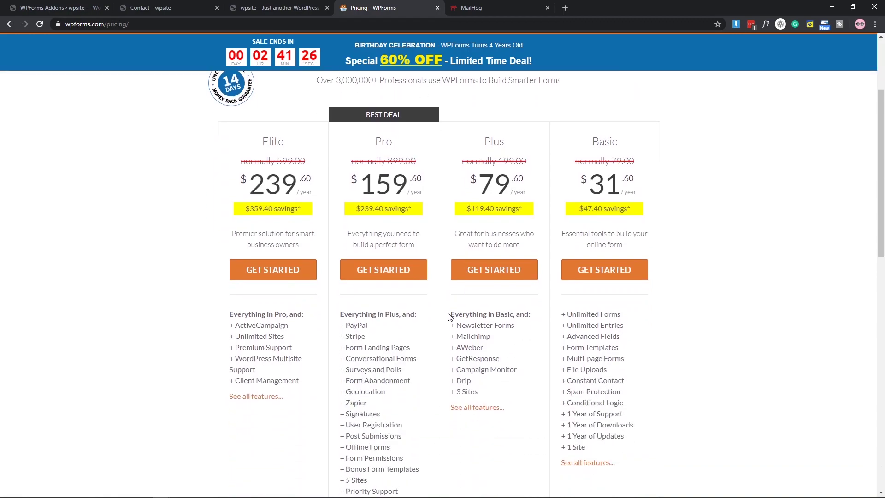